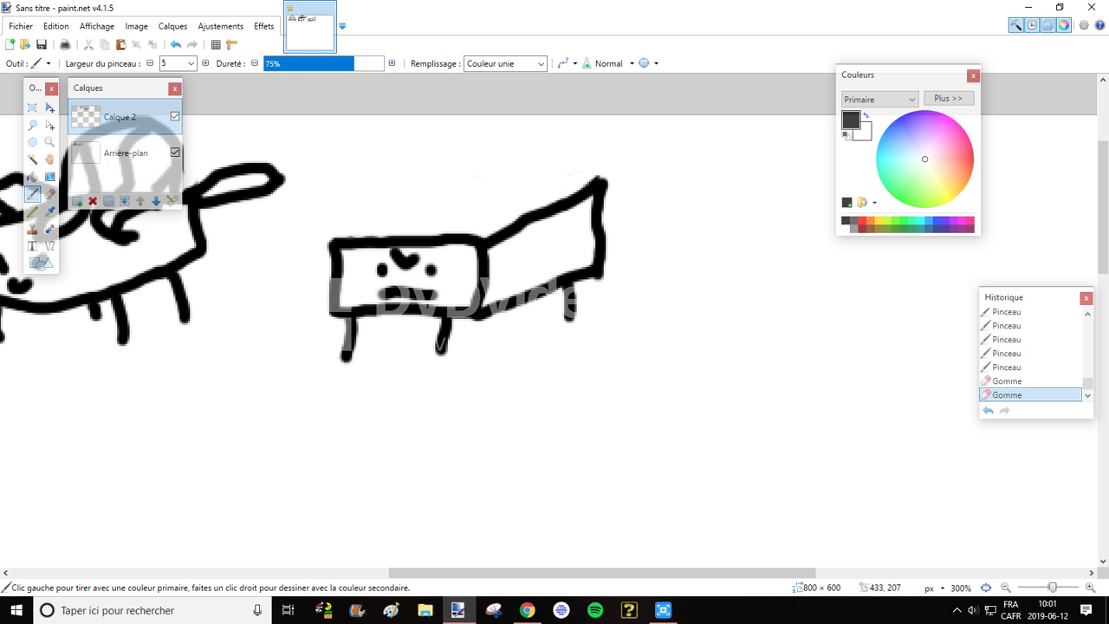
Consult the Pokémon gallery in Chrome, return to paint.net and paint the lower pair of leaves on top of the box-shaped Venusaur
{"action": "left_click", "coordinate": [527, 610]}
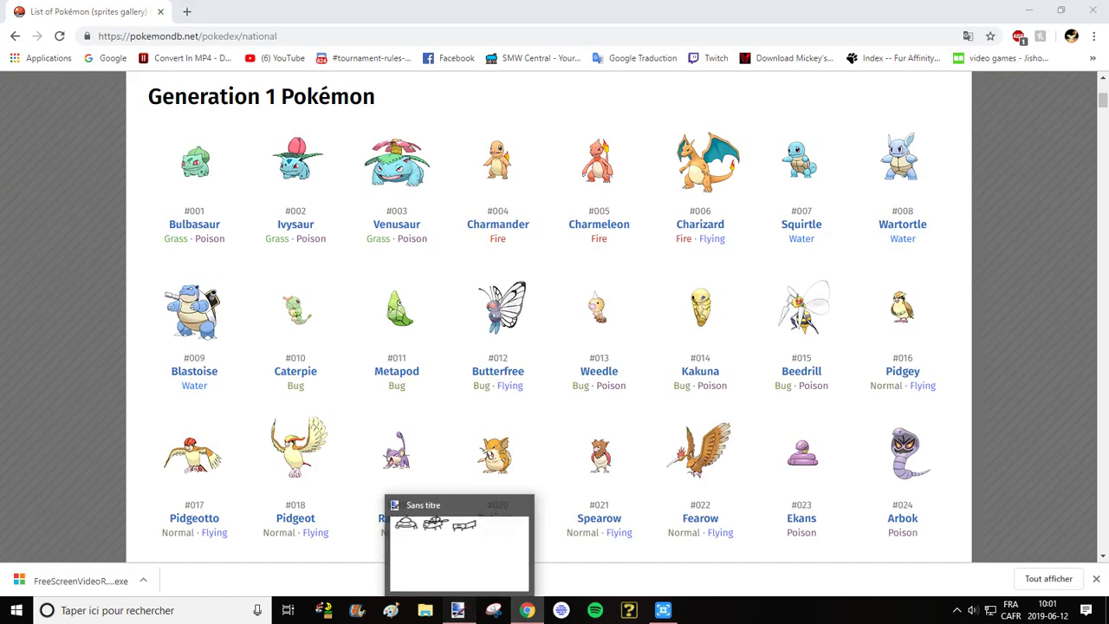
{"action": "left_click", "coordinate": [458, 610]}
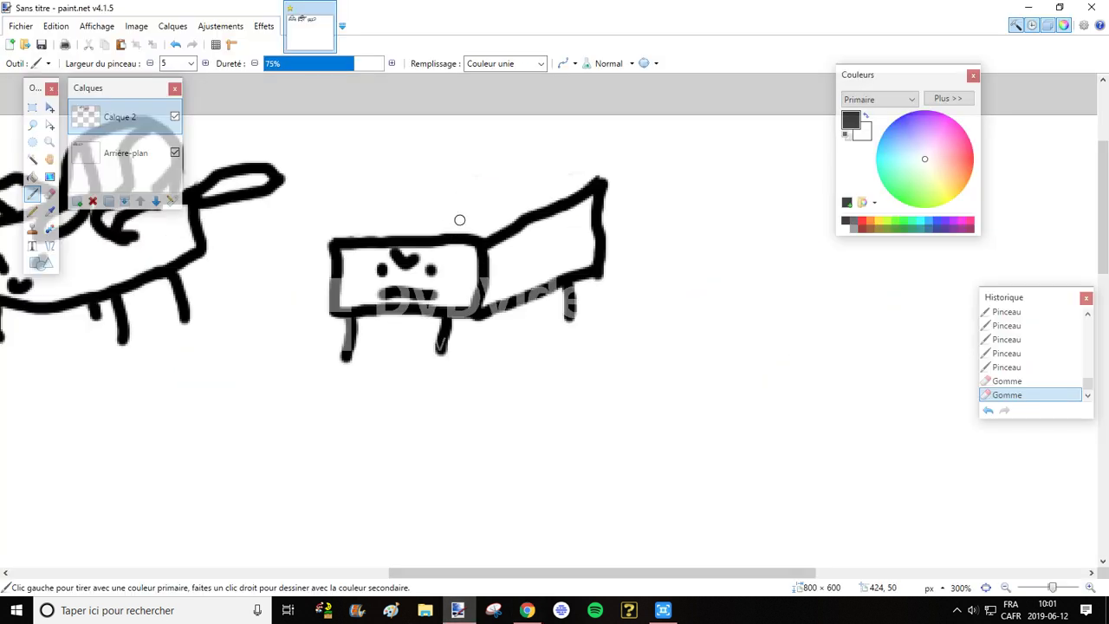
{"action": "mouse_move", "coordinate": [410, 214]}
{"action": "left_mouse_down"}
{"action": "mouse_move", "coordinate": [375, 243]}
{"action": "mouse_move", "coordinate": [285, 258]}
{"action": "left_mouse_up"}
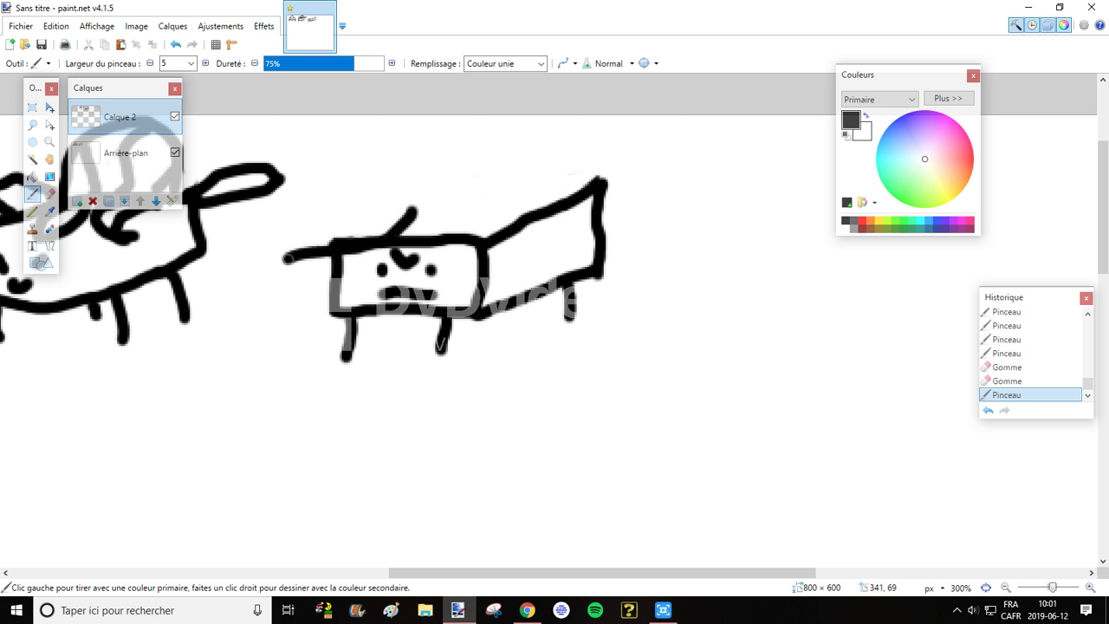
{"action": "mouse_move", "coordinate": [380, 190]}
{"action": "left_mouse_down"}
{"action": "mouse_move", "coordinate": [327, 206]}
{"action": "mouse_move", "coordinate": [285, 256]}
{"action": "left_mouse_up"}
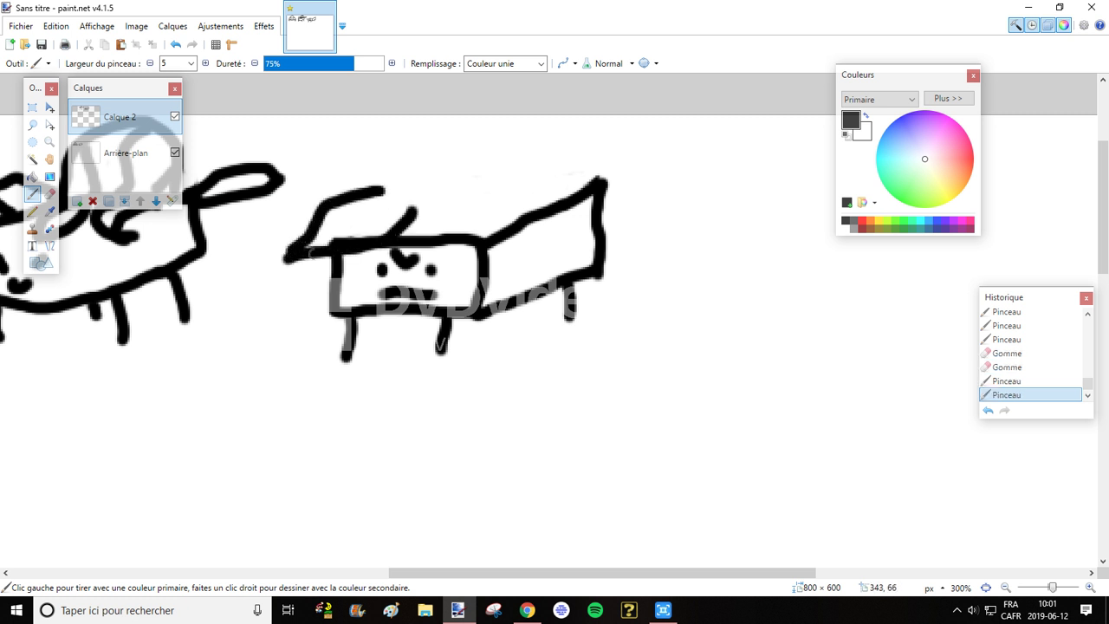
{"action": "mouse_move", "coordinate": [427, 210]}
{"action": "left_mouse_down"}
{"action": "mouse_move", "coordinate": [500, 236]}
{"action": "mouse_move", "coordinate": [544, 205]}
{"action": "left_mouse_up"}
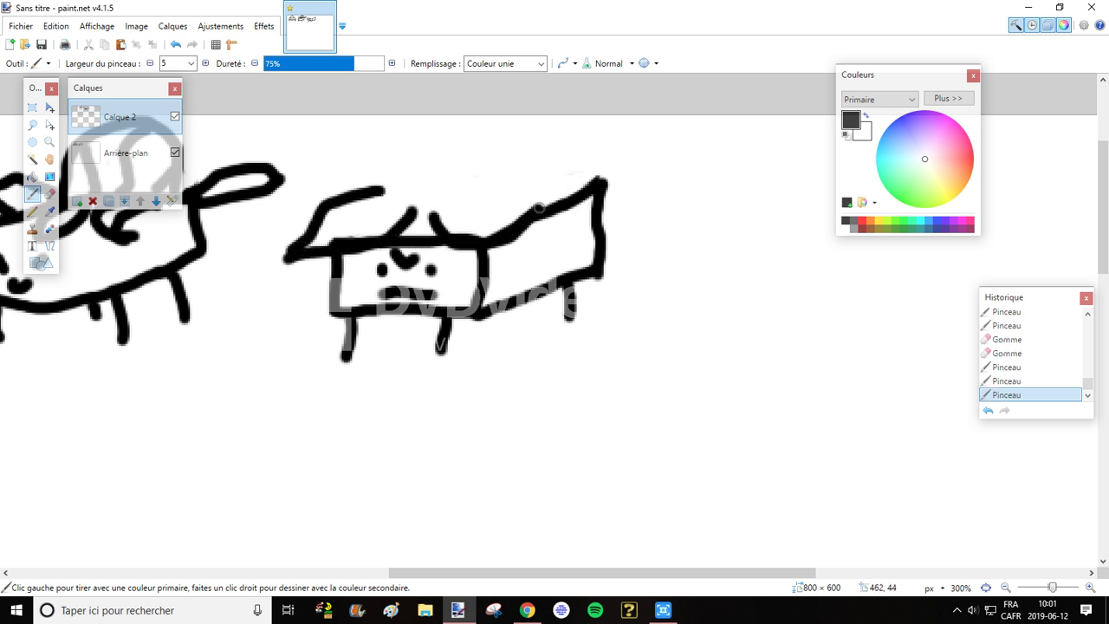
{"action": "mouse_move", "coordinate": [441, 214]}
{"action": "left_mouse_down"}
{"action": "mouse_move", "coordinate": [460, 193]}
{"action": "mouse_move", "coordinate": [537, 210]}
{"action": "left_mouse_up"}
{"action": "mouse_move", "coordinate": [410, 217]}
{"action": "left_mouse_down"}
{"action": "mouse_move", "coordinate": [403, 232]}
{"action": "mouse_move", "coordinate": [394, 223]}
{"action": "mouse_move", "coordinate": [411, 209]}
{"action": "left_mouse_up"}
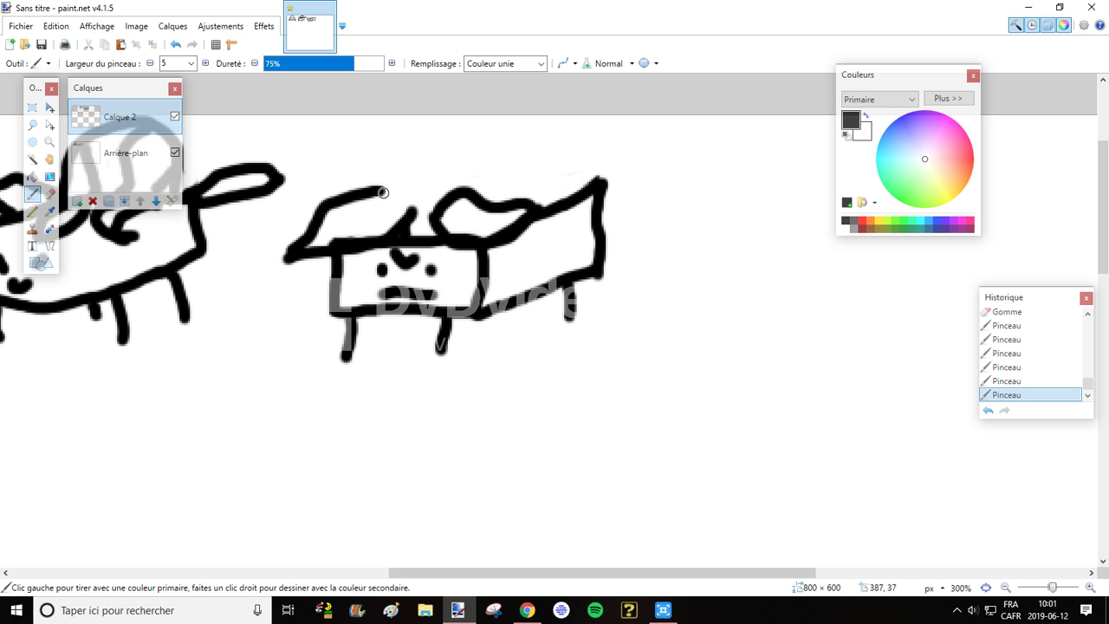
Paint the Venusaur's plant trunk with two upper leaves, and an oval flower centre with a petal on each side
{"action": "left_click_drag", "start_coordinate": [409, 231], "coordinate": [418, 143]}
{"action": "mouse_move", "coordinate": [479, 196]}
{"action": "left_mouse_down"}
{"action": "mouse_move", "coordinate": [472, 141]}
{"action": "mouse_move", "coordinate": [478, 169]}
{"action": "mouse_move", "coordinate": [564, 175]}
{"action": "mouse_move", "coordinate": [527, 200]}
{"action": "mouse_move", "coordinate": [568, 177]}
{"action": "left_mouse_up"}
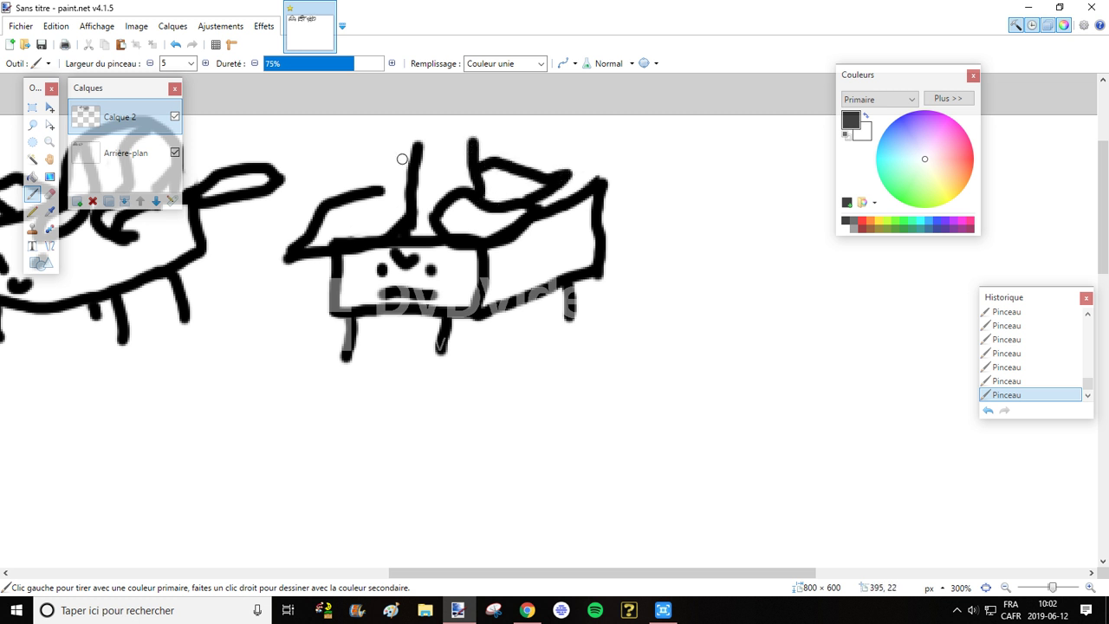
{"action": "mouse_move", "coordinate": [410, 165]}
{"action": "left_mouse_down"}
{"action": "mouse_move", "coordinate": [375, 160]}
{"action": "mouse_move", "coordinate": [317, 196]}
{"action": "left_mouse_up"}
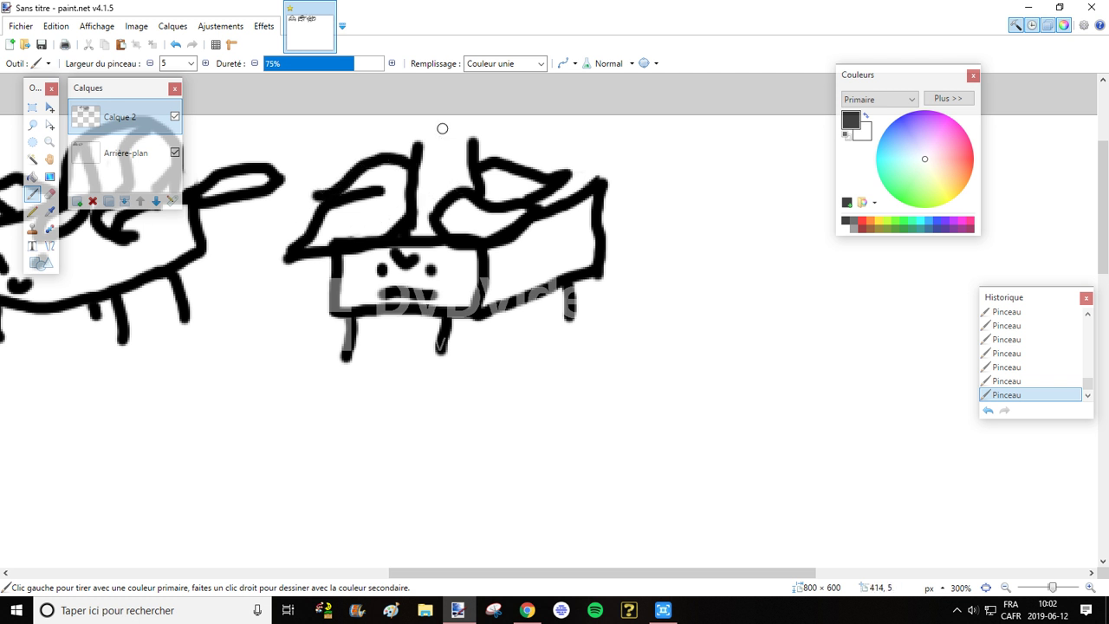
{"action": "mouse_move", "coordinate": [453, 122]}
{"action": "left_mouse_down"}
{"action": "mouse_move", "coordinate": [409, 126]}
{"action": "mouse_move", "coordinate": [411, 135]}
{"action": "mouse_move", "coordinate": [462, 136]}
{"action": "mouse_move", "coordinate": [464, 122]}
{"action": "mouse_move", "coordinate": [445, 125]}
{"action": "mouse_move", "coordinate": [550, 138]}
{"action": "mouse_move", "coordinate": [535, 116]}
{"action": "mouse_move", "coordinate": [489, 113]}
{"action": "left_mouse_up"}
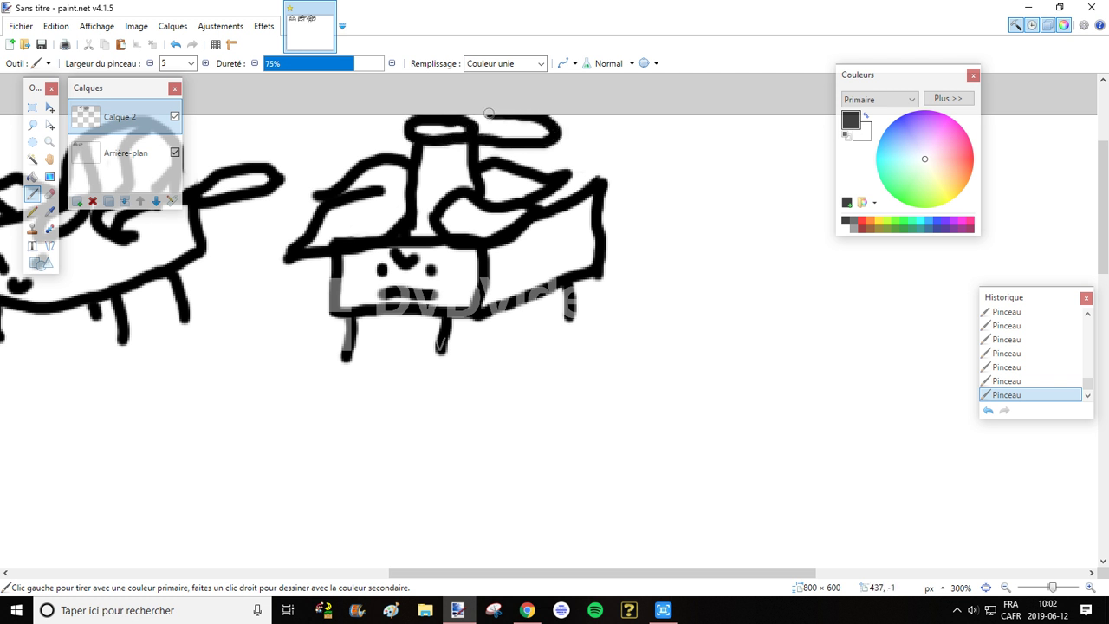
{"action": "mouse_move", "coordinate": [415, 140]}
{"action": "left_mouse_down"}
{"action": "mouse_move", "coordinate": [364, 144]}
{"action": "mouse_move", "coordinate": [342, 132]}
{"action": "mouse_move", "coordinate": [371, 114]}
{"action": "mouse_move", "coordinate": [406, 114]}
{"action": "left_mouse_up"}
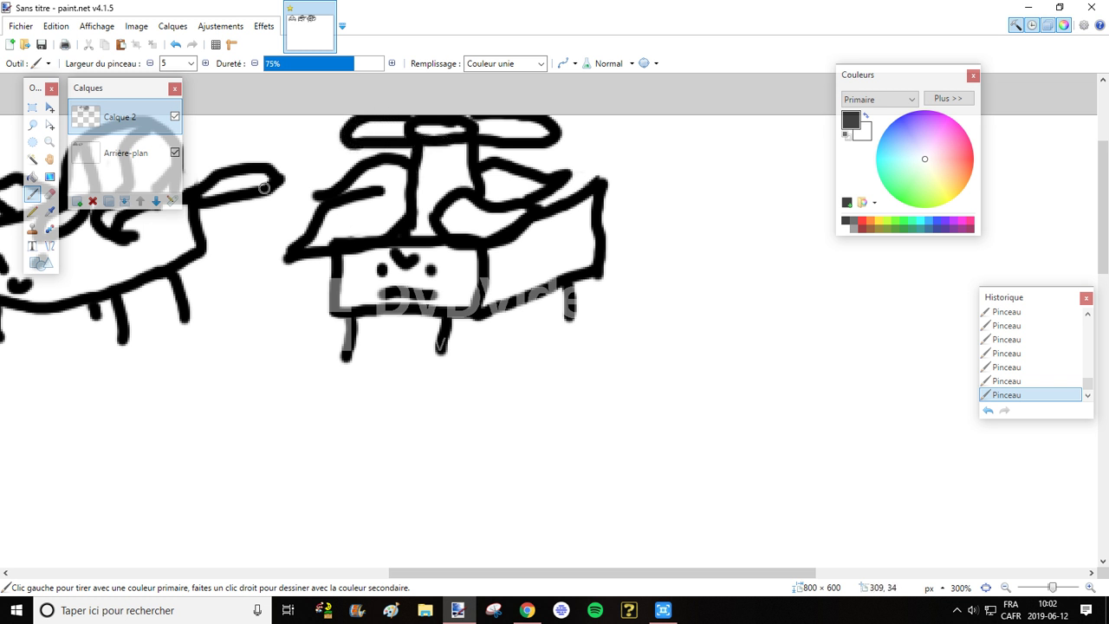
Erase the upper part of the trunk, paint two drooping petals under the flower centre and close the body's upper rear edge
{"action": "left_click", "coordinate": [49, 193]}
{"action": "mouse_move", "coordinate": [415, 156]}
{"action": "left_mouse_down"}
{"action": "mouse_move", "coordinate": [401, 178]}
{"action": "mouse_move", "coordinate": [417, 176]}
{"action": "mouse_move", "coordinate": [417, 149]}
{"action": "left_mouse_up"}
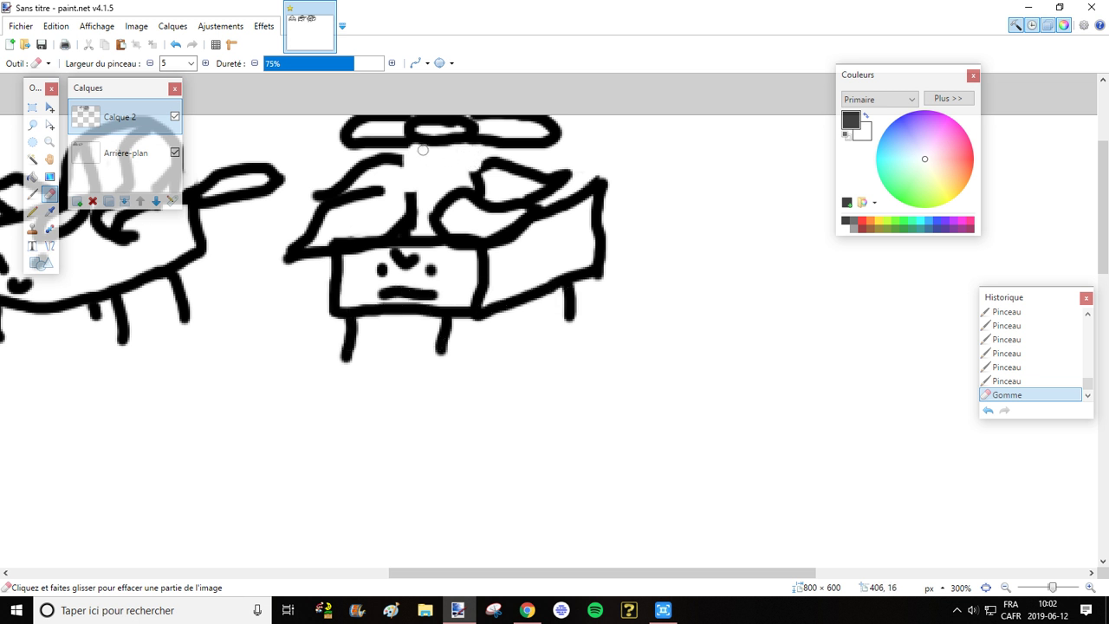
{"action": "left_click_drag", "start_coordinate": [423, 150], "coordinate": [418, 152]}
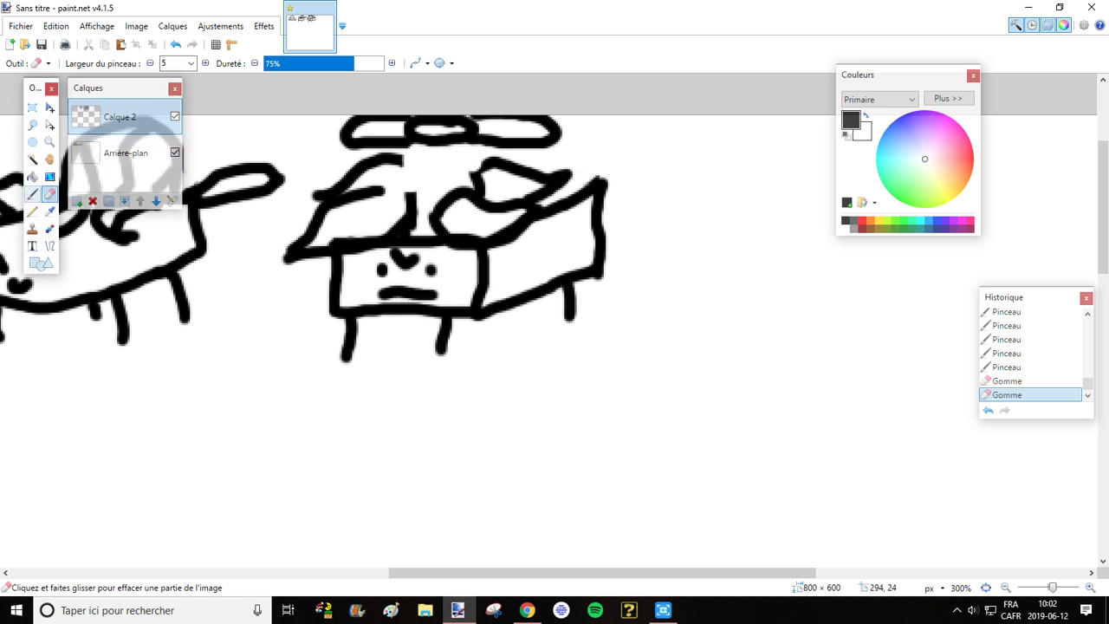
{"action": "left_click", "coordinate": [32, 194]}
{"action": "mouse_move", "coordinate": [399, 144]}
{"action": "left_mouse_down"}
{"action": "mouse_move", "coordinate": [433, 147]}
{"action": "mouse_move", "coordinate": [396, 174]}
{"action": "mouse_move", "coordinate": [405, 195]}
{"action": "mouse_move", "coordinate": [437, 170]}
{"action": "mouse_move", "coordinate": [440, 141]}
{"action": "left_mouse_up"}
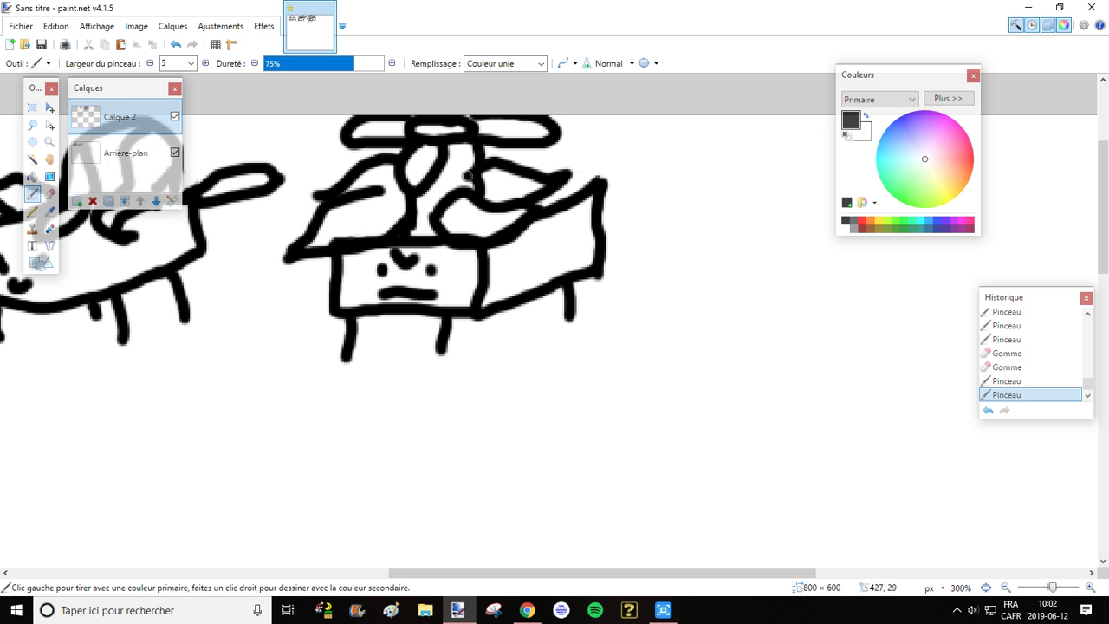
{"action": "left_click_drag", "start_coordinate": [467, 176], "coordinate": [437, 141]}
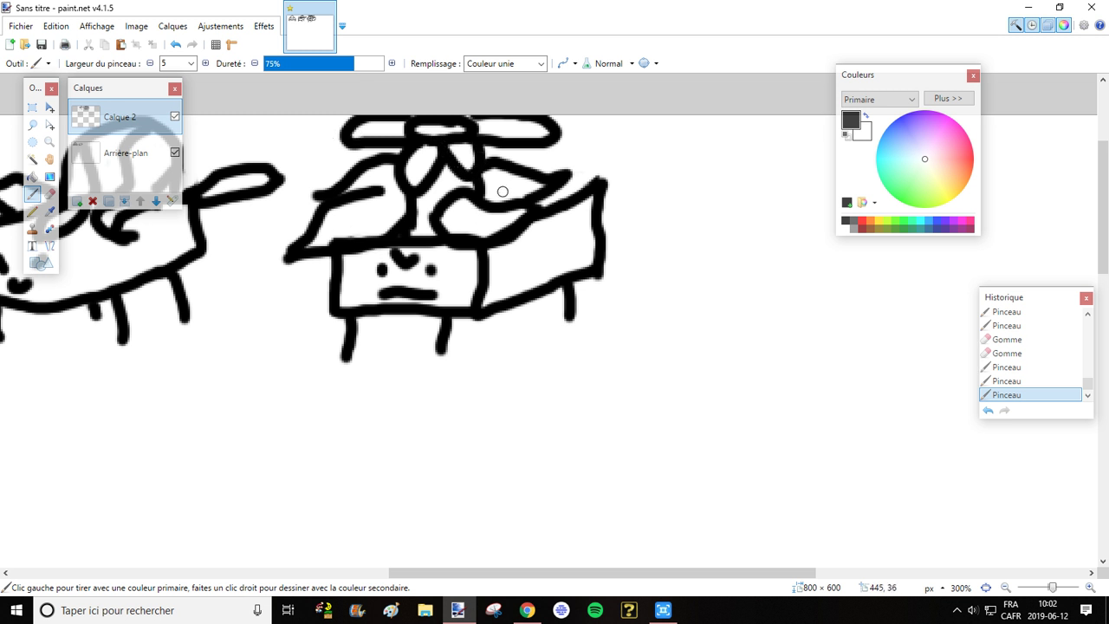
{"action": "left_click_drag", "start_coordinate": [596, 184], "coordinate": [561, 184]}
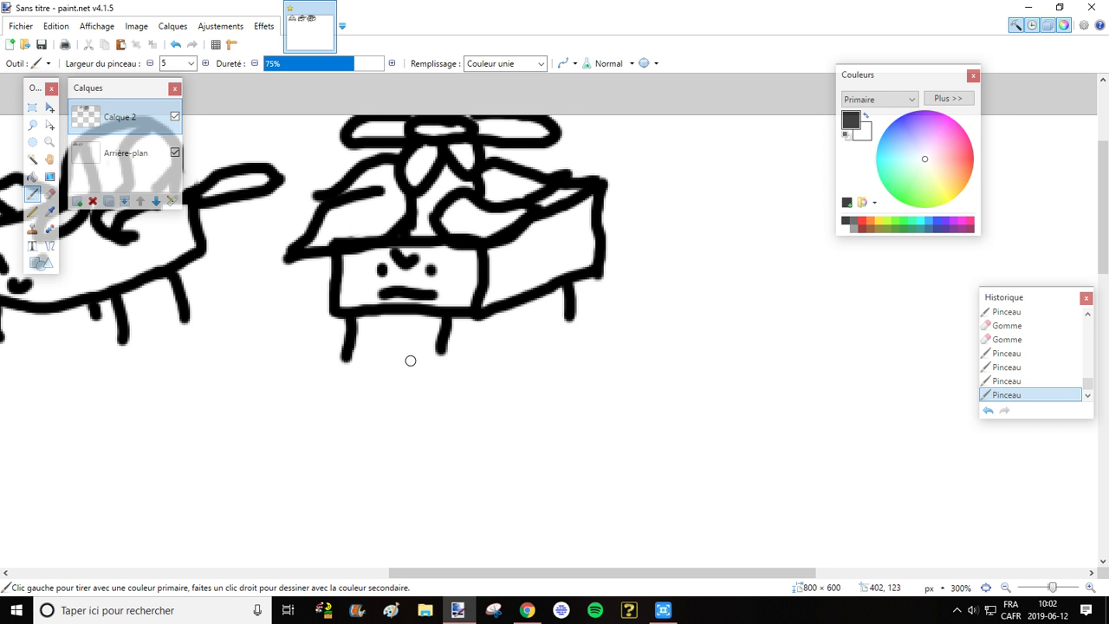
Consult the Pokémon gallery in Chrome again and paint Charmander's open-mouthed head, back and belly line in paint.net, right of Venusaur
{"action": "left_click_drag", "start_coordinate": [602, 573], "coordinate": [706, 573]}
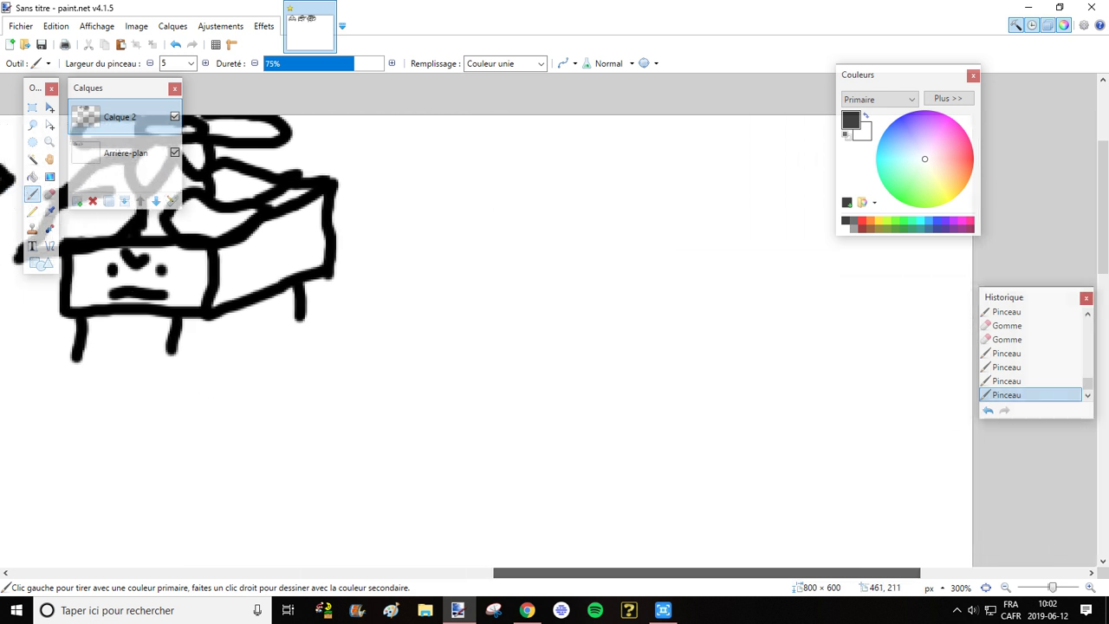
{"action": "left_click", "coordinate": [527, 609]}
{"action": "mouse_move", "coordinate": [457, 610]}
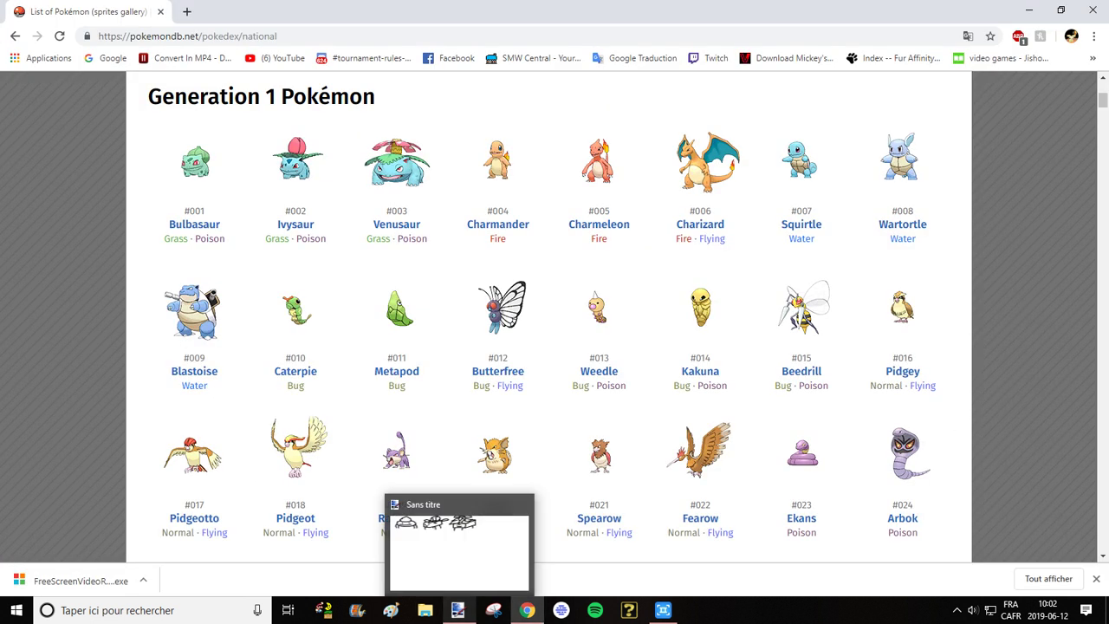
{"action": "left_click", "coordinate": [459, 545]}
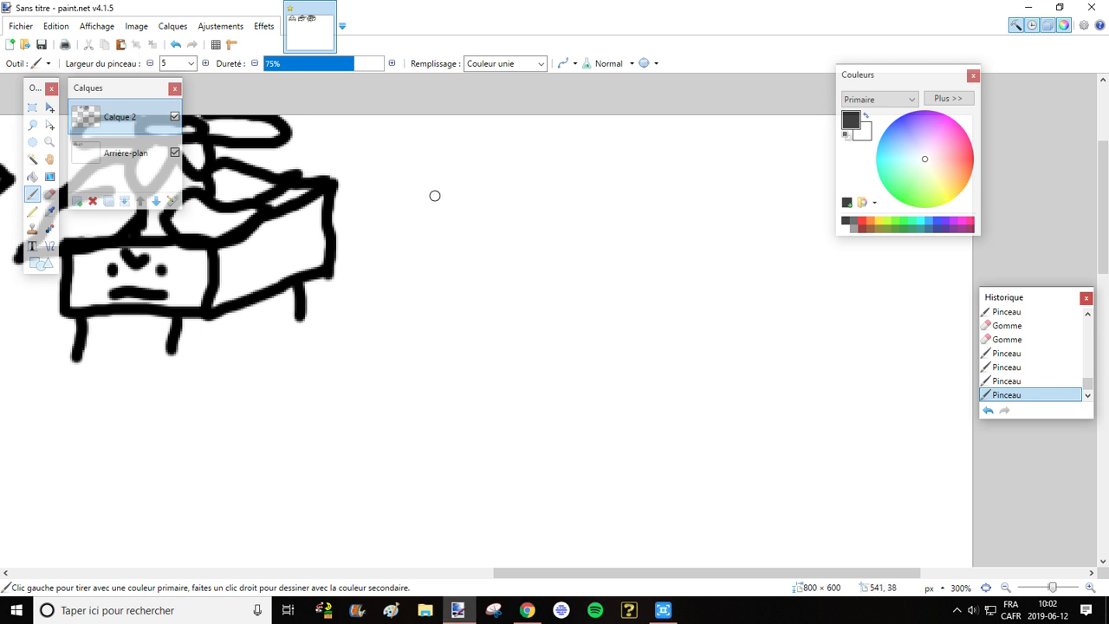
{"action": "mouse_move", "coordinate": [445, 185]}
{"action": "left_mouse_down"}
{"action": "mouse_move", "coordinate": [478, 192]}
{"action": "mouse_move", "coordinate": [485, 207]}
{"action": "mouse_move", "coordinate": [440, 222]}
{"action": "left_mouse_up"}
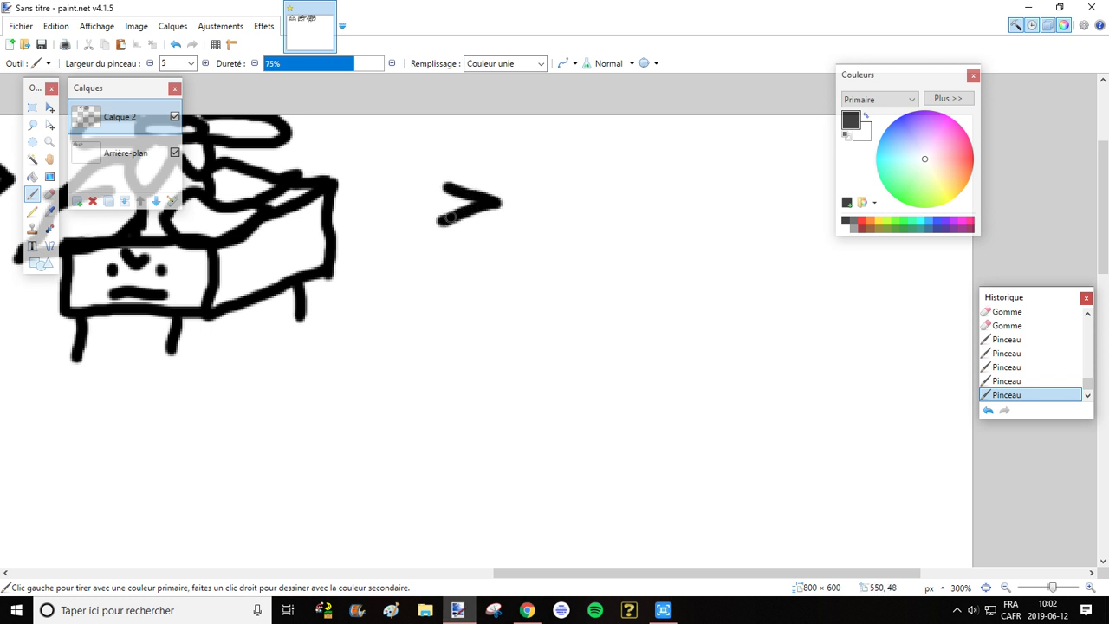
{"action": "mouse_move", "coordinate": [450, 182]}
{"action": "left_mouse_down"}
{"action": "mouse_move", "coordinate": [485, 156]}
{"action": "mouse_move", "coordinate": [516, 159]}
{"action": "left_mouse_up"}
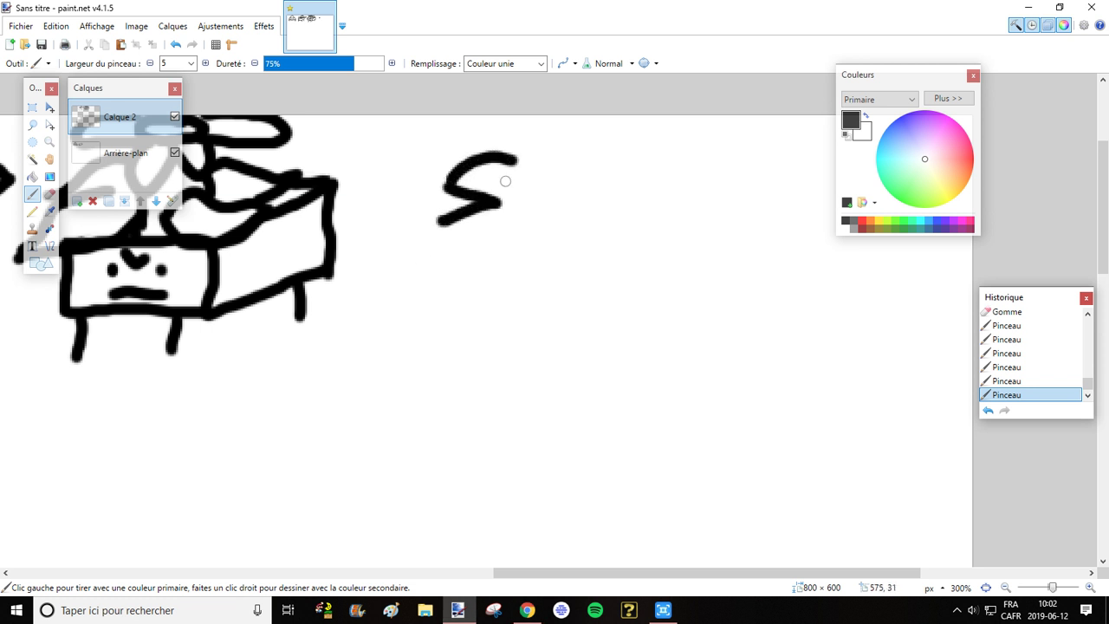
{"action": "mouse_move", "coordinate": [445, 224]}
{"action": "left_mouse_down"}
{"action": "mouse_move", "coordinate": [483, 247]}
{"action": "mouse_move", "coordinate": [462, 263]}
{"action": "mouse_move", "coordinate": [459, 293]}
{"action": "left_mouse_up"}
{"action": "mouse_move", "coordinate": [508, 160]}
{"action": "left_mouse_down"}
{"action": "mouse_move", "coordinate": [550, 178]}
{"action": "mouse_move", "coordinate": [563, 205]}
{"action": "mouse_move", "coordinate": [543, 255]}
{"action": "left_mouse_up"}
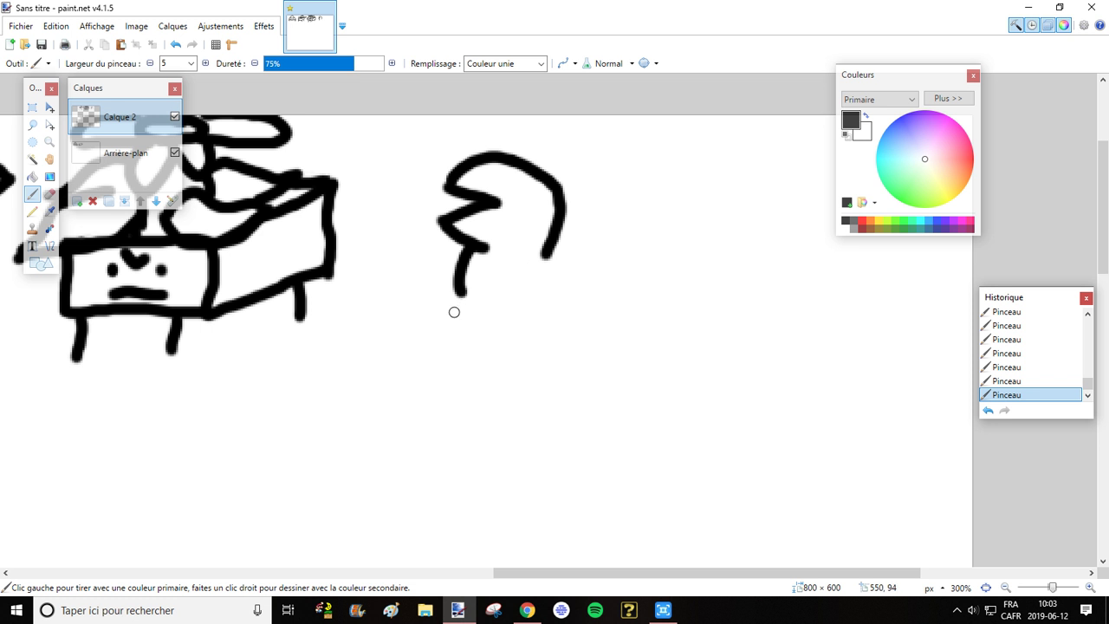
{"action": "mouse_move", "coordinate": [461, 274]}
{"action": "left_mouse_down"}
{"action": "mouse_move", "coordinate": [456, 295]}
{"action": "mouse_move", "coordinate": [475, 318]}
{"action": "left_mouse_up"}
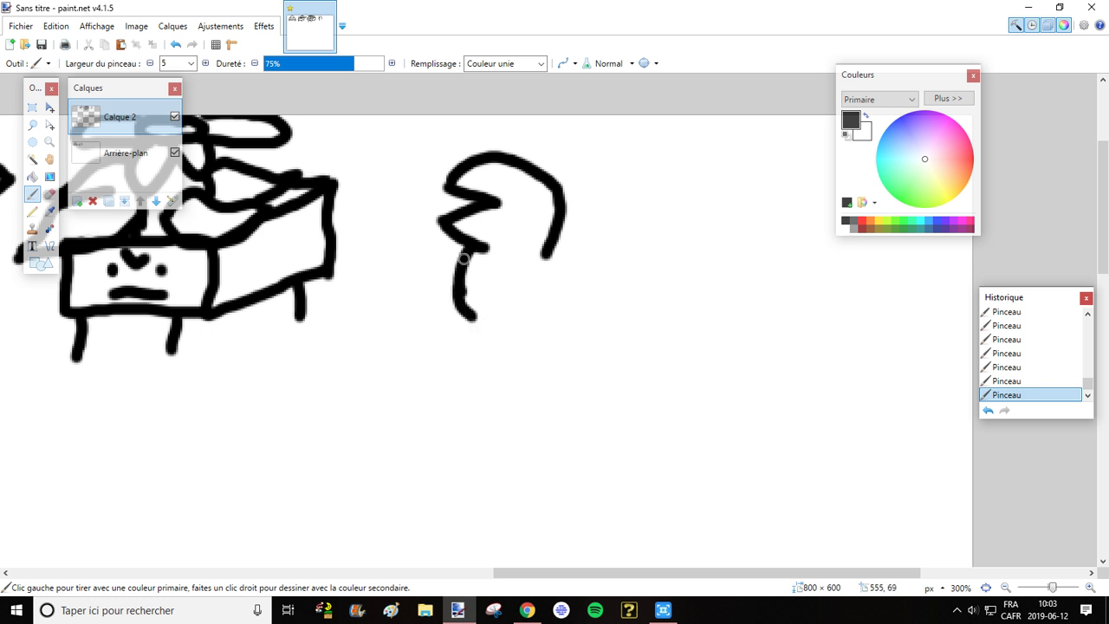
Complete Charmander with two arms, feet, a flame-tipped tail and a dot eye
{"action": "mouse_move", "coordinate": [468, 261]}
{"action": "left_mouse_down"}
{"action": "mouse_move", "coordinate": [424, 245]}
{"action": "mouse_move", "coordinate": [518, 289]}
{"action": "mouse_move", "coordinate": [469, 315]}
{"action": "mouse_move", "coordinate": [466, 343]}
{"action": "mouse_move", "coordinate": [446, 348]}
{"action": "mouse_move", "coordinate": [505, 332]}
{"action": "left_mouse_up"}
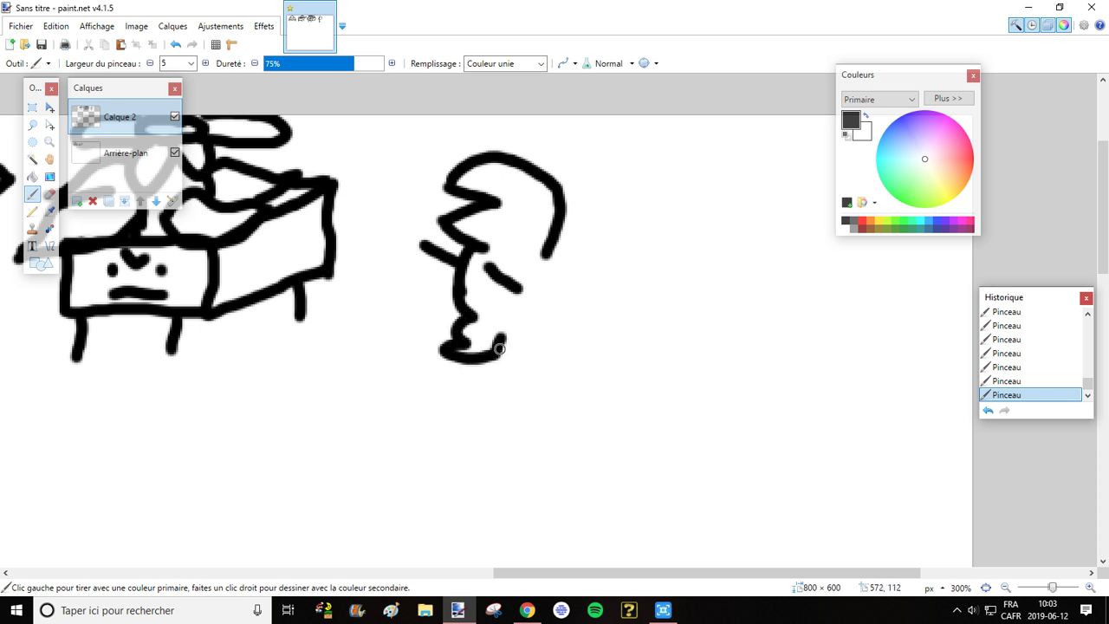
{"action": "mouse_move", "coordinate": [499, 349]}
{"action": "left_mouse_down"}
{"action": "mouse_move", "coordinate": [521, 341]}
{"action": "mouse_move", "coordinate": [518, 325]}
{"action": "mouse_move", "coordinate": [544, 321]}
{"action": "left_mouse_up"}
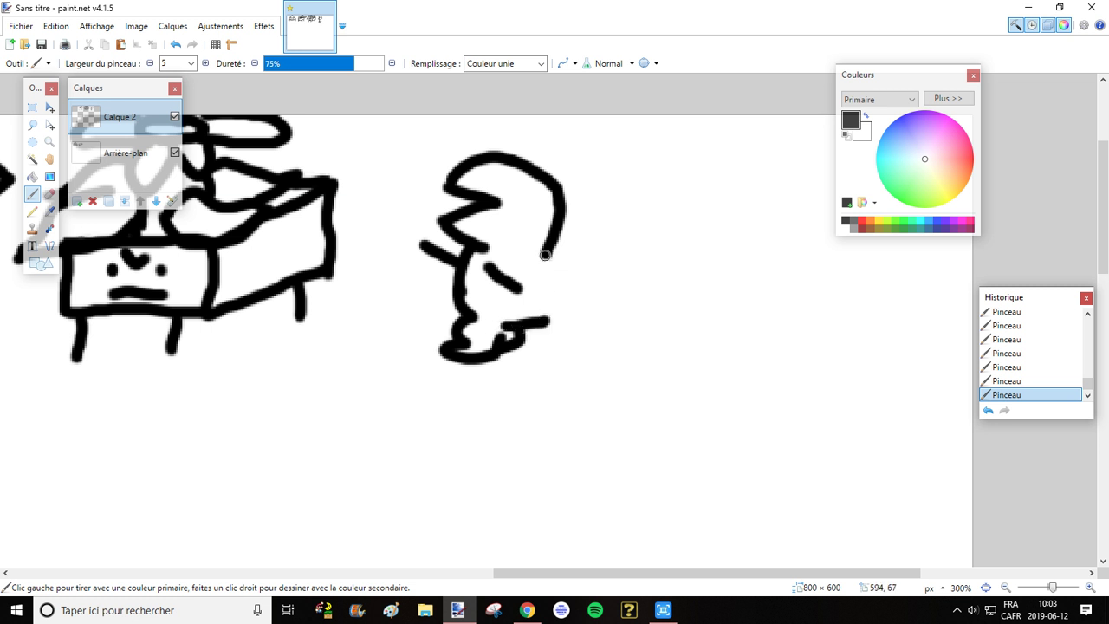
{"action": "mouse_move", "coordinate": [544, 254]}
{"action": "left_mouse_down"}
{"action": "mouse_move", "coordinate": [546, 286]}
{"action": "mouse_move", "coordinate": [602, 258]}
{"action": "left_mouse_up"}
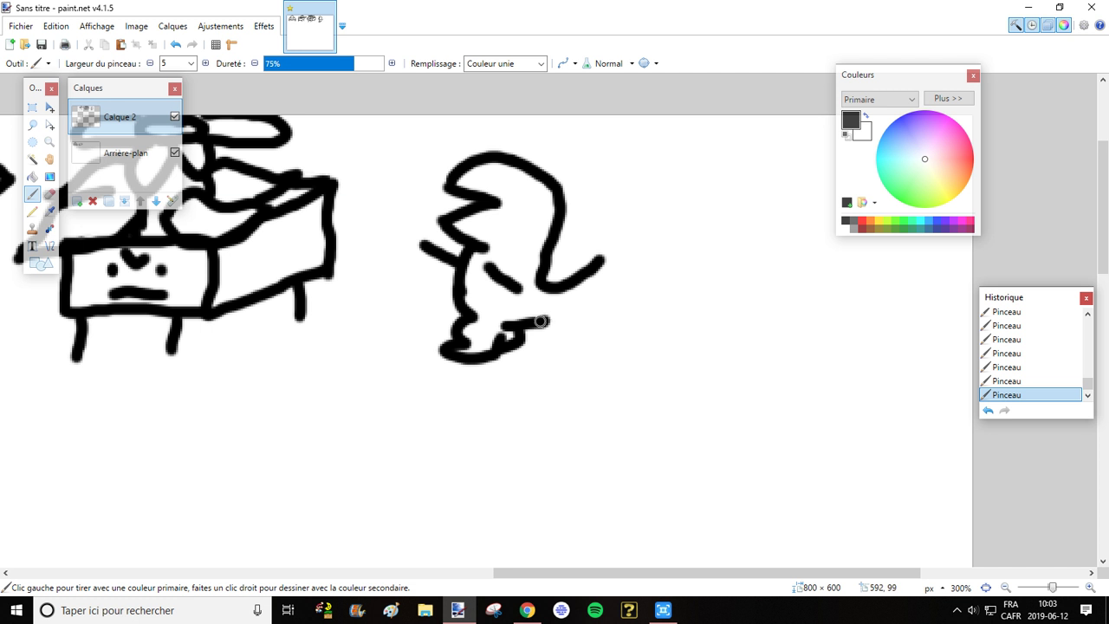
{"action": "mouse_move", "coordinate": [540, 321]}
{"action": "left_mouse_down"}
{"action": "mouse_move", "coordinate": [590, 281]}
{"action": "mouse_move", "coordinate": [597, 240]}
{"action": "mouse_move", "coordinate": [604, 266]}
{"action": "mouse_move", "coordinate": [617, 258]}
{"action": "mouse_move", "coordinate": [621, 234]}
{"action": "mouse_move", "coordinate": [606, 204]}
{"action": "mouse_move", "coordinate": [598, 236]}
{"action": "mouse_move", "coordinate": [607, 202]}
{"action": "left_mouse_up"}
{"action": "left_click_drag", "start_coordinate": [492, 178], "coordinate": [497, 176]}
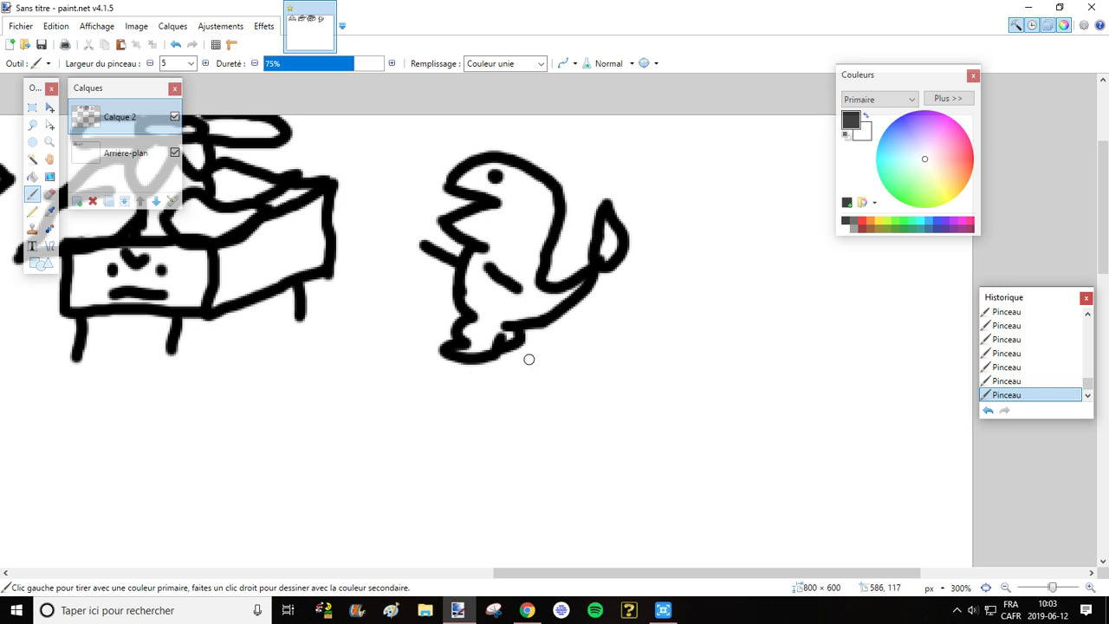
Paint Charmeleon's head to the right of Charmander, with an open mouth facing right and a pointed crest
{"action": "left_click_drag", "start_coordinate": [692, 572], "coordinate": [768, 572]}
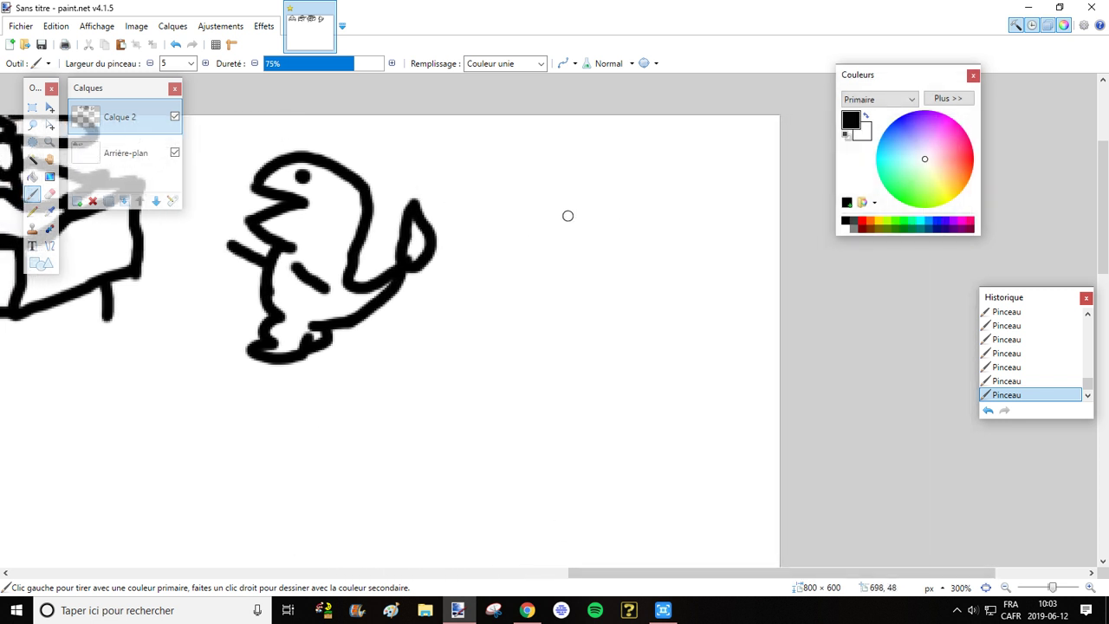
{"action": "mouse_move", "coordinate": [527, 212]}
{"action": "left_mouse_down"}
{"action": "mouse_move", "coordinate": [570, 219]}
{"action": "mouse_move", "coordinate": [522, 213]}
{"action": "mouse_move", "coordinate": [554, 239]}
{"action": "mouse_move", "coordinate": [571, 226]}
{"action": "mouse_move", "coordinate": [540, 161]}
{"action": "left_mouse_up"}
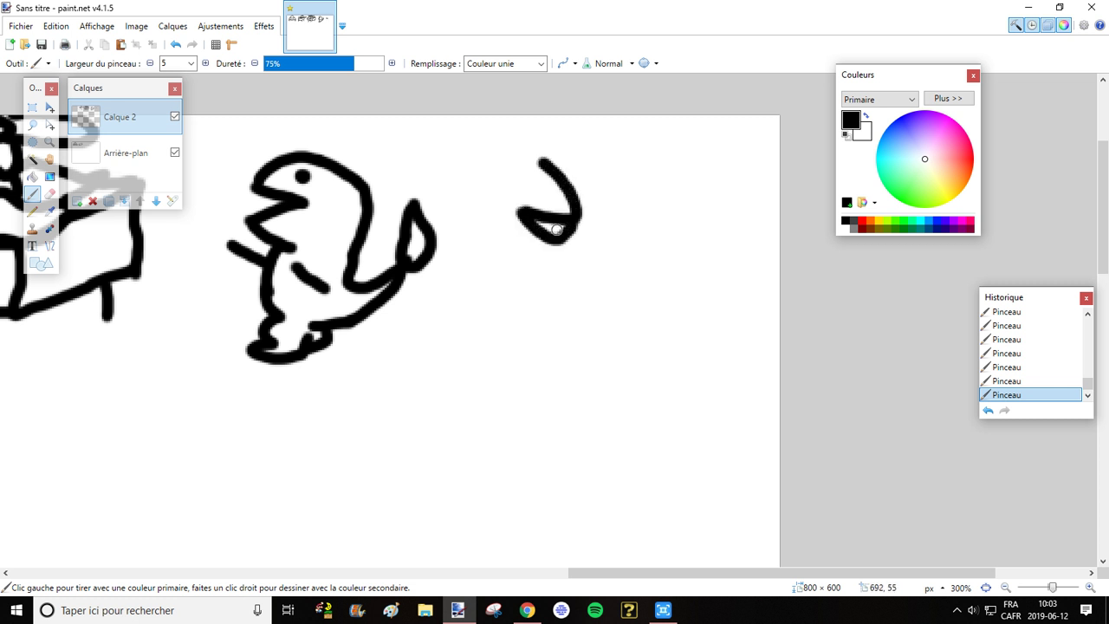
{"action": "left_click_drag", "start_coordinate": [560, 242], "coordinate": [515, 262]}
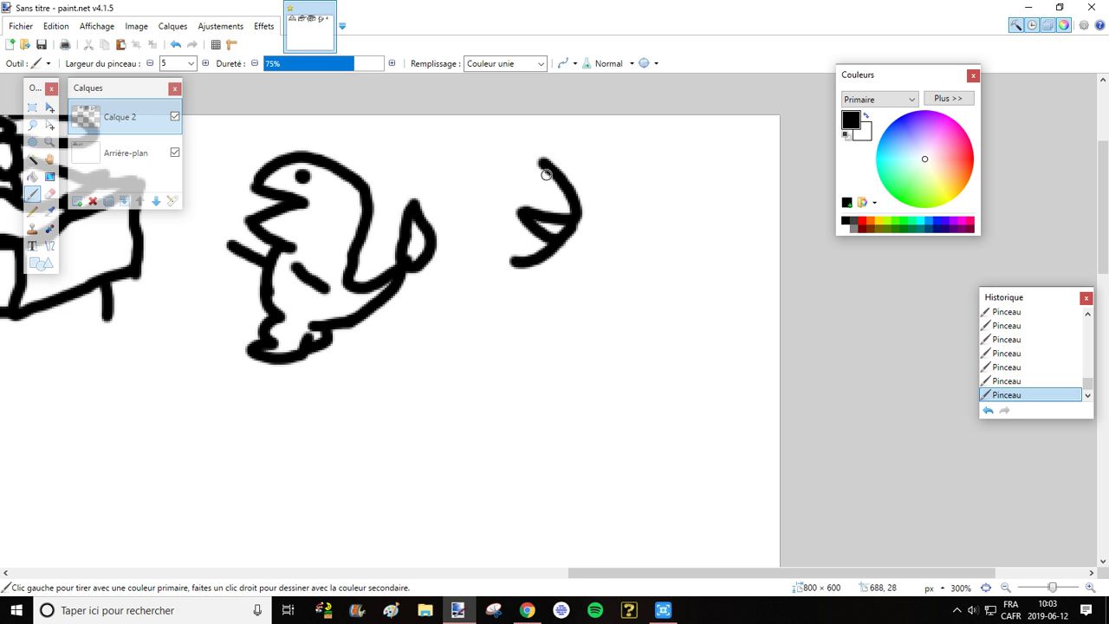
{"action": "mouse_move", "coordinate": [545, 163]}
{"action": "left_mouse_down"}
{"action": "mouse_move", "coordinate": [520, 120]}
{"action": "mouse_move", "coordinate": [501, 170]}
{"action": "mouse_move", "coordinate": [504, 161]}
{"action": "mouse_move", "coordinate": [470, 190]}
{"action": "mouse_move", "coordinate": [465, 243]}
{"action": "mouse_move", "coordinate": [490, 276]}
{"action": "left_mouse_up"}
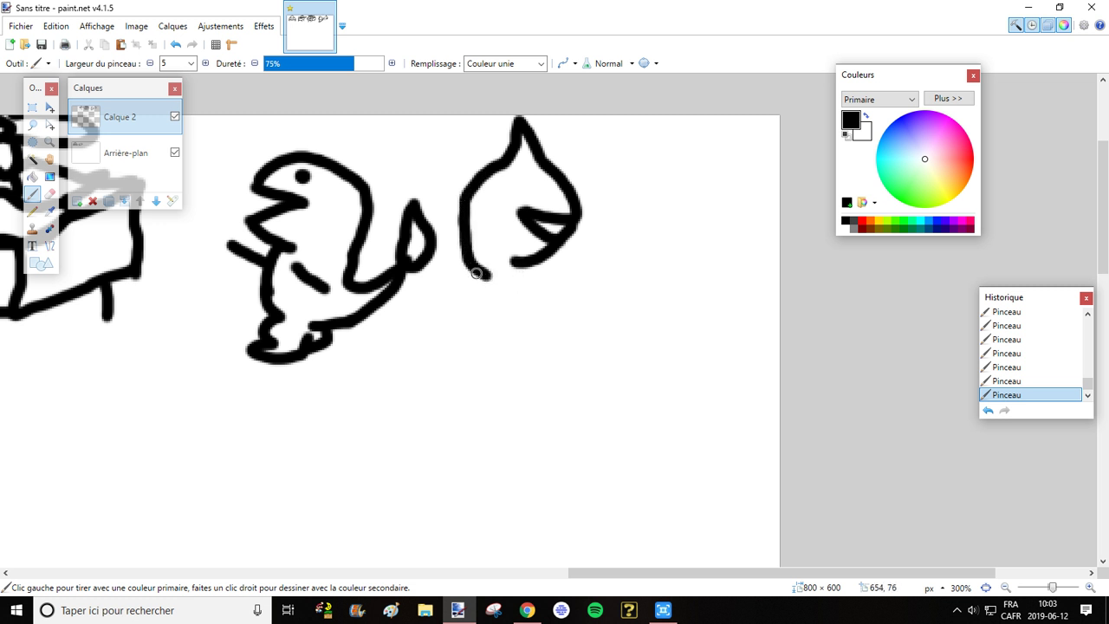
Complete Charmeleon with a chest, back, feet, flame-tipped tail and a dot eye above the mouth
{"action": "mouse_move", "coordinate": [518, 263]}
{"action": "left_mouse_down"}
{"action": "mouse_move", "coordinate": [533, 286]}
{"action": "mouse_move", "coordinate": [517, 338]}
{"action": "left_mouse_up"}
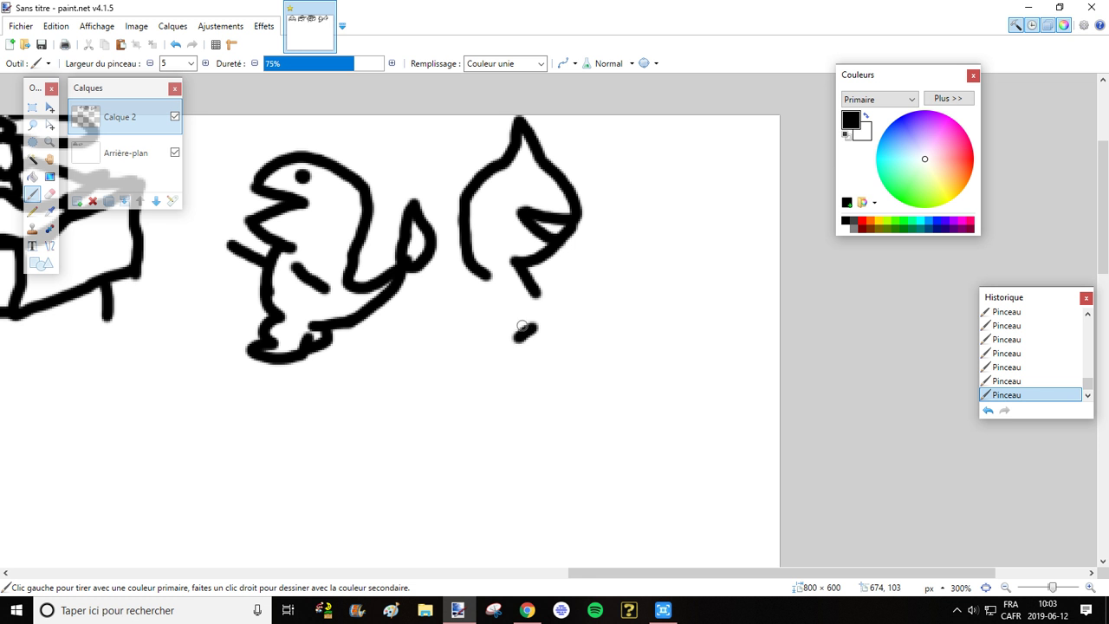
{"action": "mouse_move", "coordinate": [534, 294]}
{"action": "left_mouse_down"}
{"action": "mouse_move", "coordinate": [532, 329]}
{"action": "mouse_move", "coordinate": [518, 338]}
{"action": "left_mouse_up"}
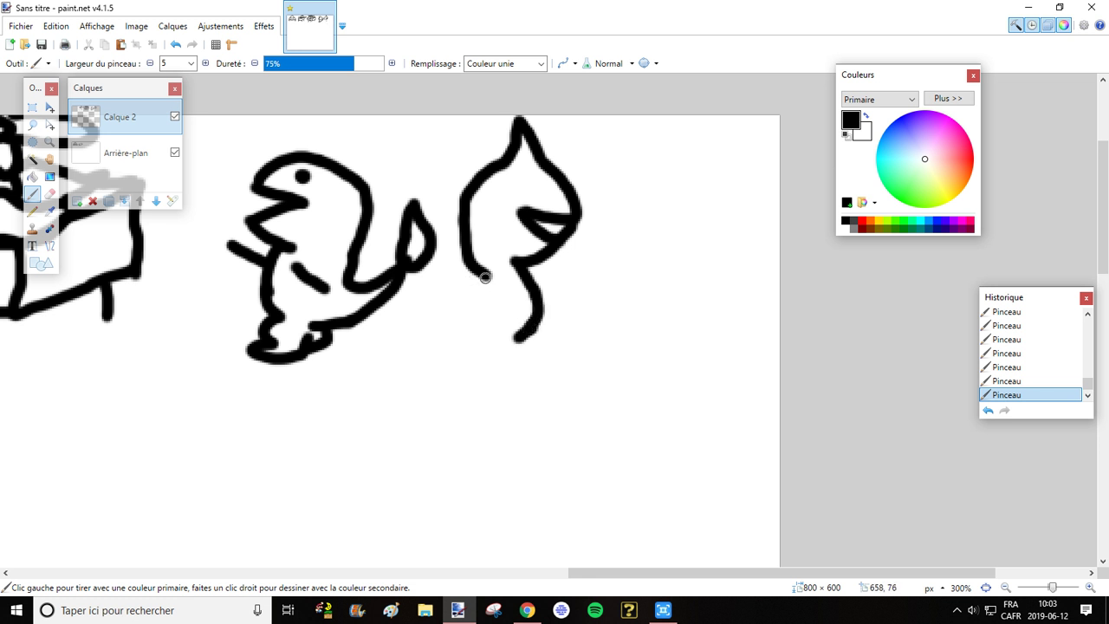
{"action": "left_click_drag", "start_coordinate": [471, 271], "coordinate": [451, 328]}
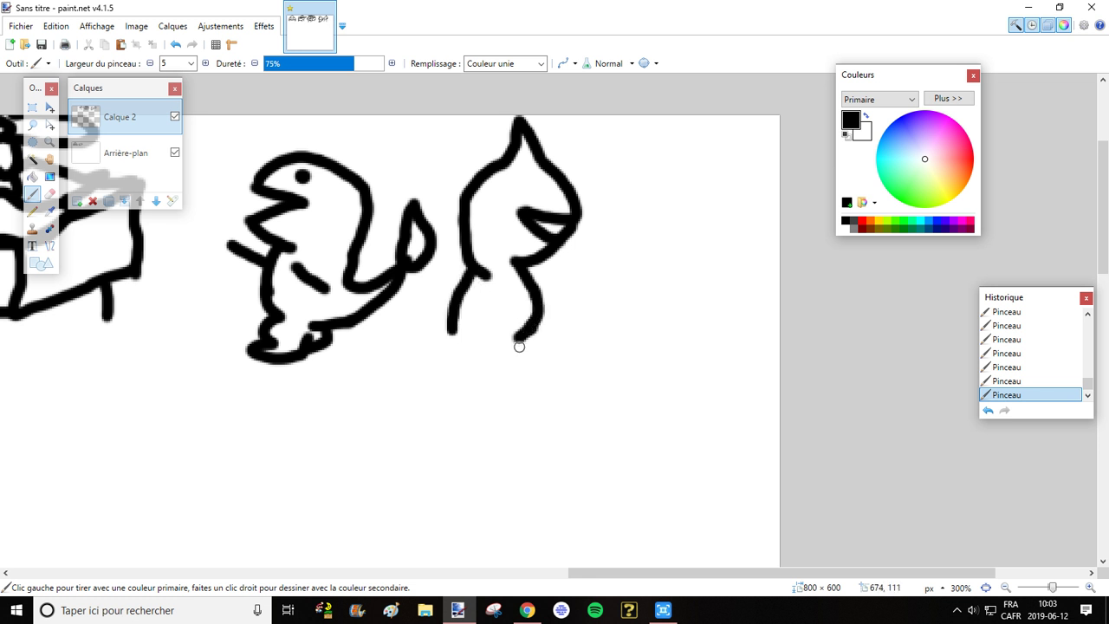
{"action": "mouse_move", "coordinate": [518, 337]}
{"action": "left_mouse_down"}
{"action": "mouse_move", "coordinate": [535, 367]}
{"action": "mouse_move", "coordinate": [514, 378]}
{"action": "mouse_move", "coordinate": [495, 367]}
{"action": "mouse_move", "coordinate": [502, 382]}
{"action": "mouse_move", "coordinate": [481, 355]}
{"action": "left_mouse_up"}
{"action": "mouse_move", "coordinate": [511, 341]}
{"action": "left_mouse_down"}
{"action": "mouse_move", "coordinate": [487, 352]}
{"action": "mouse_move", "coordinate": [498, 343]}
{"action": "mouse_move", "coordinate": [456, 356]}
{"action": "mouse_move", "coordinate": [423, 318]}
{"action": "mouse_move", "coordinate": [453, 297]}
{"action": "mouse_move", "coordinate": [571, 323]}
{"action": "mouse_move", "coordinate": [551, 335]}
{"action": "mouse_move", "coordinate": [571, 340]}
{"action": "mouse_move", "coordinate": [578, 325]}
{"action": "mouse_move", "coordinate": [581, 344]}
{"action": "mouse_move", "coordinate": [603, 329]}
{"action": "mouse_move", "coordinate": [607, 286]}
{"action": "left_mouse_up"}
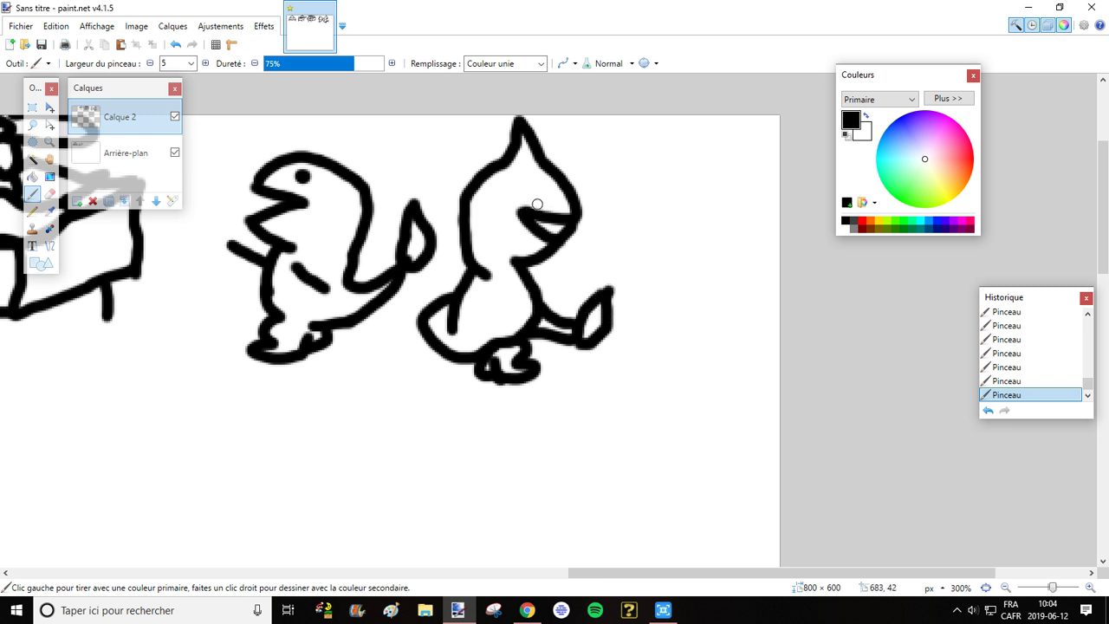
{"action": "left_click_drag", "start_coordinate": [537, 205], "coordinate": [545, 199]}
{"action": "scroll", "coordinate": [554, 337], "scroll_direction": "left", "scroll_amount": 6}
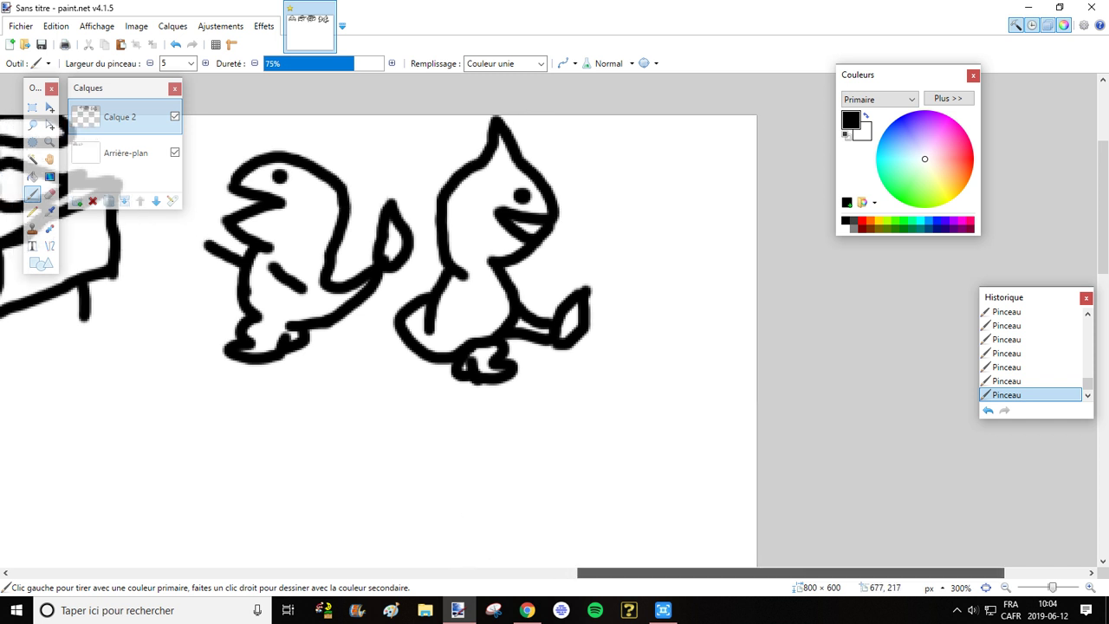
Consult the Pokémon gallery in Chrome again and paint Charizard's spiky, horned head outline in paint.net, in the blank space below Bulbasaur
{"action": "scroll", "coordinate": [166, 338], "scroll_direction": "left", "scroll_amount": 5}
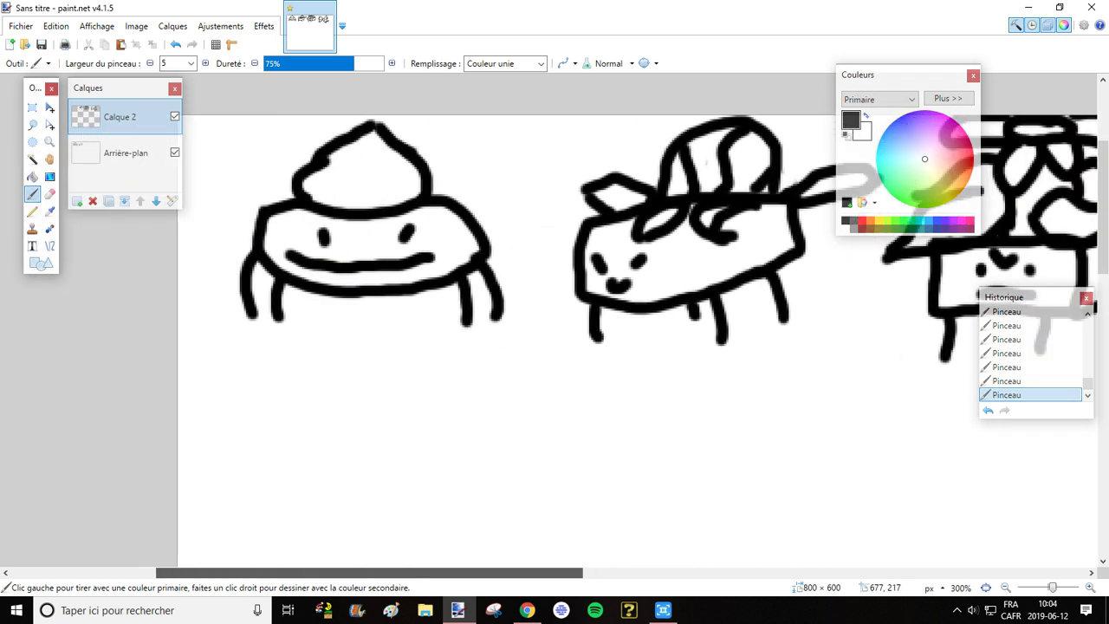
{"action": "scroll", "coordinate": [171, 307], "scroll_direction": "down", "scroll_amount": 5}
{"action": "scroll", "coordinate": [171, 307], "scroll_direction": "up", "scroll_amount": 2}
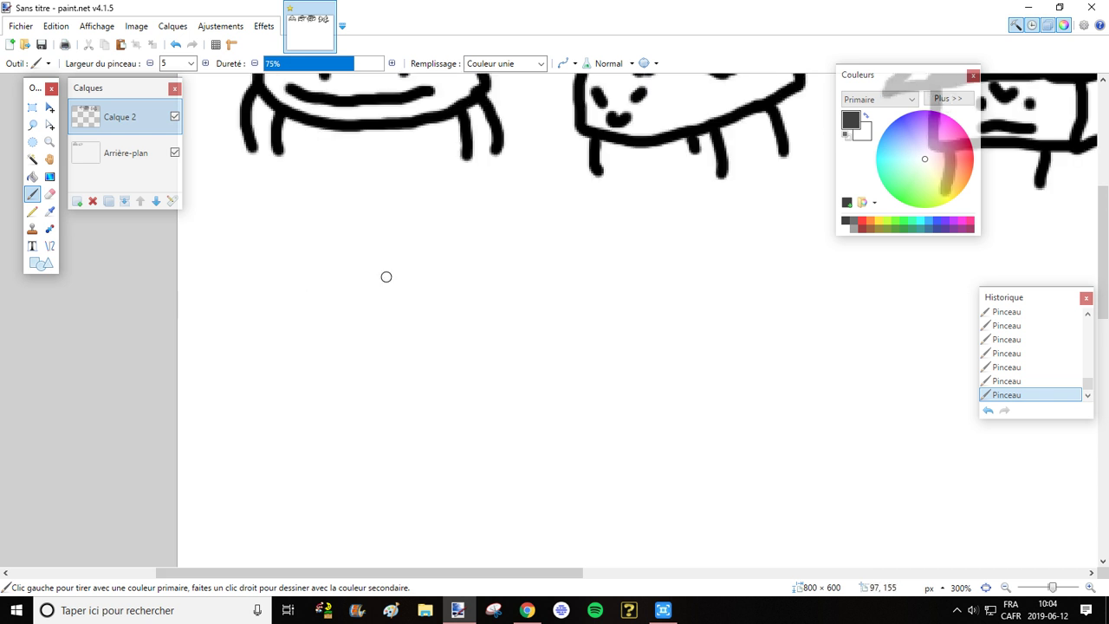
{"action": "left_click", "coordinate": [527, 609]}
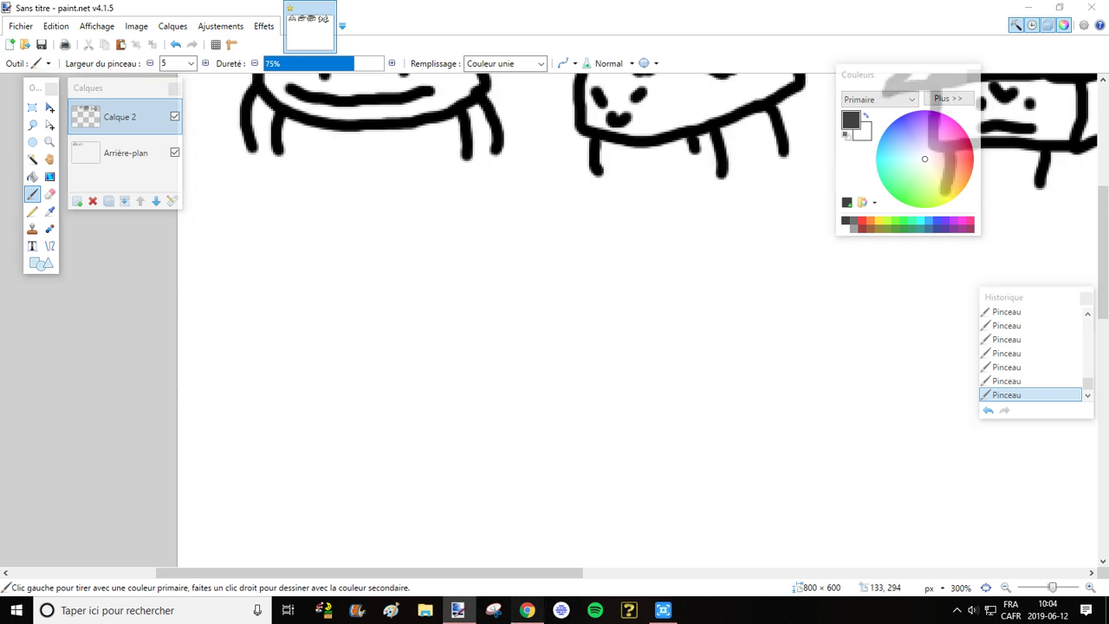
{"action": "mouse_move", "coordinate": [662, 609]}
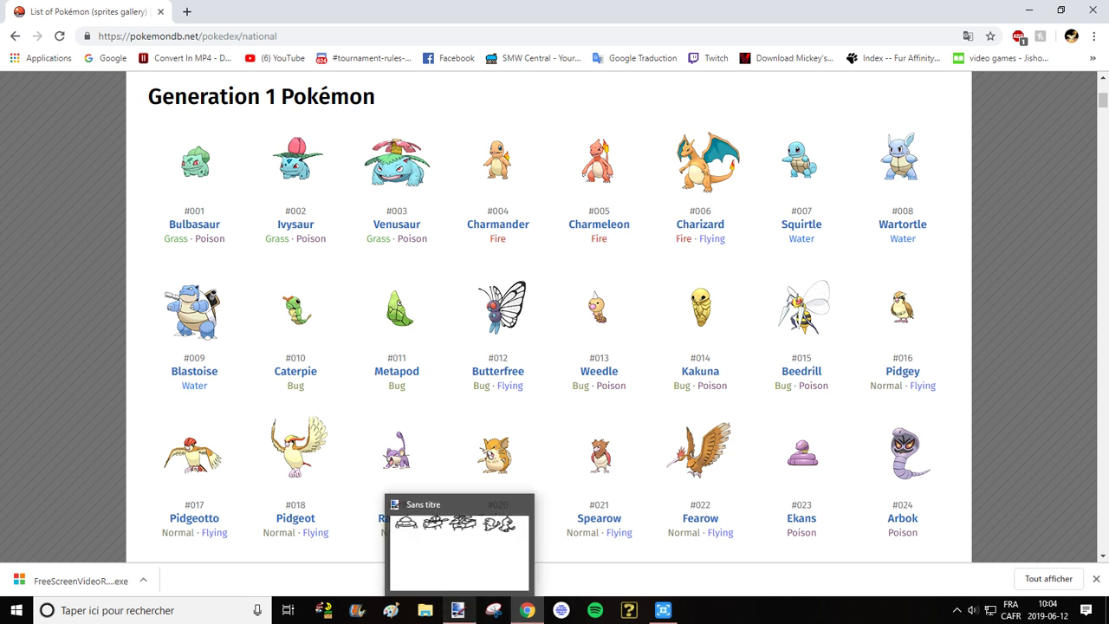
{"action": "left_click", "coordinate": [457, 610]}
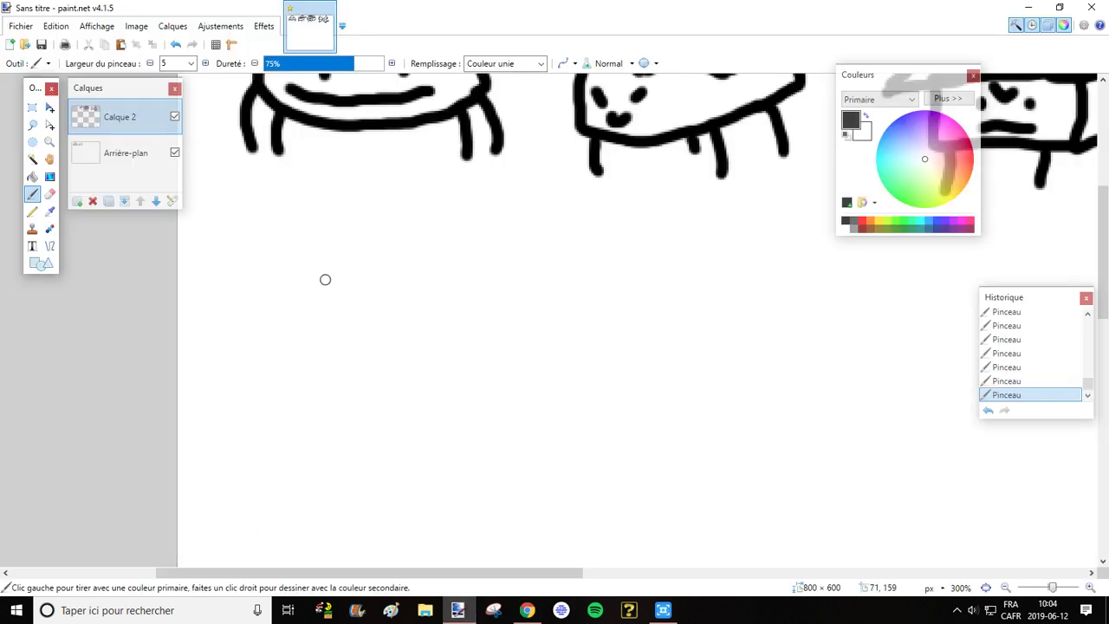
{"action": "mouse_move", "coordinate": [313, 233]}
{"action": "left_mouse_down"}
{"action": "mouse_move", "coordinate": [378, 294]}
{"action": "mouse_move", "coordinate": [378, 341]}
{"action": "mouse_move", "coordinate": [302, 328]}
{"action": "mouse_move", "coordinate": [339, 381]}
{"action": "mouse_move", "coordinate": [278, 353]}
{"action": "left_mouse_up"}
{"action": "left_click", "coordinate": [176, 44]}
{"action": "mouse_move", "coordinate": [324, 293]}
{"action": "left_mouse_down"}
{"action": "mouse_move", "coordinate": [349, 252]}
{"action": "mouse_move", "coordinate": [321, 257]}
{"action": "left_mouse_up"}
{"action": "mouse_move", "coordinate": [280, 354]}
{"action": "left_mouse_down"}
{"action": "mouse_move", "coordinate": [242, 364]}
{"action": "mouse_move", "coordinate": [274, 332]}
{"action": "mouse_move", "coordinate": [256, 299]}
{"action": "left_mouse_up"}
{"action": "left_click_drag", "start_coordinate": [322, 253], "coordinate": [258, 240]}
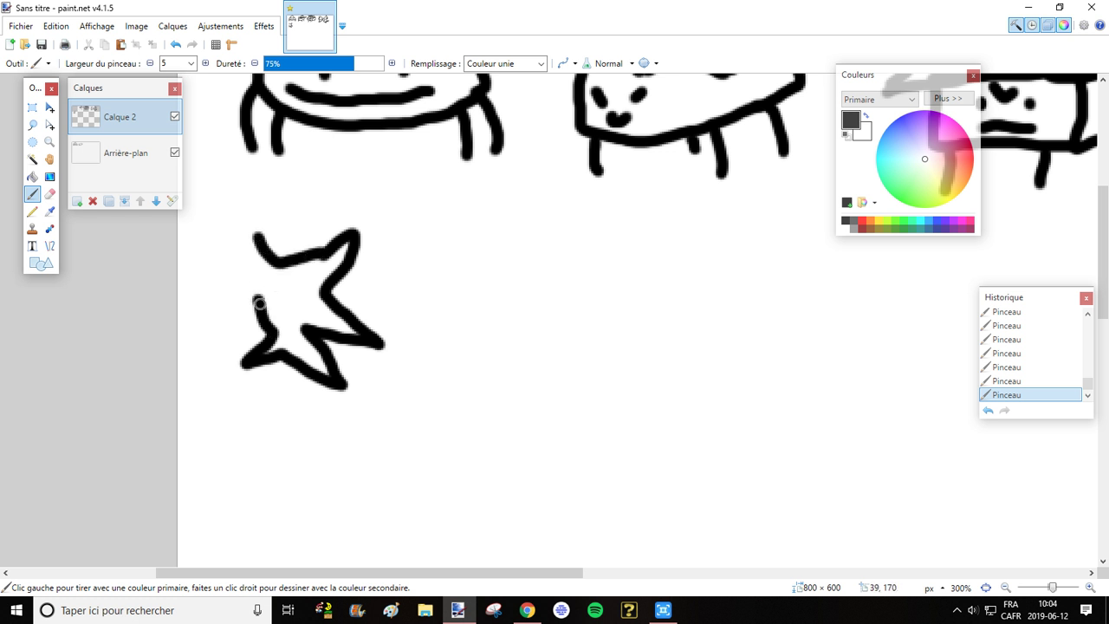
{"action": "left_click_drag", "start_coordinate": [258, 303], "coordinate": [253, 245]}
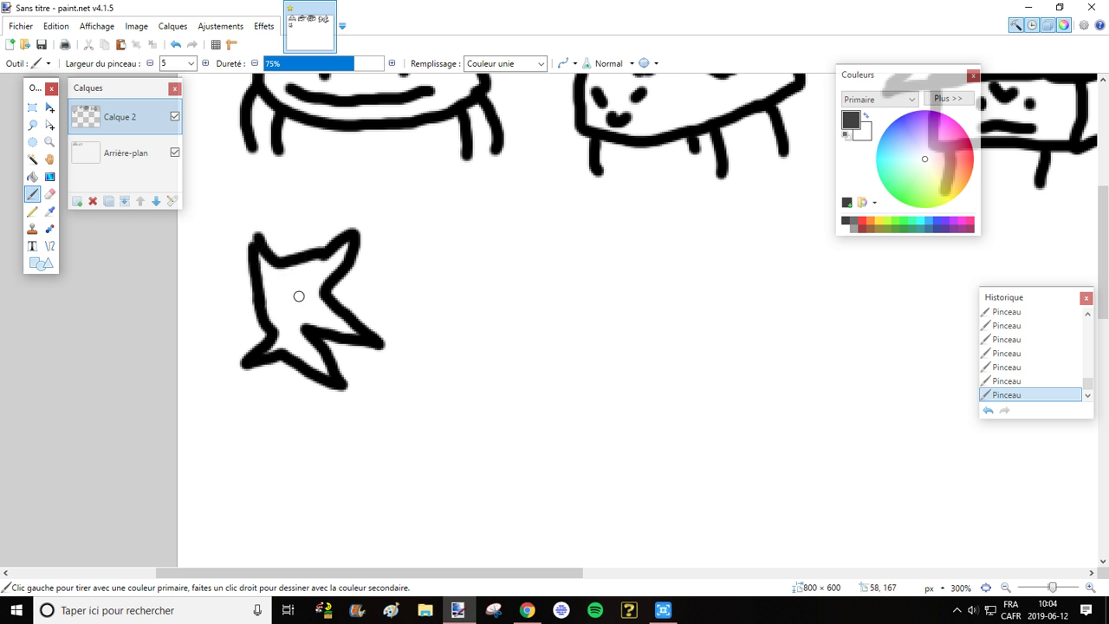
Add Charizard's face inside the head: two dots and a short hooked mark, replacing the misplaced dot
{"action": "mouse_move", "coordinate": [299, 296]}
{"action": "left_mouse_down"}
{"action": "mouse_move", "coordinate": [306, 287]}
{"action": "mouse_move", "coordinate": [285, 314]}
{"action": "left_mouse_up"}
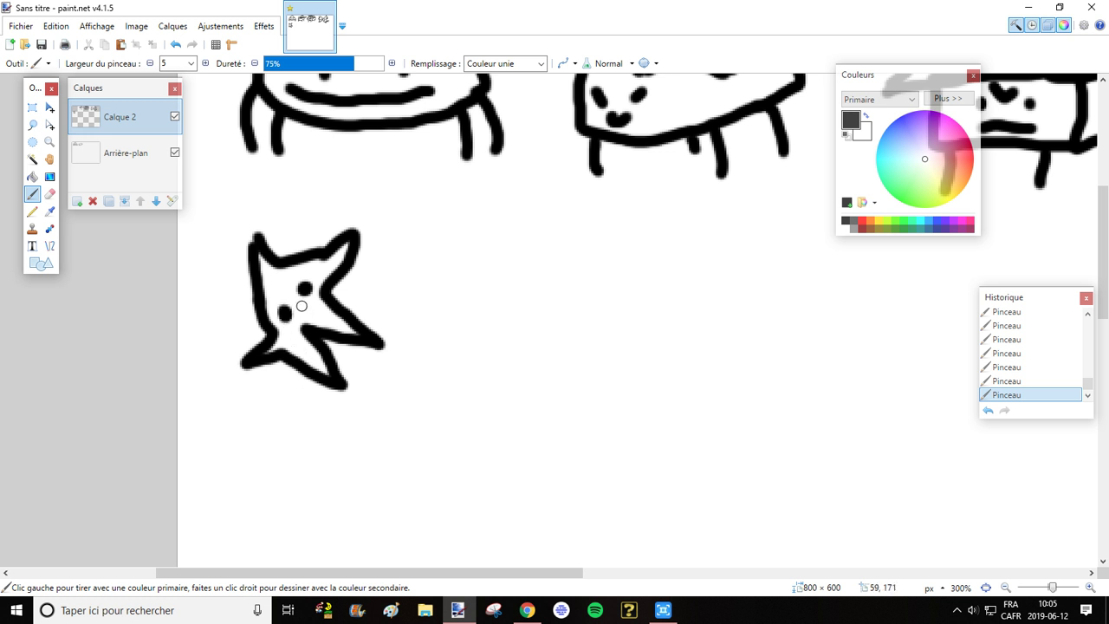
{"action": "left_click", "coordinate": [283, 284]}
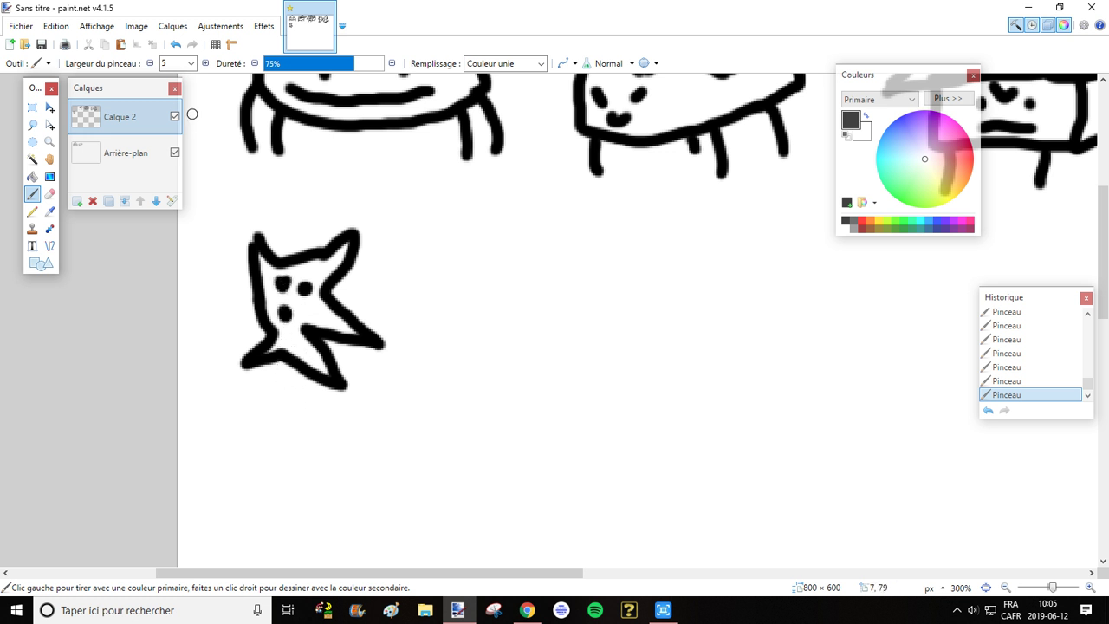
{"action": "left_click", "coordinate": [175, 44]}
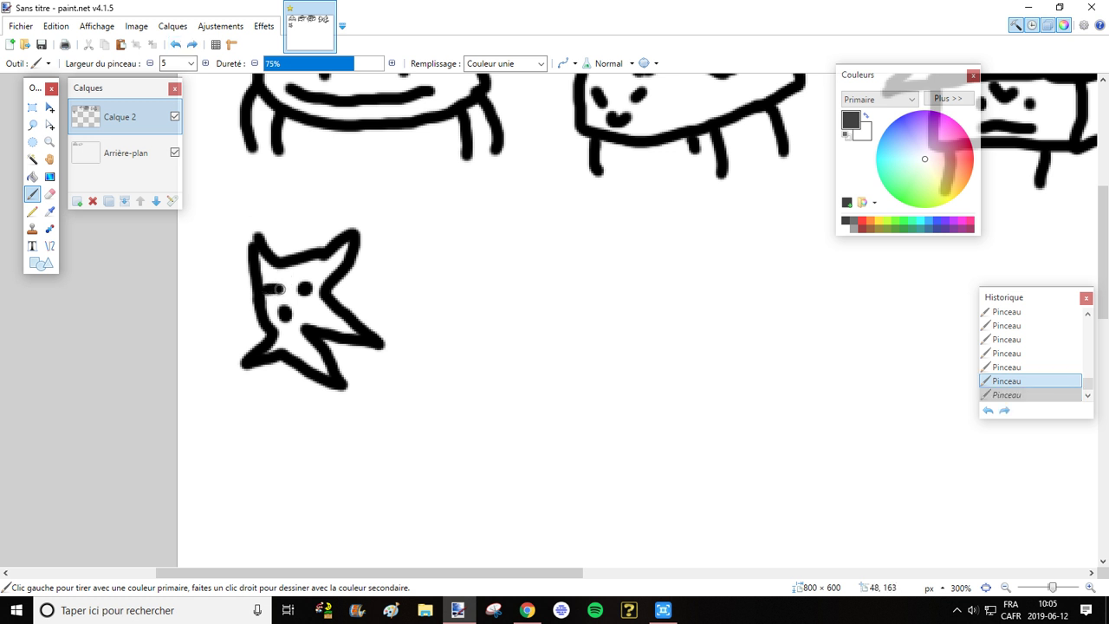
{"action": "left_click", "coordinate": [273, 287]}
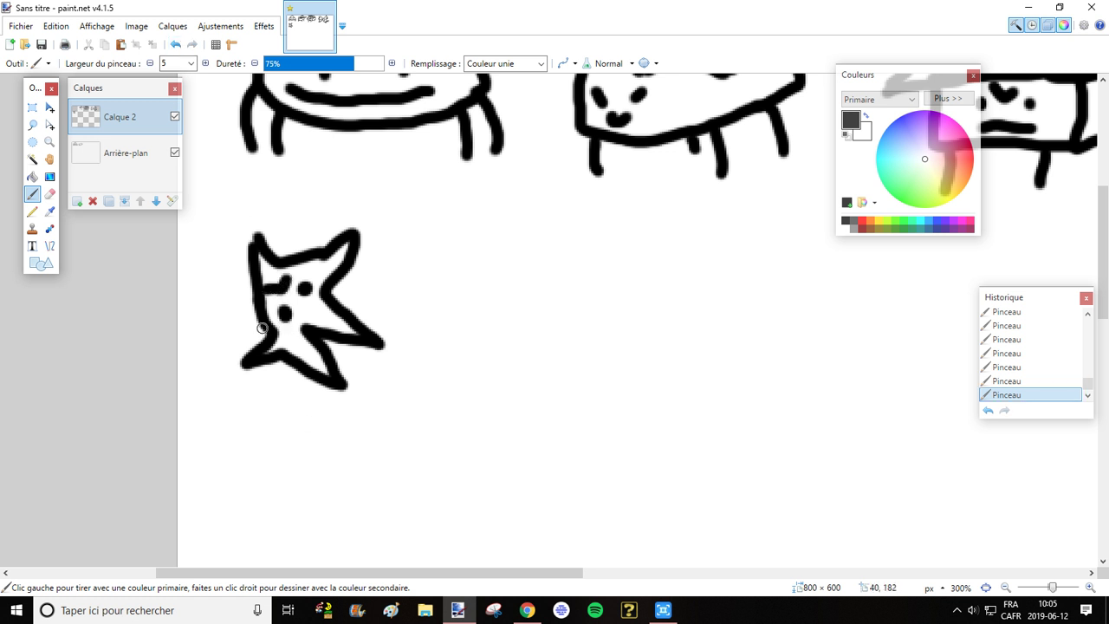
Paint Charizard's curved shoulder and large rounded belly below the head, with a small dot near the belly's lower edge
{"action": "left_click_drag", "start_coordinate": [261, 327], "coordinate": [231, 350]}
{"action": "mouse_move", "coordinate": [308, 373]}
{"action": "left_mouse_down"}
{"action": "mouse_move", "coordinate": [356, 464]}
{"action": "mouse_move", "coordinate": [353, 504]}
{"action": "mouse_move", "coordinate": [329, 518]}
{"action": "mouse_move", "coordinate": [253, 487]}
{"action": "left_mouse_up"}
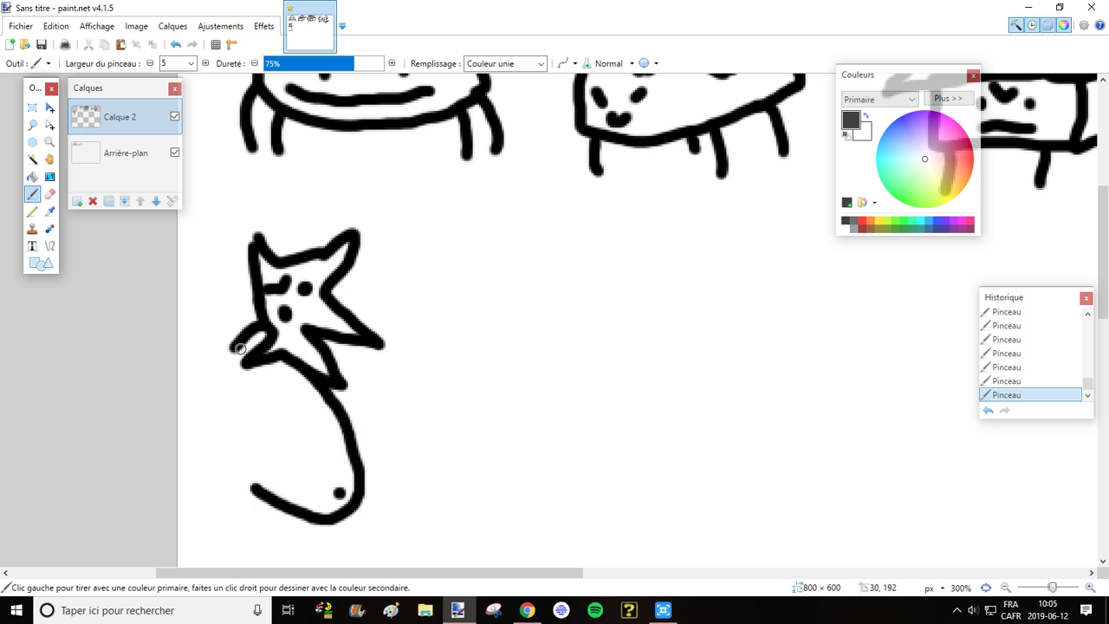
{"action": "left_click_drag", "start_coordinate": [246, 334], "coordinate": [222, 400]}
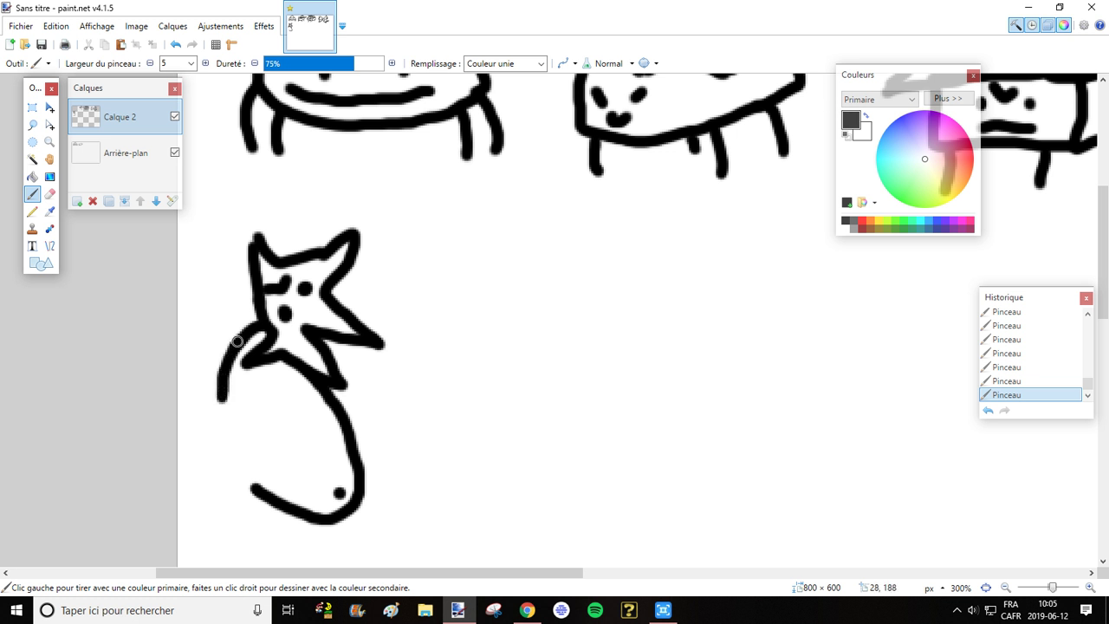
{"action": "left_click_drag", "start_coordinate": [242, 336], "coordinate": [263, 339]}
Paint a jagged wing on each side of Charizard's body, checking the sprite gallery in Chrome for the wing shape
{"action": "left_click_drag", "start_coordinate": [336, 290], "coordinate": [417, 274]}
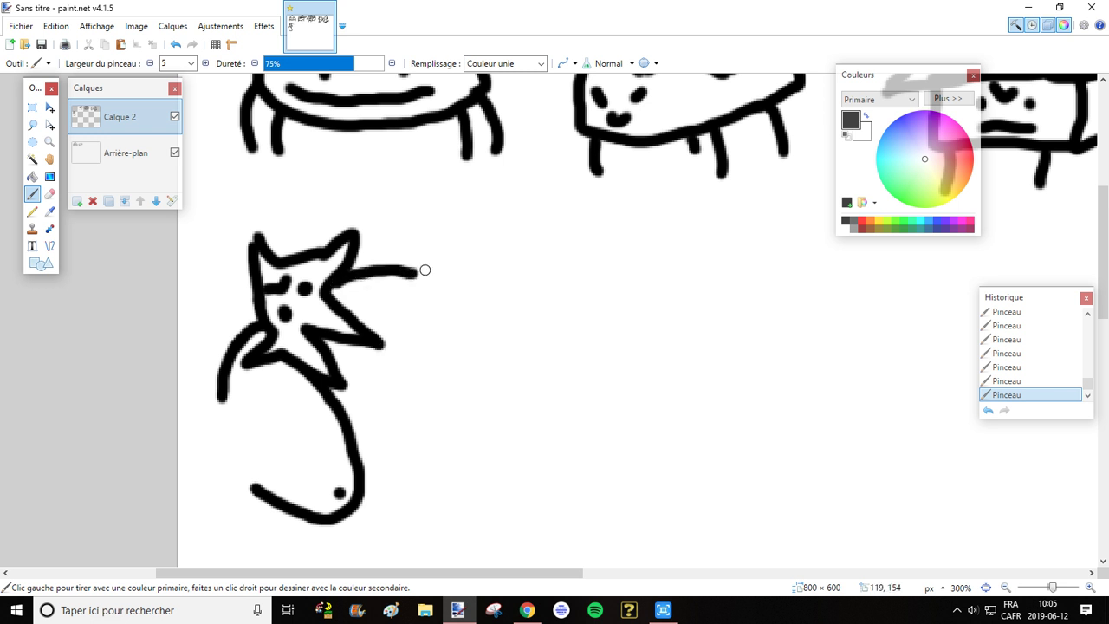
{"action": "left_click", "coordinate": [526, 610]}
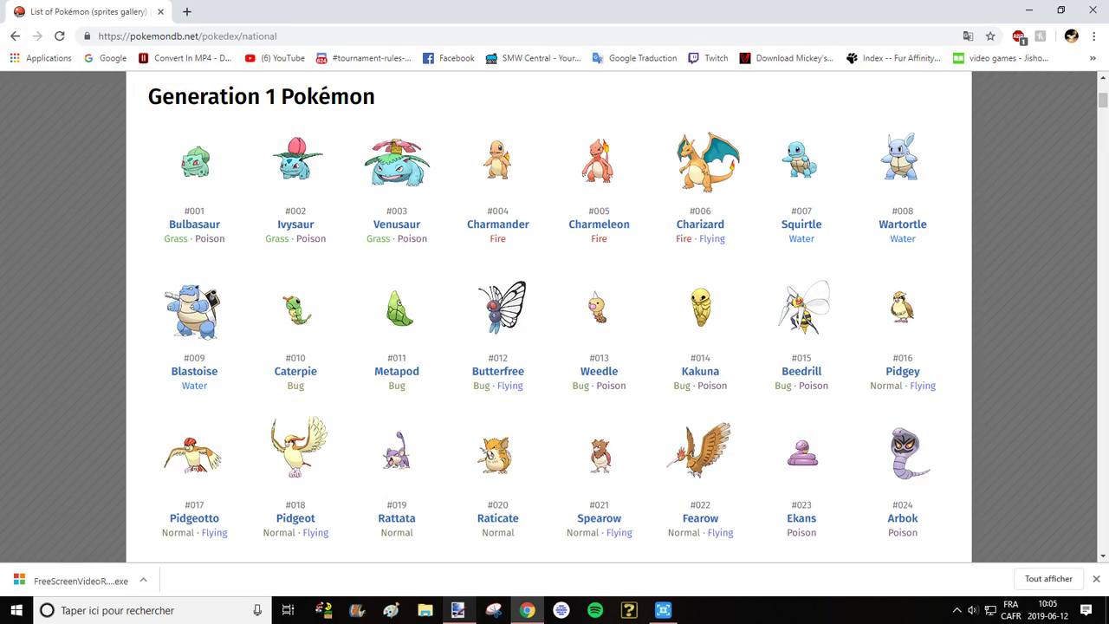
{"action": "mouse_move", "coordinate": [457, 610]}
{"action": "left_click", "coordinate": [457, 533]}
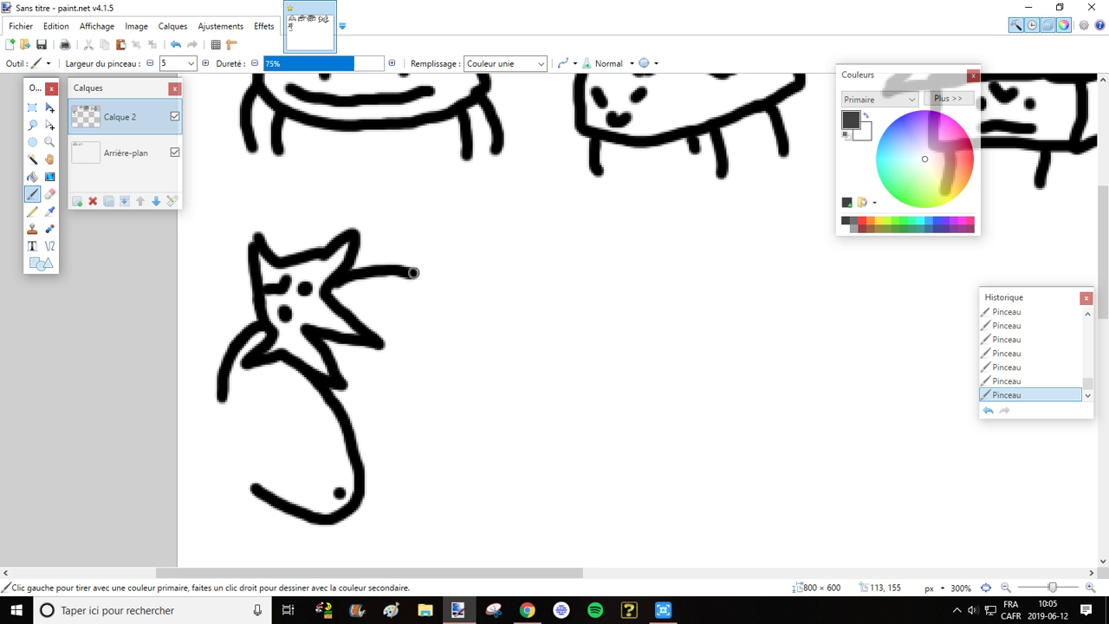
{"action": "mouse_move", "coordinate": [413, 273]}
{"action": "left_mouse_down"}
{"action": "mouse_move", "coordinate": [476, 339]}
{"action": "mouse_move", "coordinate": [423, 323]}
{"action": "mouse_move", "coordinate": [404, 356]}
{"action": "mouse_move", "coordinate": [366, 374]}
{"action": "mouse_move", "coordinate": [313, 362]}
{"action": "left_mouse_up"}
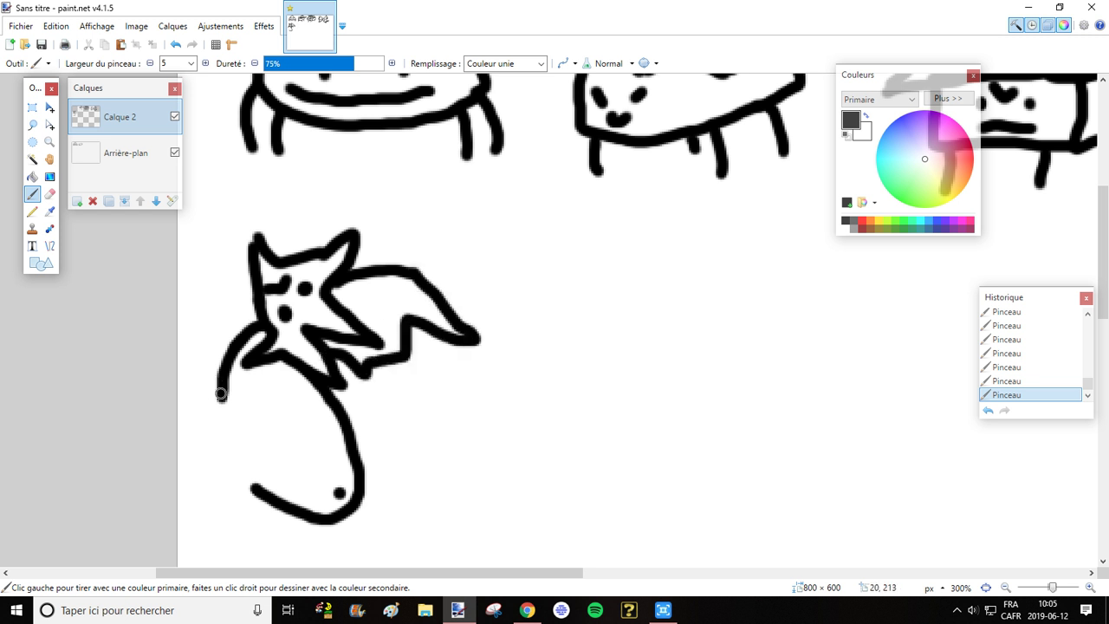
{"action": "mouse_move", "coordinate": [228, 357]}
{"action": "left_mouse_down"}
{"action": "mouse_move", "coordinate": [200, 401]}
{"action": "mouse_move", "coordinate": [206, 473]}
{"action": "left_mouse_up"}
{"action": "mouse_move", "coordinate": [219, 382]}
{"action": "left_mouse_down"}
{"action": "mouse_move", "coordinate": [241, 441]}
{"action": "mouse_move", "coordinate": [224, 446]}
{"action": "mouse_move", "coordinate": [232, 496]}
{"action": "mouse_move", "coordinate": [208, 470]}
{"action": "left_mouse_up"}
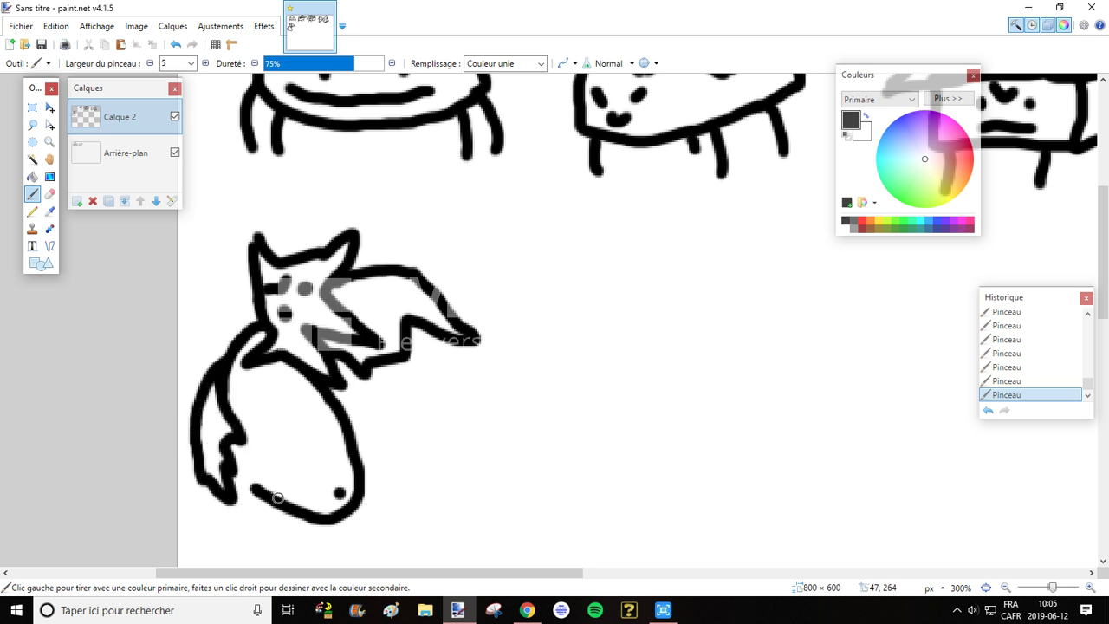
Paint Charizard's legs and feet under the belly, with a small rounded shape behind the left leg
{"action": "scroll", "coordinate": [260, 413], "scroll_direction": "down", "scroll_amount": 3}
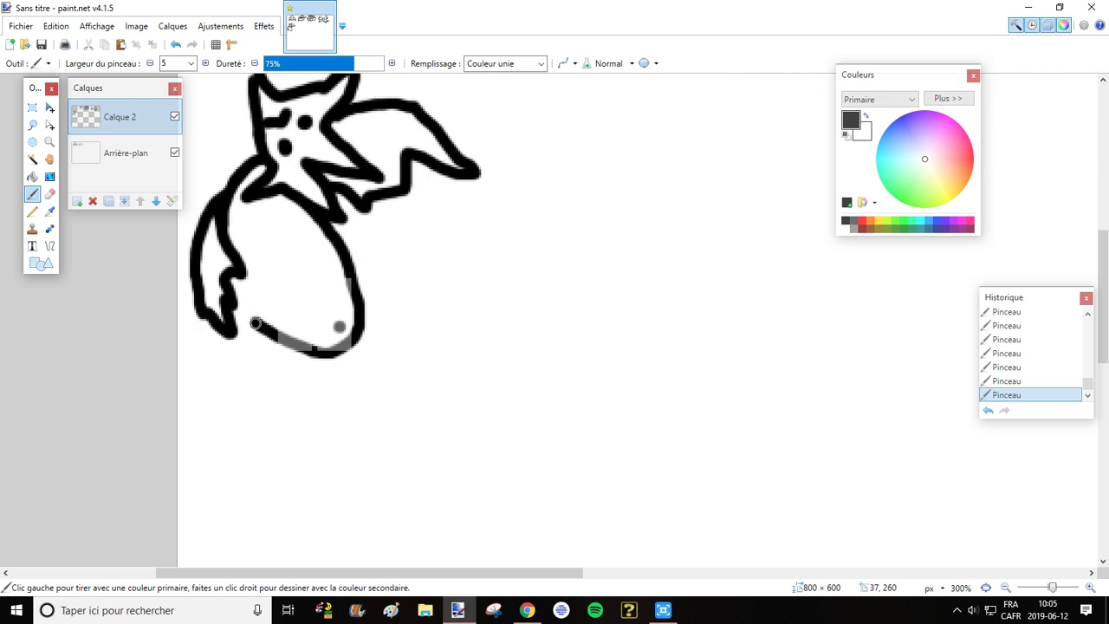
{"action": "mouse_move", "coordinate": [255, 323]}
{"action": "left_mouse_down"}
{"action": "mouse_move", "coordinate": [291, 351]}
{"action": "mouse_move", "coordinate": [288, 388]}
{"action": "mouse_move", "coordinate": [332, 410]}
{"action": "mouse_move", "coordinate": [244, 405]}
{"action": "mouse_move", "coordinate": [229, 346]}
{"action": "left_mouse_up"}
{"action": "mouse_move", "coordinate": [314, 351]}
{"action": "left_mouse_down"}
{"action": "mouse_move", "coordinate": [317, 382]}
{"action": "mouse_move", "coordinate": [360, 399]}
{"action": "mouse_move", "coordinate": [327, 403]}
{"action": "left_mouse_up"}
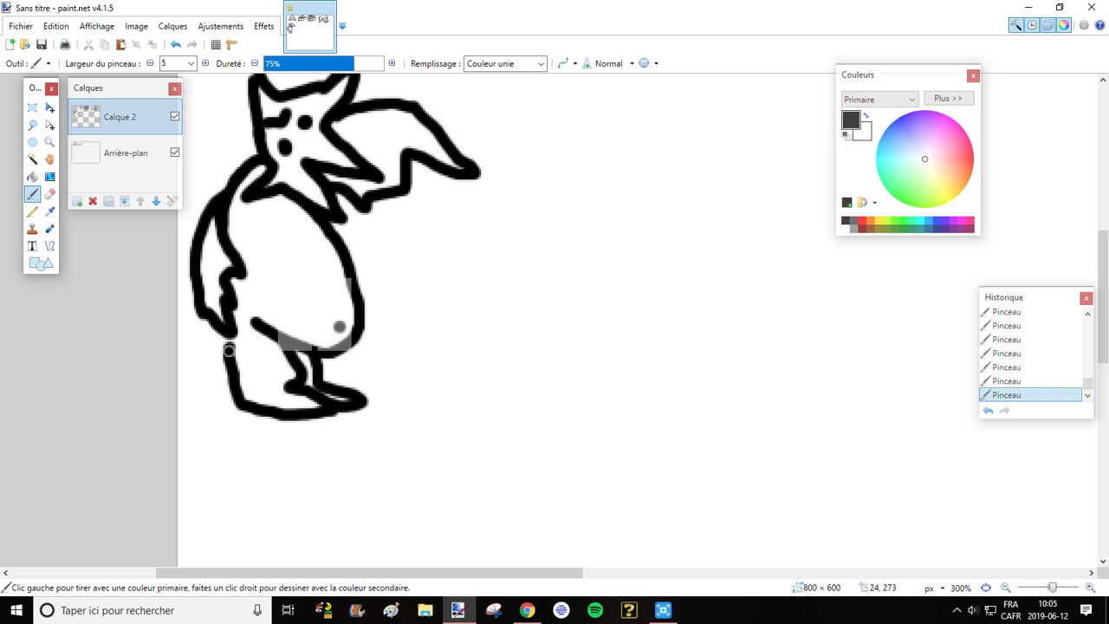
{"action": "mouse_move", "coordinate": [227, 349]}
{"action": "left_mouse_down"}
{"action": "mouse_move", "coordinate": [233, 376]}
{"action": "mouse_move", "coordinate": [202, 356]}
{"action": "mouse_move", "coordinate": [210, 326]}
{"action": "left_mouse_up"}
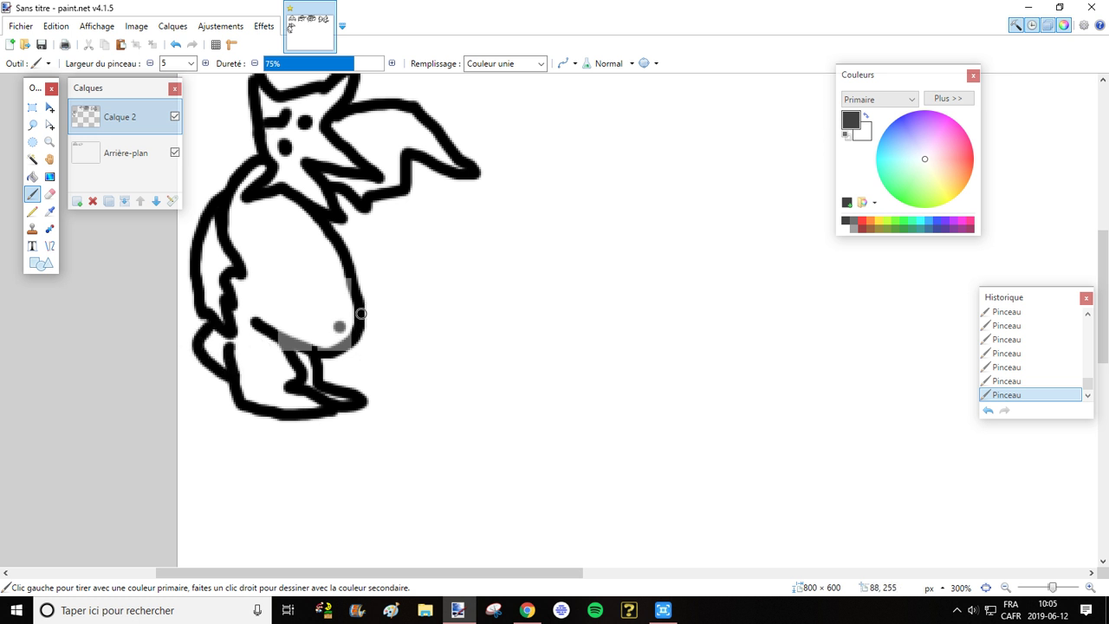
Paint Charizard's curved tail sweeping up to the right and close it with a pointed flame tip
{"action": "mouse_move", "coordinate": [337, 353]}
{"action": "left_mouse_down"}
{"action": "mouse_move", "coordinate": [387, 368]}
{"action": "mouse_move", "coordinate": [437, 359]}
{"action": "mouse_move", "coordinate": [442, 308]}
{"action": "left_mouse_up"}
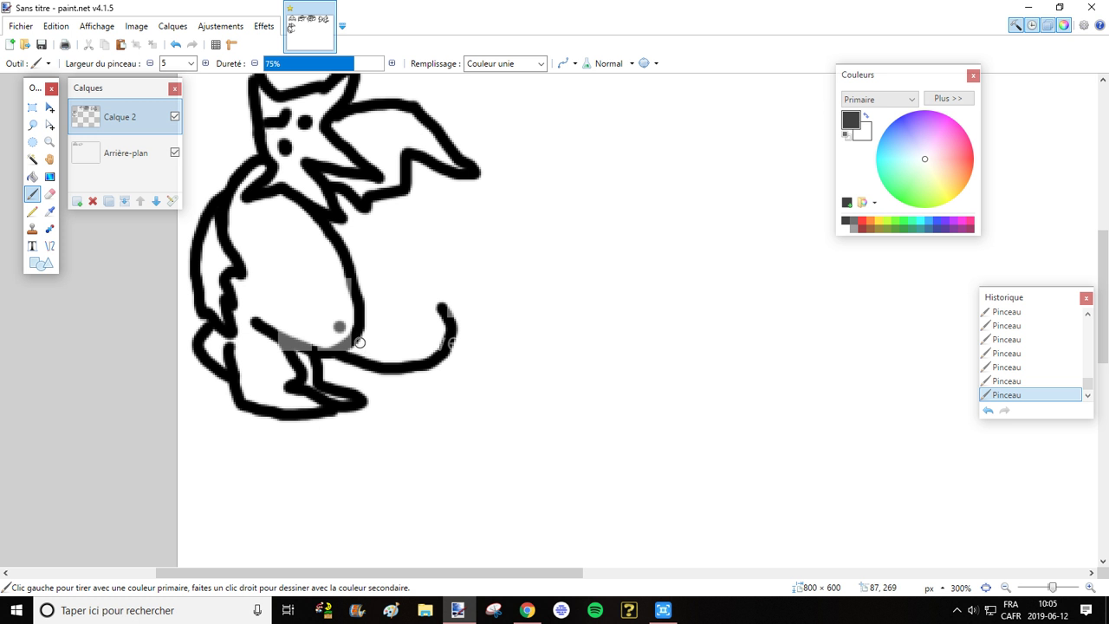
{"action": "mouse_move", "coordinate": [355, 336]}
{"action": "left_mouse_down"}
{"action": "mouse_move", "coordinate": [423, 327]}
{"action": "mouse_move", "coordinate": [442, 300]}
{"action": "mouse_move", "coordinate": [426, 290]}
{"action": "mouse_move", "coordinate": [430, 301]}
{"action": "mouse_move", "coordinate": [459, 289]}
{"action": "mouse_move", "coordinate": [464, 273]}
{"action": "mouse_move", "coordinate": [435, 234]}
{"action": "left_mouse_up"}
{"action": "left_click_drag", "start_coordinate": [423, 277], "coordinate": [436, 240]}
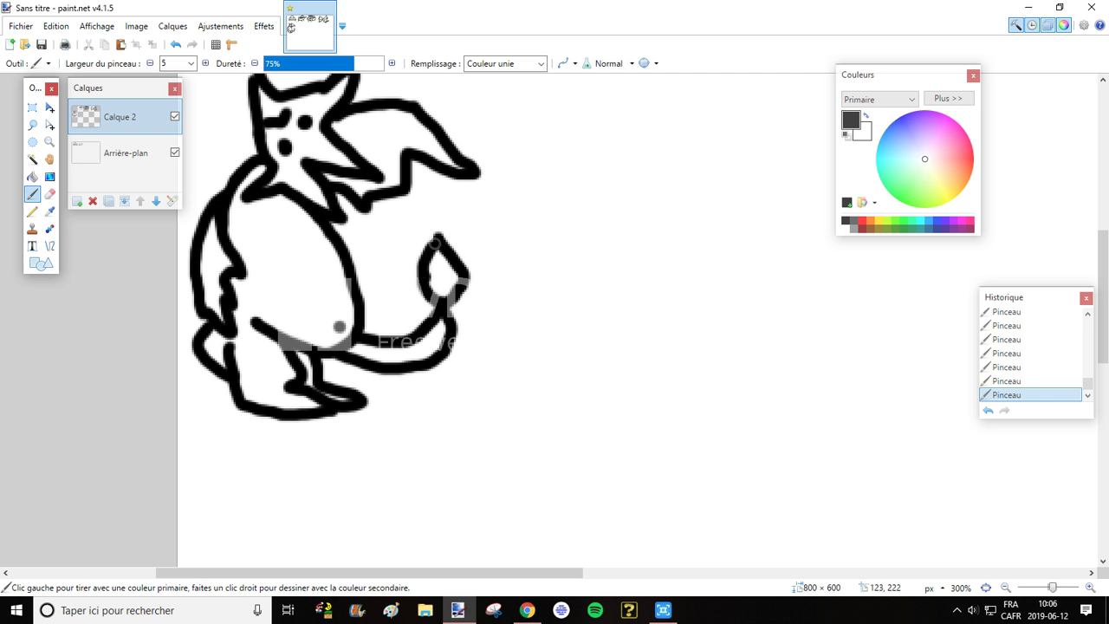
Check Squirtle in the Chrome gallery and paint its rounded head, two dot eyes and pear-shaped body in paint.net, right of Charizard
{"action": "scroll", "coordinate": [424, 305], "scroll_direction": "up", "scroll_amount": 2}
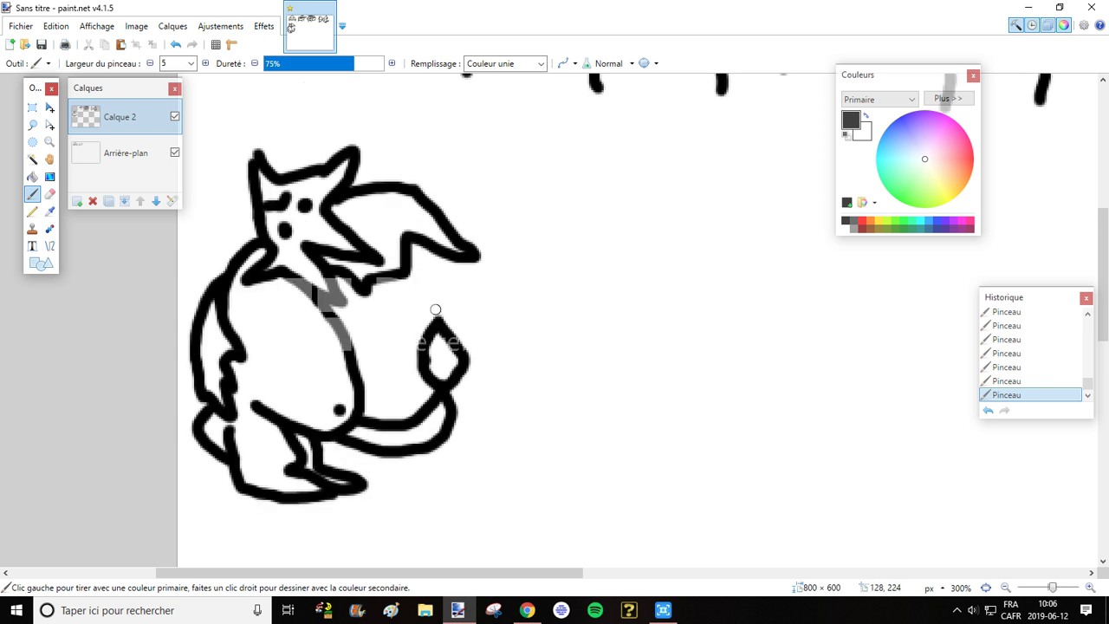
{"action": "left_click_drag", "start_coordinate": [443, 572], "coordinate": [500, 572]}
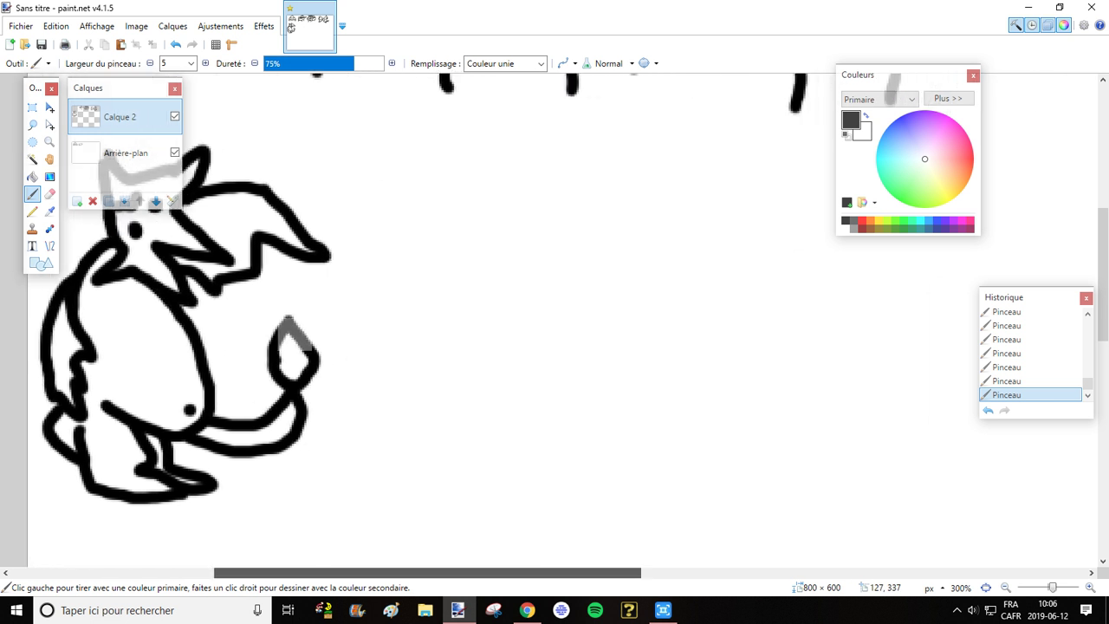
{"action": "left_click", "coordinate": [526, 610]}
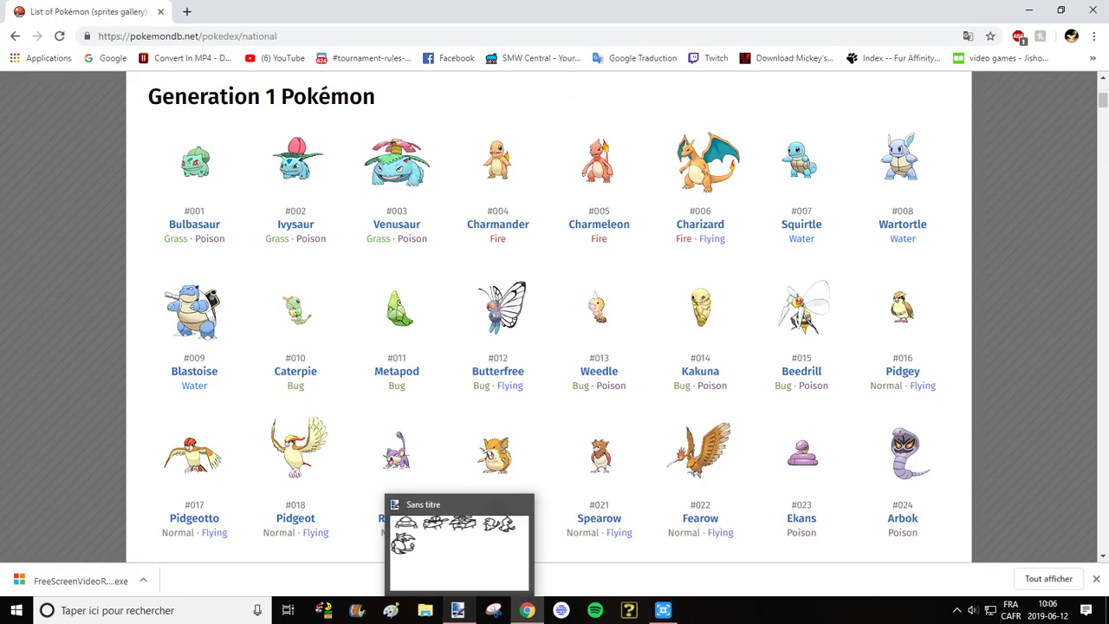
{"action": "left_click", "coordinate": [457, 609]}
{"action": "scroll", "coordinate": [449, 242], "scroll_direction": "up", "scroll_amount": 1}
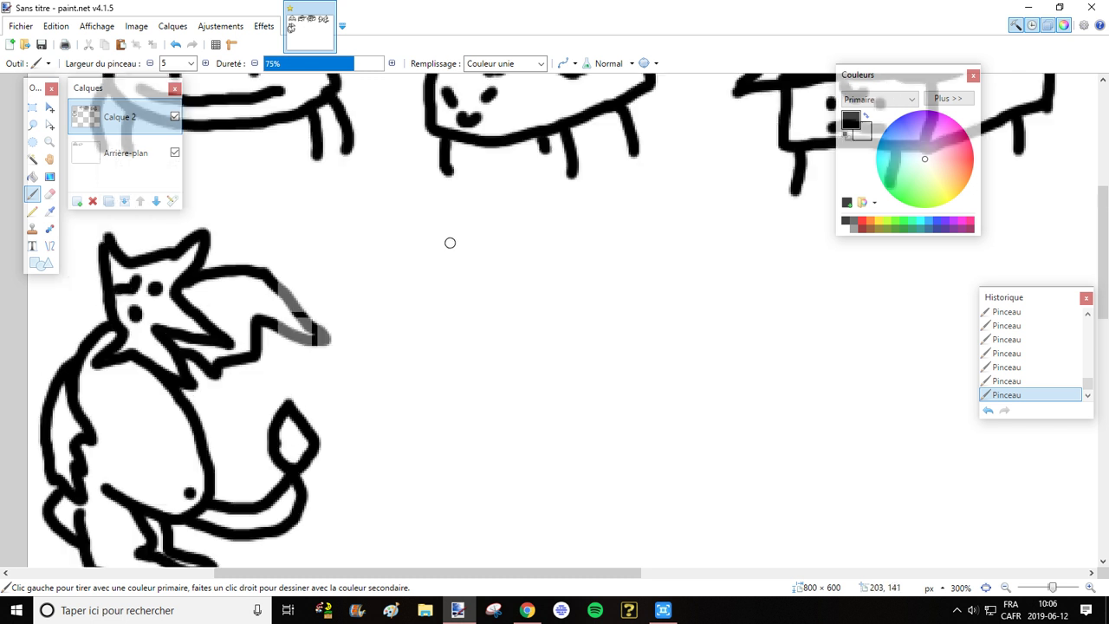
{"action": "scroll", "coordinate": [470, 318], "scroll_direction": "down", "scroll_amount": 1}
{"action": "scroll", "coordinate": [424, 217], "scroll_direction": "up", "scroll_amount": 1}
{"action": "mouse_move", "coordinate": [476, 233]}
{"action": "left_mouse_down"}
{"action": "mouse_move", "coordinate": [411, 239]}
{"action": "mouse_move", "coordinate": [397, 261]}
{"action": "mouse_move", "coordinate": [411, 290]}
{"action": "mouse_move", "coordinate": [442, 301]}
{"action": "mouse_move", "coordinate": [478, 296]}
{"action": "mouse_move", "coordinate": [495, 271]}
{"action": "mouse_move", "coordinate": [480, 234]}
{"action": "mouse_move", "coordinate": [436, 262]}
{"action": "mouse_move", "coordinate": [466, 263]}
{"action": "left_mouse_up"}
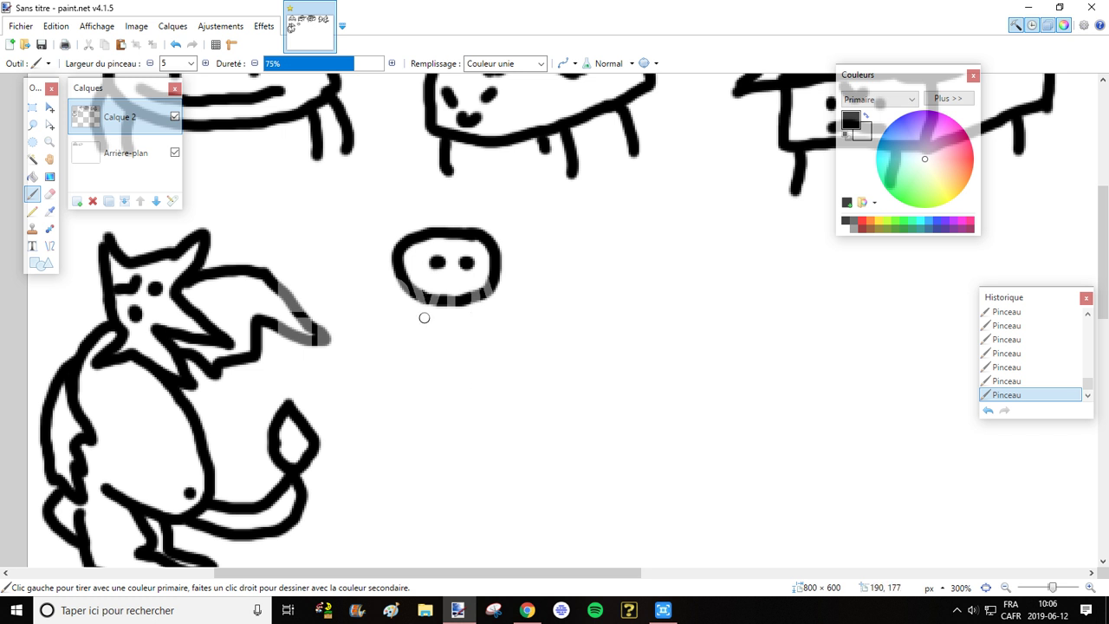
{"action": "mouse_move", "coordinate": [426, 305]}
{"action": "left_mouse_down"}
{"action": "mouse_move", "coordinate": [410, 363]}
{"action": "mouse_move", "coordinate": [427, 387]}
{"action": "mouse_move", "coordinate": [466, 390]}
{"action": "mouse_move", "coordinate": [478, 358]}
{"action": "mouse_move", "coordinate": [468, 305]}
{"action": "left_mouse_up"}
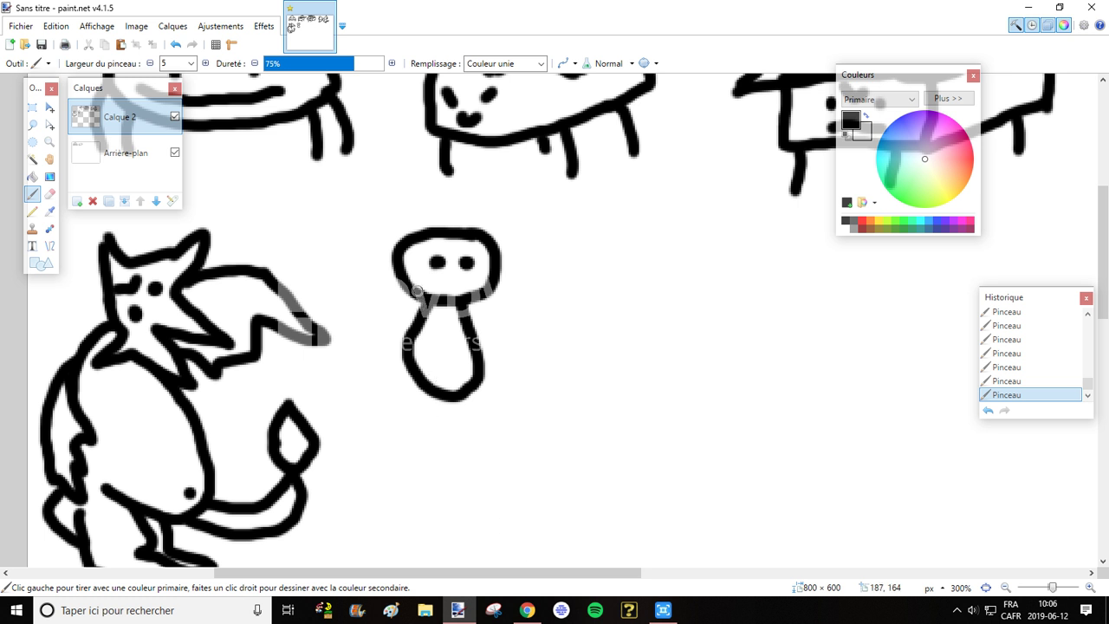
Consult the gallery in Chrome again and complete Squirtle in paint.net with two short arms and two short legs
{"action": "key", "text": "alt+Tab"}
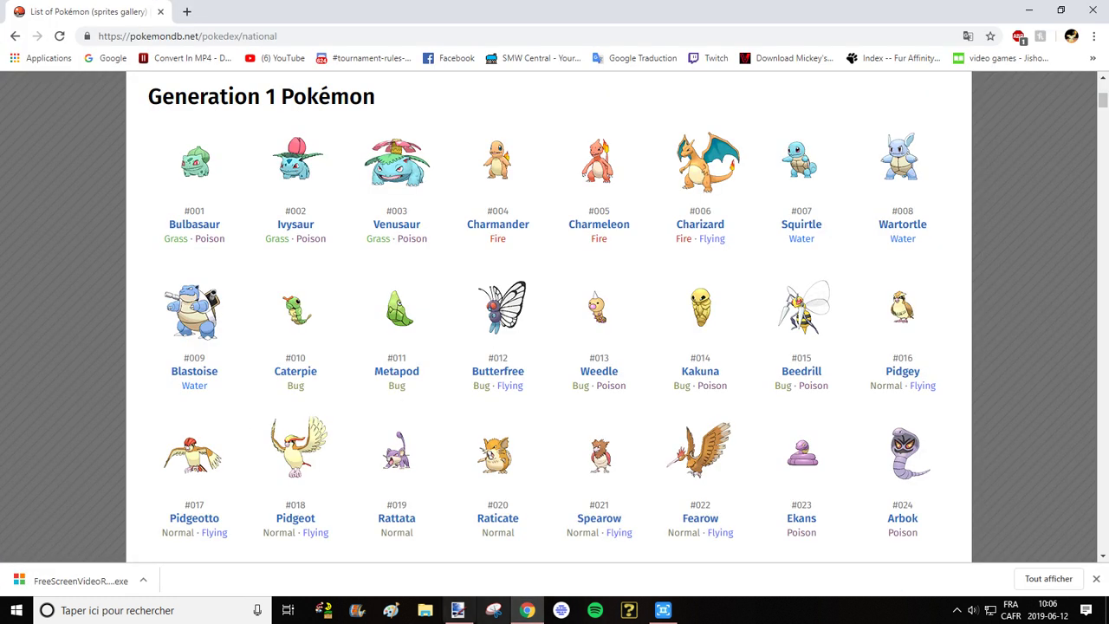
{"action": "mouse_move", "coordinate": [457, 610]}
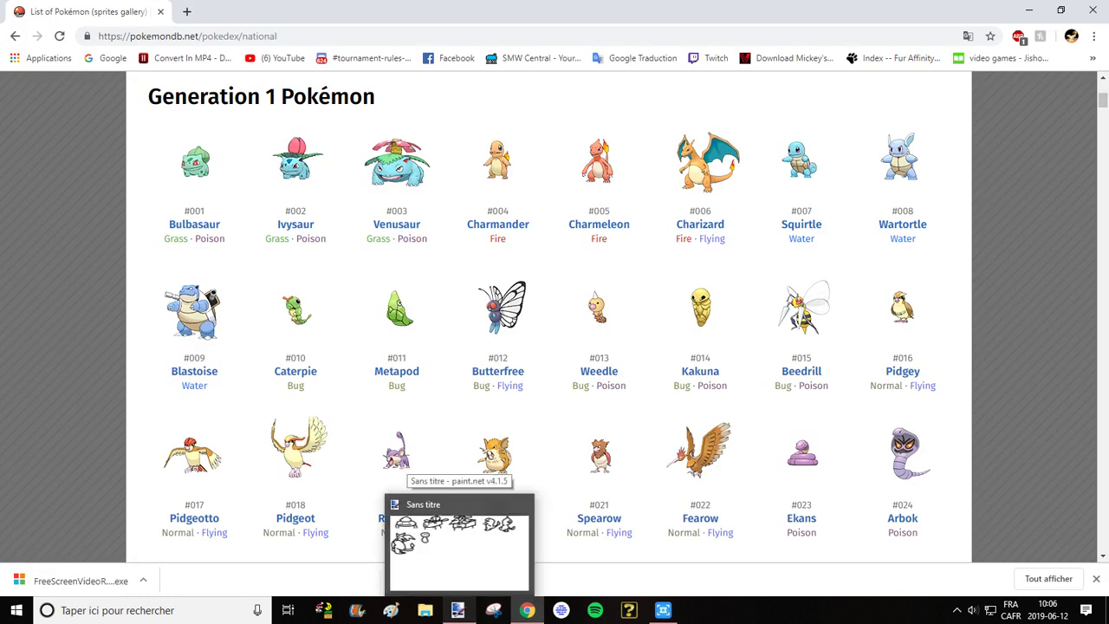
{"action": "left_click", "coordinate": [462, 530]}
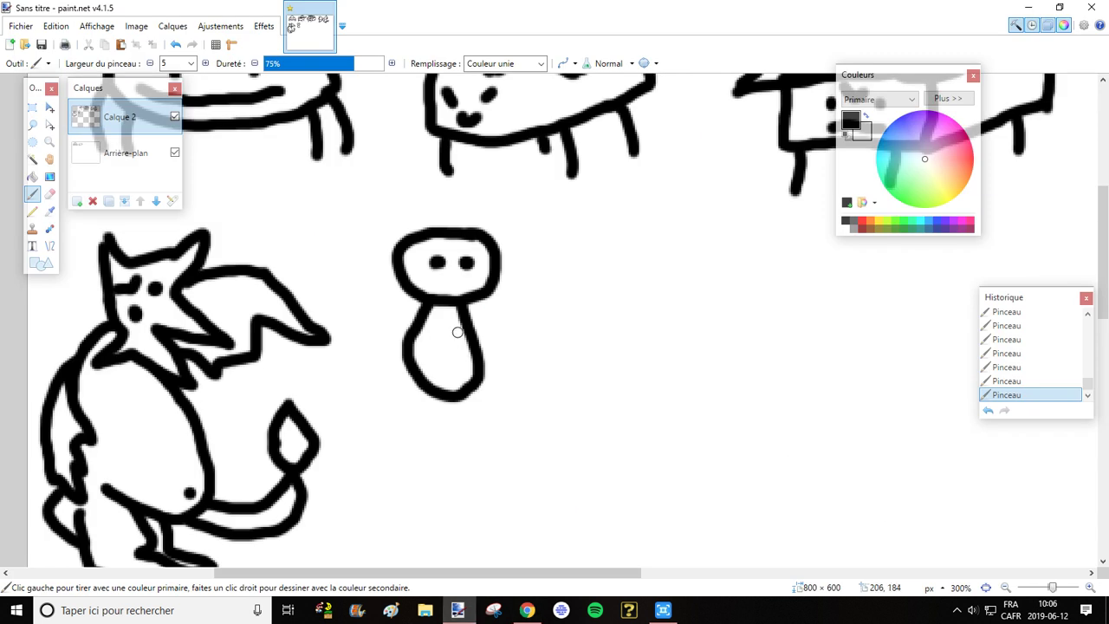
{"action": "left_click_drag", "start_coordinate": [430, 327], "coordinate": [386, 301]}
{"action": "left_click_drag", "start_coordinate": [456, 324], "coordinate": [491, 320]}
{"action": "left_click_drag", "start_coordinate": [440, 391], "coordinate": [416, 411]}
{"action": "left_click_drag", "start_coordinate": [463, 382], "coordinate": [491, 399]}
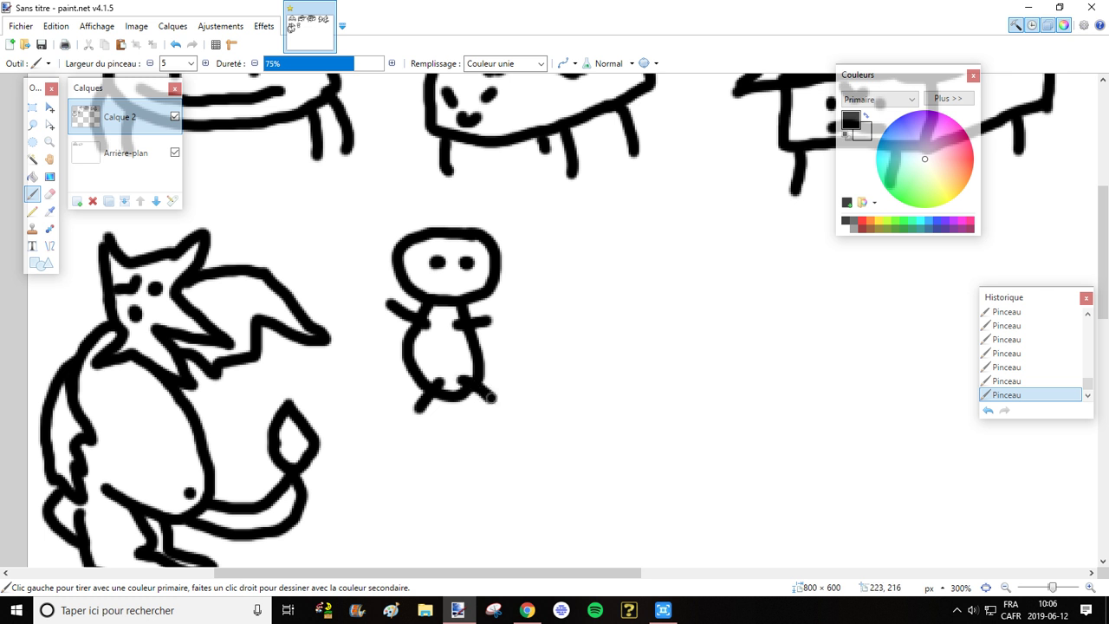
{"action": "left_click_drag", "start_coordinate": [468, 572], "coordinate": [544, 572]}
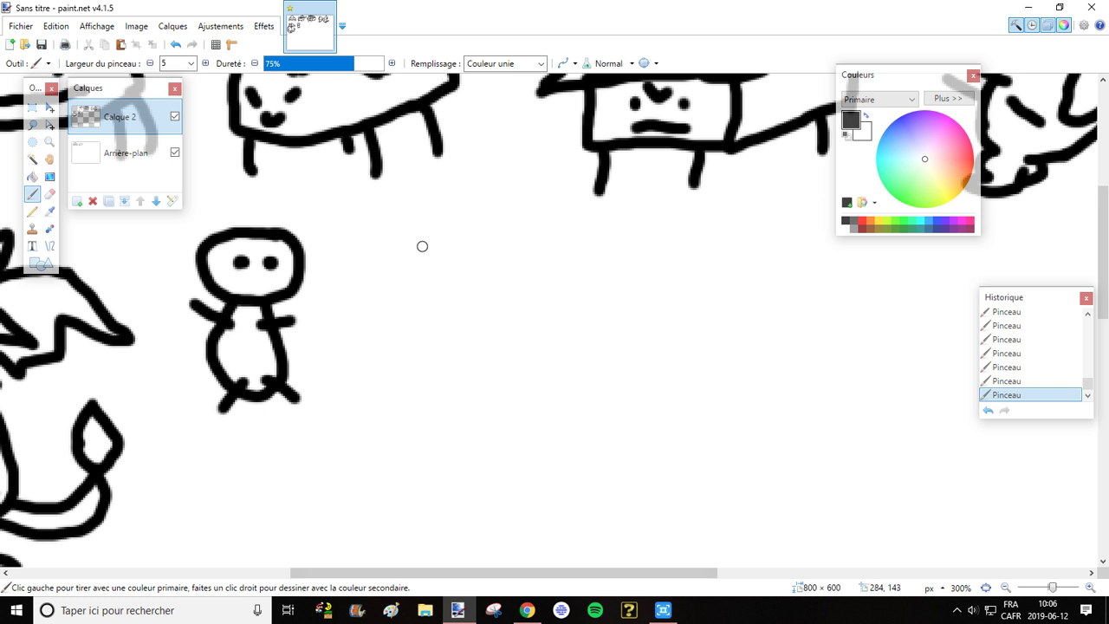
{"action": "scroll", "coordinate": [318, 407], "scroll_direction": "down", "scroll_amount": 2}
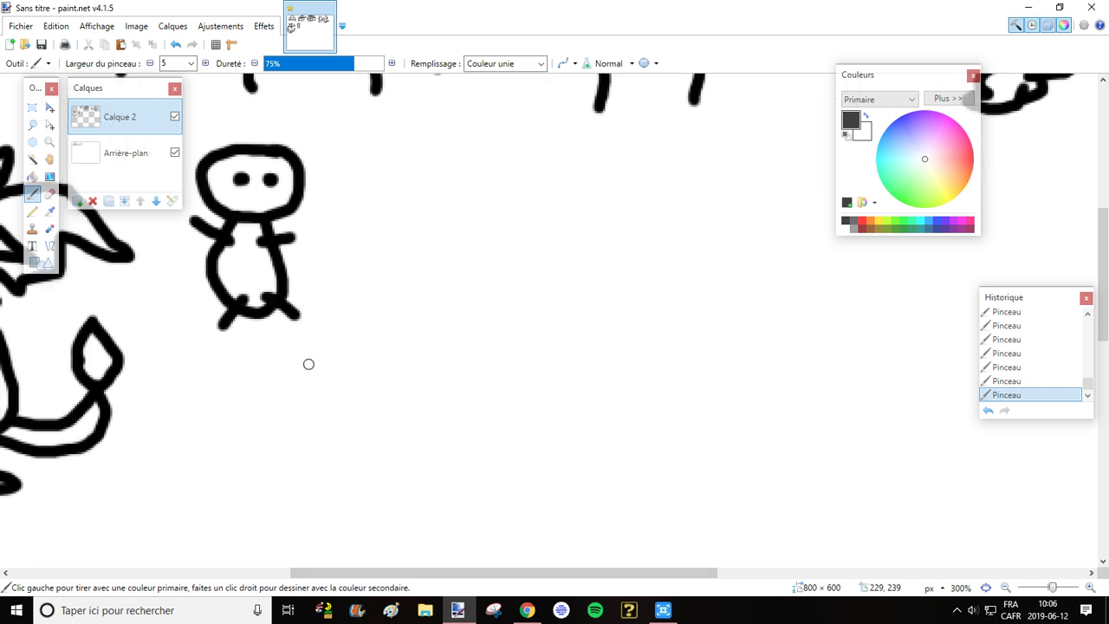
Paint Wartortle's wide rounded head, two dot eyes and egg-shaped body on the blank canvas just right of Squirtle
{"action": "scroll", "coordinate": [354, 205], "scroll_direction": "up", "scroll_amount": 2}
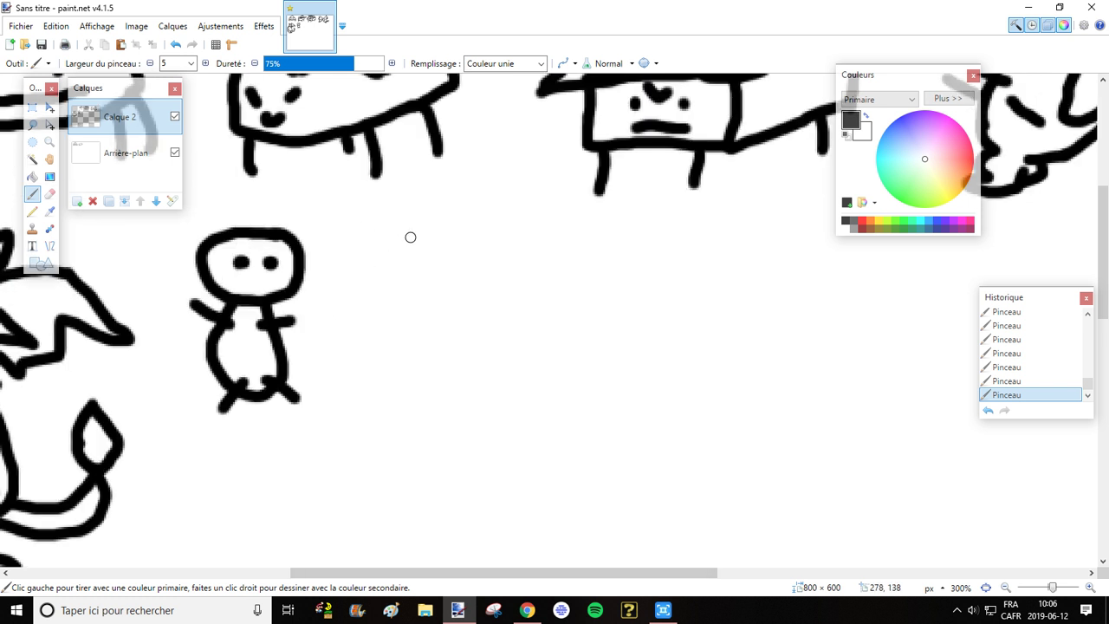
{"action": "mouse_move", "coordinate": [440, 232]}
{"action": "left_mouse_down"}
{"action": "mouse_move", "coordinate": [381, 254]}
{"action": "mouse_move", "coordinate": [373, 292]}
{"action": "mouse_move", "coordinate": [428, 313]}
{"action": "mouse_move", "coordinate": [472, 301]}
{"action": "mouse_move", "coordinate": [493, 263]}
{"action": "mouse_move", "coordinate": [430, 230]}
{"action": "left_mouse_up"}
{"action": "left_click_drag", "start_coordinate": [413, 266], "coordinate": [452, 273]}
{"action": "mouse_move", "coordinate": [402, 314]}
{"action": "left_mouse_down"}
{"action": "mouse_move", "coordinate": [391, 381]}
{"action": "mouse_move", "coordinate": [402, 404]}
{"action": "left_mouse_up"}
{"action": "mouse_move", "coordinate": [465, 309]}
{"action": "left_mouse_down"}
{"action": "mouse_move", "coordinate": [489, 362]}
{"action": "mouse_move", "coordinate": [469, 398]}
{"action": "mouse_move", "coordinate": [431, 424]}
{"action": "mouse_move", "coordinate": [400, 398]}
{"action": "left_mouse_up"}
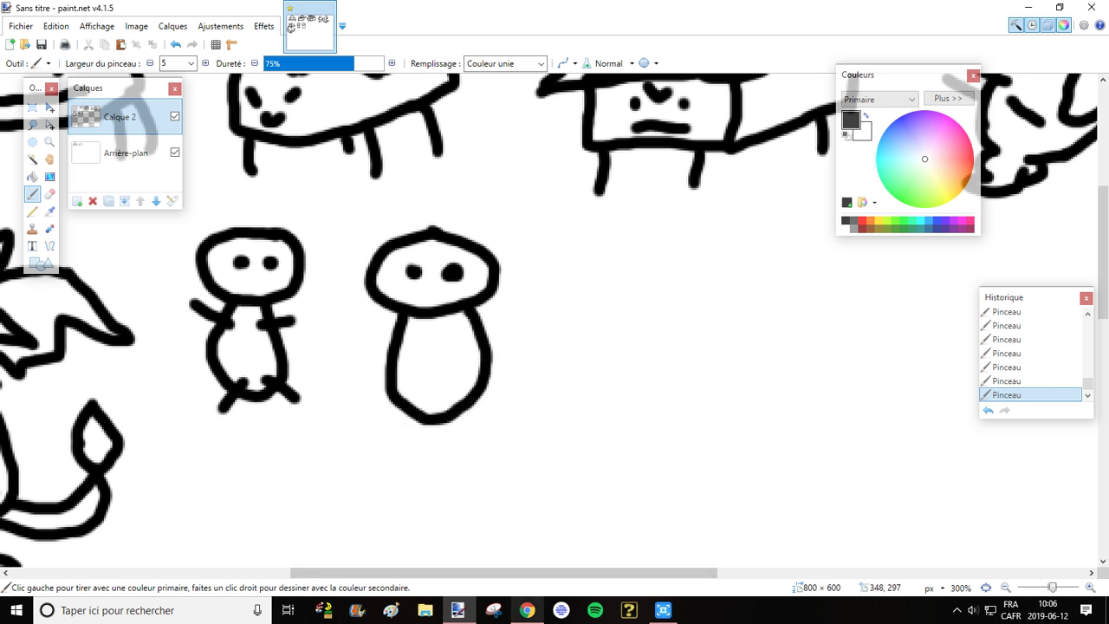
Check Wartortle in the Chrome gallery and paint its two pointed ears, two short arms and two short legs in paint.net
{"action": "left_click", "coordinate": [527, 610]}
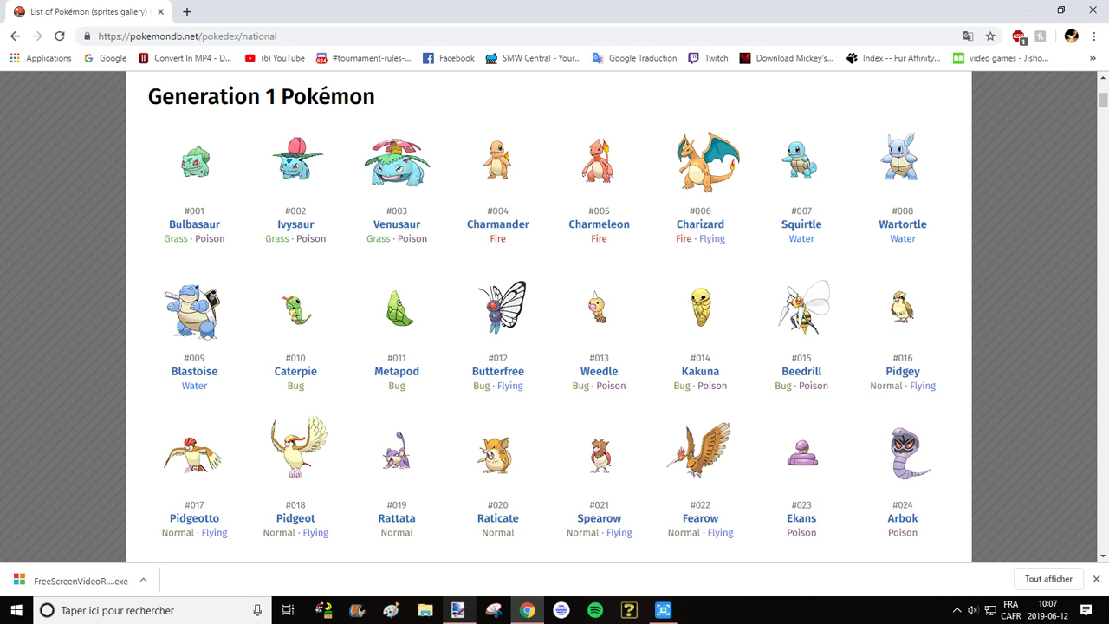
{"action": "left_click", "coordinate": [458, 610]}
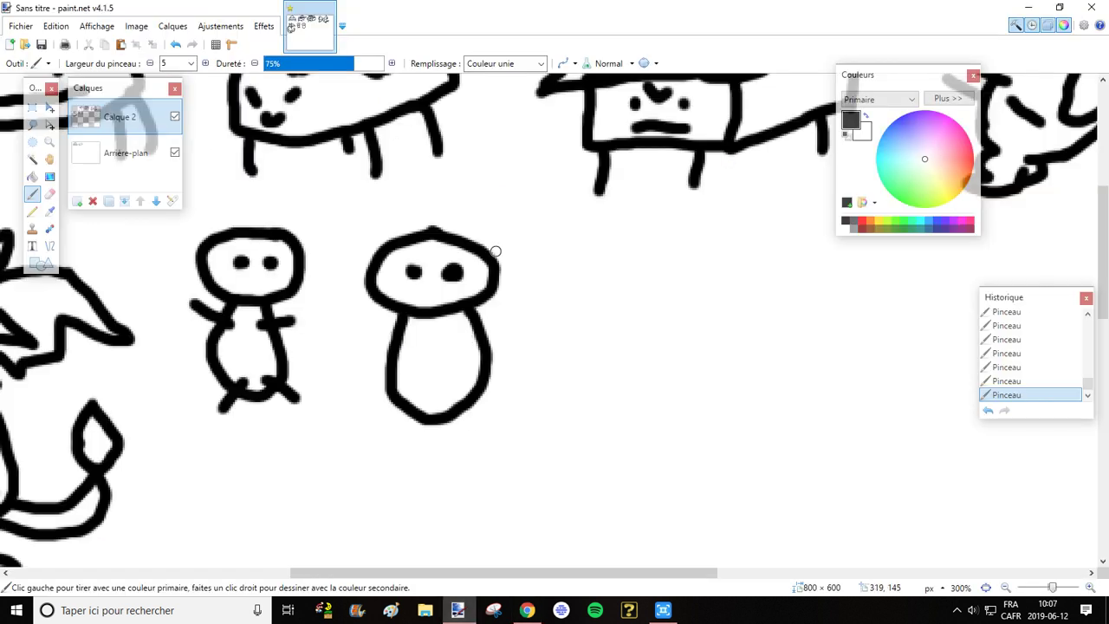
{"action": "mouse_move", "coordinate": [499, 232]}
{"action": "left_mouse_down"}
{"action": "mouse_move", "coordinate": [482, 230]}
{"action": "mouse_move", "coordinate": [494, 260]}
{"action": "mouse_move", "coordinate": [542, 217]}
{"action": "mouse_move", "coordinate": [504, 222]}
{"action": "mouse_move", "coordinate": [534, 212]}
{"action": "left_mouse_up"}
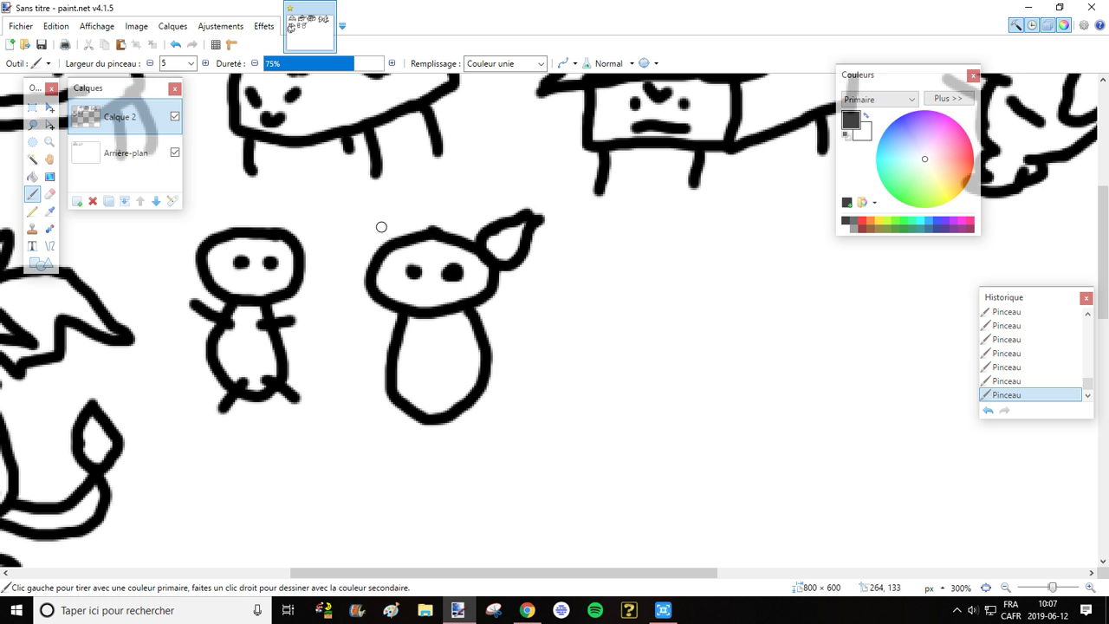
{"action": "mouse_move", "coordinate": [381, 227]}
{"action": "left_mouse_down"}
{"action": "mouse_move", "coordinate": [378, 251]}
{"action": "mouse_move", "coordinate": [355, 258]}
{"action": "mouse_move", "coordinate": [343, 215]}
{"action": "mouse_move", "coordinate": [378, 225]}
{"action": "mouse_move", "coordinate": [350, 211]}
{"action": "left_mouse_up"}
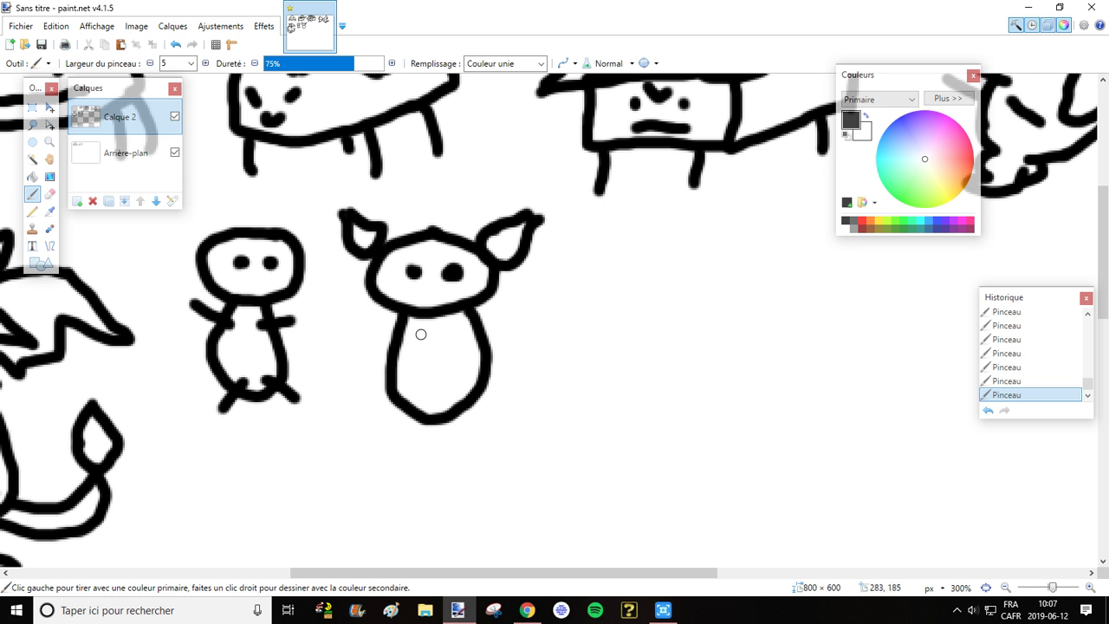
{"action": "mouse_move", "coordinate": [416, 340]}
{"action": "left_mouse_down"}
{"action": "mouse_move", "coordinate": [417, 364]}
{"action": "mouse_move", "coordinate": [444, 364]}
{"action": "mouse_move", "coordinate": [395, 432]}
{"action": "mouse_move", "coordinate": [448, 426]}
{"action": "mouse_move", "coordinate": [451, 435]}
{"action": "left_mouse_up"}
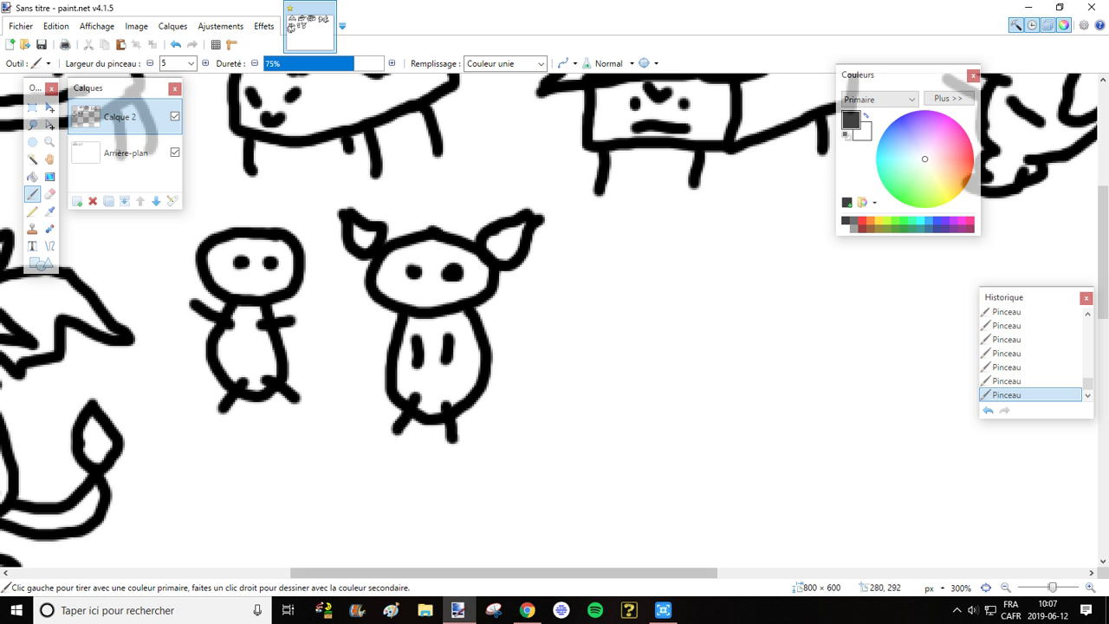
Check Blastoise in the Chrome gallery and paint its head outline in paint.net, with two pointed ears and angled cheeks, right of Wartortle
{"action": "scroll", "coordinate": [554, 320], "scroll_direction": "right", "scroll_amount": 5}
{"action": "key", "text": "alt+Tab"}
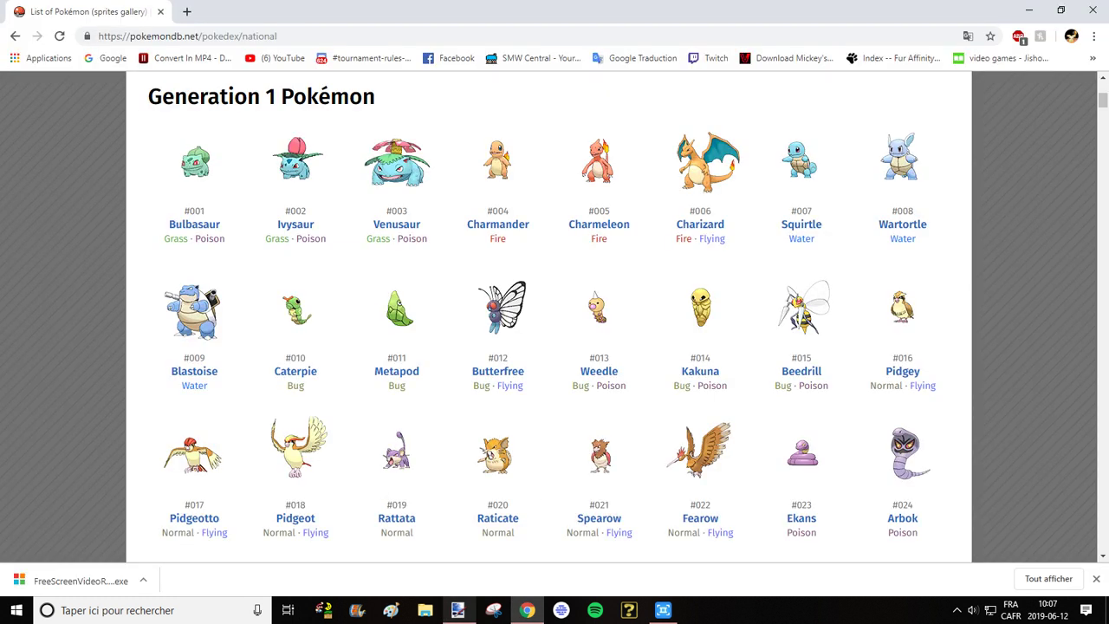
{"action": "left_click", "coordinate": [498, 520]}
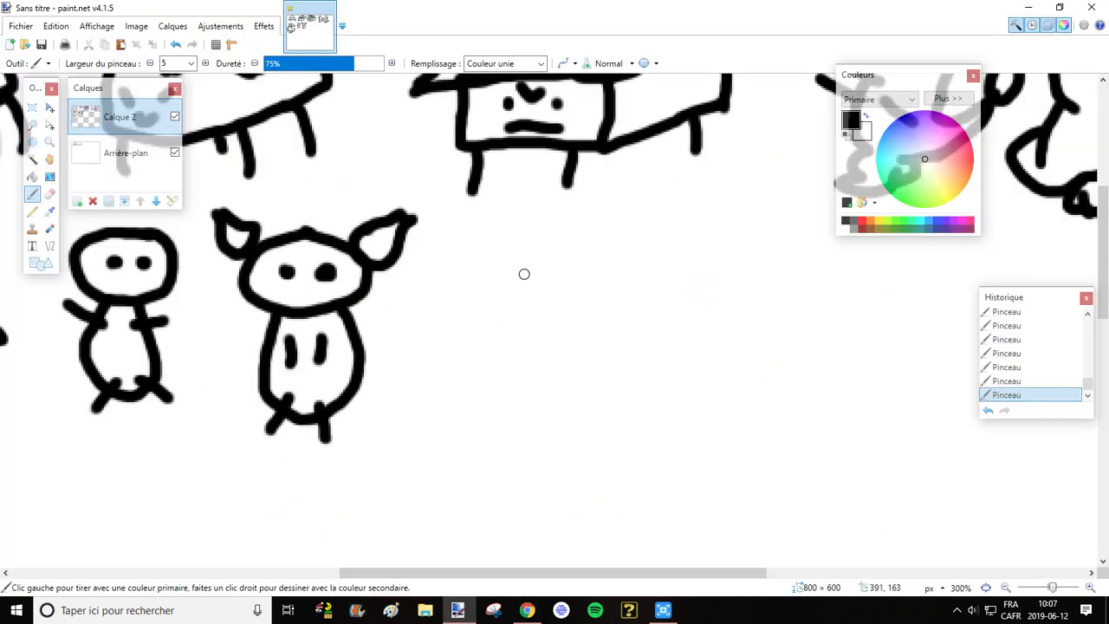
{"action": "mouse_move", "coordinate": [494, 278]}
{"action": "left_mouse_down"}
{"action": "mouse_move", "coordinate": [544, 285]}
{"action": "mouse_move", "coordinate": [572, 265]}
{"action": "mouse_move", "coordinate": [584, 296]}
{"action": "left_mouse_up"}
{"action": "mouse_move", "coordinate": [494, 278]}
{"action": "left_mouse_down"}
{"action": "mouse_move", "coordinate": [462, 269]}
{"action": "mouse_move", "coordinate": [464, 293]}
{"action": "mouse_move", "coordinate": [434, 337]}
{"action": "mouse_move", "coordinate": [442, 370]}
{"action": "left_mouse_up"}
{"action": "mouse_move", "coordinate": [582, 297]}
{"action": "left_mouse_down"}
{"action": "mouse_move", "coordinate": [594, 349]}
{"action": "mouse_move", "coordinate": [555, 382]}
{"action": "left_mouse_up"}
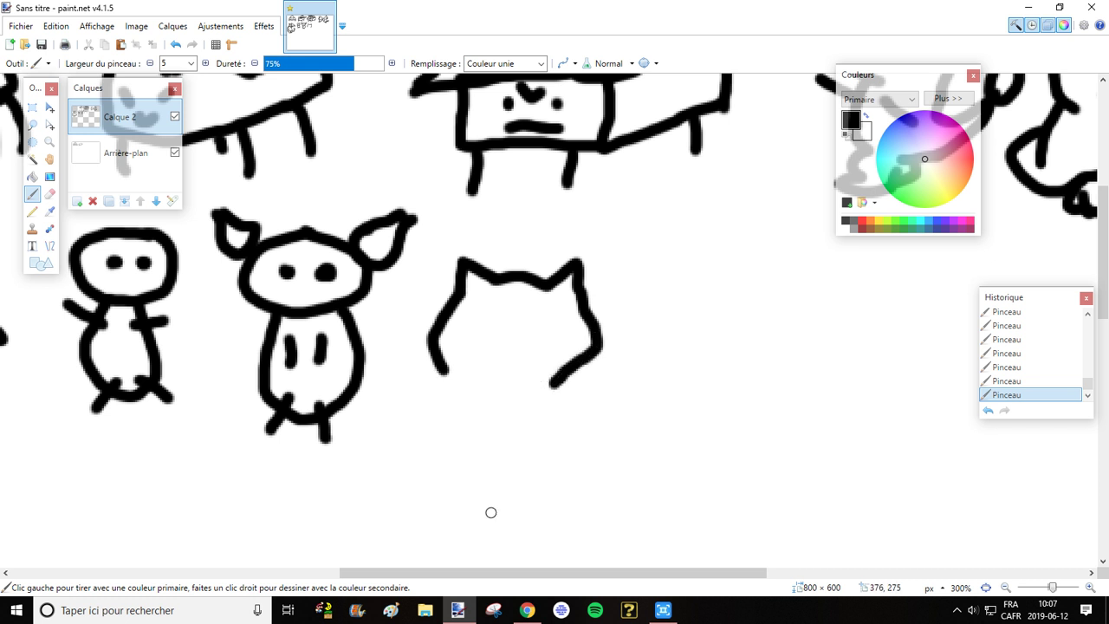
Consult the gallery in Chrome again and paint Blastoise's jaw and muzzle, two dot eyes and curved mouth in paint.net
{"action": "left_click", "coordinate": [527, 610]}
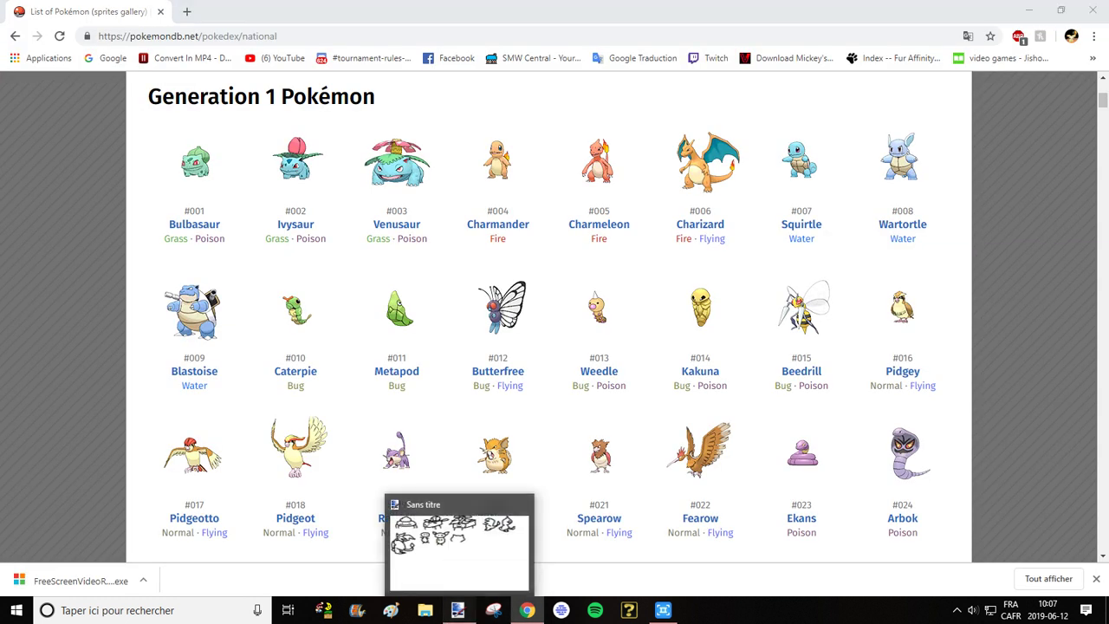
{"action": "left_click", "coordinate": [457, 609]}
{"action": "mouse_move", "coordinate": [560, 346]}
{"action": "left_mouse_down"}
{"action": "mouse_move", "coordinate": [560, 377]}
{"action": "mouse_move", "coordinate": [504, 396]}
{"action": "mouse_move", "coordinate": [452, 379]}
{"action": "mouse_move", "coordinate": [460, 353]}
{"action": "left_mouse_up"}
{"action": "mouse_move", "coordinate": [559, 349]}
{"action": "left_mouse_down"}
{"action": "mouse_move", "coordinate": [482, 358]}
{"action": "mouse_move", "coordinate": [440, 347]}
{"action": "left_mouse_up"}
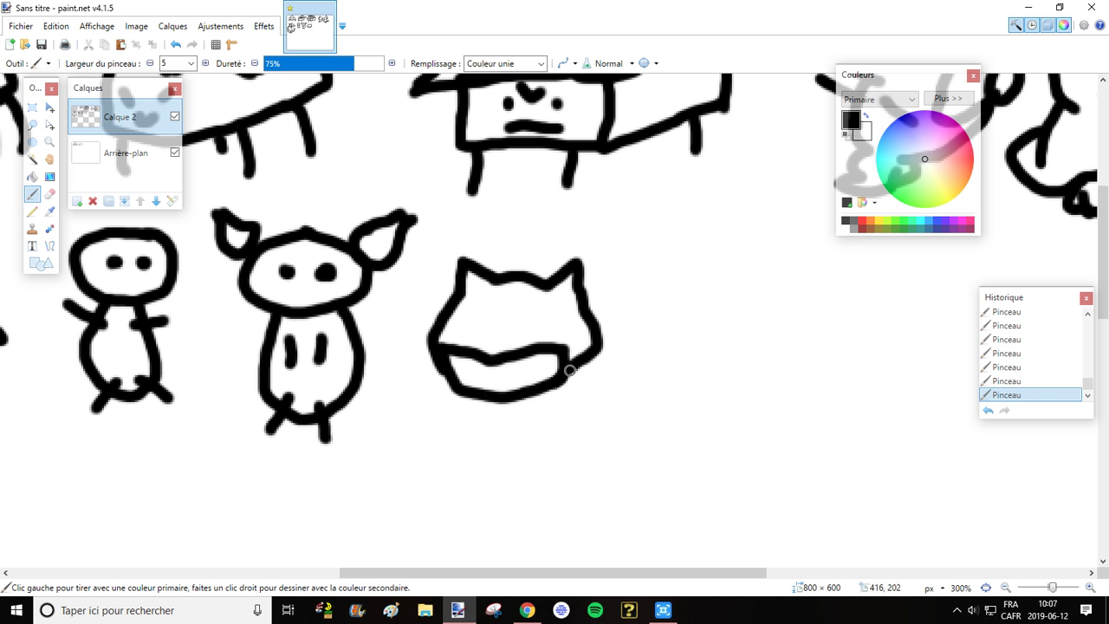
{"action": "left_click", "coordinate": [490, 326]}
{"action": "left_click", "coordinate": [516, 329]}
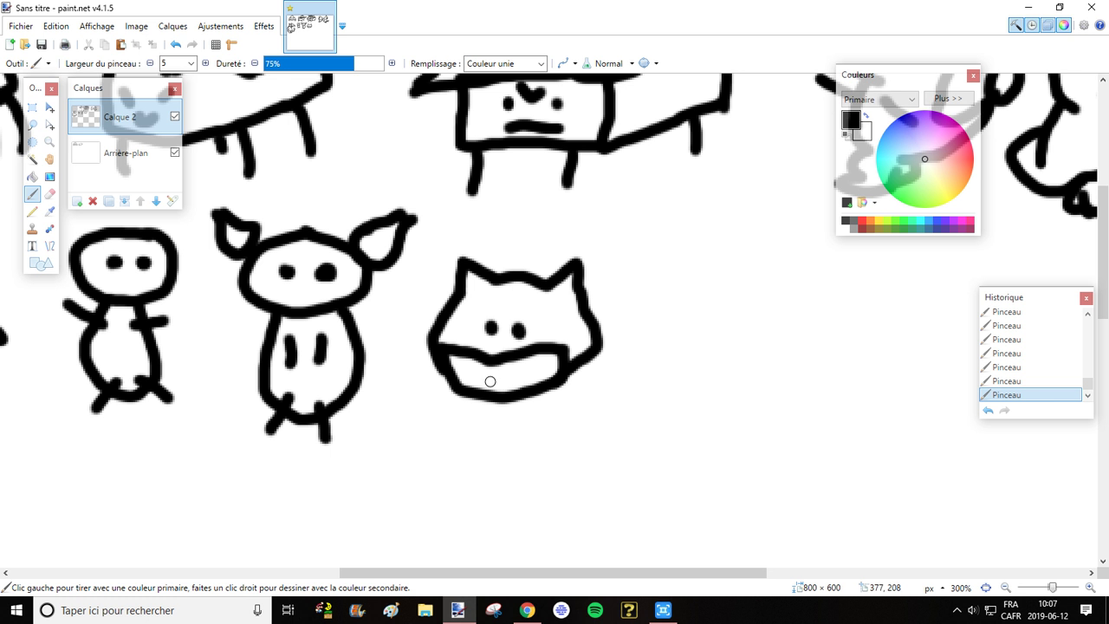
{"action": "mouse_move", "coordinate": [475, 387]}
{"action": "left_mouse_down"}
{"action": "mouse_move", "coordinate": [492, 373]}
{"action": "mouse_move", "coordinate": [547, 379]}
{"action": "left_mouse_up"}
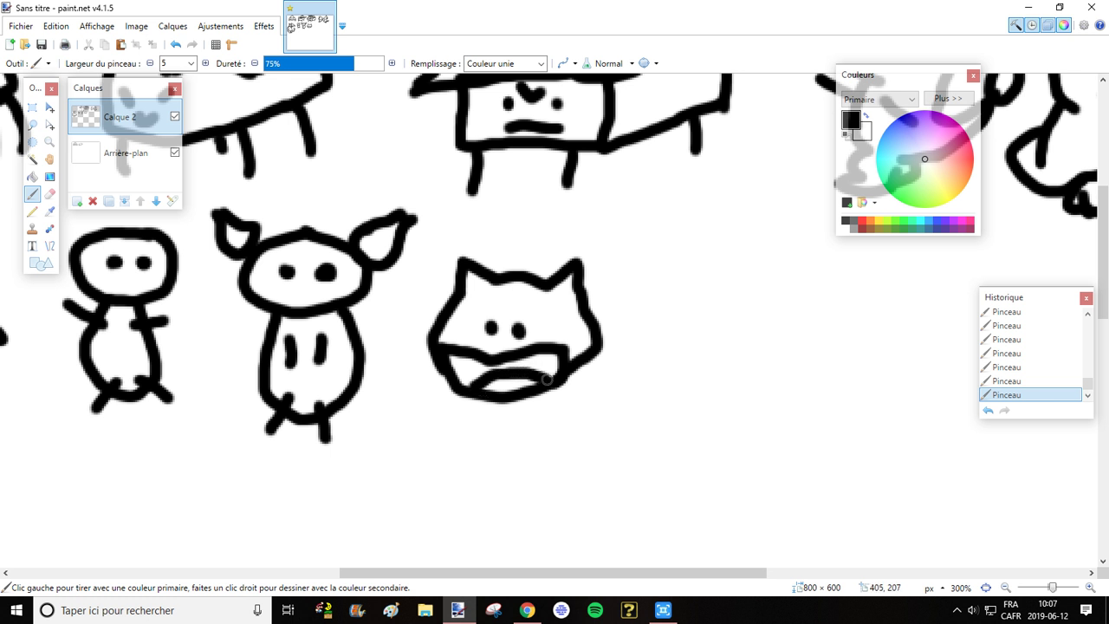
Look at Blastoise in Chrome and paint its large round belly with a surrounding shell rim under the head in paint.net
{"action": "scroll", "coordinate": [528, 418], "scroll_direction": "down", "scroll_amount": 2}
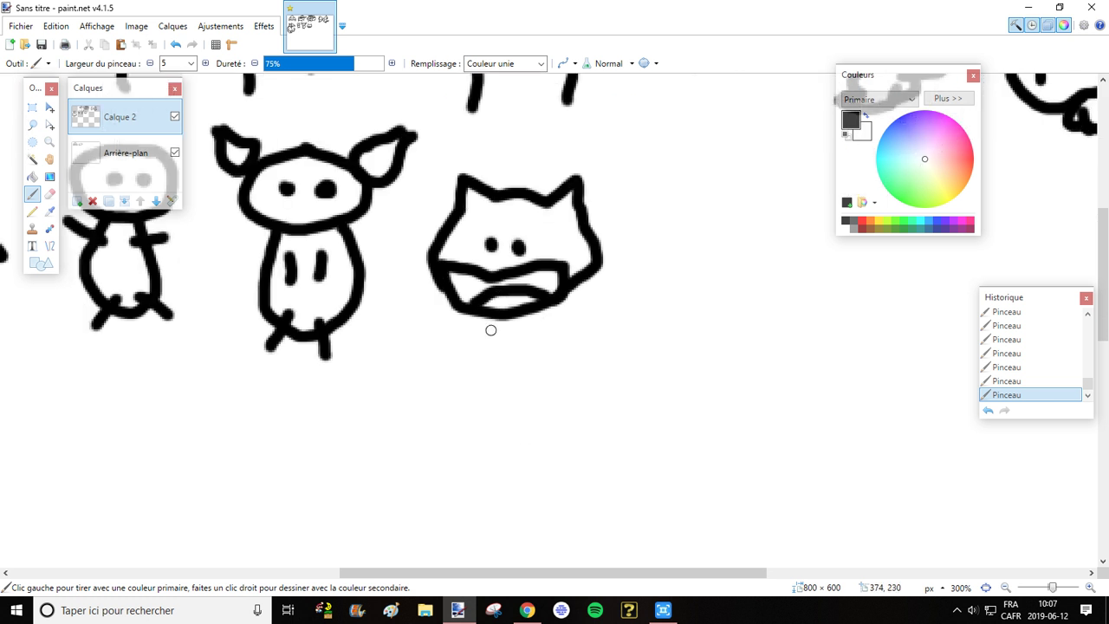
{"action": "left_click", "coordinate": [526, 610]}
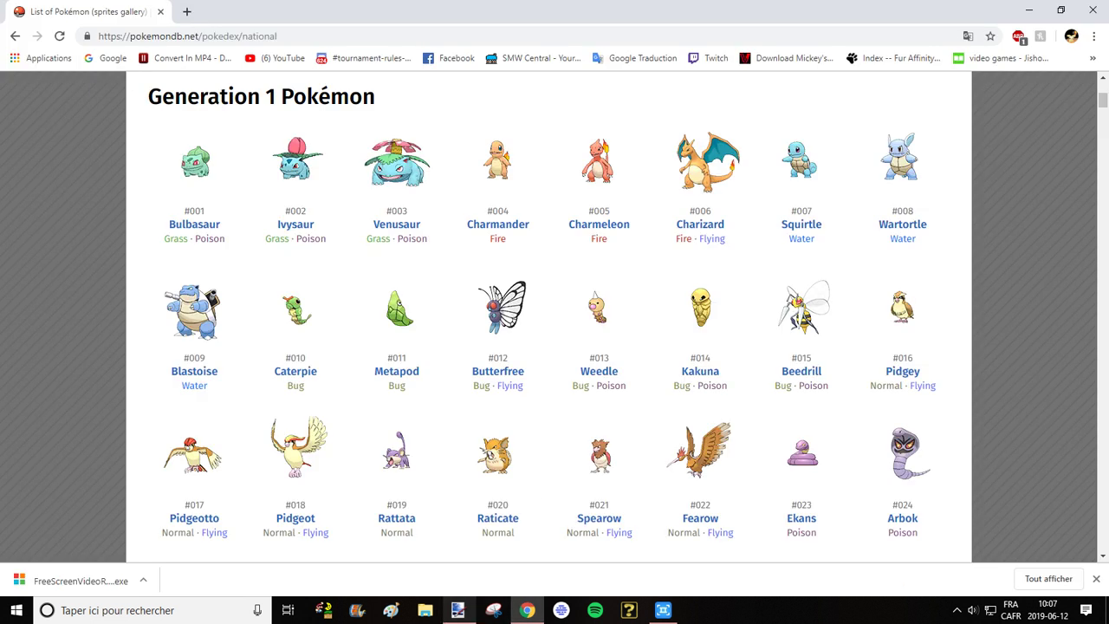
{"action": "left_click", "coordinate": [457, 610]}
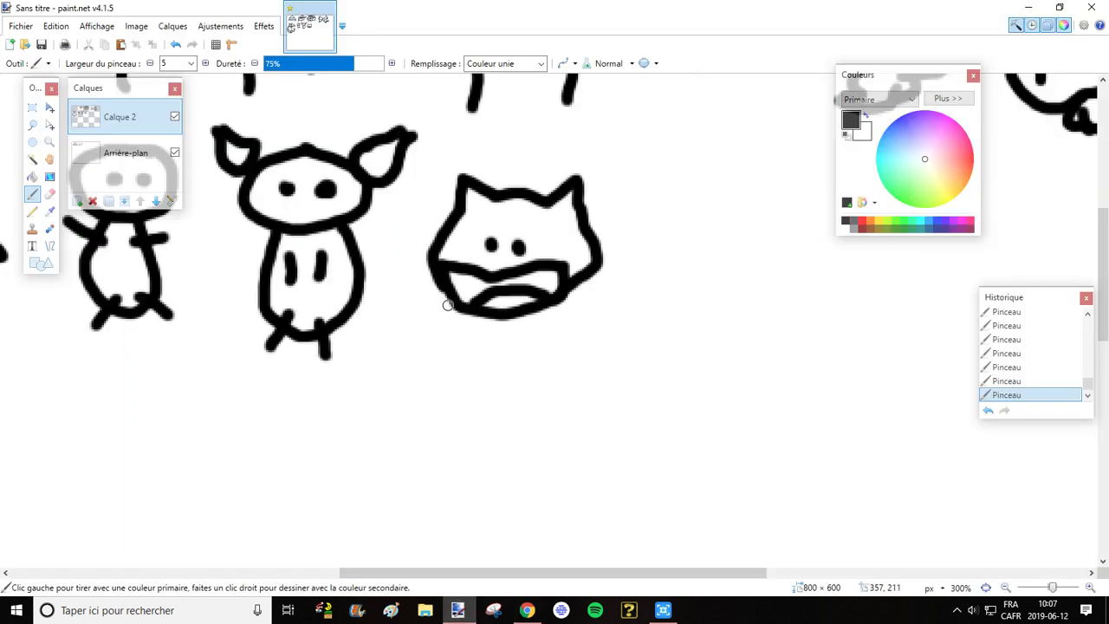
{"action": "mouse_move", "coordinate": [446, 303]}
{"action": "left_mouse_down"}
{"action": "mouse_move", "coordinate": [398, 375]}
{"action": "mouse_move", "coordinate": [396, 411]}
{"action": "mouse_move", "coordinate": [430, 480]}
{"action": "mouse_move", "coordinate": [507, 501]}
{"action": "mouse_move", "coordinate": [555, 483]}
{"action": "mouse_move", "coordinate": [600, 391]}
{"action": "mouse_move", "coordinate": [598, 353]}
{"action": "mouse_move", "coordinate": [555, 307]}
{"action": "mouse_move", "coordinate": [575, 293]}
{"action": "mouse_move", "coordinate": [616, 342]}
{"action": "mouse_move", "coordinate": [622, 392]}
{"action": "mouse_move", "coordinate": [600, 463]}
{"action": "left_mouse_up"}
{"action": "mouse_move", "coordinate": [444, 292]}
{"action": "left_mouse_down"}
{"action": "mouse_move", "coordinate": [394, 331]}
{"action": "mouse_move", "coordinate": [370, 391]}
{"action": "mouse_move", "coordinate": [386, 465]}
{"action": "mouse_move", "coordinate": [439, 514]}
{"action": "mouse_move", "coordinate": [527, 517]}
{"action": "left_mouse_up"}
{"action": "mouse_move", "coordinate": [601, 464]}
{"action": "left_mouse_down"}
{"action": "mouse_move", "coordinate": [554, 509]}
{"action": "mouse_move", "coordinate": [526, 518]}
{"action": "left_mouse_up"}
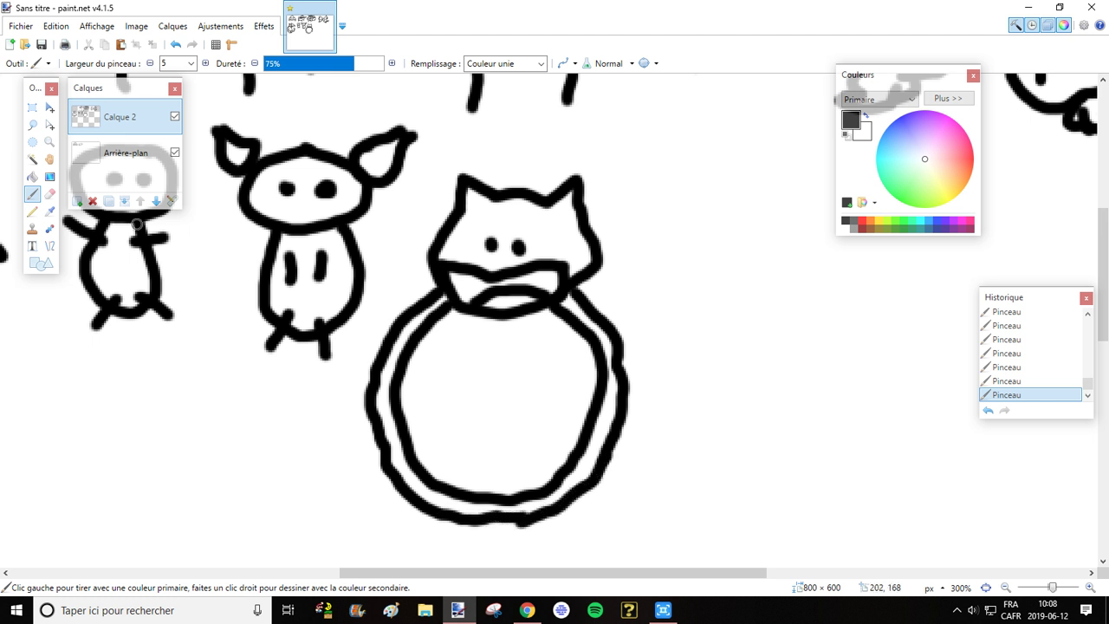
Add a new layer below Calque 2 and paint Blastoise's two short diagonal arms and two short legs on it
{"action": "left_click", "coordinate": [77, 201]}
{"action": "left_click", "coordinate": [156, 201]}
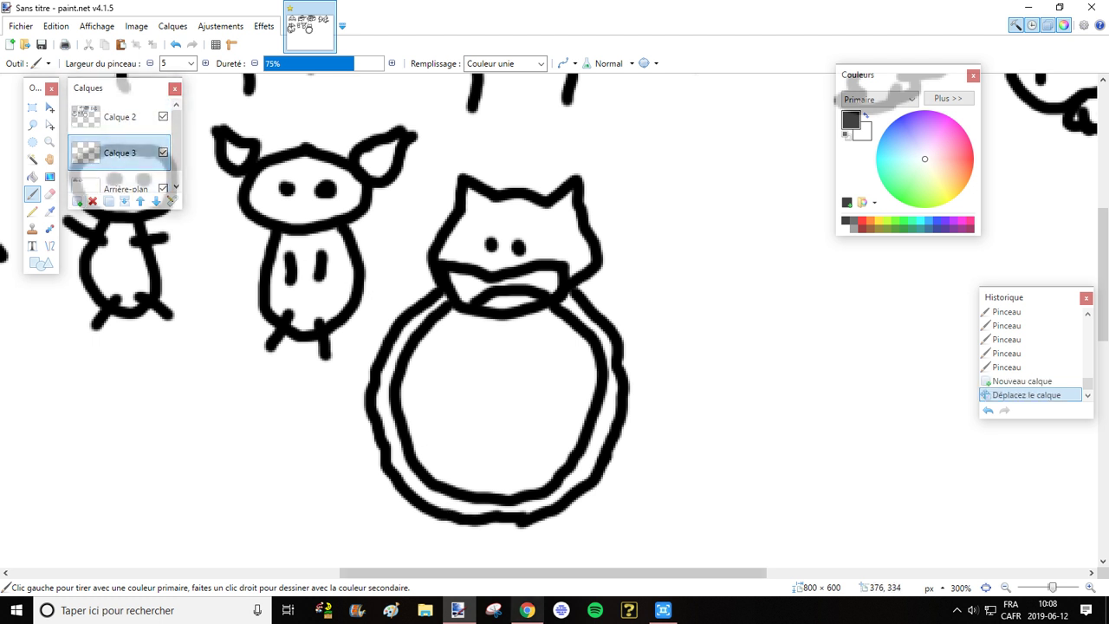
{"action": "left_click", "coordinate": [527, 609]}
{"action": "left_click", "coordinate": [457, 610]}
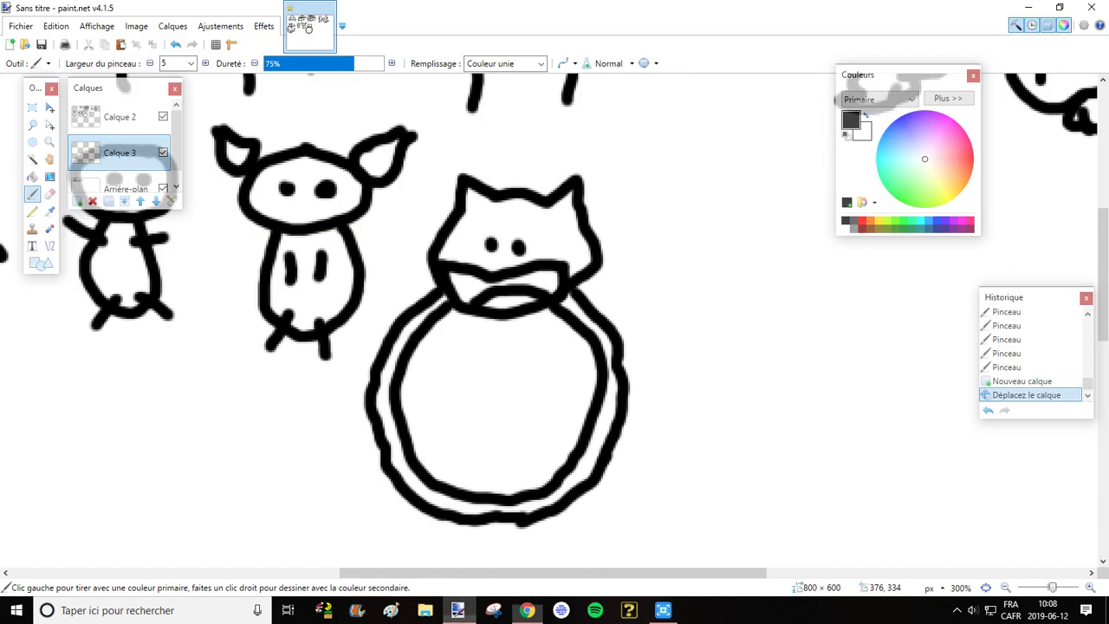
{"action": "left_click_drag", "start_coordinate": [590, 360], "coordinate": [542, 405]}
{"action": "mouse_move", "coordinate": [427, 352]}
{"action": "left_mouse_down"}
{"action": "mouse_move", "coordinate": [459, 401]}
{"action": "mouse_move", "coordinate": [450, 479]}
{"action": "left_mouse_up"}
{"action": "scroll", "coordinate": [498, 360], "scroll_direction": "down", "scroll_amount": 2}
{"action": "left_click_drag", "start_coordinate": [500, 439], "coordinate": [509, 472]}
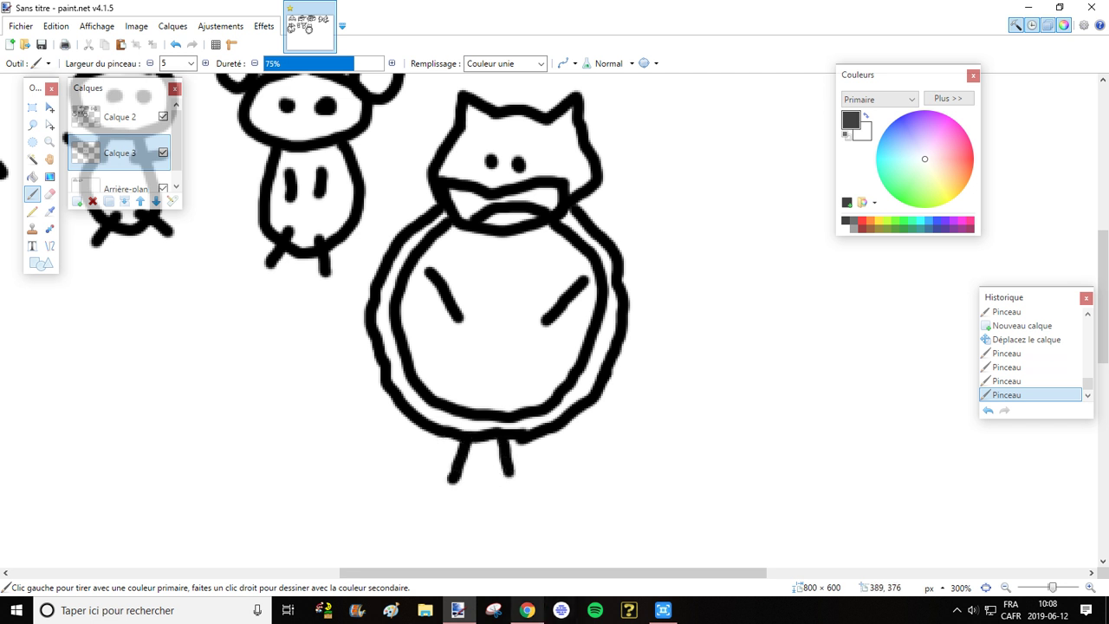
Check the gallery in Chrome and paint an angular cannon block behind the right side of Blastoise's shell in paint.net
{"action": "mouse_move", "coordinate": [527, 610]}
{"action": "left_click", "coordinate": [527, 546]}
{"action": "mouse_move", "coordinate": [458, 610]}
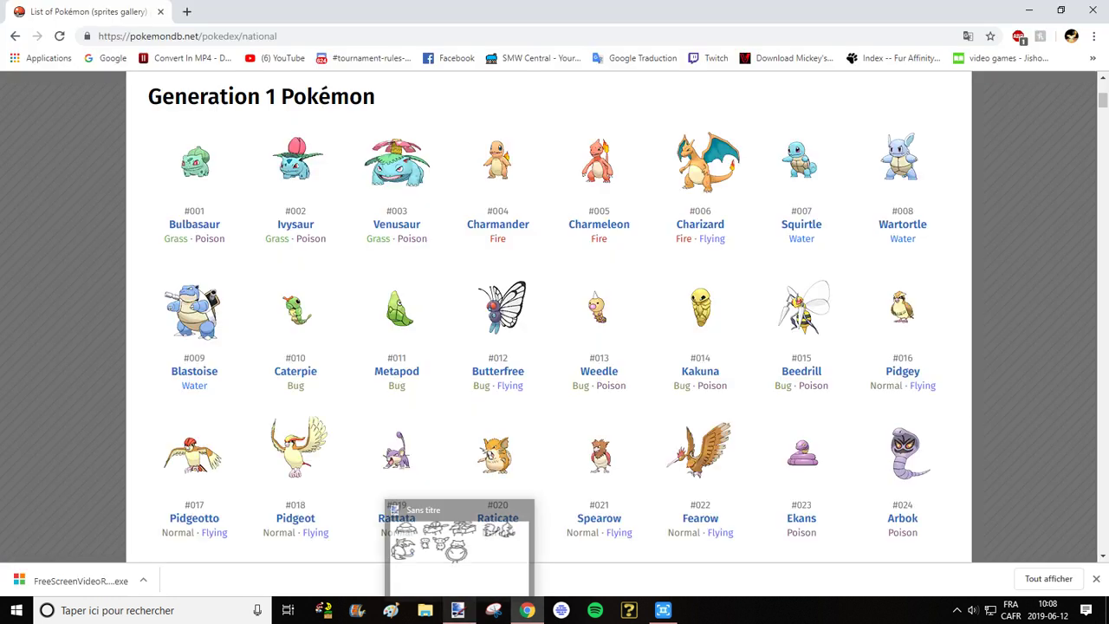
{"action": "left_click", "coordinate": [457, 532]}
{"action": "scroll", "coordinate": [632, 328], "scroll_direction": "up", "scroll_amount": 1}
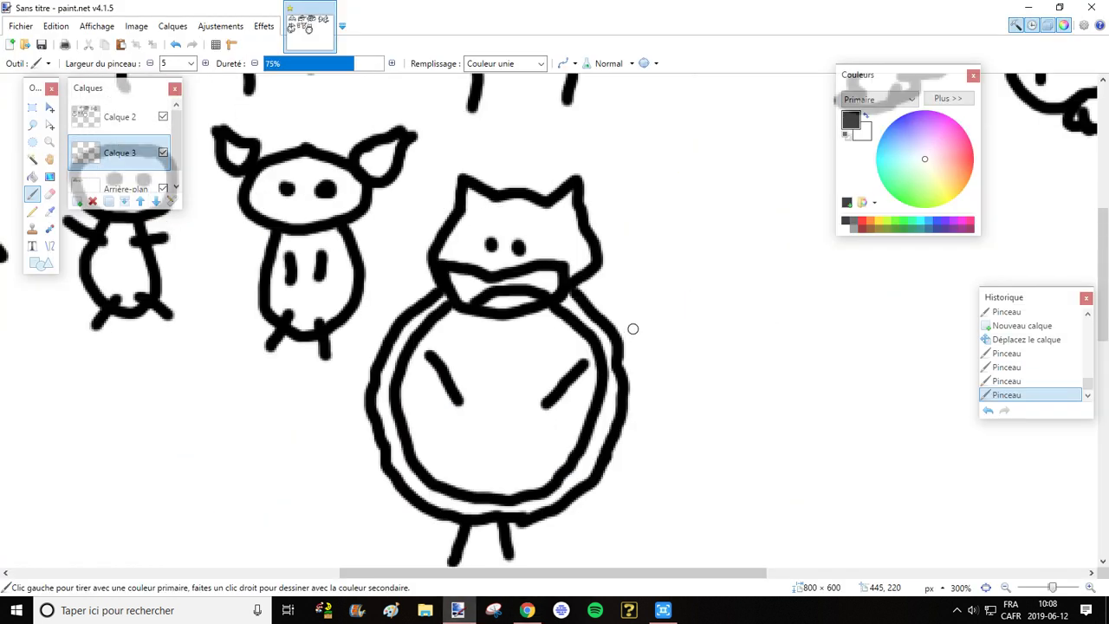
{"action": "mouse_move", "coordinate": [576, 289]}
{"action": "left_mouse_down"}
{"action": "mouse_move", "coordinate": [655, 285]}
{"action": "mouse_move", "coordinate": [676, 361]}
{"action": "mouse_move", "coordinate": [630, 391]}
{"action": "left_mouse_up"}
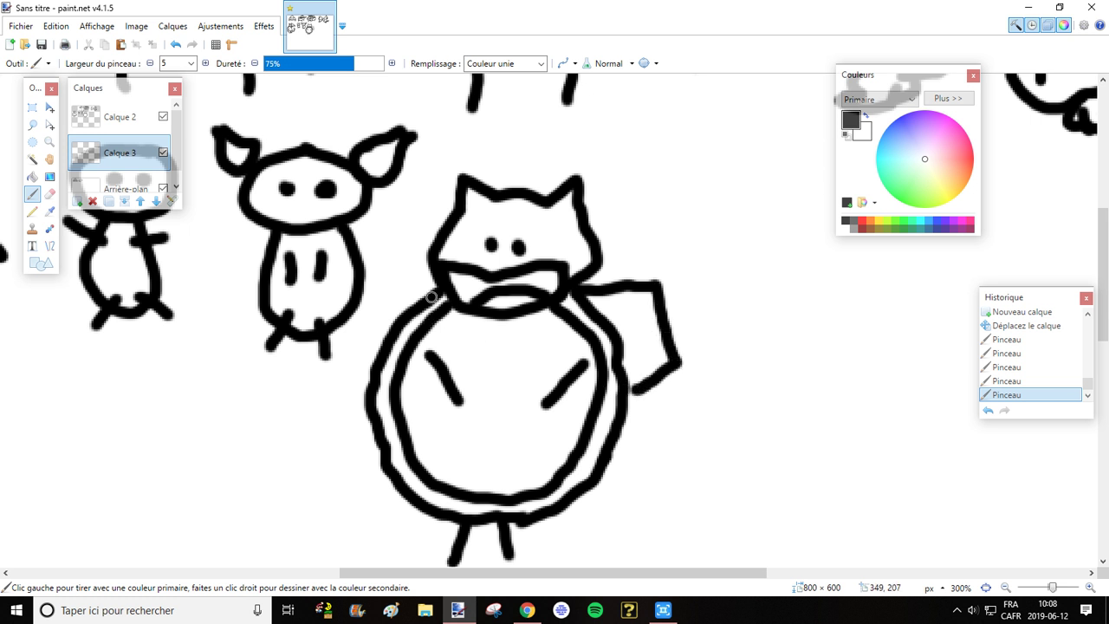
{"action": "left_click_drag", "start_coordinate": [430, 296], "coordinate": [395, 272]}
{"action": "left_click_drag", "start_coordinate": [376, 400], "coordinate": [343, 354]}
{"action": "left_click", "coordinate": [175, 45]}
{"action": "left_click_drag", "start_coordinate": [401, 269], "coordinate": [357, 316]}
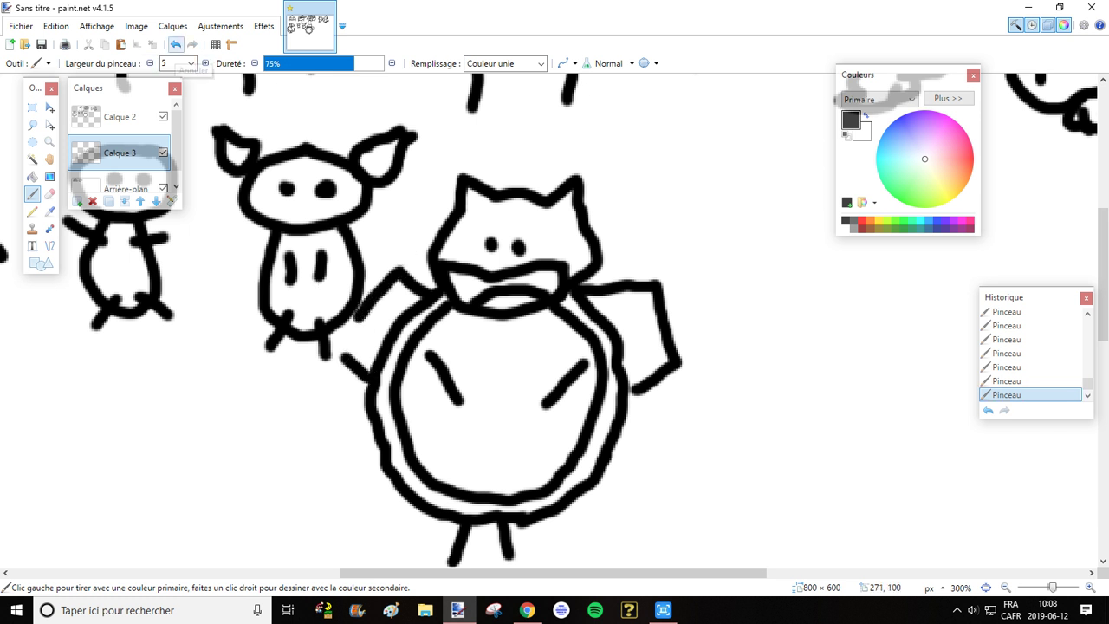
{"action": "left_click", "coordinate": [175, 44]}
{"action": "left_click", "coordinate": [175, 45]}
{"action": "left_click", "coordinate": [175, 44]}
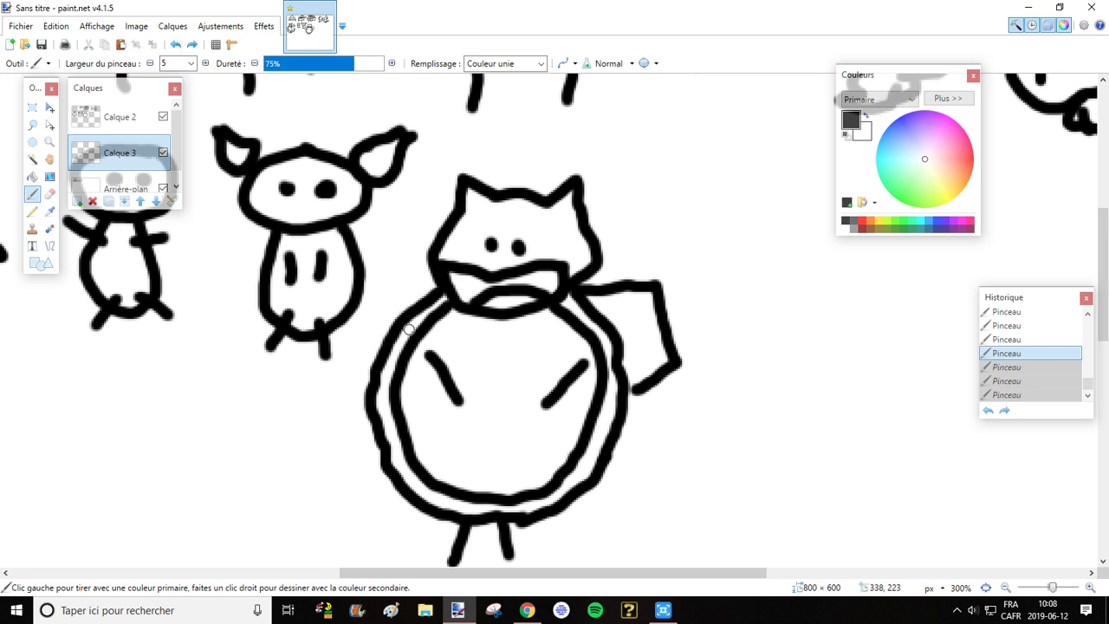
Paint a small four-sided cannon block behind the left side of Blastoise's shell and undo the dot inside it
{"action": "mouse_move", "coordinate": [438, 293]}
{"action": "left_mouse_down"}
{"action": "mouse_move", "coordinate": [406, 263]}
{"action": "mouse_move", "coordinate": [356, 317]}
{"action": "left_mouse_up"}
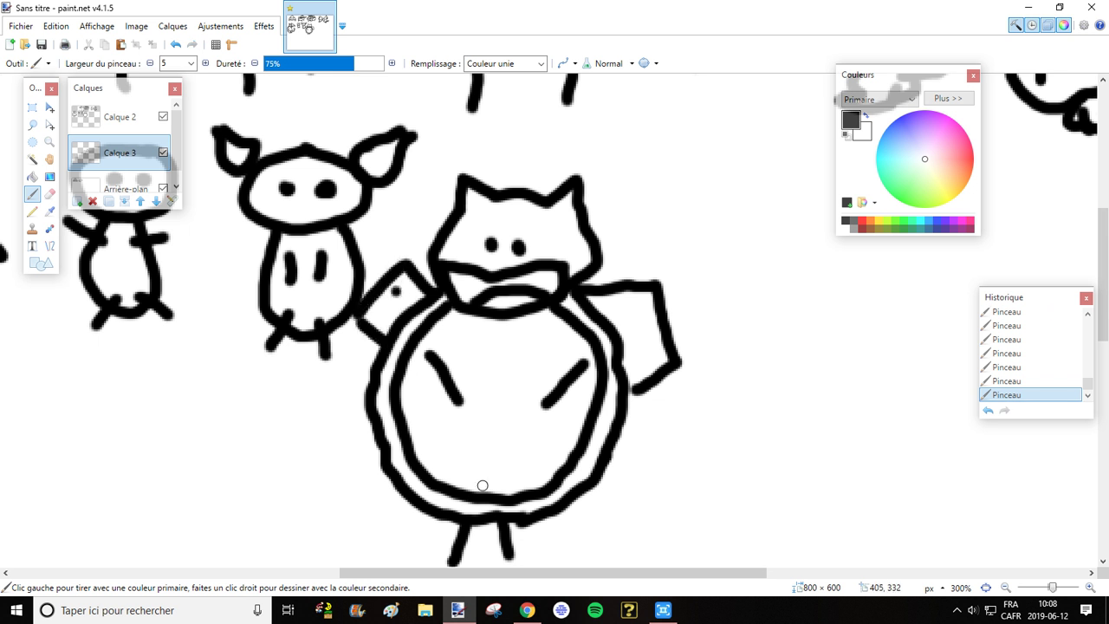
{"action": "left_click", "coordinate": [176, 45]}
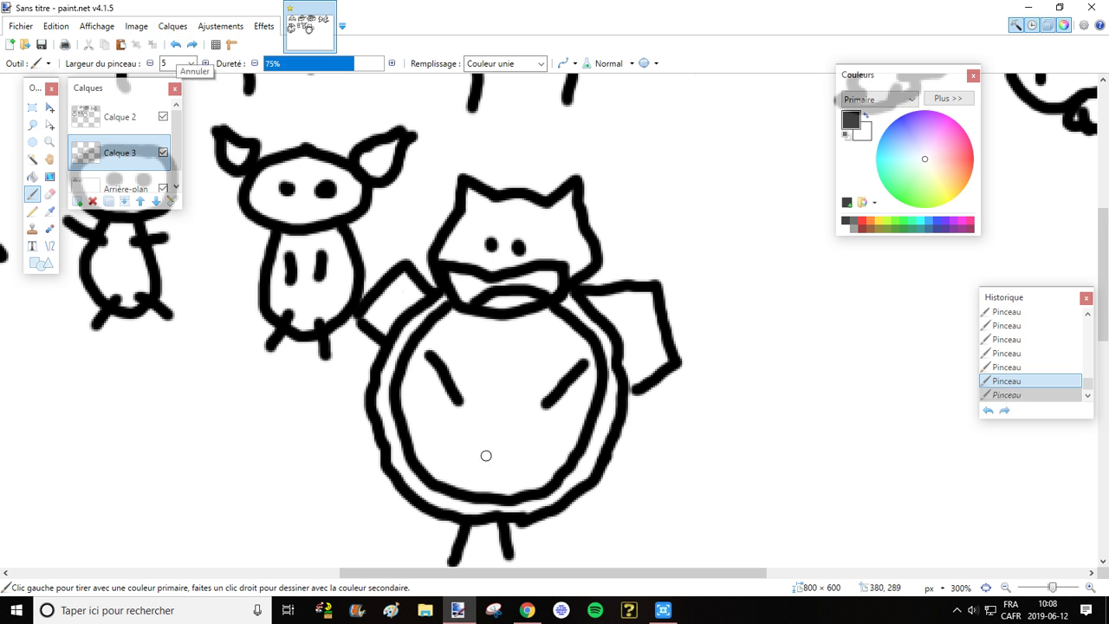
Recheck Blastoise in Chrome, paint round-ended cannon barrels over both side blocks in paint.net, and add a slanted upper edge to the right block
{"action": "left_click", "coordinate": [527, 610]}
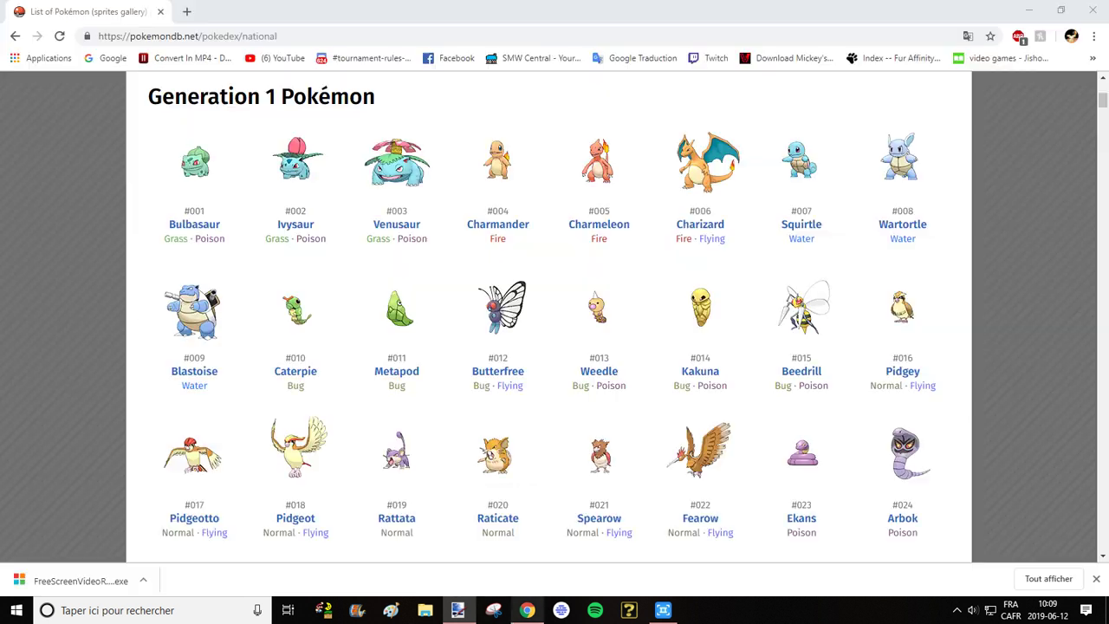
{"action": "mouse_move", "coordinate": [457, 610]}
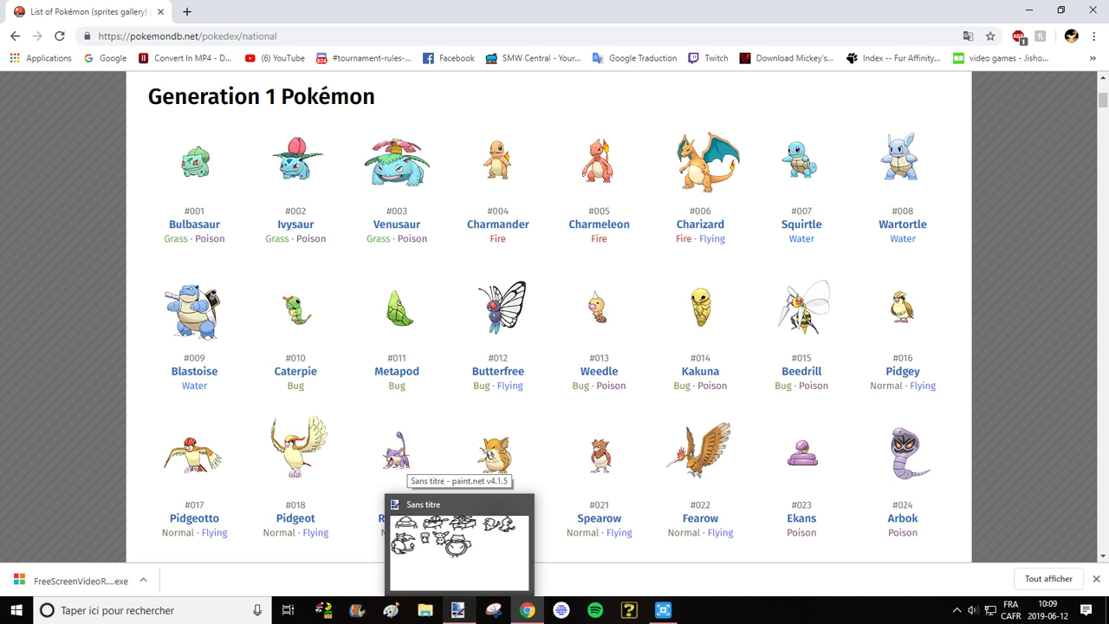
{"action": "left_click", "coordinate": [459, 545]}
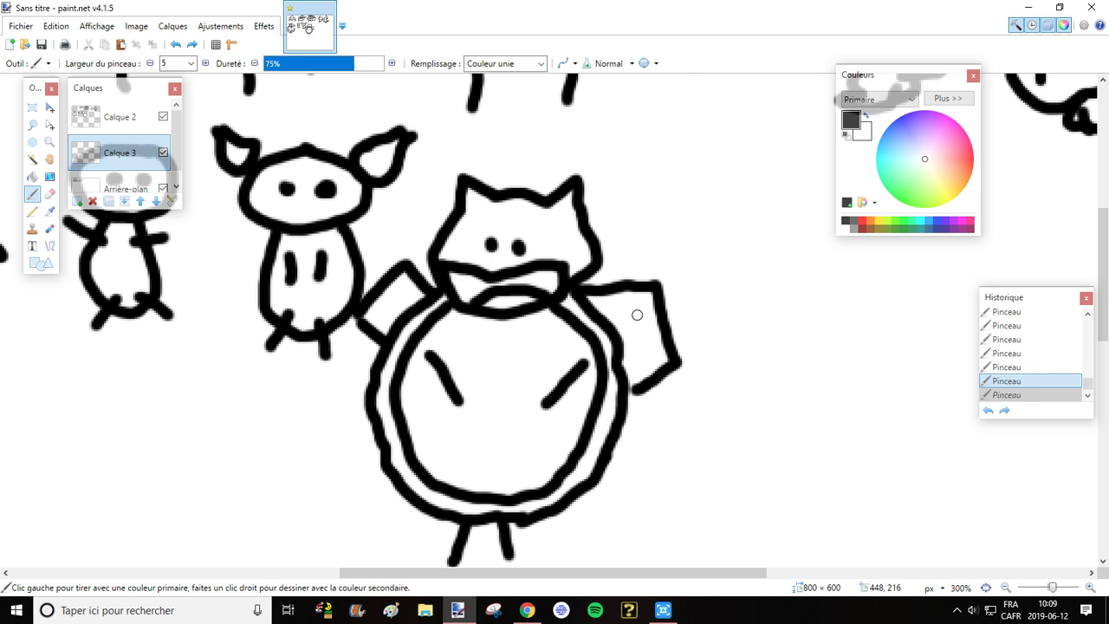
{"action": "left_click_drag", "start_coordinate": [635, 320], "coordinate": [684, 381]}
{"action": "mouse_move", "coordinate": [630, 338]}
{"action": "left_mouse_down"}
{"action": "mouse_move", "coordinate": [674, 368]}
{"action": "mouse_move", "coordinate": [639, 362]}
{"action": "mouse_move", "coordinate": [654, 392]}
{"action": "mouse_move", "coordinate": [674, 399]}
{"action": "mouse_move", "coordinate": [669, 373]}
{"action": "left_mouse_up"}
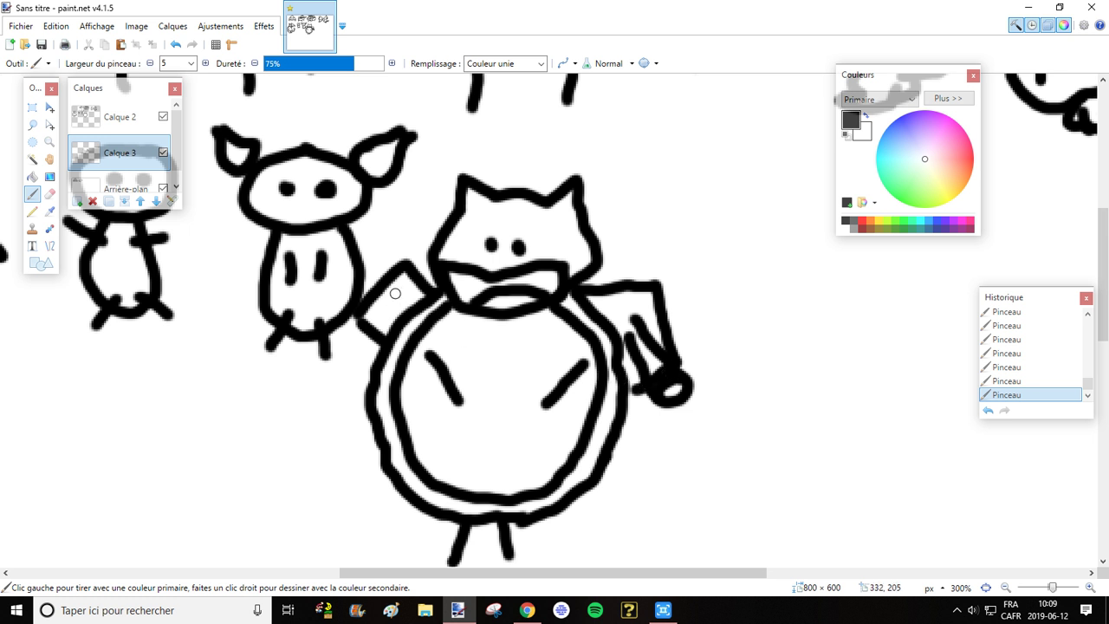
{"action": "mouse_move", "coordinate": [395, 294]}
{"action": "left_mouse_down"}
{"action": "mouse_move", "coordinate": [348, 338]}
{"action": "mouse_move", "coordinate": [398, 320]}
{"action": "mouse_move", "coordinate": [362, 355]}
{"action": "mouse_move", "coordinate": [366, 326]}
{"action": "mouse_move", "coordinate": [360, 352]}
{"action": "left_mouse_up"}
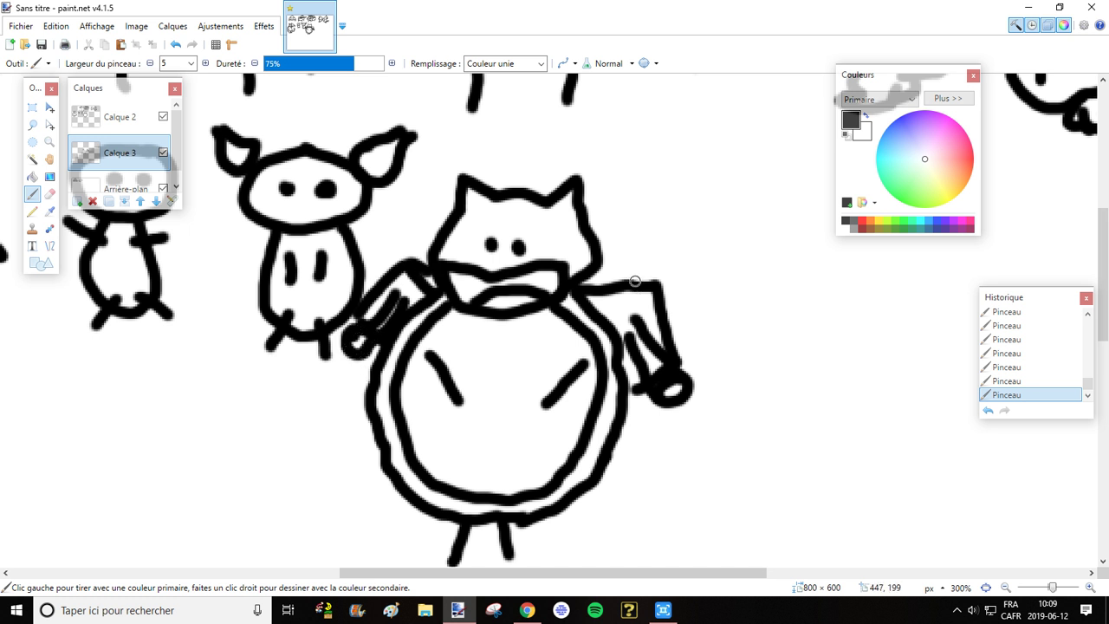
{"action": "left_click_drag", "start_coordinate": [655, 282], "coordinate": [609, 257]}
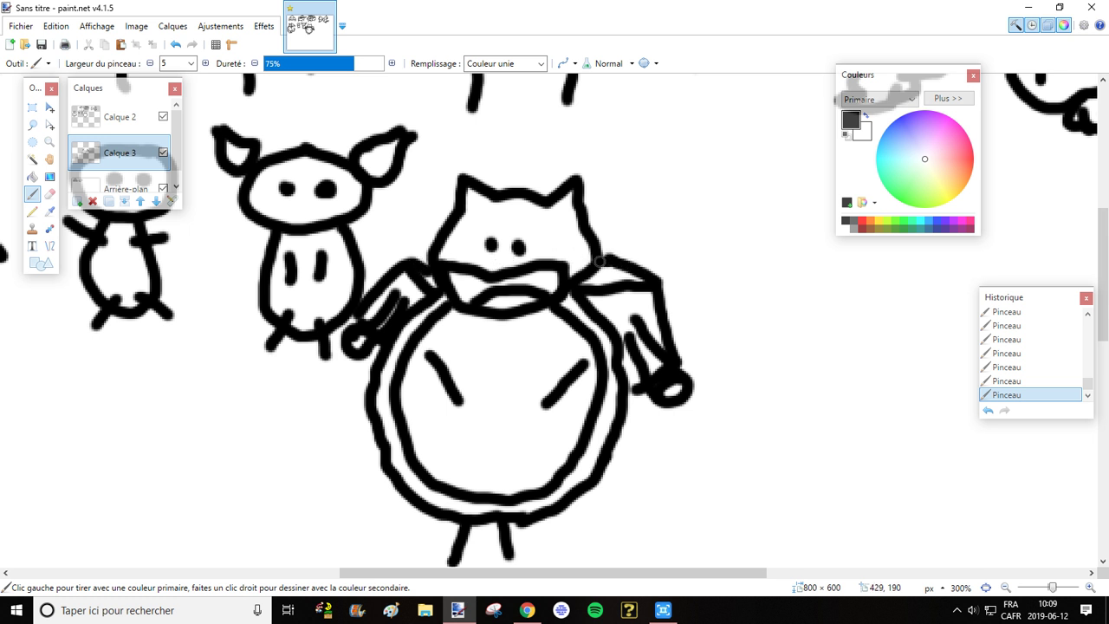
{"action": "scroll", "coordinate": [585, 411], "scroll_direction": "down", "scroll_amount": 2}
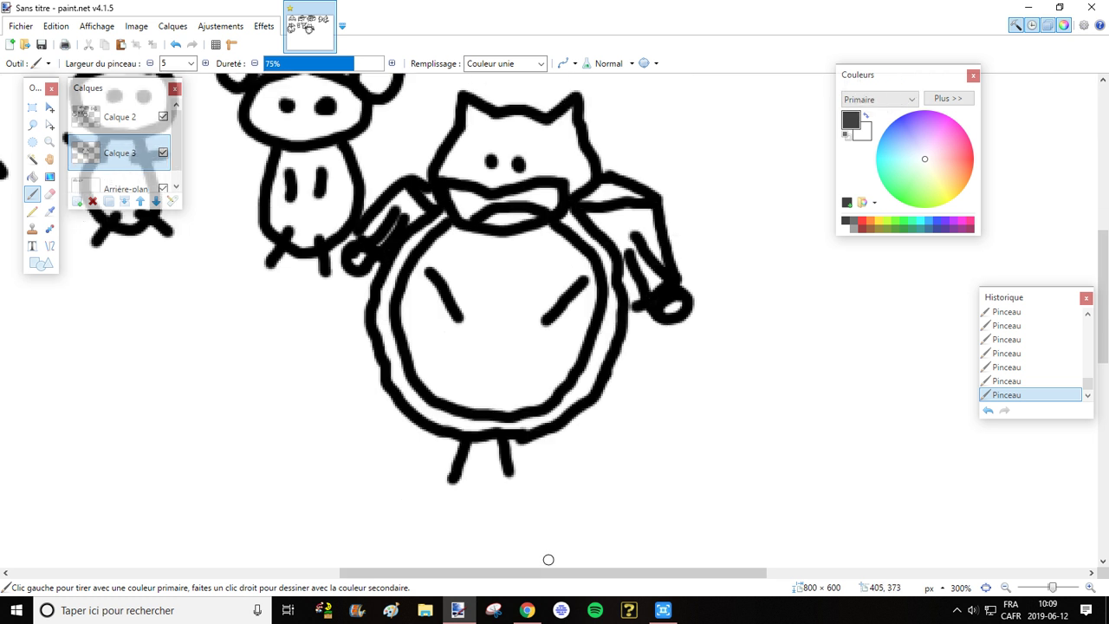
{"action": "left_click_drag", "start_coordinate": [548, 572], "coordinate": [598, 573]}
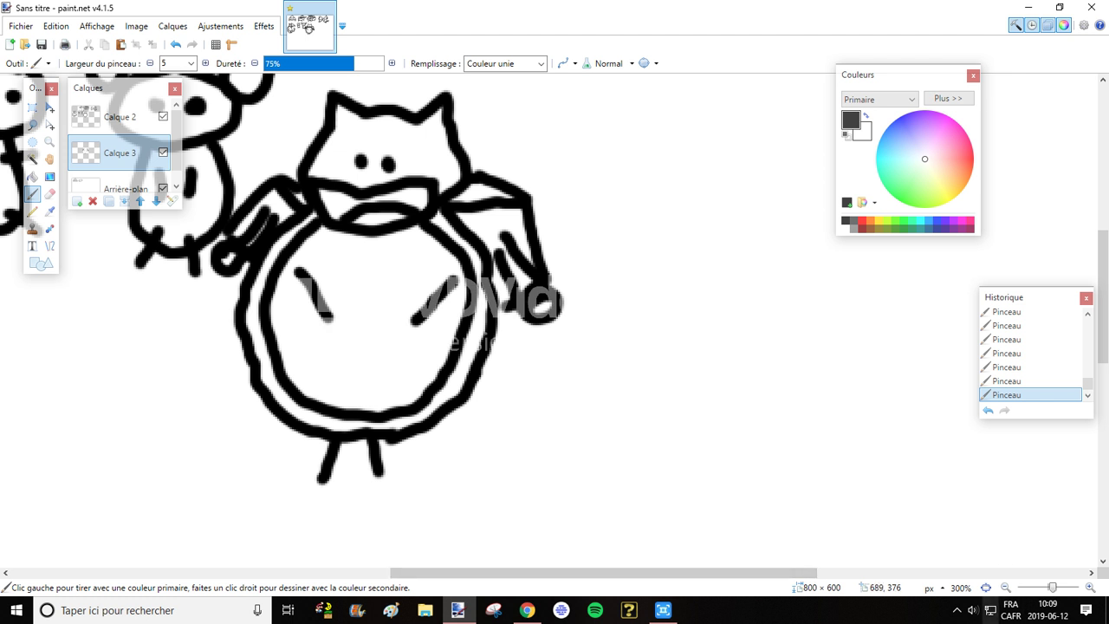
{"action": "left_click", "coordinate": [956, 609]}
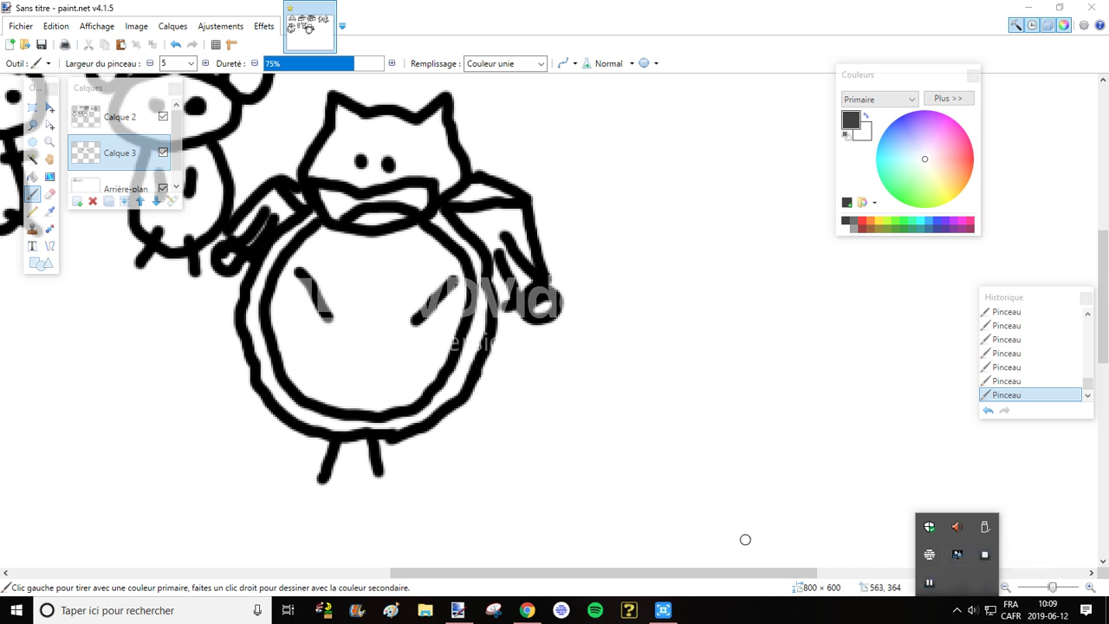
{"action": "left_click", "coordinate": [608, 448]}
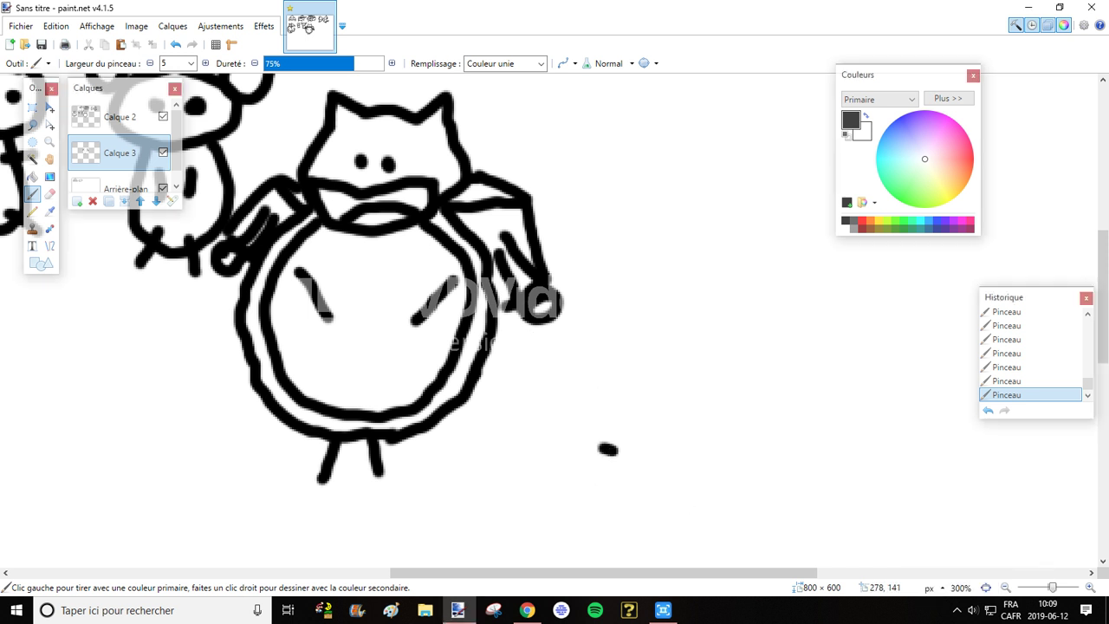
{"action": "key", "text": "ctrl+z"}
Check Caterpie in the Chrome gallery and paint its small tilted oval head to the right of Blastoise in paint.net
{"action": "scroll", "coordinate": [715, 378], "scroll_direction": "up", "scroll_amount": 2}
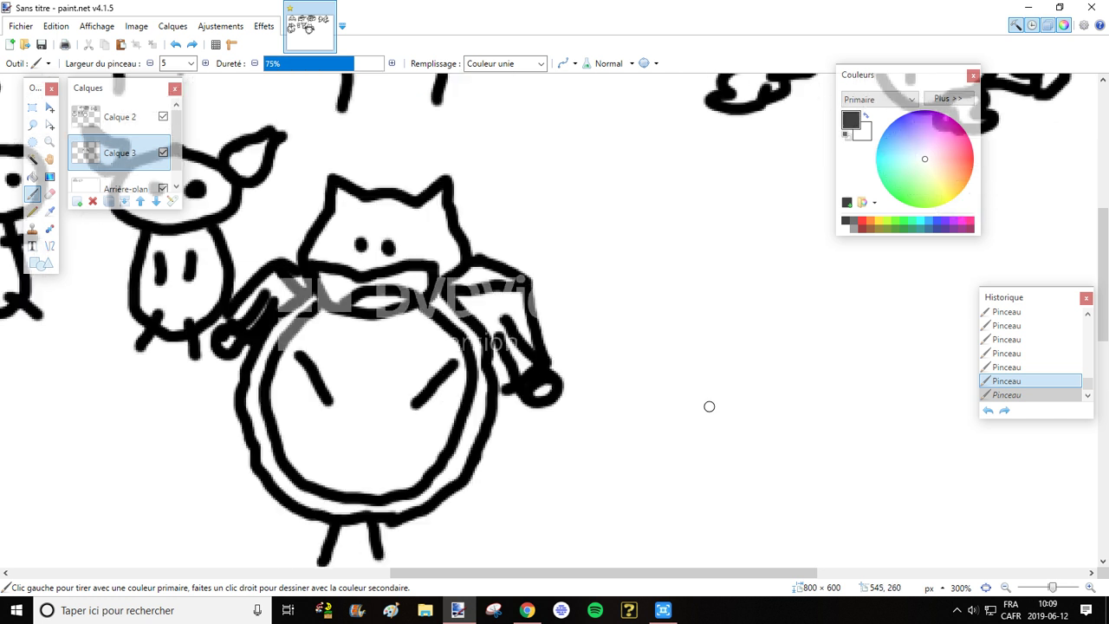
{"action": "scroll", "coordinate": [572, 570], "scroll_direction": "right", "scroll_amount": 3}
{"action": "scroll", "coordinate": [650, 572], "scroll_direction": "right", "scroll_amount": 1}
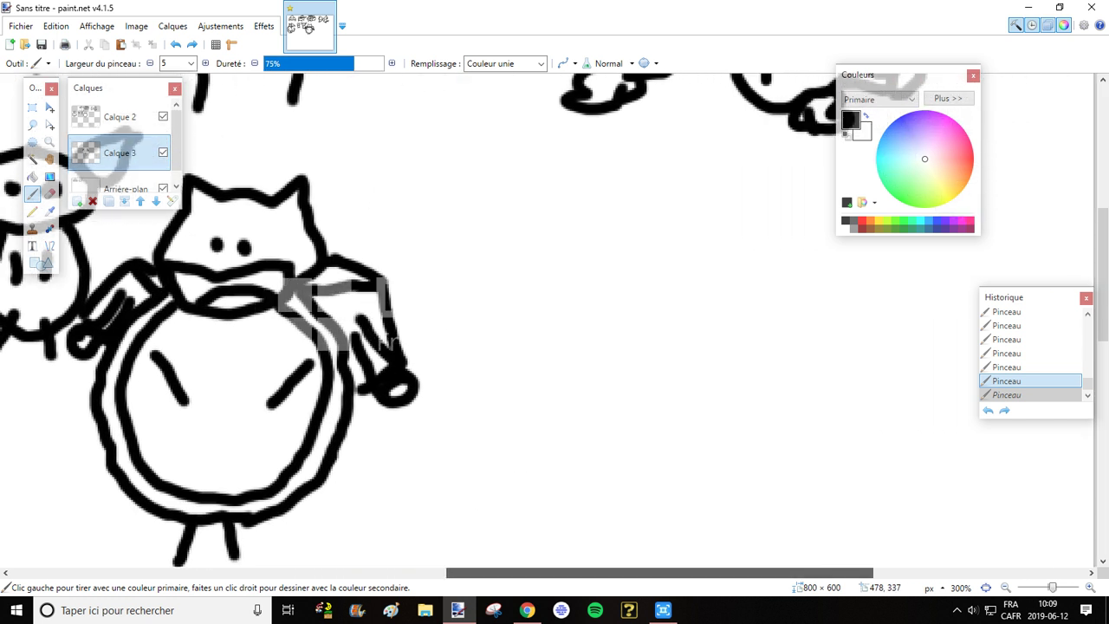
{"action": "mouse_move", "coordinate": [663, 610]}
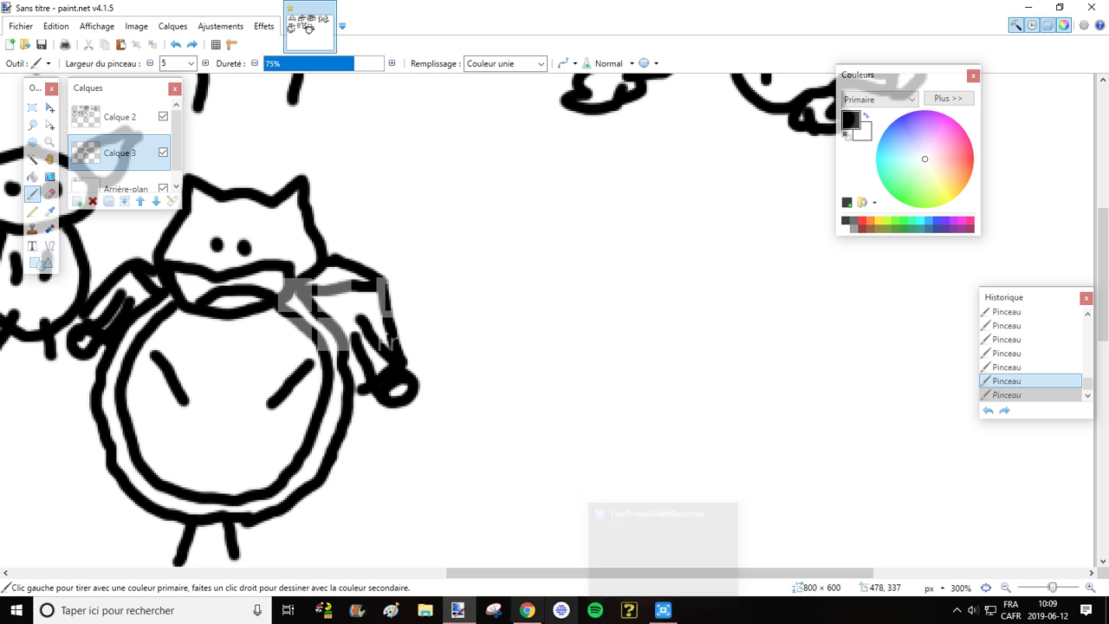
{"action": "left_click", "coordinate": [527, 610]}
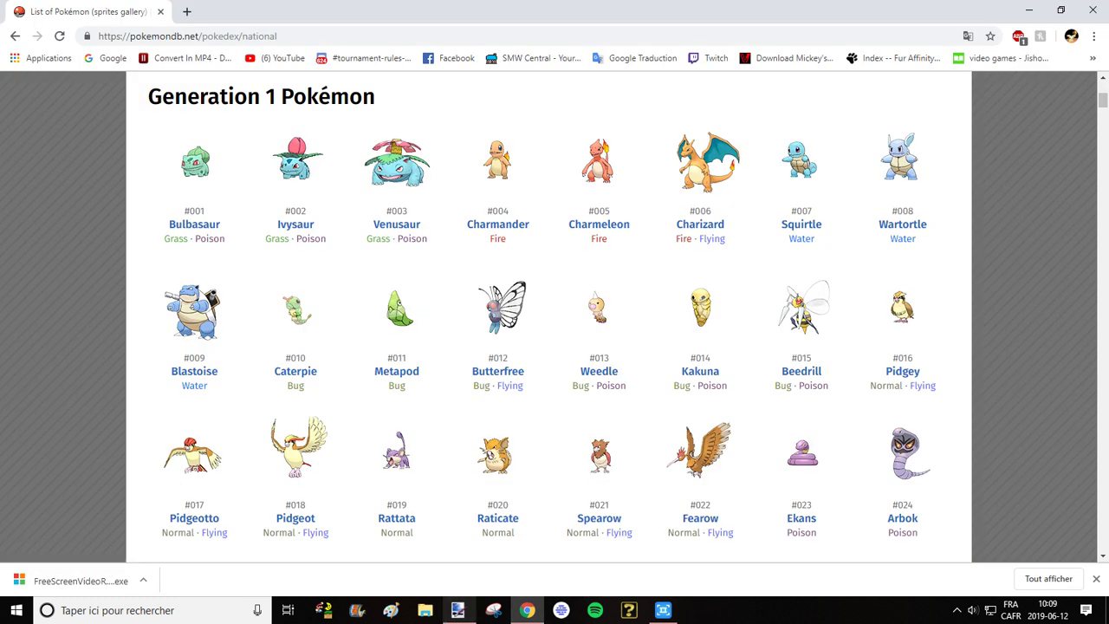
{"action": "left_click", "coordinate": [457, 610]}
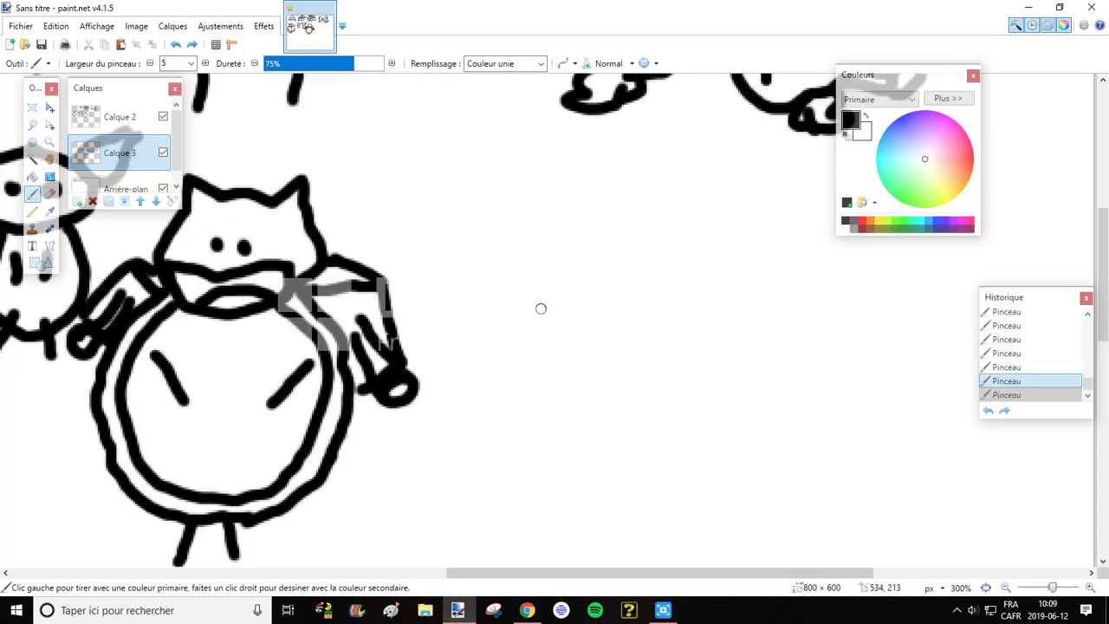
{"action": "left_click_drag", "start_coordinate": [468, 572], "coordinate": [494, 573]}
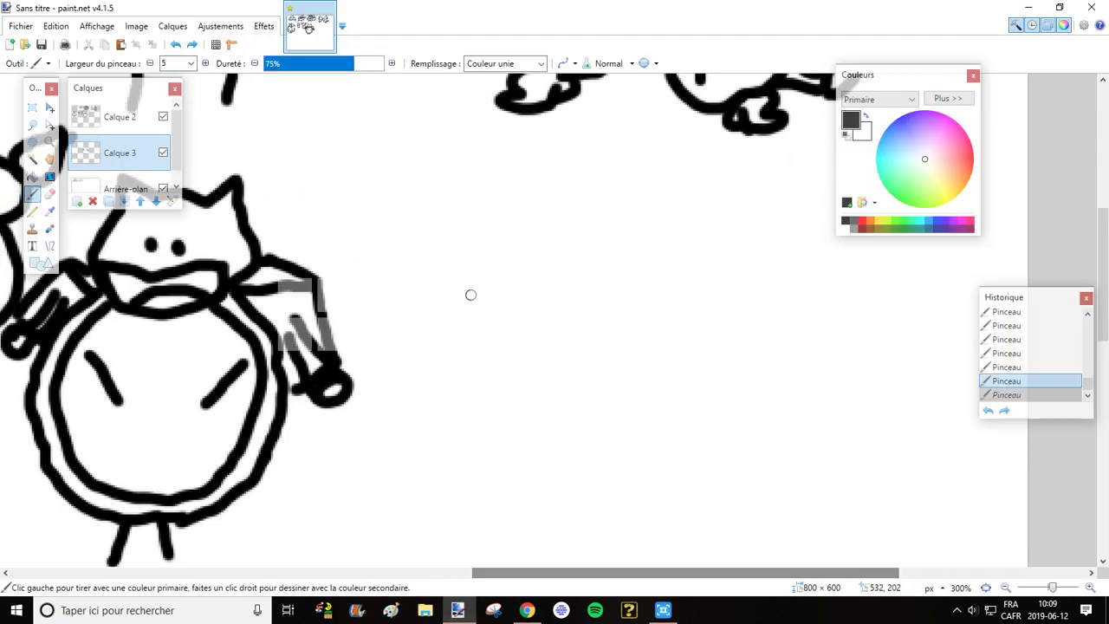
{"action": "scroll", "coordinate": [427, 229], "scroll_direction": "up", "scroll_amount": 2}
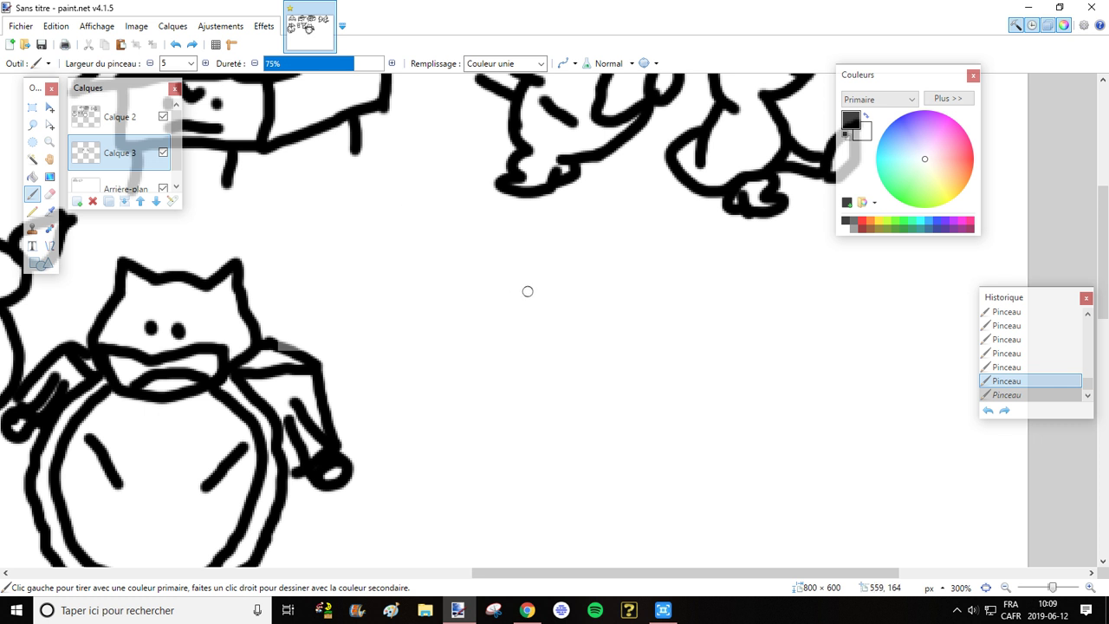
{"action": "mouse_move", "coordinate": [527, 291]}
{"action": "left_mouse_down"}
{"action": "mouse_move", "coordinate": [493, 283]}
{"action": "mouse_move", "coordinate": [465, 299]}
{"action": "mouse_move", "coordinate": [479, 342]}
{"action": "mouse_move", "coordinate": [513, 357]}
{"action": "mouse_move", "coordinate": [555, 342]}
{"action": "mouse_move", "coordinate": [553, 316]}
{"action": "mouse_move", "coordinate": [525, 288]}
{"action": "left_mouse_up"}
Paint a straight diagonal line inside Caterpie's head, undo it, and paint a short curved mouth at the head's lower right instead
{"action": "left_click_drag", "start_coordinate": [467, 310], "coordinate": [535, 355]}
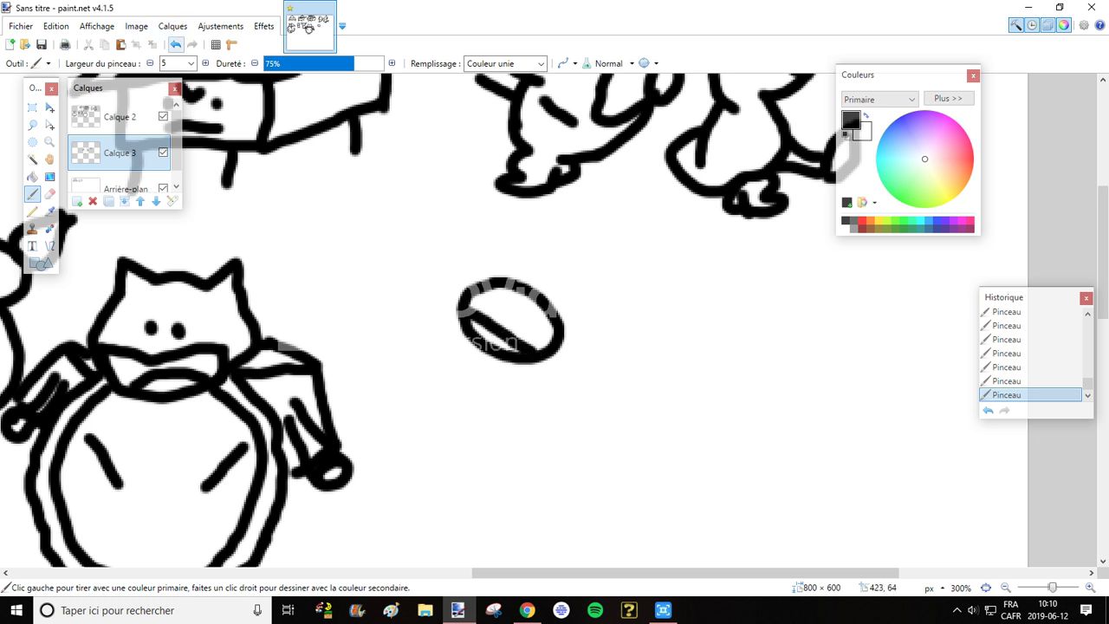
{"action": "left_click", "coordinate": [174, 44]}
{"action": "left_click_drag", "start_coordinate": [561, 325], "coordinate": [491, 349]}
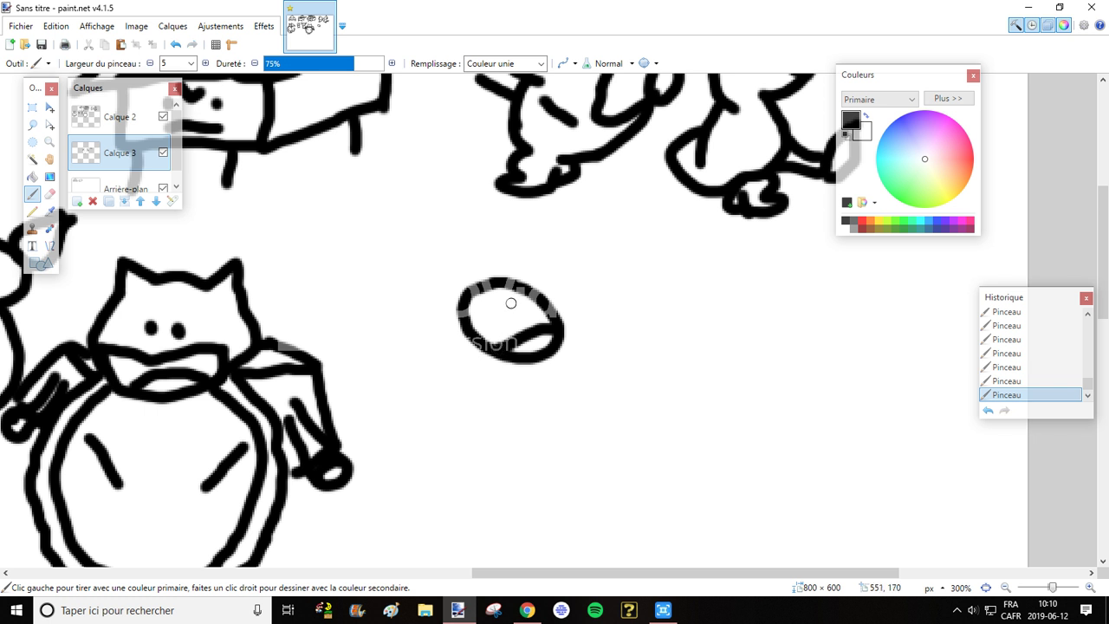
Paint a forked antenna on top of Caterpie's head and two rounded eye outlines inside the head
{"action": "mouse_move", "coordinate": [508, 303]}
{"action": "left_mouse_down"}
{"action": "mouse_move", "coordinate": [502, 284]}
{"action": "mouse_move", "coordinate": [532, 265]}
{"action": "mouse_move", "coordinate": [513, 248]}
{"action": "mouse_move", "coordinate": [476, 257]}
{"action": "mouse_move", "coordinate": [478, 282]}
{"action": "mouse_move", "coordinate": [493, 290]}
{"action": "left_mouse_up"}
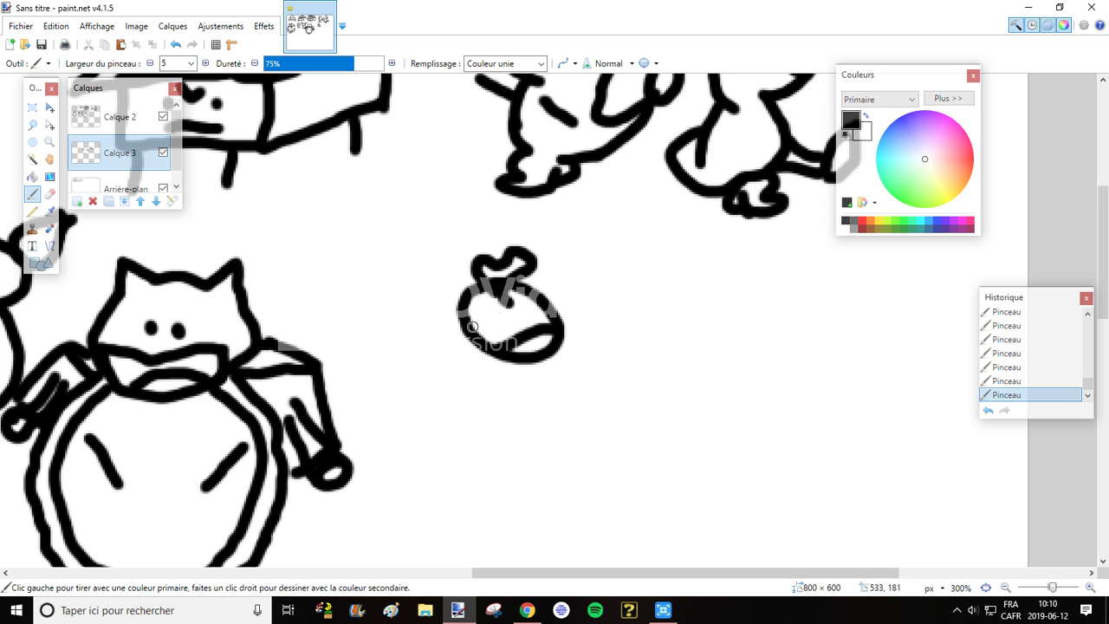
{"action": "mouse_move", "coordinate": [472, 327]}
{"action": "left_mouse_down"}
{"action": "mouse_move", "coordinate": [481, 303]}
{"action": "mouse_move", "coordinate": [505, 316]}
{"action": "mouse_move", "coordinate": [513, 342]}
{"action": "left_mouse_up"}
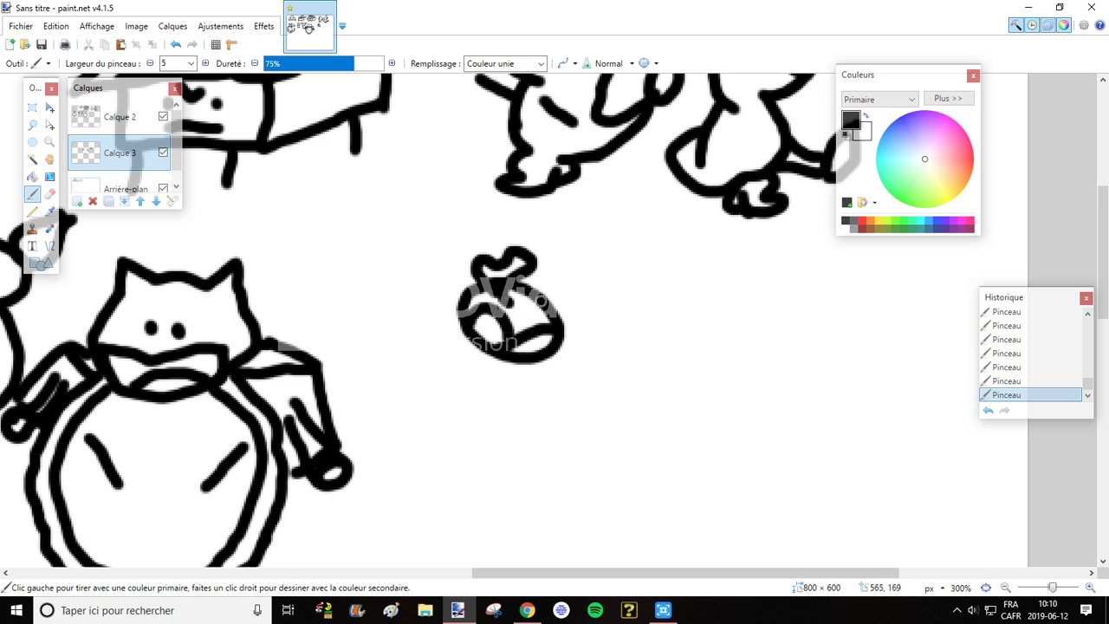
{"action": "left_click_drag", "start_coordinate": [532, 297], "coordinate": [517, 336]}
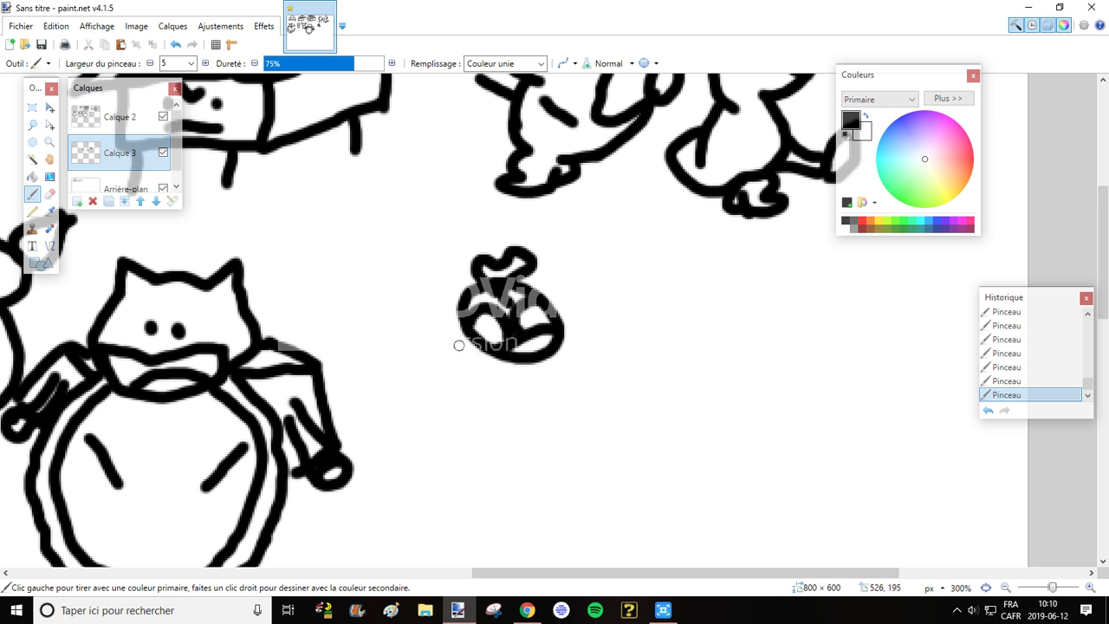
Recheck Caterpie in Chrome and, in paint.net, paint two large stacked oval body segments below the head, ending in small round segments
{"action": "left_click", "coordinate": [527, 610]}
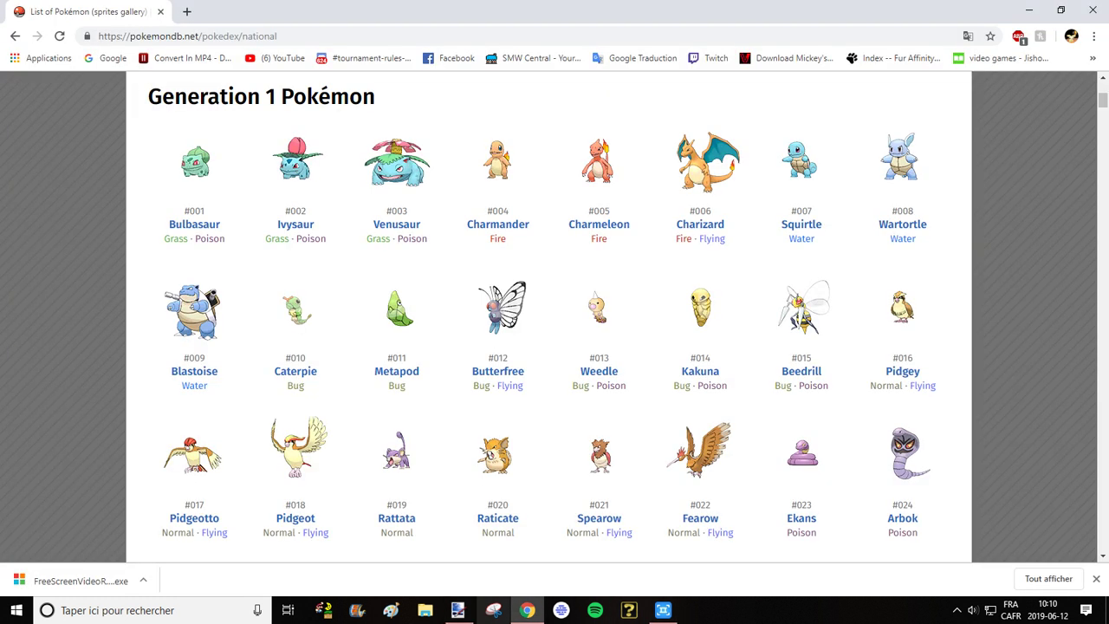
{"action": "left_click", "coordinate": [459, 610]}
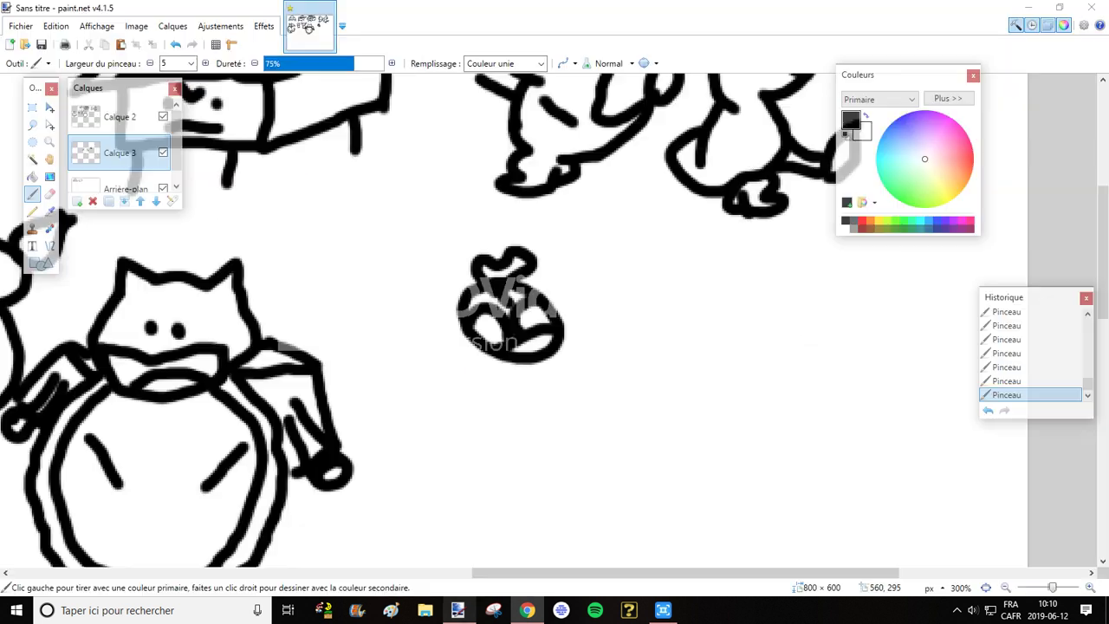
{"action": "left_click", "coordinate": [527, 609]}
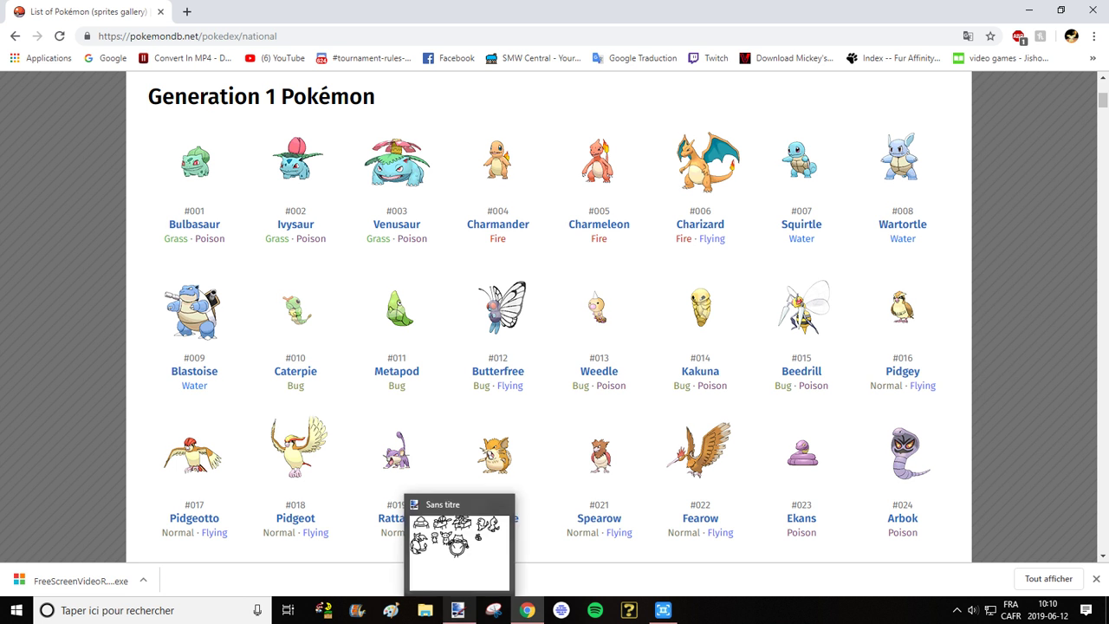
{"action": "left_click", "coordinate": [458, 610]}
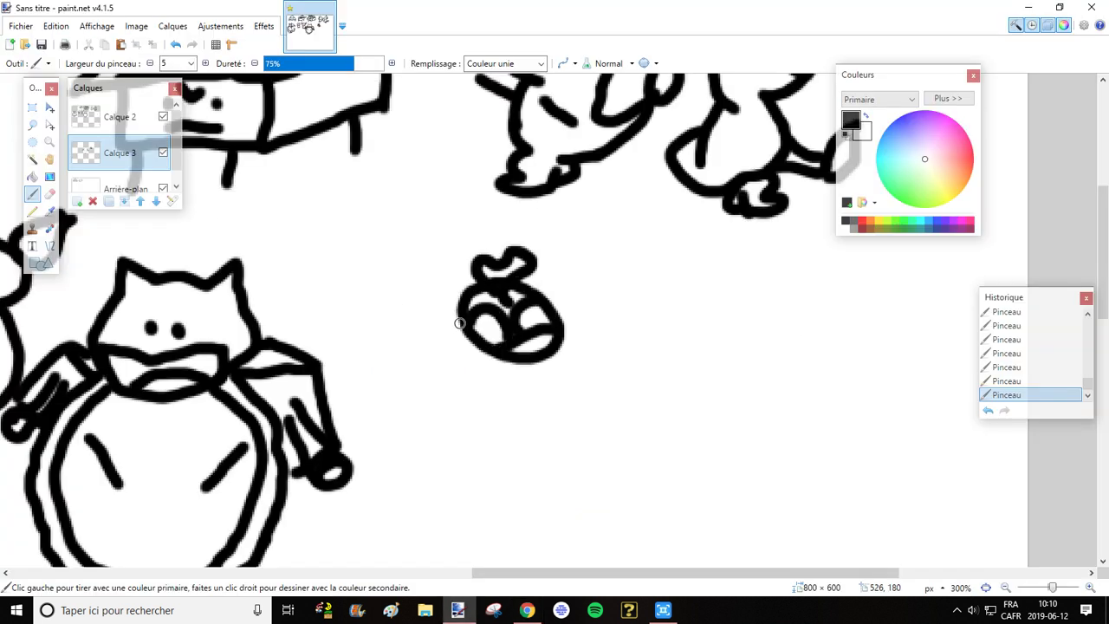
{"action": "mouse_move", "coordinate": [459, 323]}
{"action": "left_mouse_down"}
{"action": "mouse_move", "coordinate": [433, 346]}
{"action": "mouse_move", "coordinate": [442, 392]}
{"action": "mouse_move", "coordinate": [486, 407]}
{"action": "mouse_move", "coordinate": [506, 366]}
{"action": "mouse_move", "coordinate": [517, 444]}
{"action": "mouse_move", "coordinate": [504, 466]}
{"action": "mouse_move", "coordinate": [468, 457]}
{"action": "mouse_move", "coordinate": [454, 404]}
{"action": "left_mouse_up"}
{"action": "mouse_move", "coordinate": [524, 484]}
{"action": "left_mouse_down"}
{"action": "mouse_move", "coordinate": [518, 459]}
{"action": "mouse_move", "coordinate": [536, 492]}
{"action": "mouse_move", "coordinate": [503, 474]}
{"action": "mouse_move", "coordinate": [527, 504]}
{"action": "mouse_move", "coordinate": [498, 491]}
{"action": "mouse_move", "coordinate": [483, 511]}
{"action": "mouse_move", "coordinate": [508, 509]}
{"action": "left_mouse_up"}
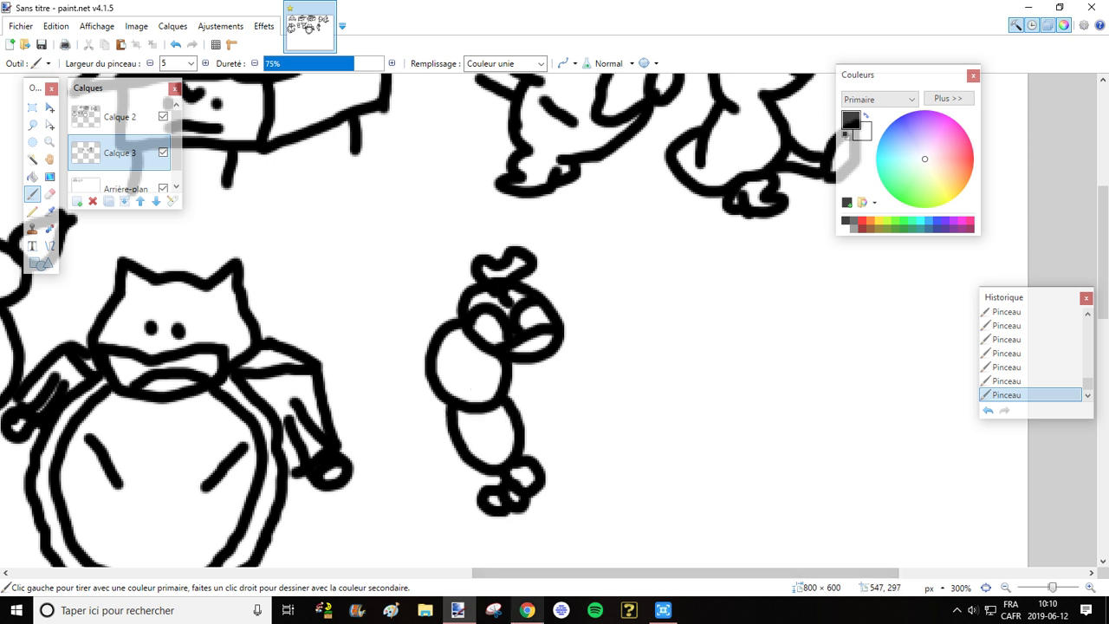
Recheck Caterpie in Chrome and paint pairs of belly lines inside the two large body segments in paint.net
{"action": "left_click", "coordinate": [527, 610]}
{"action": "mouse_move", "coordinate": [457, 610]}
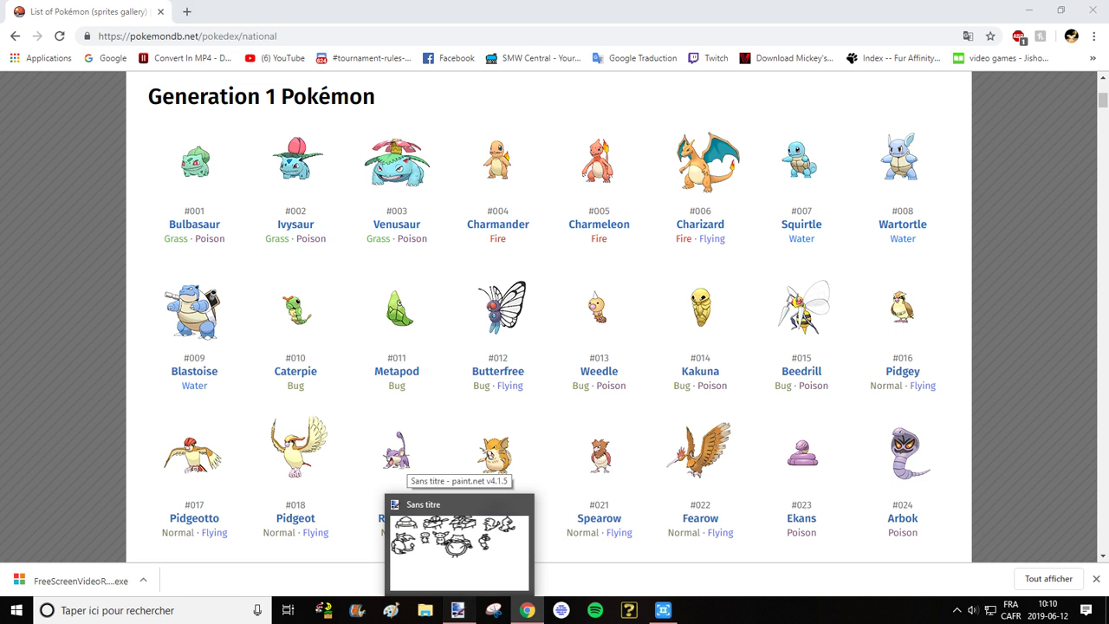
{"action": "left_click", "coordinate": [451, 541]}
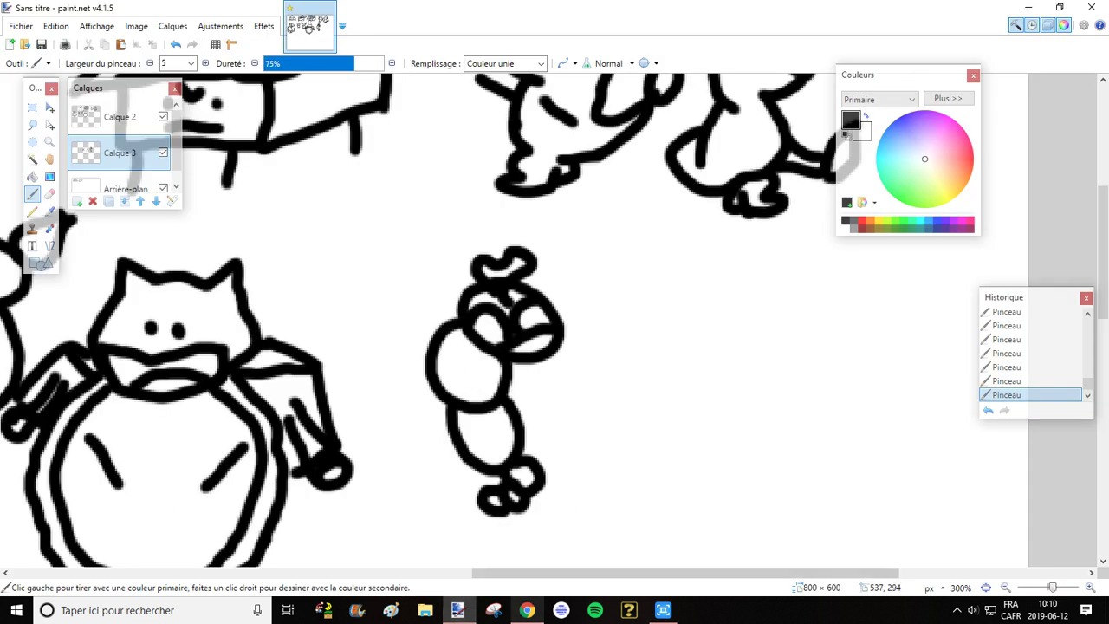
{"action": "left_click", "coordinate": [526, 610]}
{"action": "mouse_move", "coordinate": [457, 610]}
{"action": "left_click", "coordinate": [434, 538]}
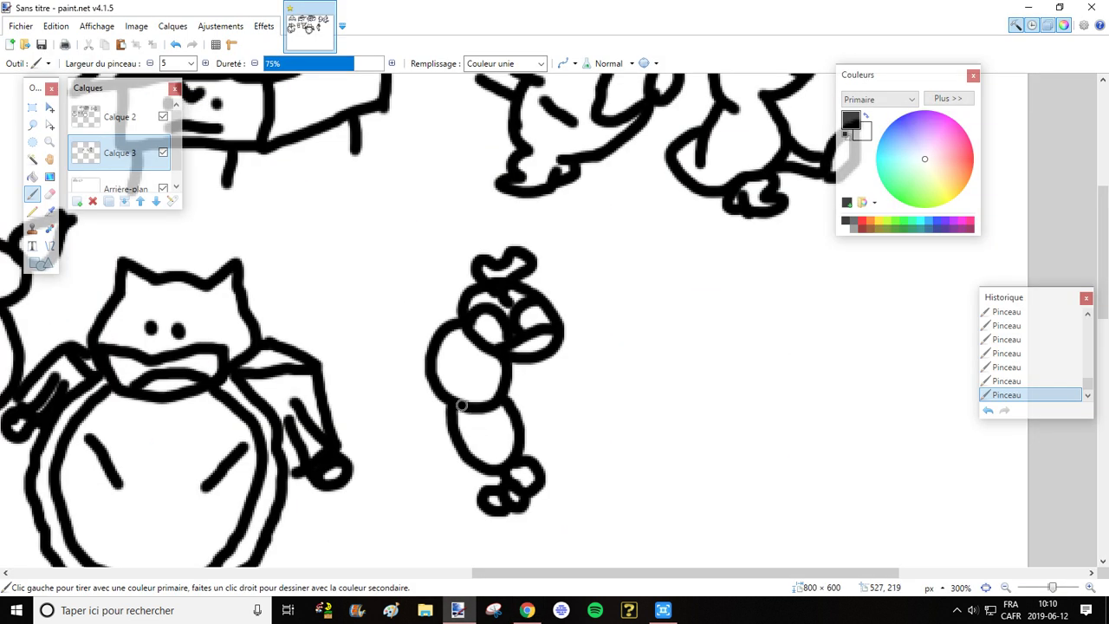
{"action": "mouse_move", "coordinate": [463, 404]}
{"action": "left_mouse_down"}
{"action": "mouse_move", "coordinate": [468, 349]}
{"action": "mouse_move", "coordinate": [486, 361]}
{"action": "mouse_move", "coordinate": [496, 396]}
{"action": "mouse_move", "coordinate": [478, 352]}
{"action": "left_mouse_up"}
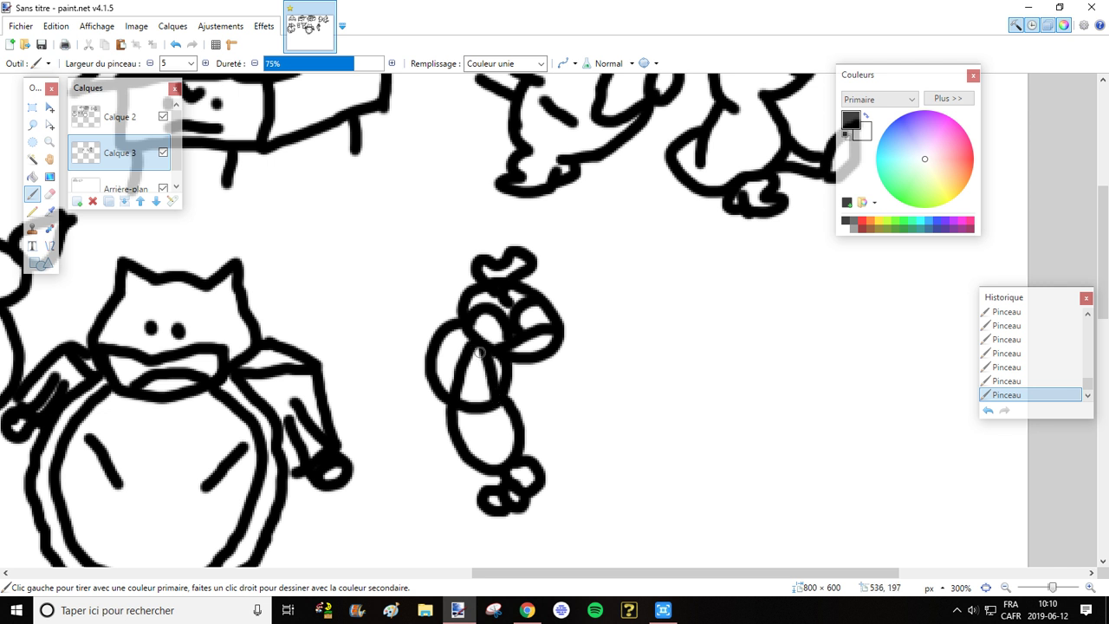
{"action": "mouse_move", "coordinate": [488, 472]}
{"action": "left_mouse_down"}
{"action": "mouse_move", "coordinate": [471, 405]}
{"action": "mouse_move", "coordinate": [506, 456]}
{"action": "mouse_move", "coordinate": [488, 414]}
{"action": "left_mouse_up"}
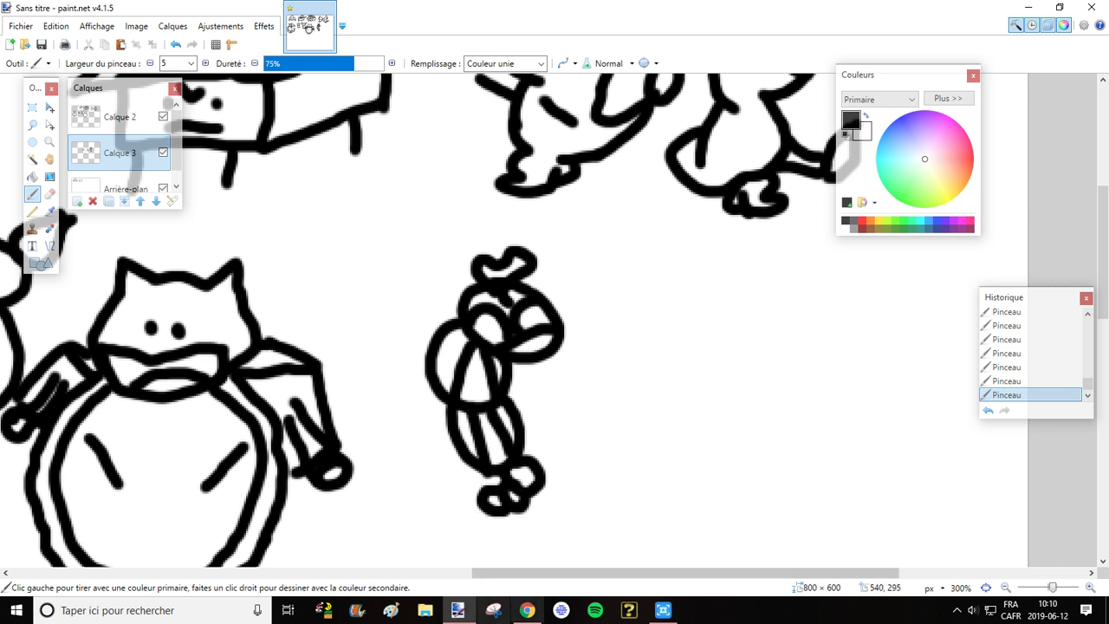
Recheck Caterpie in Chrome and paint a flat oval tail segment to the left of the small bottom segments in paint.net
{"action": "left_click", "coordinate": [527, 610]}
{"action": "mouse_move", "coordinate": [457, 610]}
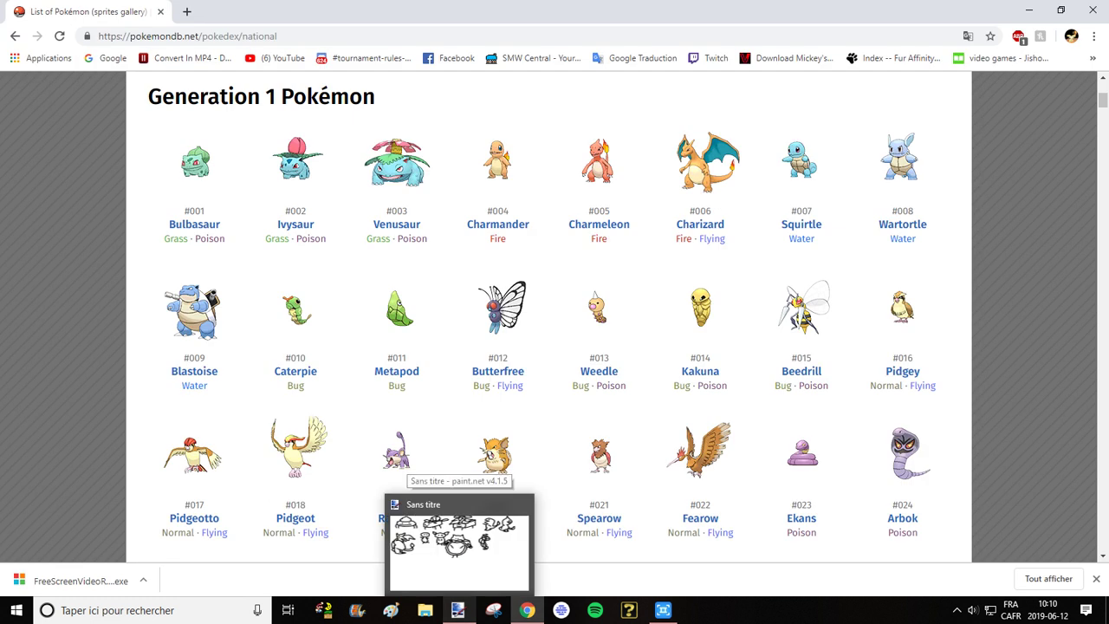
{"action": "left_click", "coordinate": [468, 522]}
{"action": "mouse_move", "coordinate": [484, 506]}
{"action": "left_mouse_down"}
{"action": "mouse_move", "coordinate": [466, 488]}
{"action": "mouse_move", "coordinate": [433, 490]}
{"action": "mouse_move", "coordinate": [436, 507]}
{"action": "mouse_move", "coordinate": [479, 506]}
{"action": "left_mouse_up"}
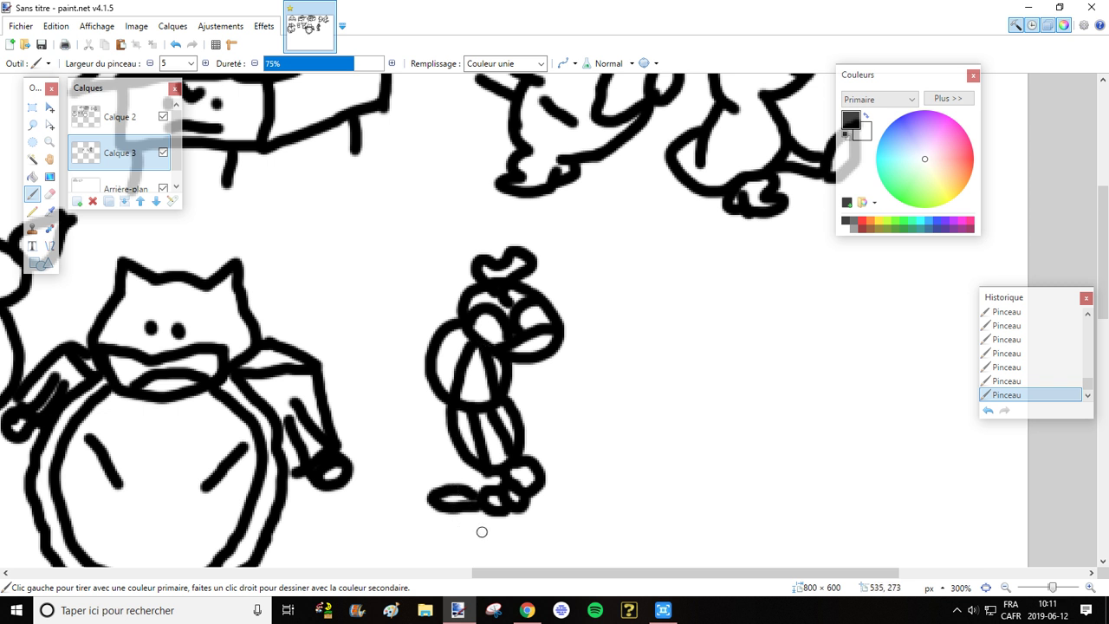
Check Metapod in Chrome and paint its curved, rounded face outline with a small arched eye to the right of Caterpie in paint.net
{"action": "scroll", "coordinate": [497, 543], "scroll_direction": "right", "scroll_amount": 2}
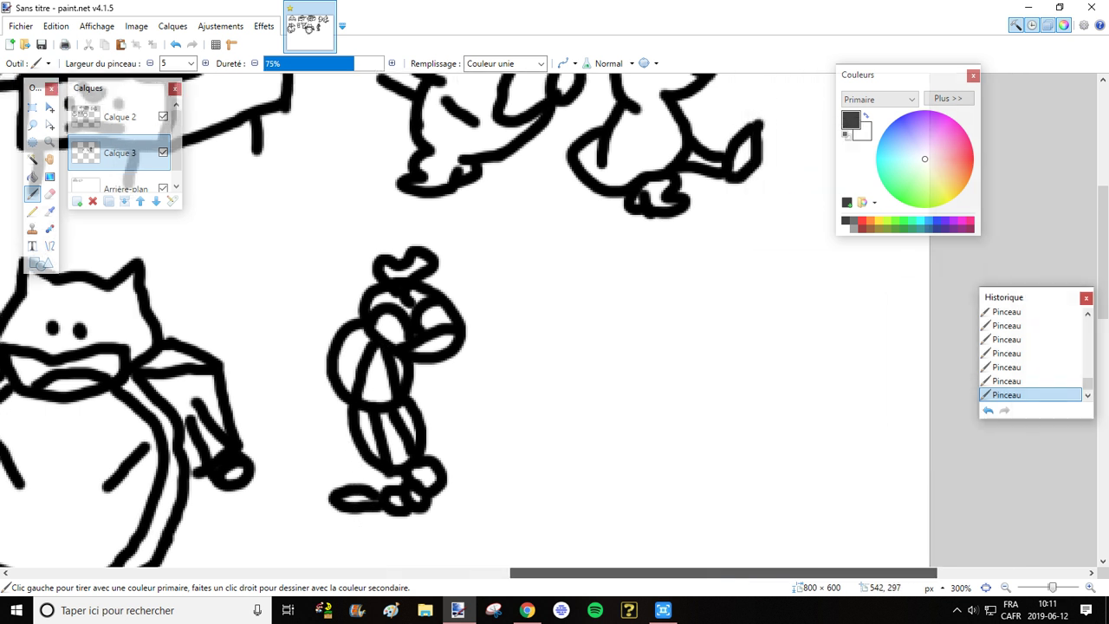
{"action": "scroll", "coordinate": [545, 553], "scroll_direction": "right", "scroll_amount": 1}
{"action": "scroll", "coordinate": [543, 514], "scroll_direction": "right", "scroll_amount": 1}
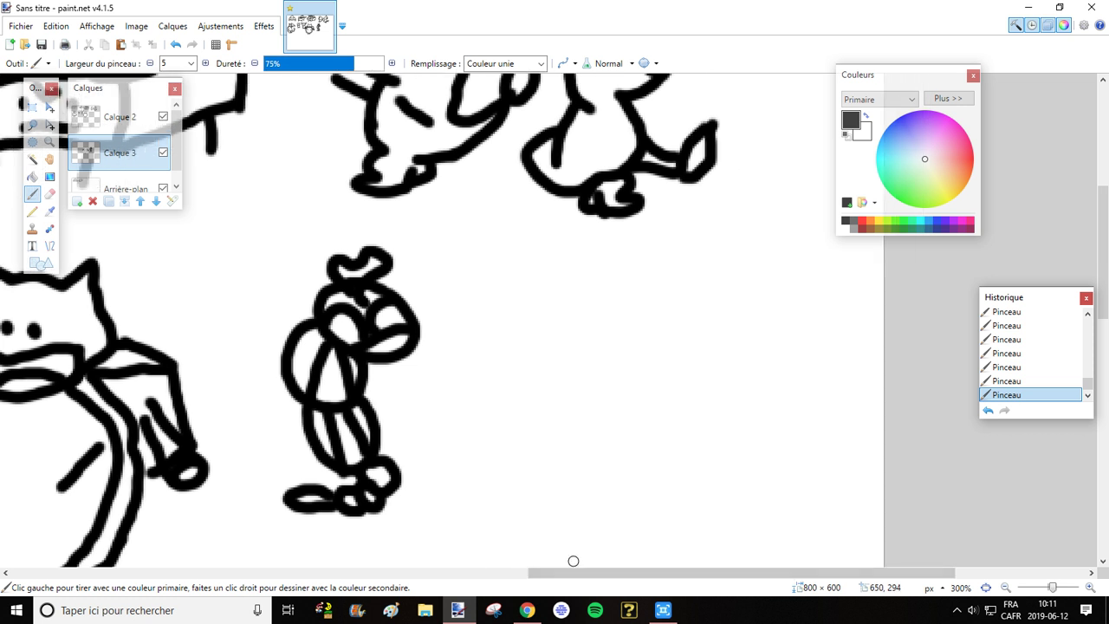
{"action": "scroll", "coordinate": [572, 562], "scroll_direction": "left", "scroll_amount": 1}
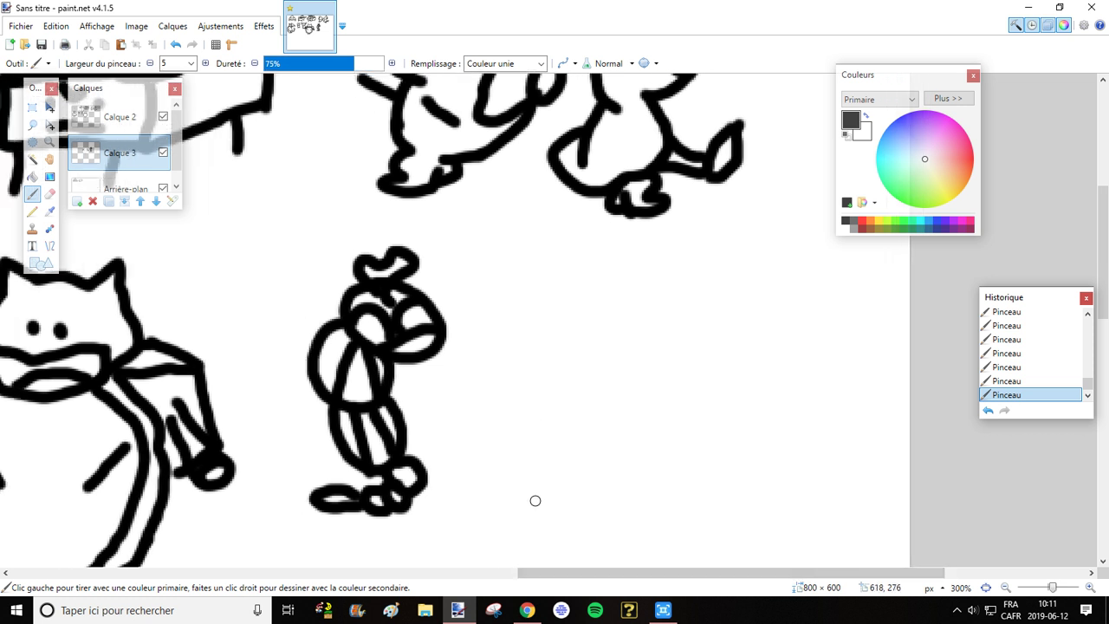
{"action": "left_click", "coordinate": [527, 610]}
{"action": "mouse_move", "coordinate": [457, 610]}
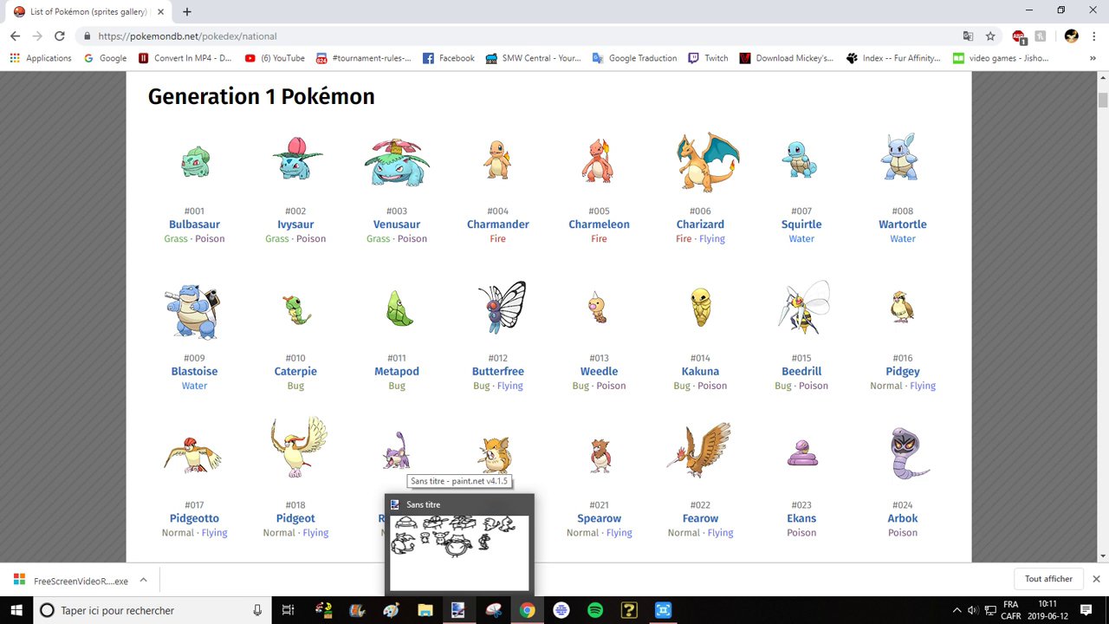
{"action": "left_click", "coordinate": [459, 541]}
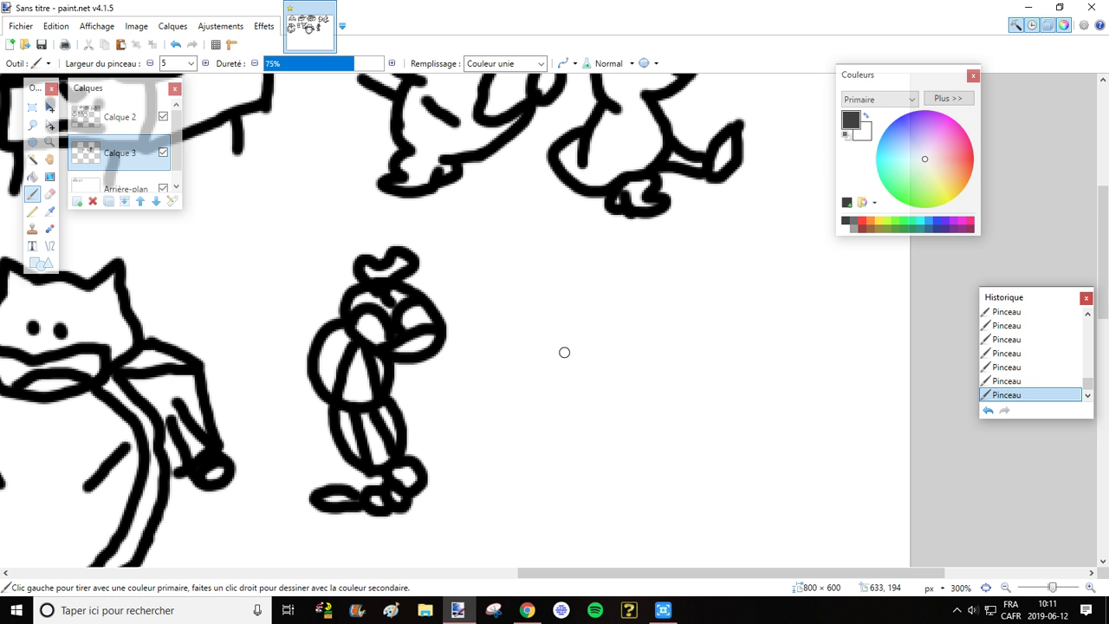
{"action": "mouse_move", "coordinate": [558, 333]}
{"action": "left_mouse_down"}
{"action": "mouse_move", "coordinate": [579, 367]}
{"action": "mouse_move", "coordinate": [639, 386]}
{"action": "mouse_move", "coordinate": [641, 423]}
{"action": "mouse_move", "coordinate": [599, 434]}
{"action": "mouse_move", "coordinate": [555, 408]}
{"action": "mouse_move", "coordinate": [586, 424]}
{"action": "mouse_move", "coordinate": [575, 420]}
{"action": "mouse_move", "coordinate": [582, 411]}
{"action": "mouse_move", "coordinate": [606, 428]}
{"action": "left_mouse_up"}
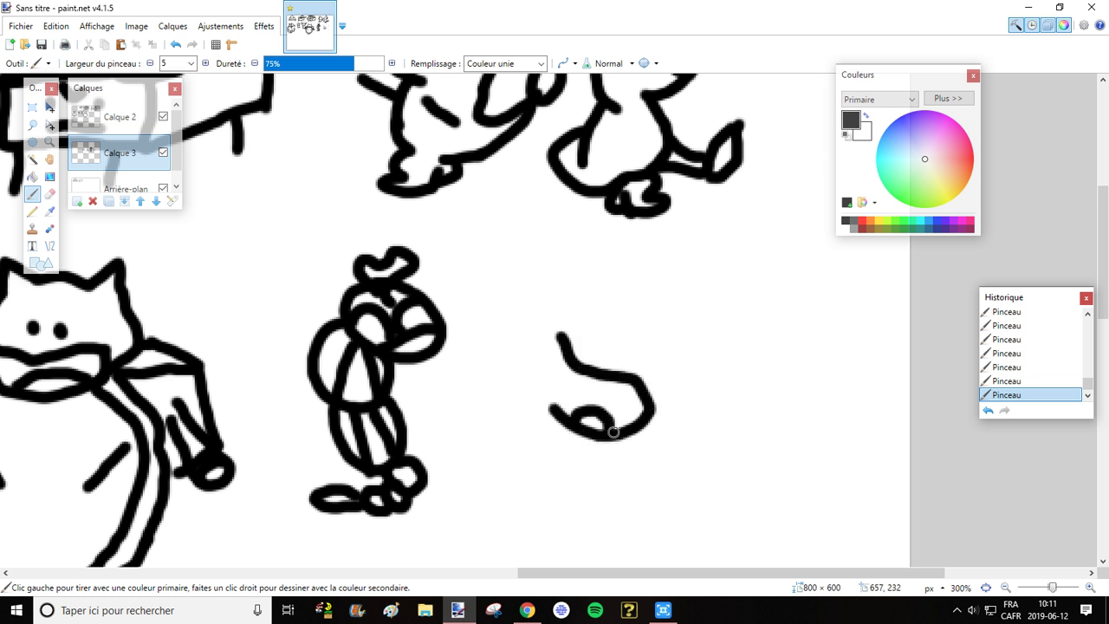
Paint Metapod's shell around the face as a tall diamond outline with pointed upper and lower tips
{"action": "left_click_drag", "start_coordinate": [598, 373], "coordinate": [555, 262]}
{"action": "left_click_drag", "start_coordinate": [496, 426], "coordinate": [555, 256]}
{"action": "scroll", "coordinate": [522, 436], "scroll_direction": "down", "scroll_amount": 2}
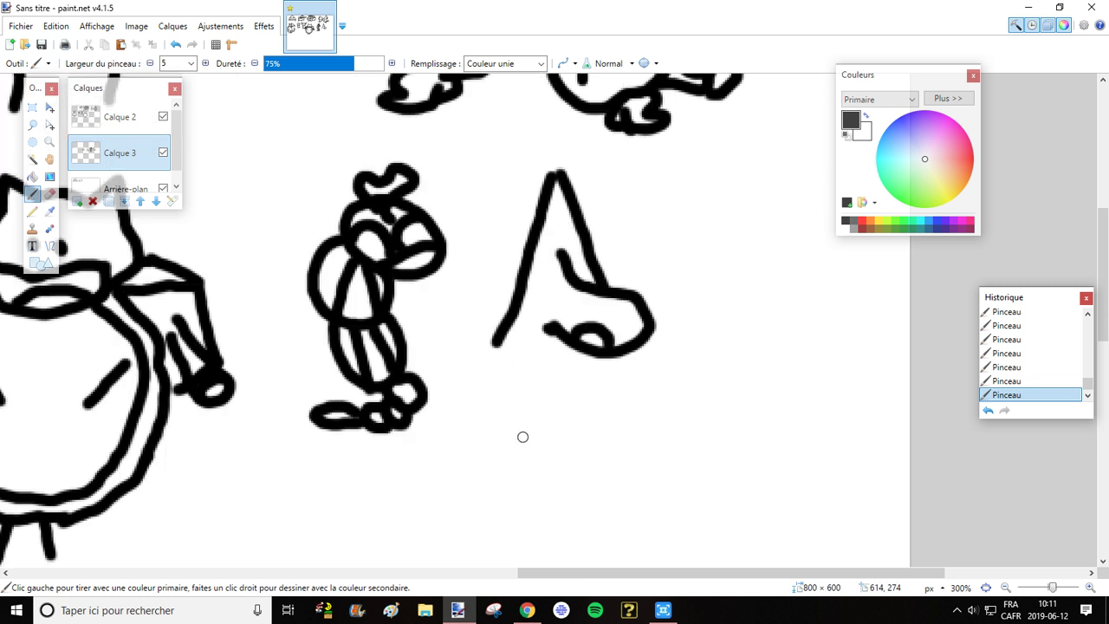
{"action": "left_click_drag", "start_coordinate": [597, 354], "coordinate": [555, 456]}
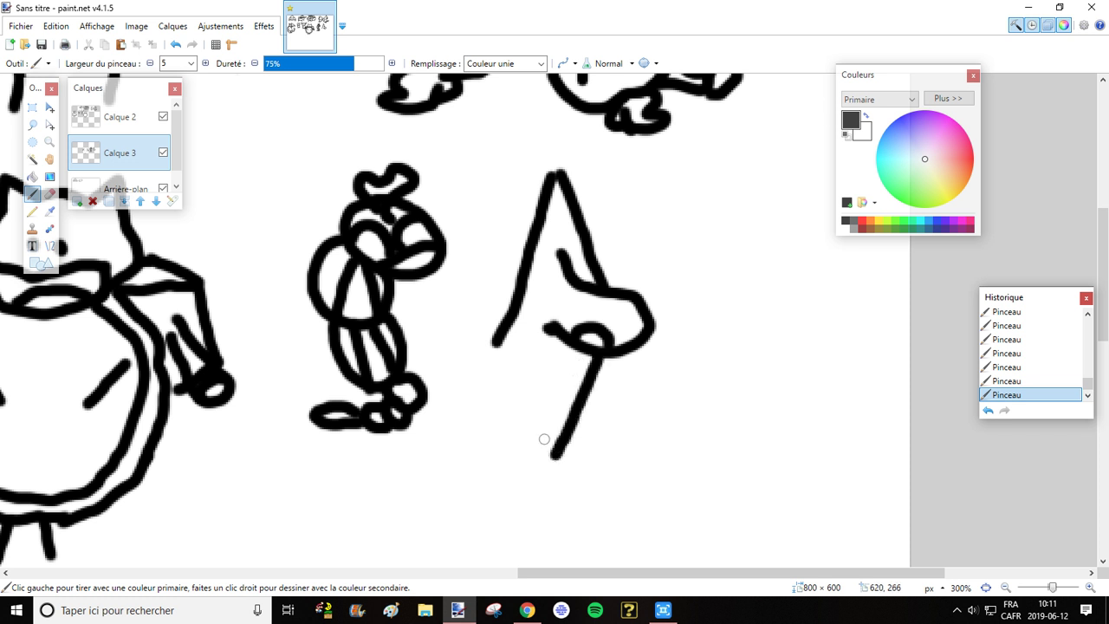
{"action": "left_click_drag", "start_coordinate": [497, 343], "coordinate": [554, 457]}
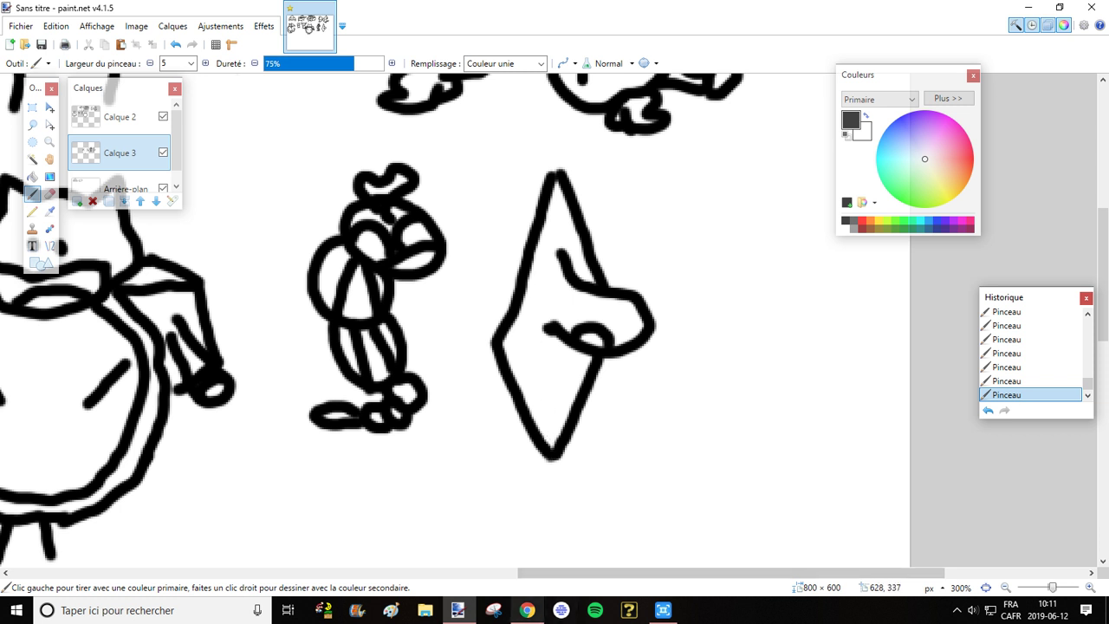
Recheck Metapod in Chrome and, in paint.net, paint its half-closed eye with a thick eyelid and a dot pupil above the face outline
{"action": "left_click", "coordinate": [527, 609]}
{"action": "left_click", "coordinate": [459, 610]}
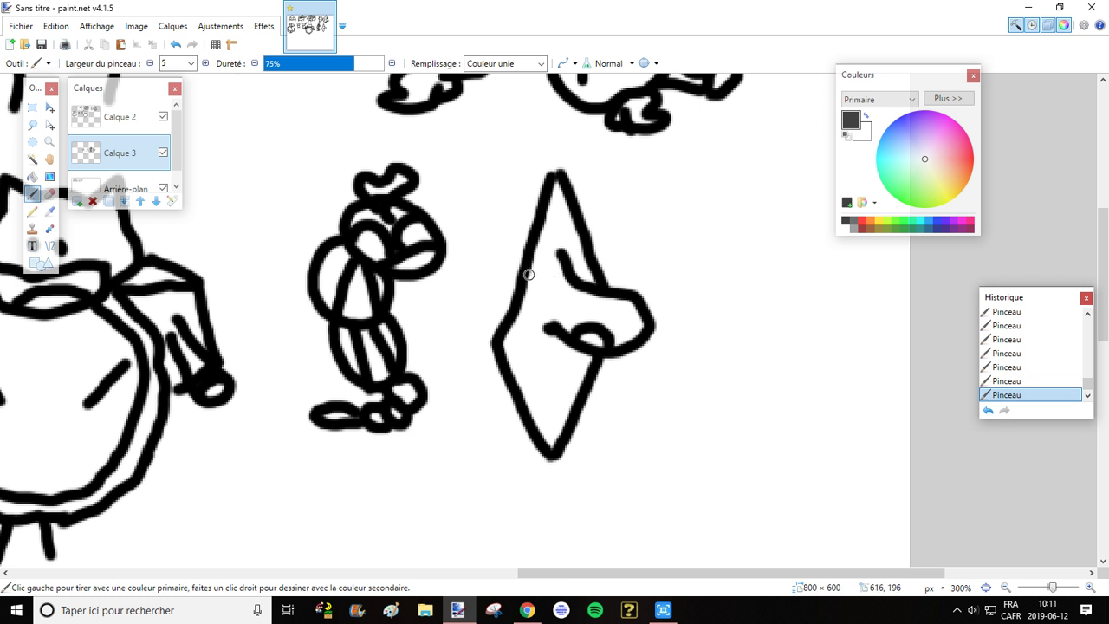
{"action": "mouse_move", "coordinate": [529, 274]}
{"action": "left_mouse_down"}
{"action": "mouse_move", "coordinate": [563, 274]}
{"action": "mouse_move", "coordinate": [557, 308]}
{"action": "left_mouse_up"}
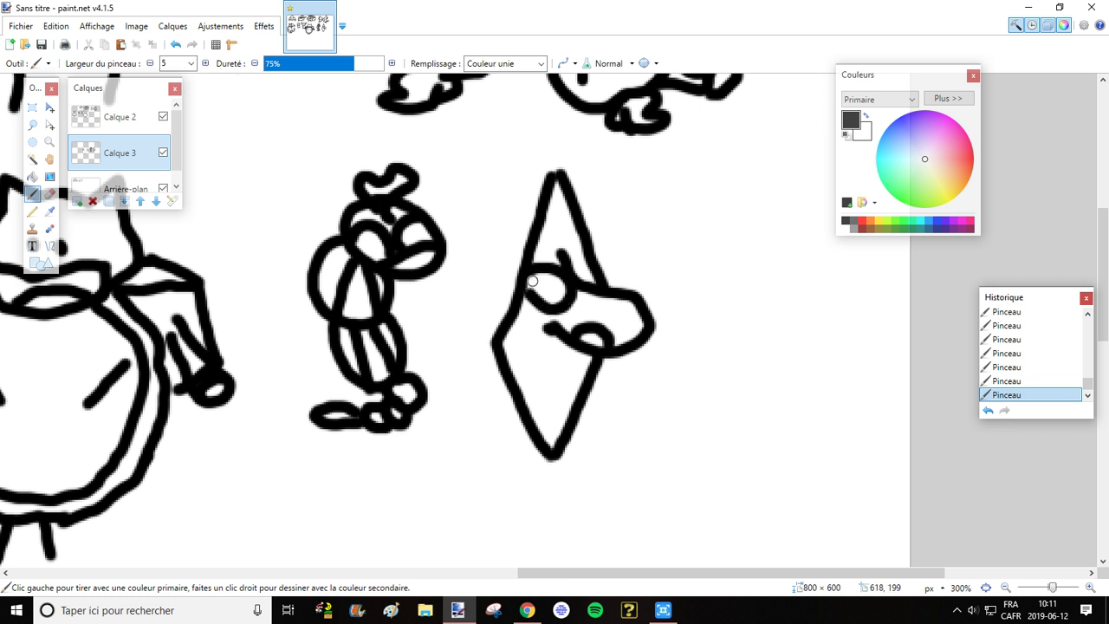
{"action": "left_click_drag", "start_coordinate": [529, 279], "coordinate": [558, 277]}
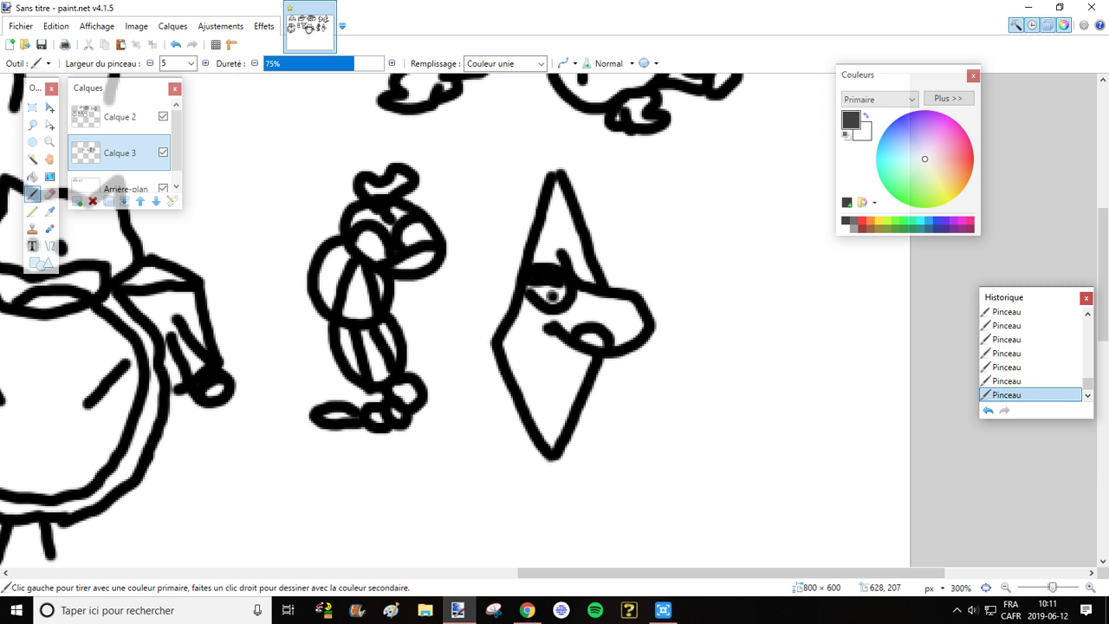
{"action": "left_click", "coordinate": [553, 296]}
Check Butterfree in Chrome and, in paint.net, paint its round head with two curved eye lines above a rounded body, to the right of Metapod
{"action": "left_click_drag", "start_coordinate": [529, 573], "coordinate": [589, 572]}
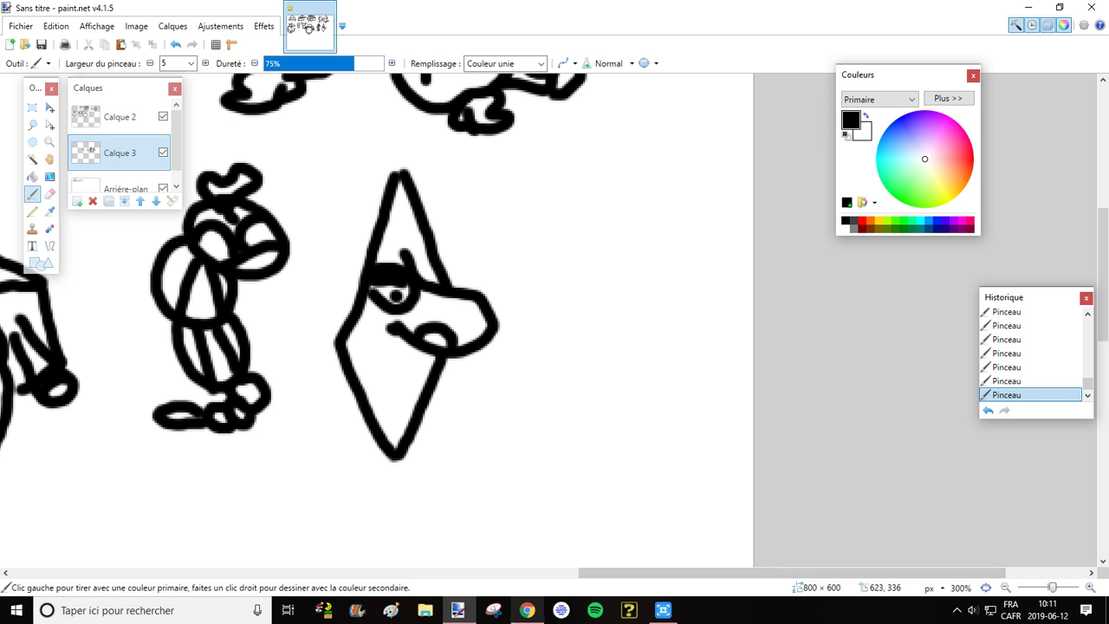
{"action": "mouse_move", "coordinate": [527, 610]}
{"action": "mouse_move", "coordinate": [526, 546]}
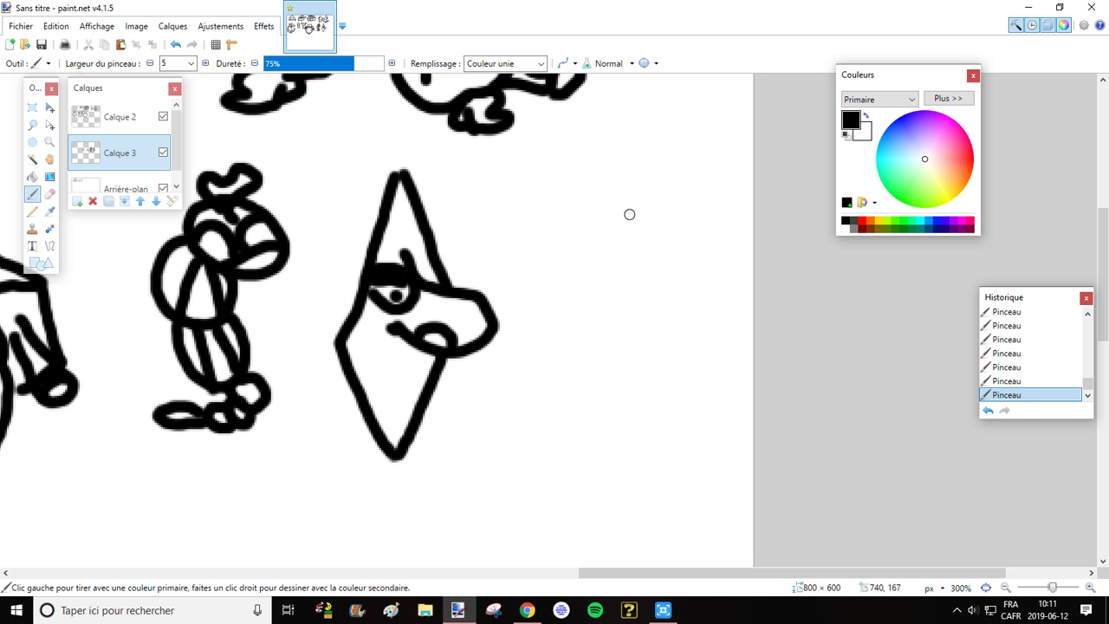
{"action": "mouse_move", "coordinate": [629, 214]}
{"action": "left_mouse_down"}
{"action": "mouse_move", "coordinate": [585, 210]}
{"action": "mouse_move", "coordinate": [573, 235]}
{"action": "mouse_move", "coordinate": [620, 259]}
{"action": "mouse_move", "coordinate": [642, 238]}
{"action": "mouse_move", "coordinate": [620, 208]}
{"action": "left_mouse_up"}
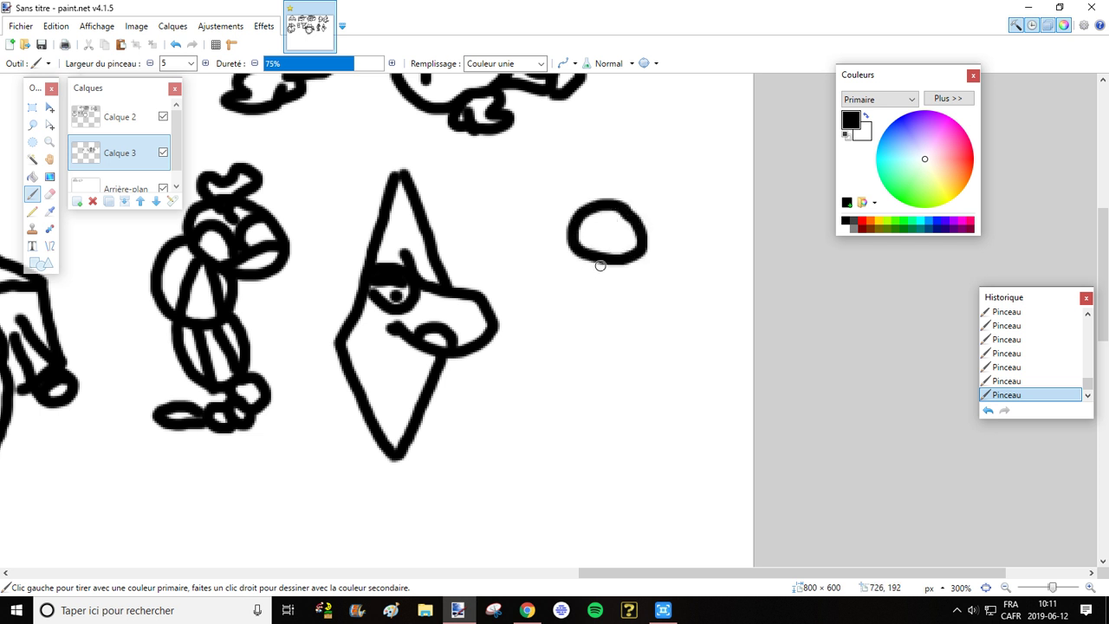
{"action": "mouse_move", "coordinate": [611, 263]}
{"action": "left_mouse_down"}
{"action": "mouse_move", "coordinate": [588, 296]}
{"action": "mouse_move", "coordinate": [625, 320]}
{"action": "mouse_move", "coordinate": [654, 302]}
{"action": "mouse_move", "coordinate": [647, 274]}
{"action": "mouse_move", "coordinate": [611, 272]}
{"action": "left_mouse_up"}
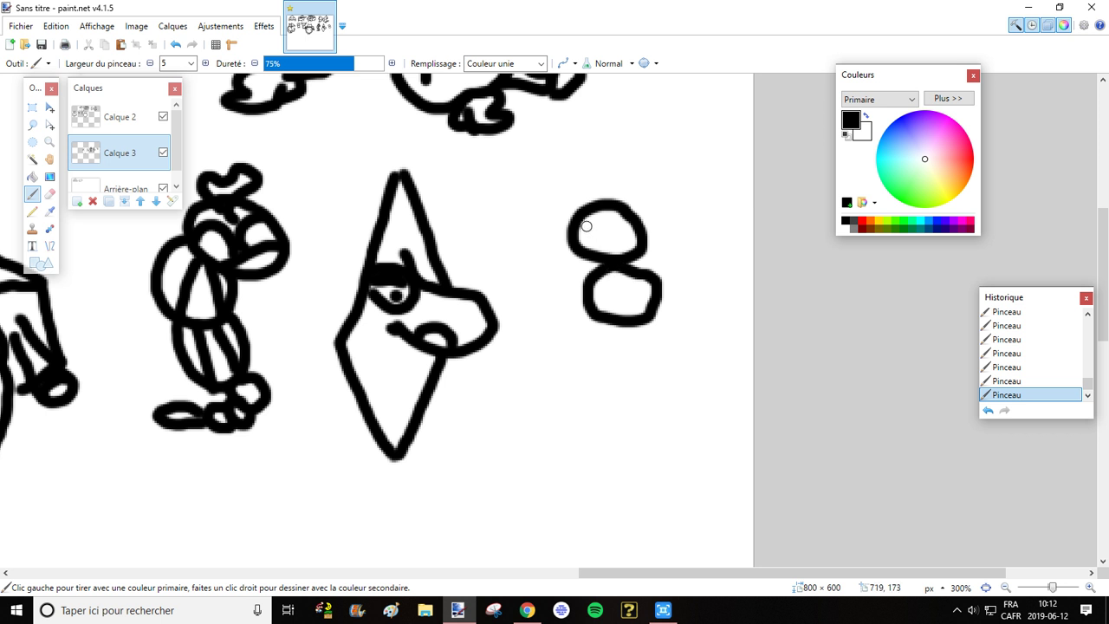
{"action": "mouse_move", "coordinate": [587, 226]}
{"action": "left_mouse_down"}
{"action": "mouse_move", "coordinate": [608, 236]}
{"action": "mouse_move", "coordinate": [599, 255]}
{"action": "left_mouse_up"}
{"action": "left_click_drag", "start_coordinate": [627, 217], "coordinate": [616, 247]}
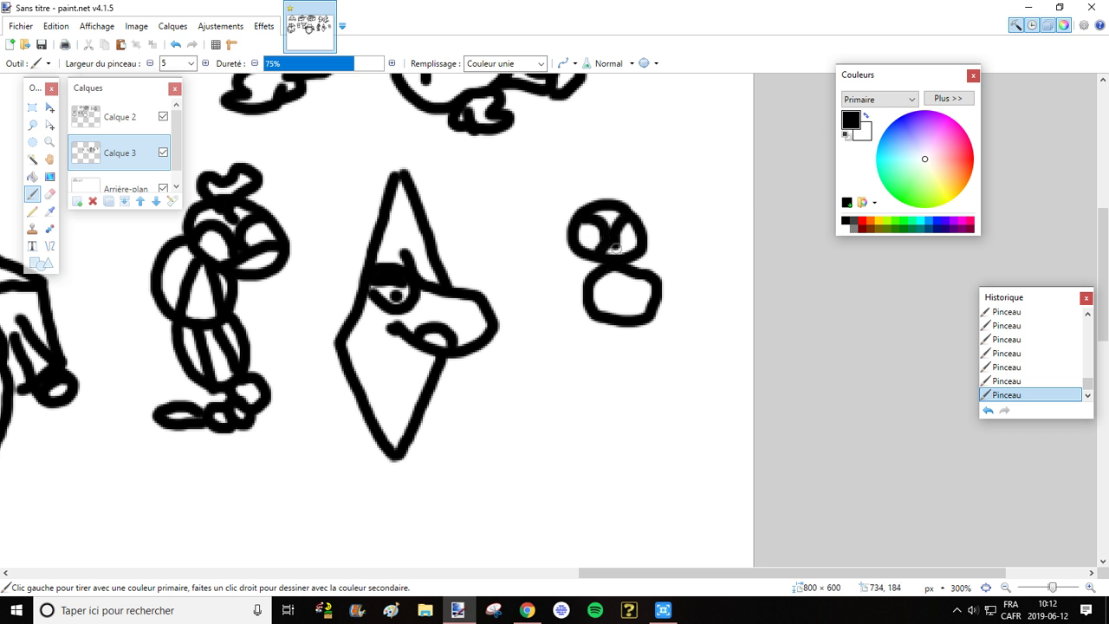
Recheck Butterfree in Chrome and paint two short antennae spreading from the top of its head in paint.net
{"action": "left_click", "coordinate": [527, 610]}
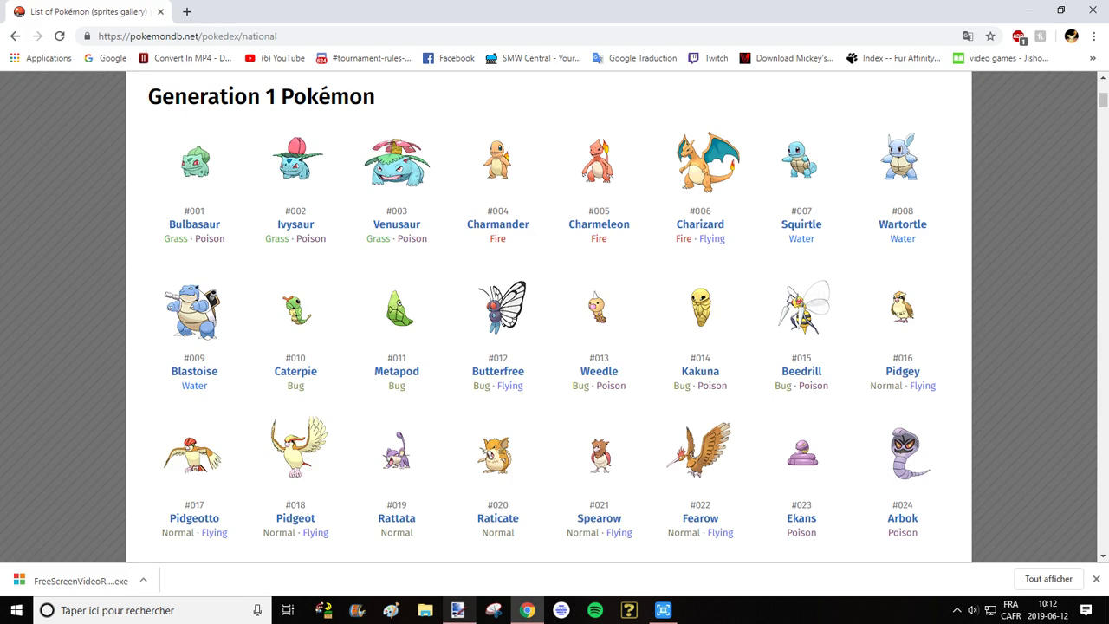
{"action": "left_click", "coordinate": [496, 472]}
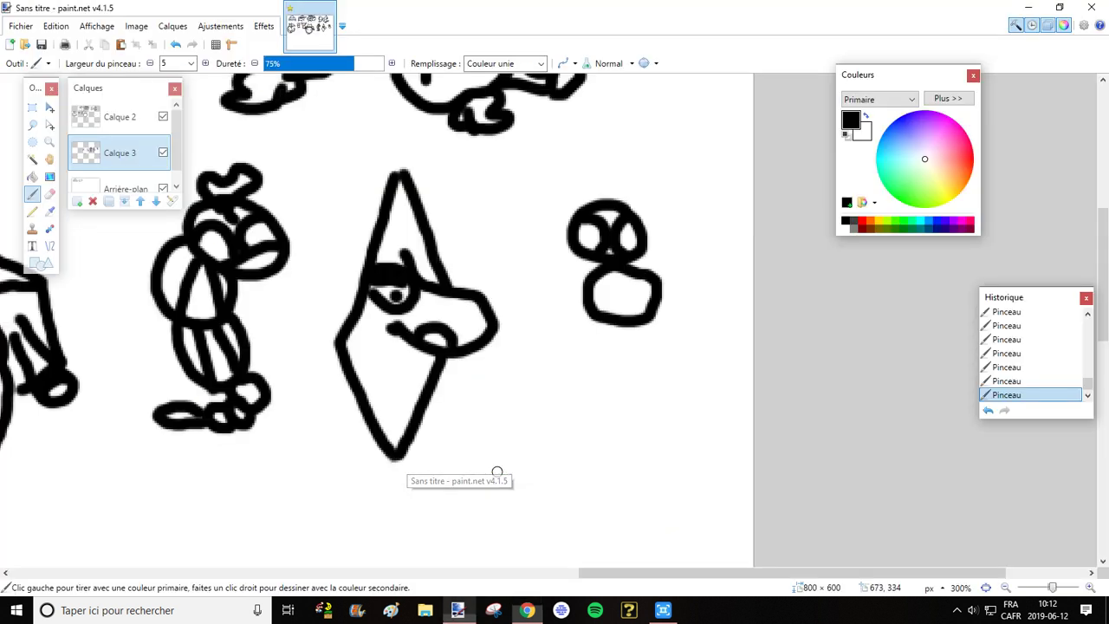
{"action": "left_click_drag", "start_coordinate": [592, 206], "coordinate": [561, 159]}
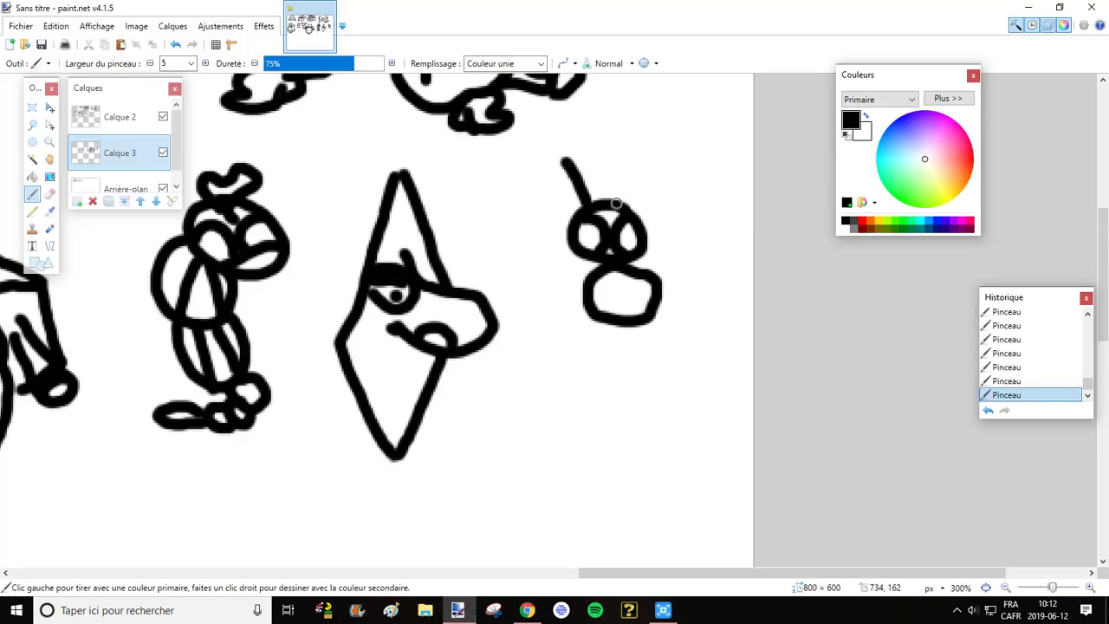
{"action": "left_click_drag", "start_coordinate": [615, 204], "coordinate": [633, 166]}
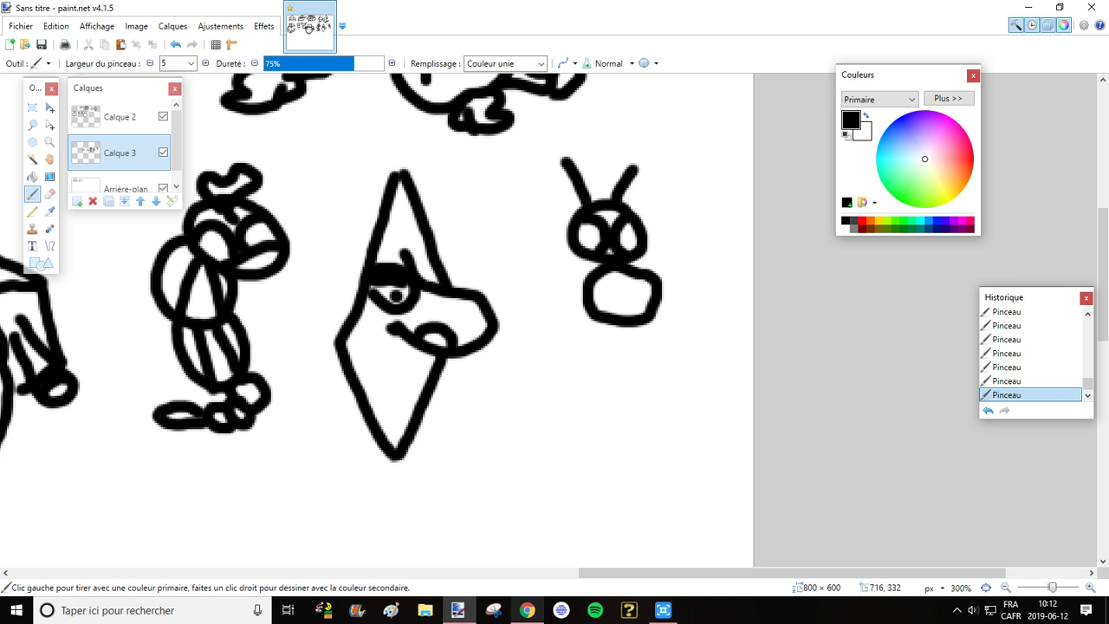
Recheck Butterfree in Chrome and try to paint two small ovals inside its body in paint.net
{"action": "left_click", "coordinate": [527, 609]}
{"action": "left_click", "coordinate": [457, 610]}
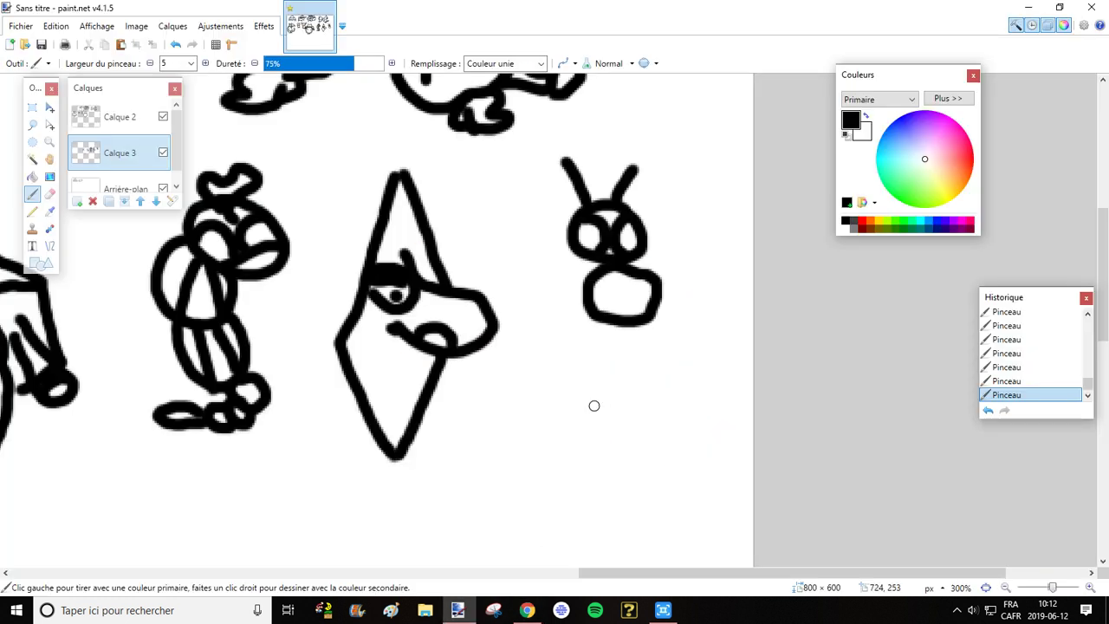
{"action": "mouse_move", "coordinate": [604, 288]}
{"action": "left_mouse_down"}
{"action": "mouse_move", "coordinate": [596, 291]}
{"action": "mouse_move", "coordinate": [615, 306]}
{"action": "mouse_move", "coordinate": [605, 289]}
{"action": "mouse_move", "coordinate": [646, 298]}
{"action": "mouse_move", "coordinate": [637, 290]}
{"action": "left_mouse_up"}
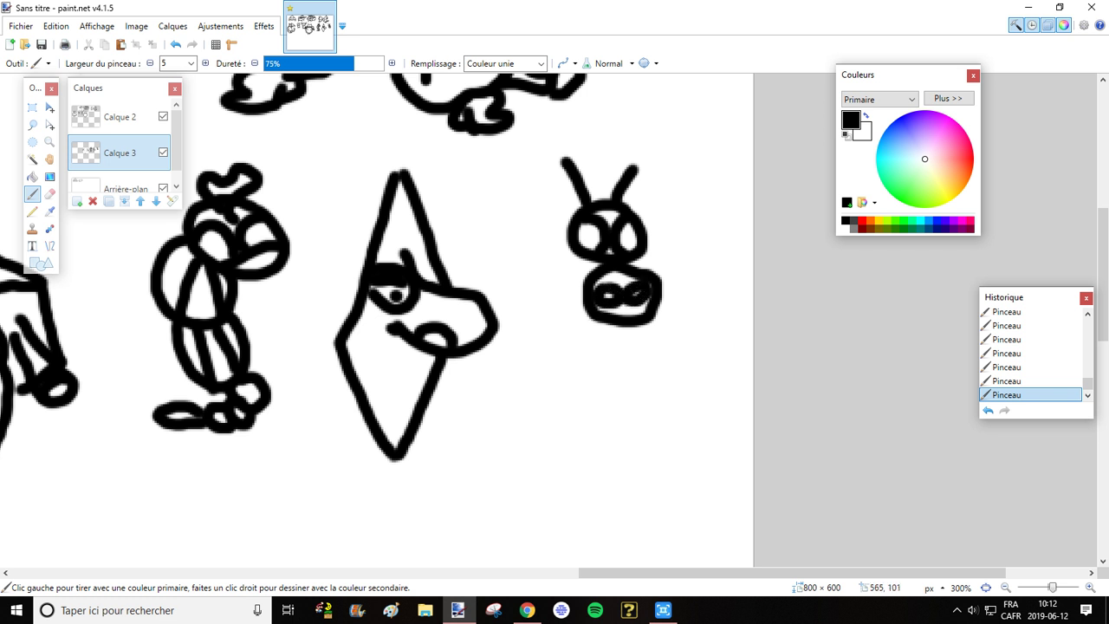
{"action": "left_click", "coordinate": [176, 44]}
{"action": "left_click", "coordinate": [176, 45]}
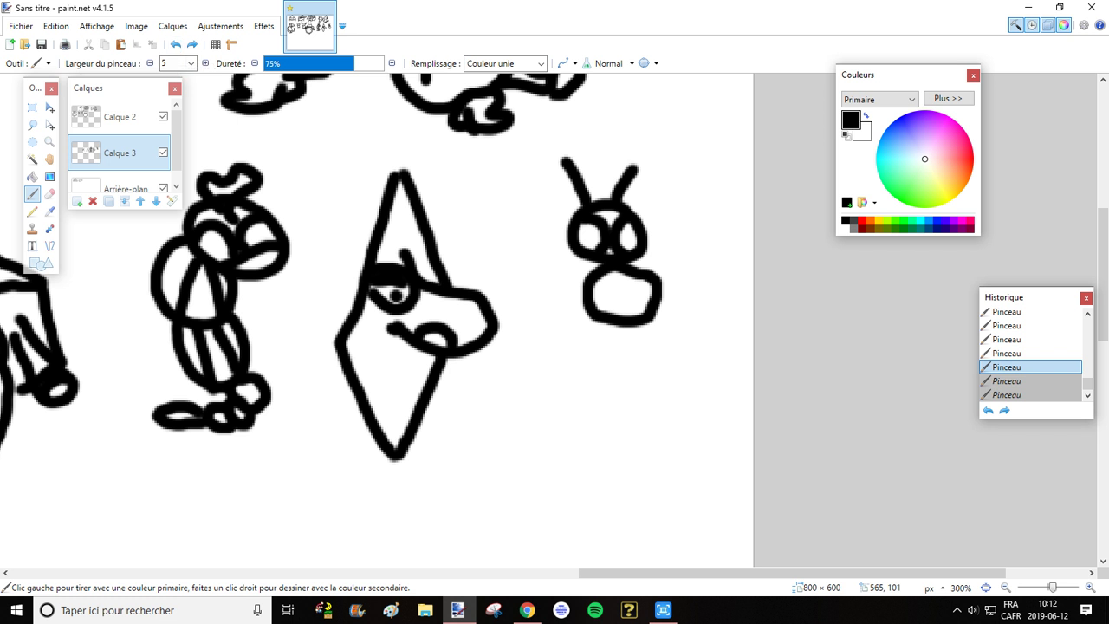
Set the brush width to 4 and paint two small ovals inside Butterfree's body and two narrow pointed feet beneath it
{"action": "left_click", "coordinate": [191, 63]}
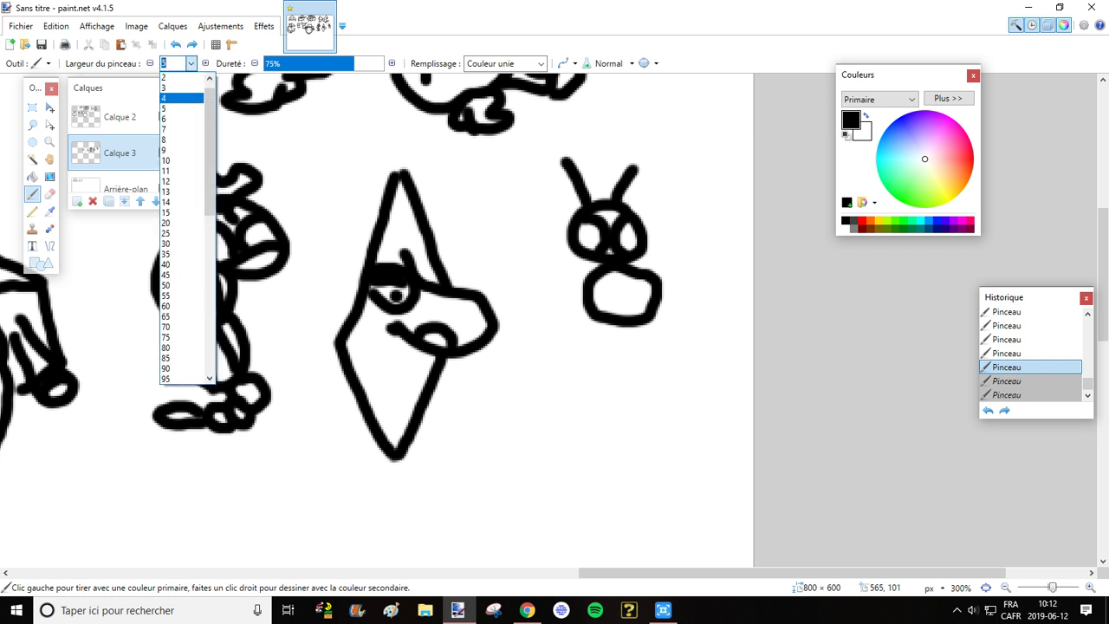
{"action": "left_click", "coordinate": [168, 77]}
{"action": "mouse_move", "coordinate": [597, 289]}
{"action": "left_mouse_down"}
{"action": "mouse_move", "coordinate": [625, 294]}
{"action": "mouse_move", "coordinate": [599, 304]}
{"action": "mouse_move", "coordinate": [594, 294]}
{"action": "mouse_move", "coordinate": [631, 303]}
{"action": "mouse_move", "coordinate": [652, 283]}
{"action": "mouse_move", "coordinate": [614, 305]}
{"action": "mouse_move", "coordinate": [608, 358]}
{"action": "mouse_move", "coordinate": [615, 381]}
{"action": "mouse_move", "coordinate": [622, 319]}
{"action": "mouse_move", "coordinate": [637, 371]}
{"action": "mouse_move", "coordinate": [651, 364]}
{"action": "mouse_move", "coordinate": [648, 321]}
{"action": "mouse_move", "coordinate": [644, 375]}
{"action": "left_mouse_up"}
{"action": "left_click", "coordinate": [175, 44]}
{"action": "left_click_drag", "start_coordinate": [629, 325], "coordinate": [642, 362]}
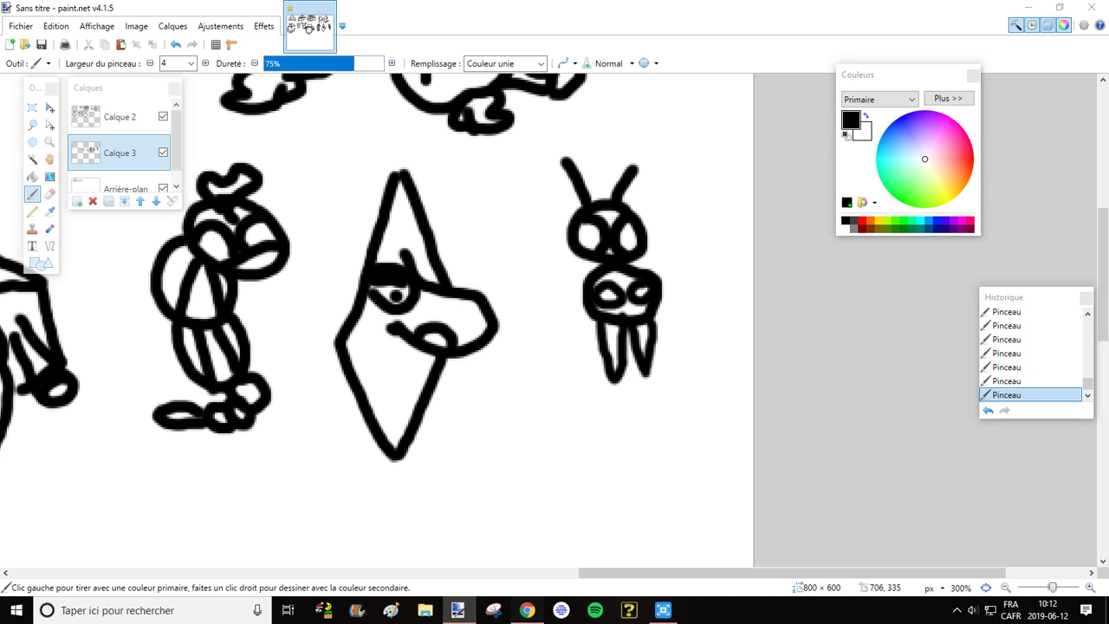
Recheck Butterfree in Chrome and paint its large rounded right wing from the head down to the body in paint.net
{"action": "left_click", "coordinate": [525, 610]}
{"action": "left_click", "coordinate": [458, 610]}
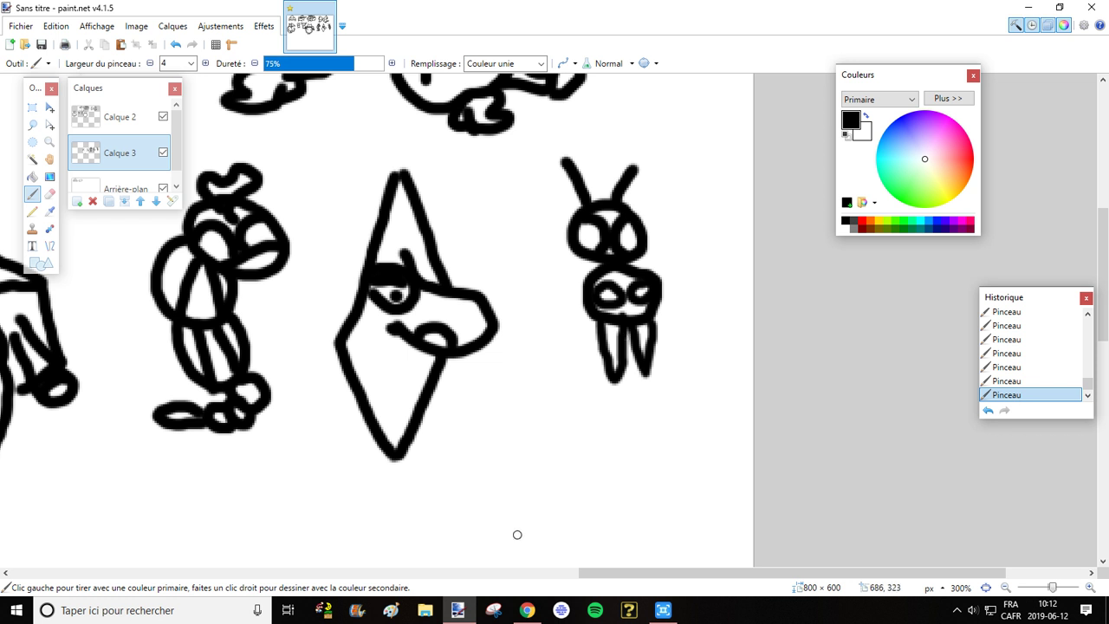
{"action": "left_click", "coordinate": [526, 610]}
{"action": "key", "text": "alt+Tab"}
{"action": "mouse_move", "coordinate": [643, 246]}
{"action": "left_mouse_down"}
{"action": "mouse_move", "coordinate": [686, 190]}
{"action": "mouse_move", "coordinate": [707, 188]}
{"action": "mouse_move", "coordinate": [722, 204]}
{"action": "mouse_move", "coordinate": [716, 372]}
{"action": "mouse_move", "coordinate": [687, 359]}
{"action": "mouse_move", "coordinate": [649, 305]}
{"action": "left_mouse_up"}
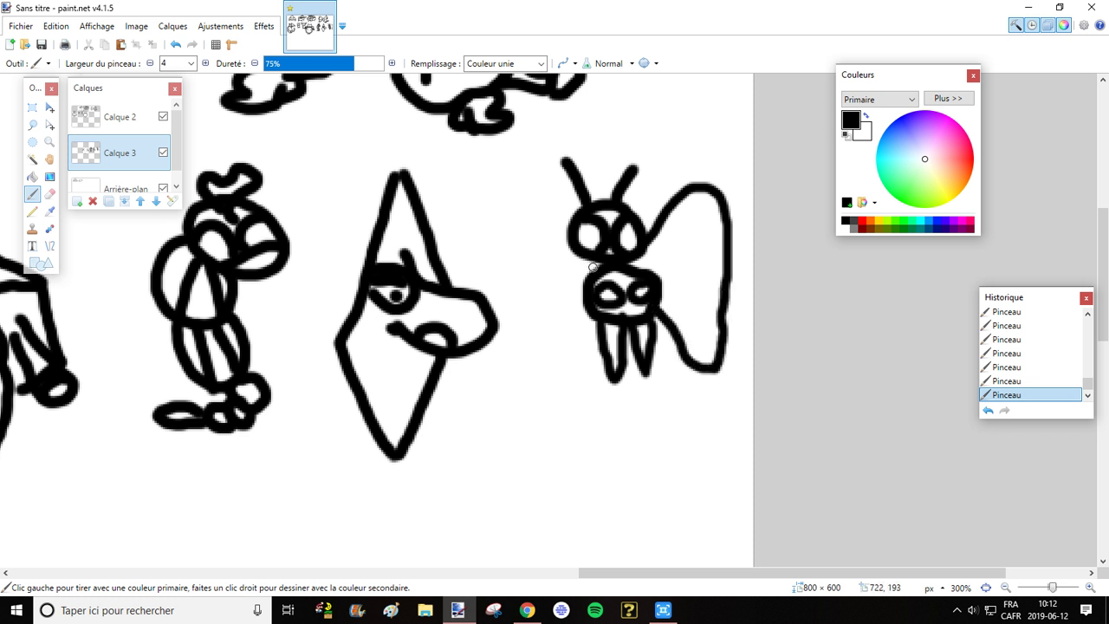
Paint Butterfree's large left wing from the side of its head down to the lower body
{"action": "mouse_move", "coordinate": [592, 266]}
{"action": "left_mouse_down"}
{"action": "mouse_move", "coordinate": [532, 204]}
{"action": "mouse_move", "coordinate": [522, 212]}
{"action": "left_mouse_up"}
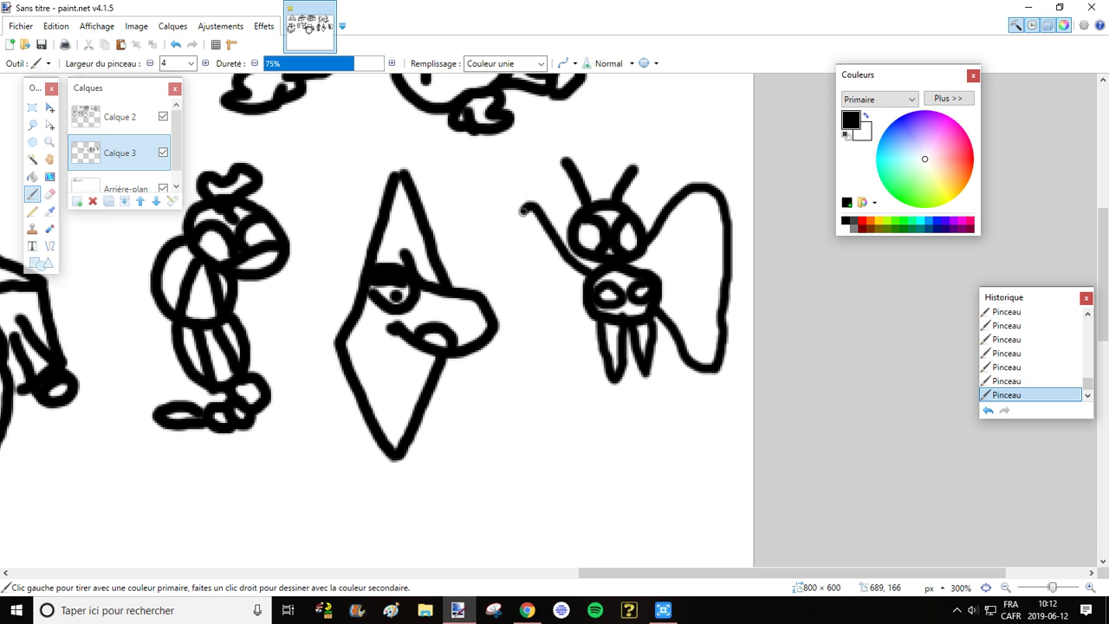
{"action": "key", "text": "ctrl+z"}
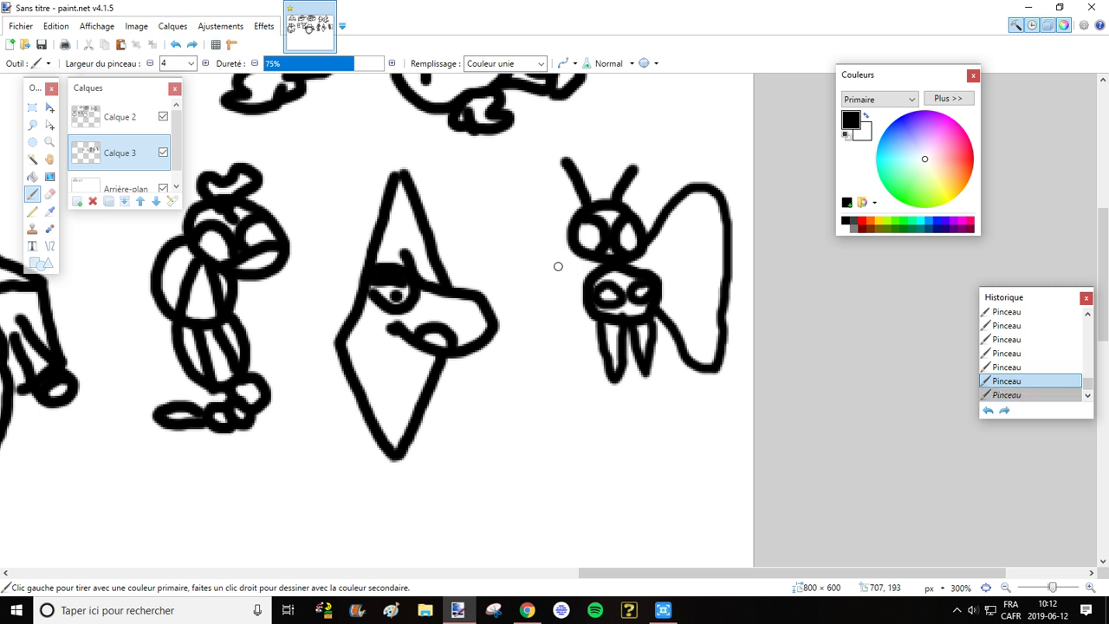
{"action": "left_click_drag", "start_coordinate": [587, 277], "coordinate": [567, 240]}
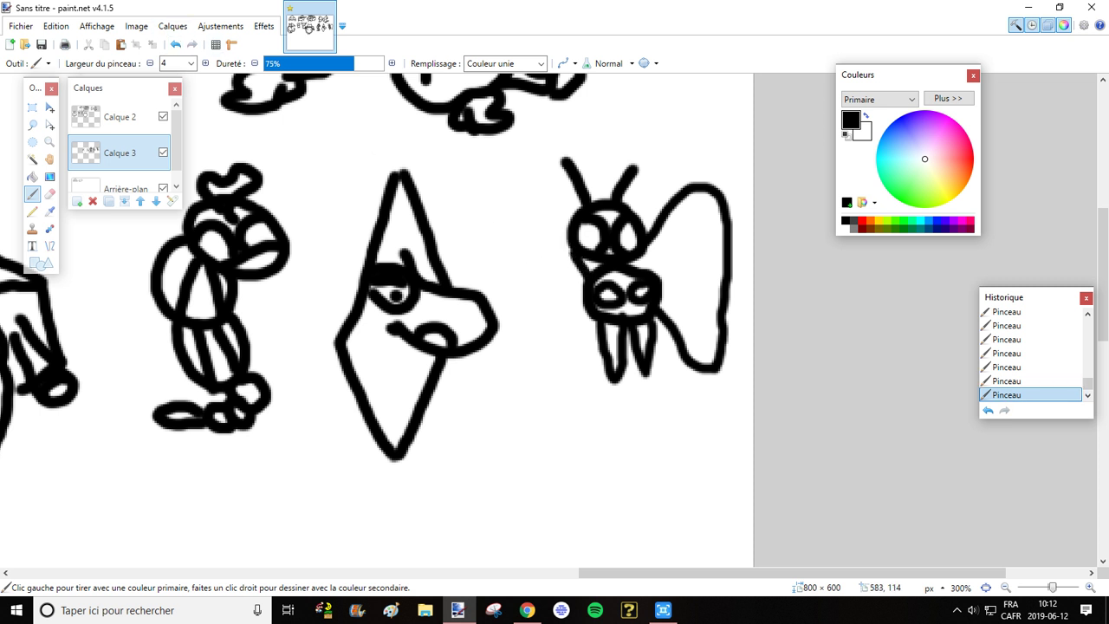
{"action": "left_click", "coordinate": [175, 44]}
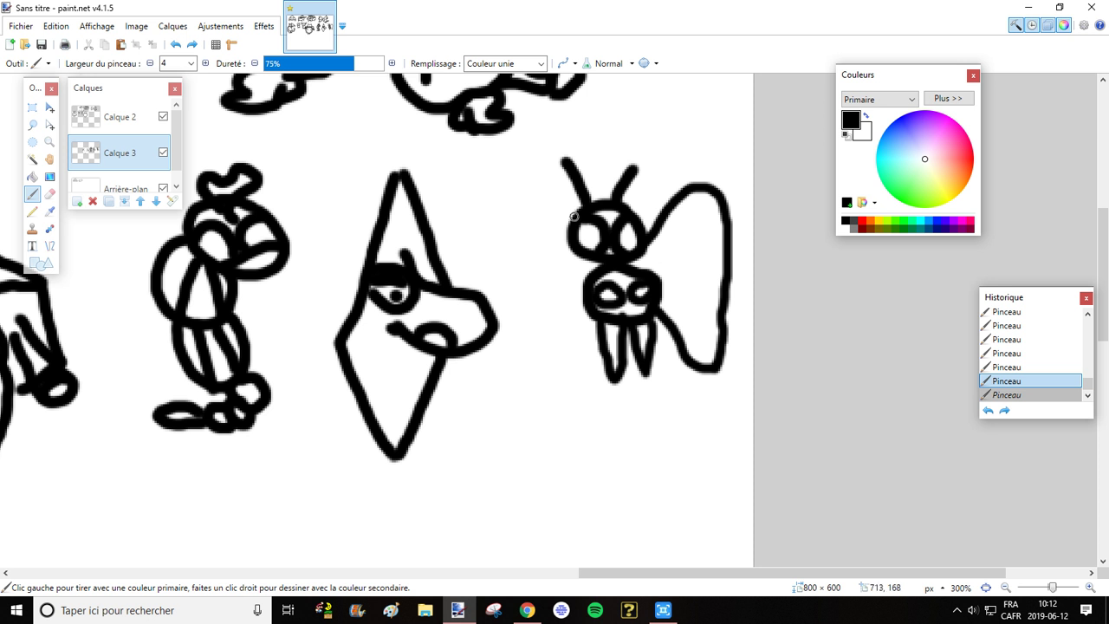
{"action": "mouse_move", "coordinate": [573, 216]}
{"action": "left_mouse_down"}
{"action": "mouse_move", "coordinate": [553, 178]}
{"action": "mouse_move", "coordinate": [529, 209]}
{"action": "mouse_move", "coordinate": [532, 327]}
{"action": "mouse_move", "coordinate": [545, 366]}
{"action": "mouse_move", "coordinate": [556, 371]}
{"action": "mouse_move", "coordinate": [578, 308]}
{"action": "left_mouse_up"}
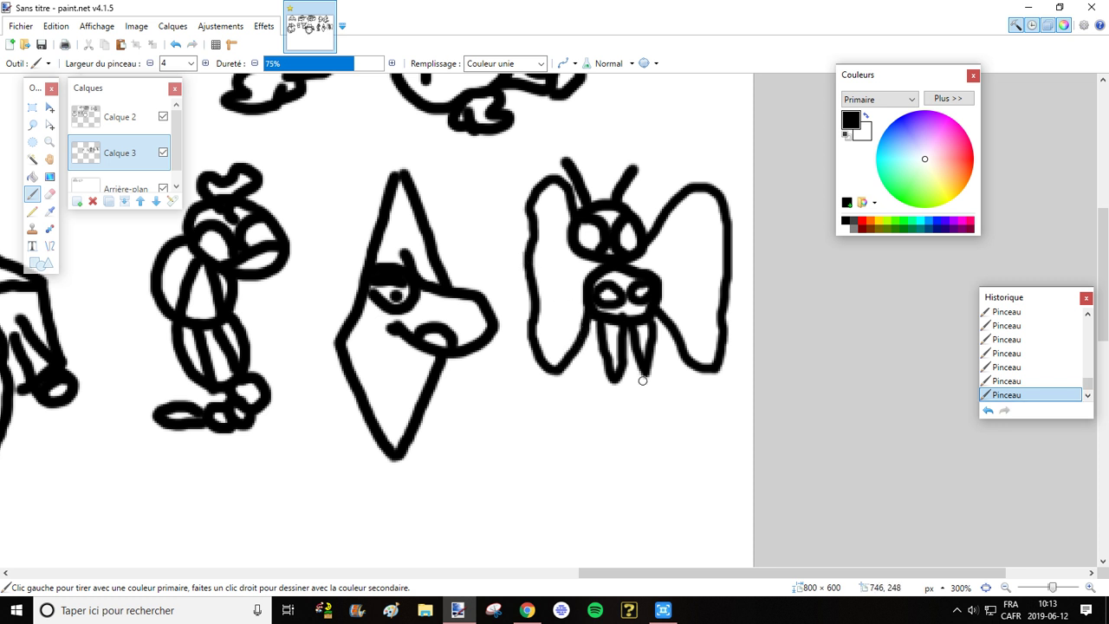
Check Weedle in Chrome and, in the blank area below Charizard in paint.net, paint its round head with two eyes, a rounded mouth and a pointed horn
{"action": "left_click_drag", "start_coordinate": [598, 572], "coordinate": [192, 573]}
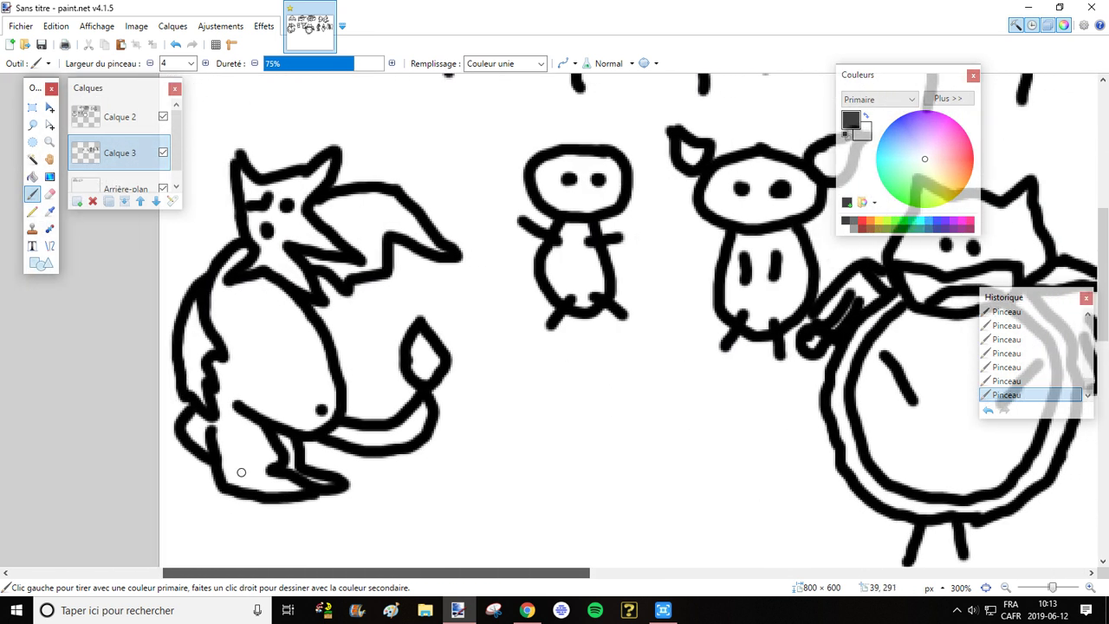
{"action": "scroll", "coordinate": [325, 360], "scroll_direction": "down", "scroll_amount": 5}
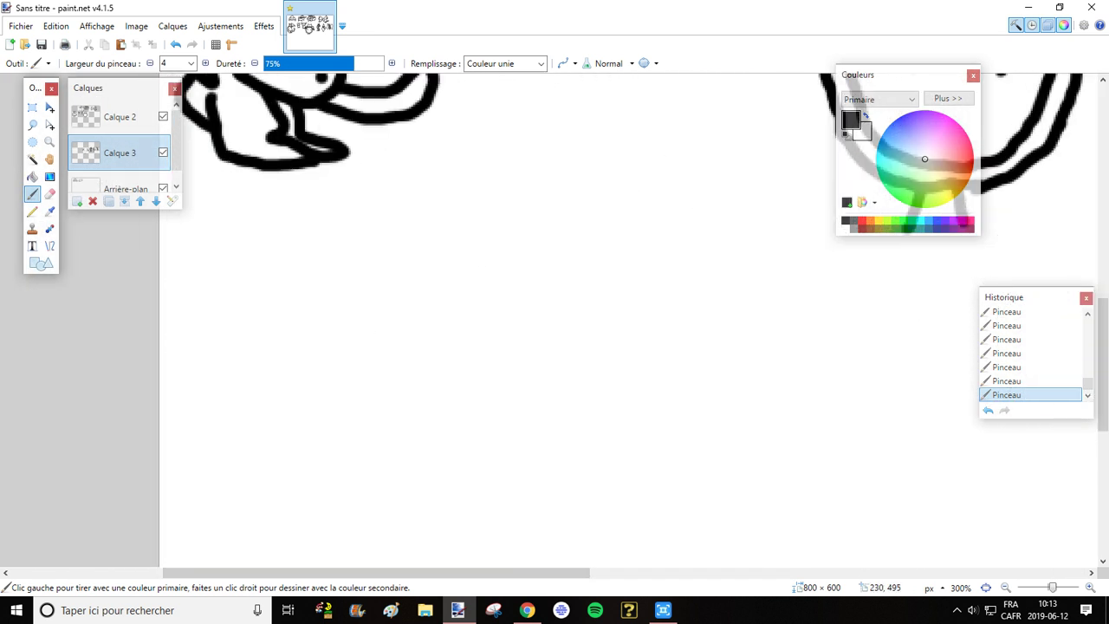
{"action": "left_click", "coordinate": [527, 610]}
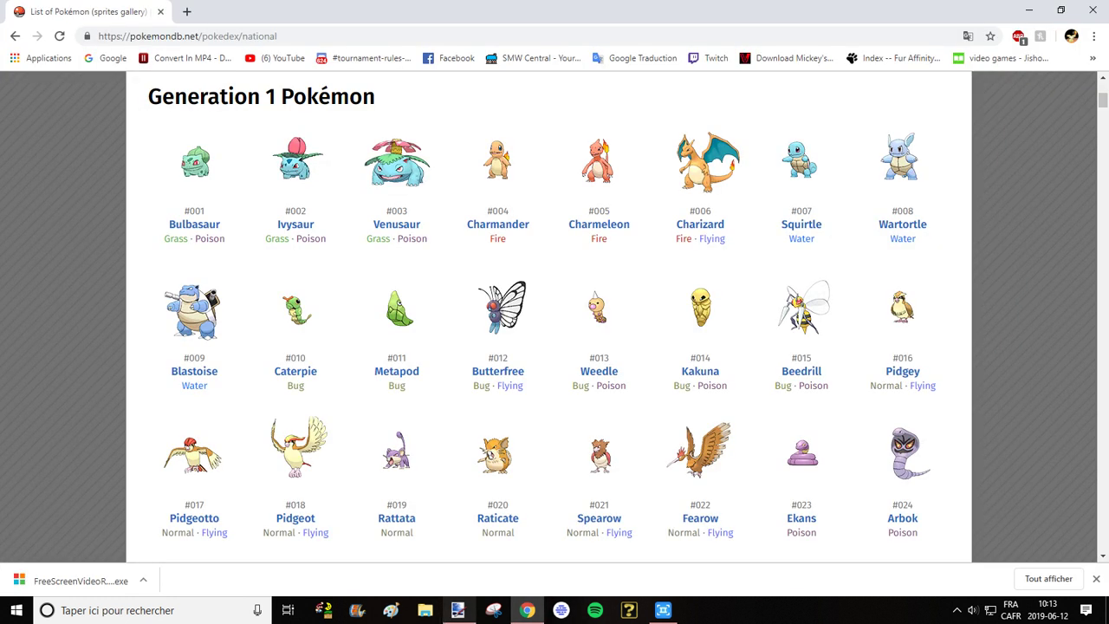
{"action": "mouse_move", "coordinate": [457, 610]}
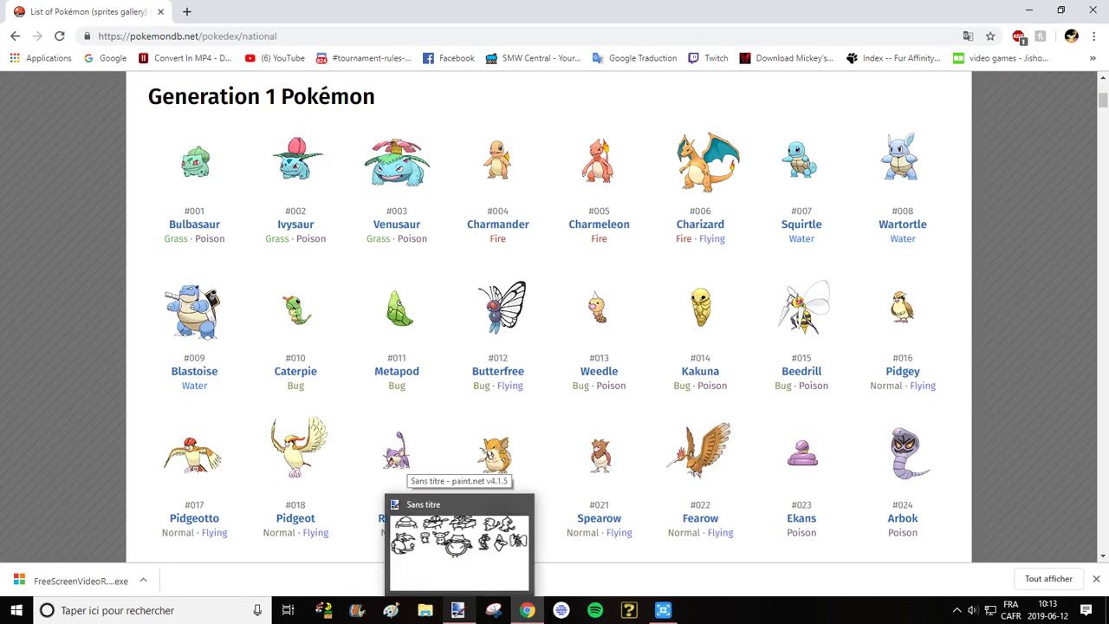
{"action": "left_click", "coordinate": [459, 542]}
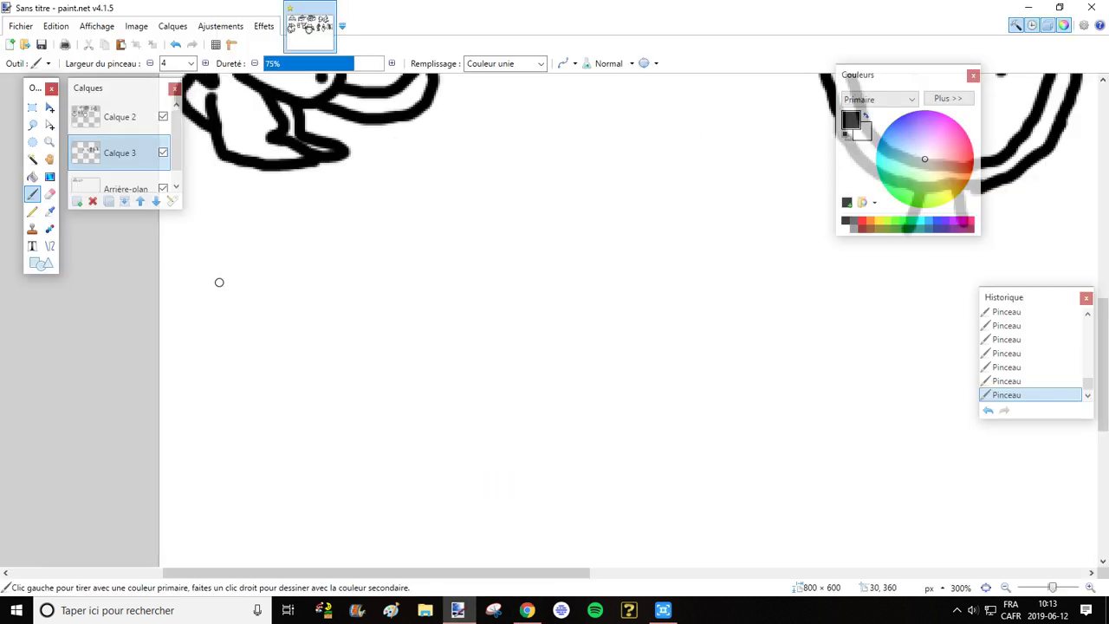
{"action": "mouse_move", "coordinate": [434, 281]}
{"action": "left_mouse_down"}
{"action": "mouse_move", "coordinate": [367, 306]}
{"action": "mouse_move", "coordinate": [380, 345]}
{"action": "mouse_move", "coordinate": [413, 359]}
{"action": "mouse_move", "coordinate": [459, 343]}
{"action": "mouse_move", "coordinate": [461, 306]}
{"action": "mouse_move", "coordinate": [439, 284]}
{"action": "left_mouse_up"}
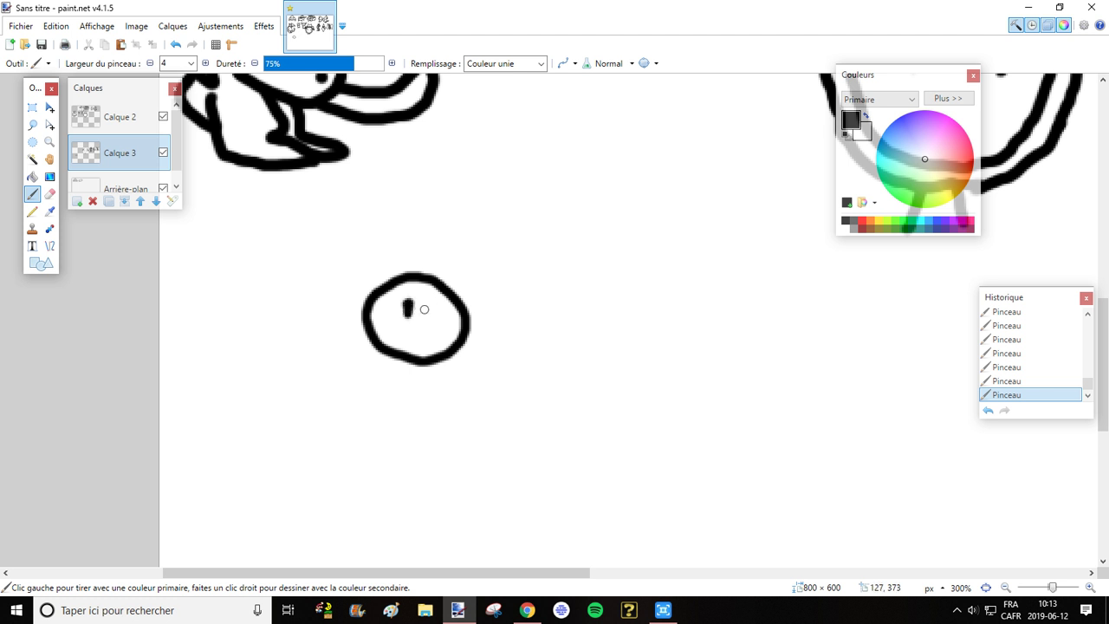
{"action": "mouse_move", "coordinate": [430, 305]}
{"action": "left_mouse_down"}
{"action": "mouse_move", "coordinate": [441, 343]}
{"action": "mouse_move", "coordinate": [420, 355]}
{"action": "mouse_move", "coordinate": [395, 343]}
{"action": "mouse_move", "coordinate": [400, 332]}
{"action": "left_mouse_up"}
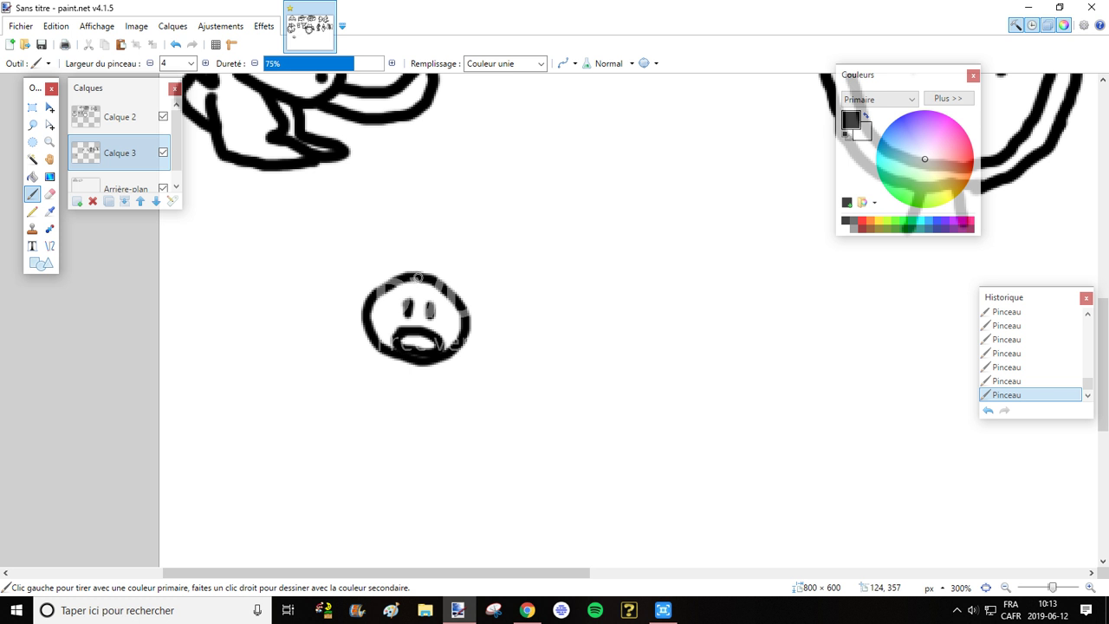
{"action": "left_click_drag", "start_coordinate": [394, 284], "coordinate": [435, 232]}
{"action": "left_click_drag", "start_coordinate": [444, 289], "coordinate": [433, 234]}
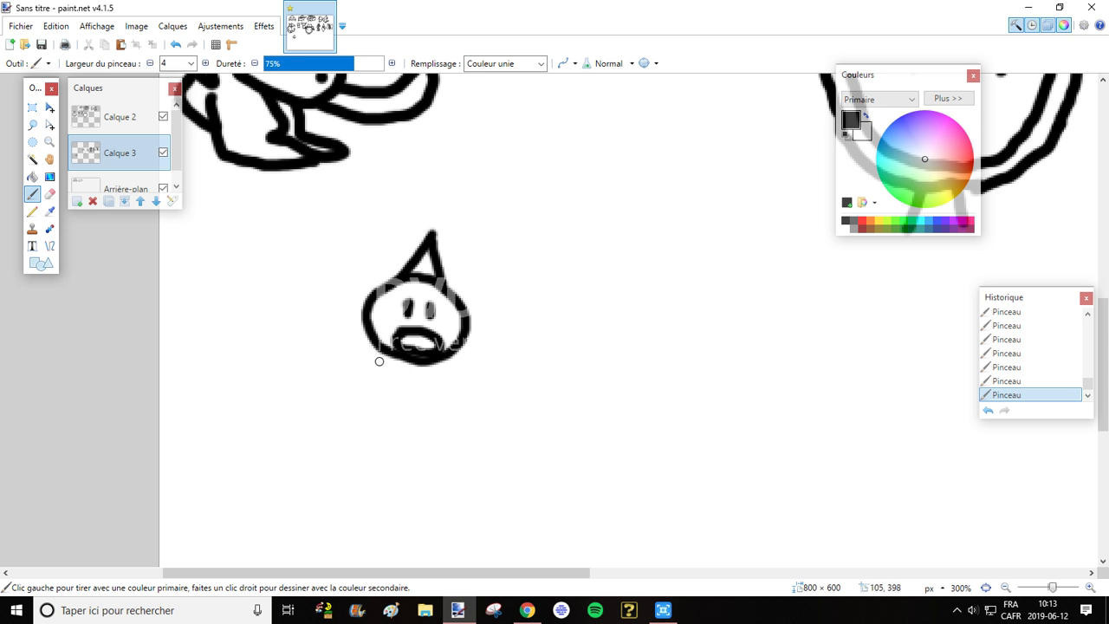
Paint Weedle's segmented body curving up behind its head, tapering through smaller segments to a pointed tail spike
{"action": "mouse_move", "coordinate": [399, 360]}
{"action": "left_mouse_down"}
{"action": "mouse_move", "coordinate": [344, 343]}
{"action": "mouse_move", "coordinate": [364, 300]}
{"action": "mouse_move", "coordinate": [360, 318]}
{"action": "mouse_move", "coordinate": [345, 287]}
{"action": "mouse_move", "coordinate": [326, 287]}
{"action": "mouse_move", "coordinate": [316, 296]}
{"action": "mouse_move", "coordinate": [331, 337]}
{"action": "left_mouse_up"}
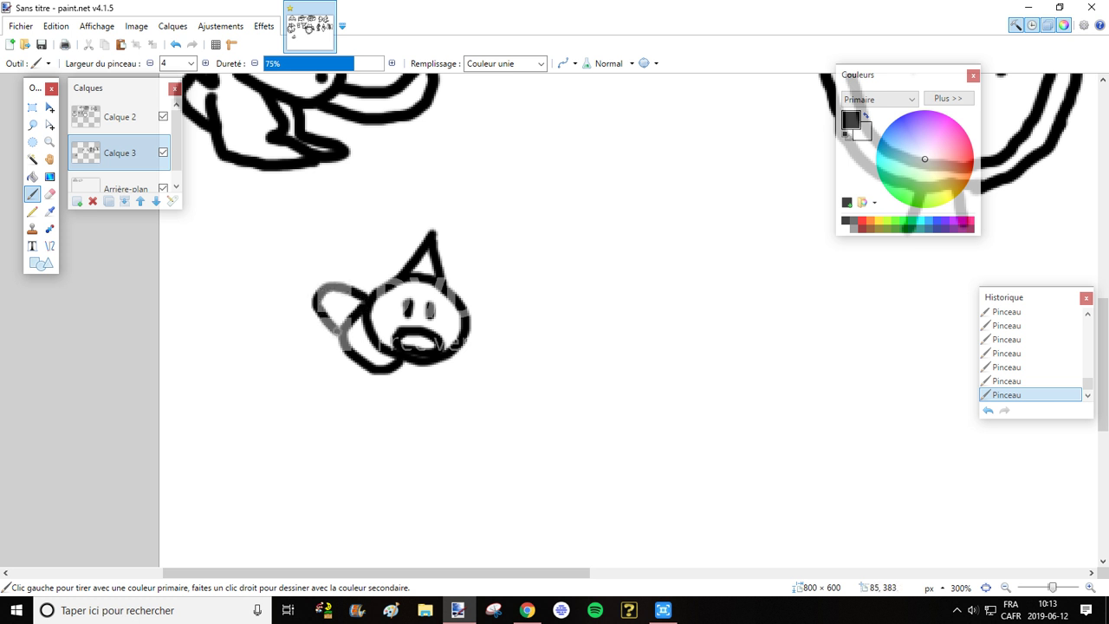
{"action": "mouse_move", "coordinate": [335, 281]}
{"action": "left_mouse_down"}
{"action": "mouse_move", "coordinate": [303, 274]}
{"action": "mouse_move", "coordinate": [321, 286]}
{"action": "mouse_move", "coordinate": [297, 253]}
{"action": "mouse_move", "coordinate": [296, 281]}
{"action": "left_mouse_up"}
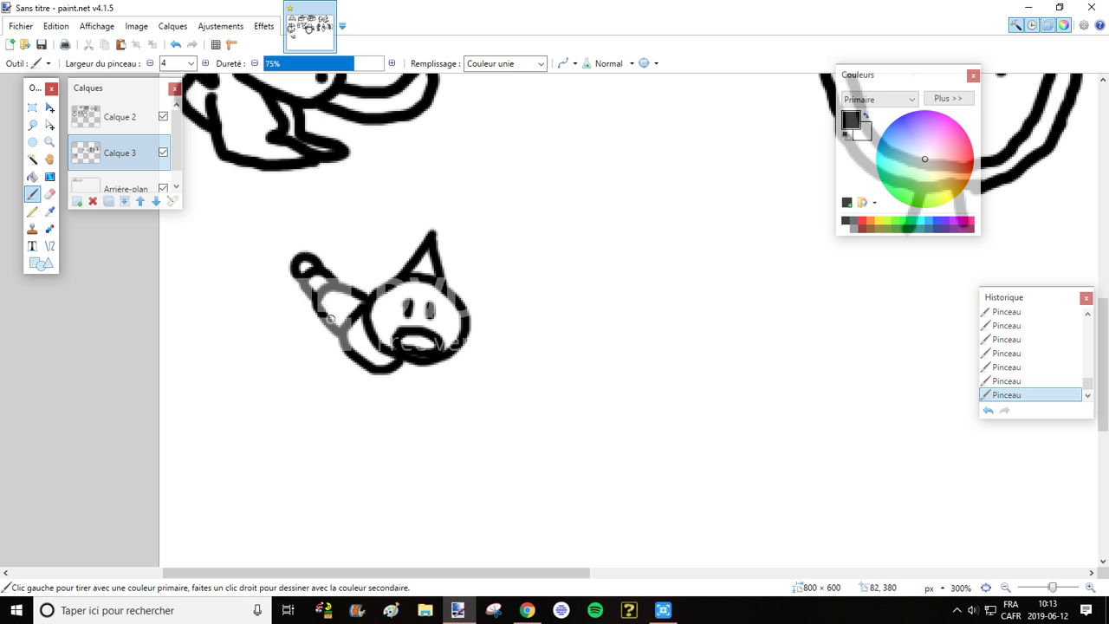
{"action": "left_click_drag", "start_coordinate": [302, 251], "coordinate": [277, 225]}
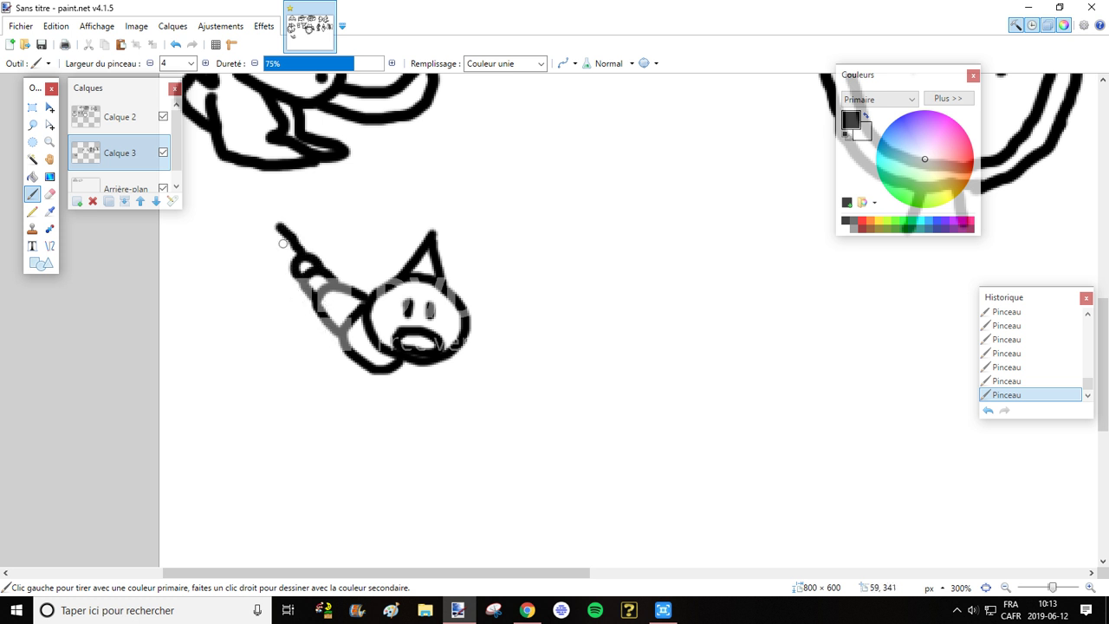
{"action": "left_click_drag", "start_coordinate": [288, 269], "coordinate": [278, 227]}
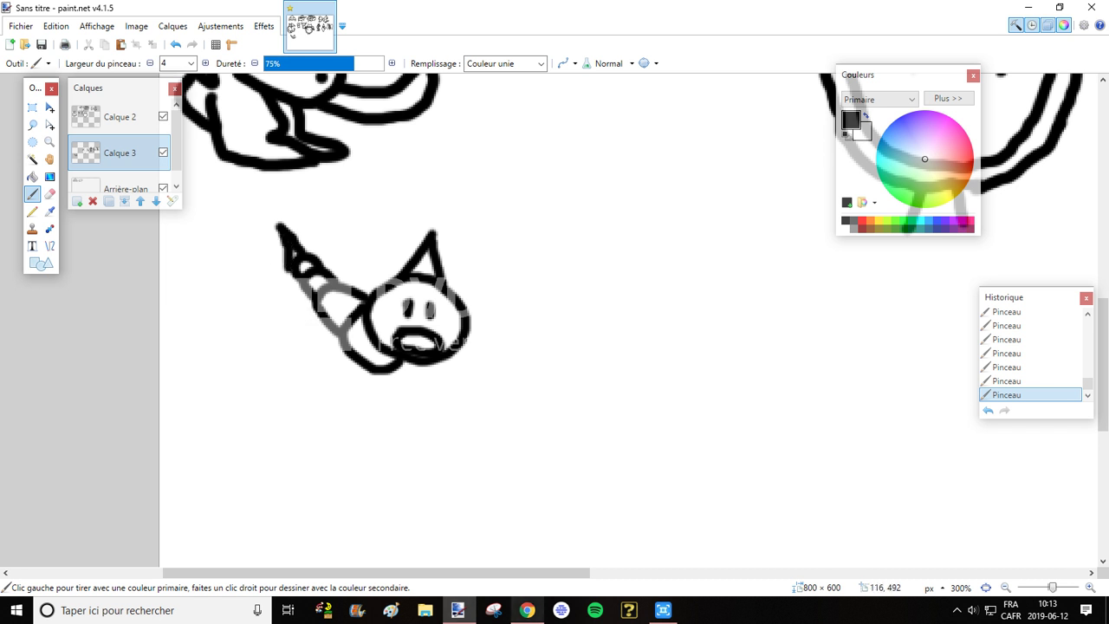
Recheck Weedle in Chrome and paint a row of small round feet along the underside of its body in paint.net
{"action": "left_click", "coordinate": [526, 610]}
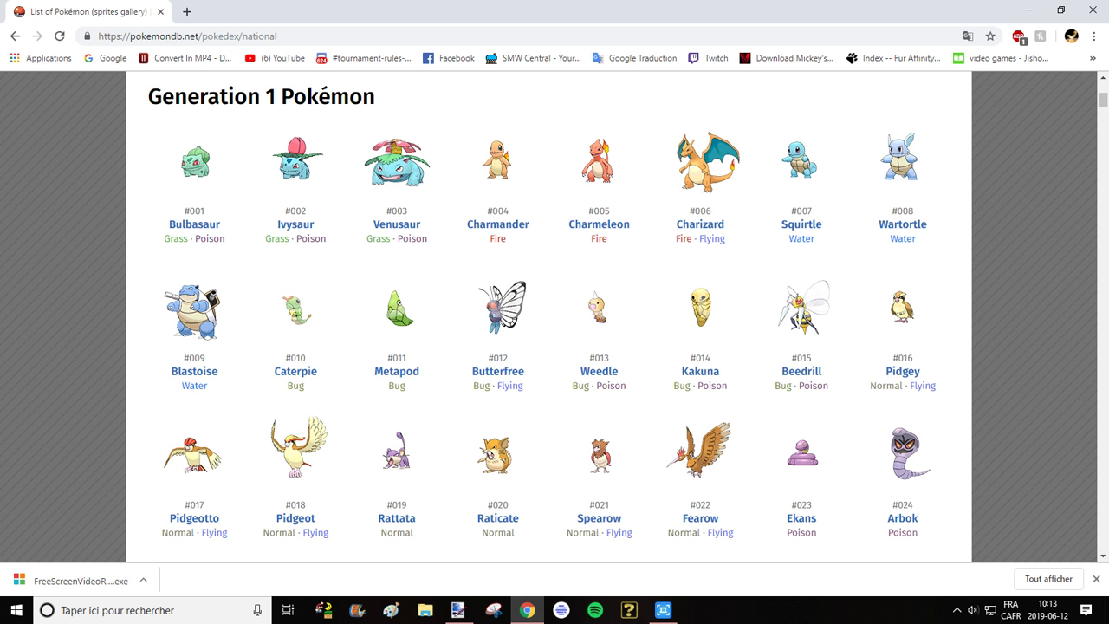
{"action": "left_click", "coordinate": [458, 610]}
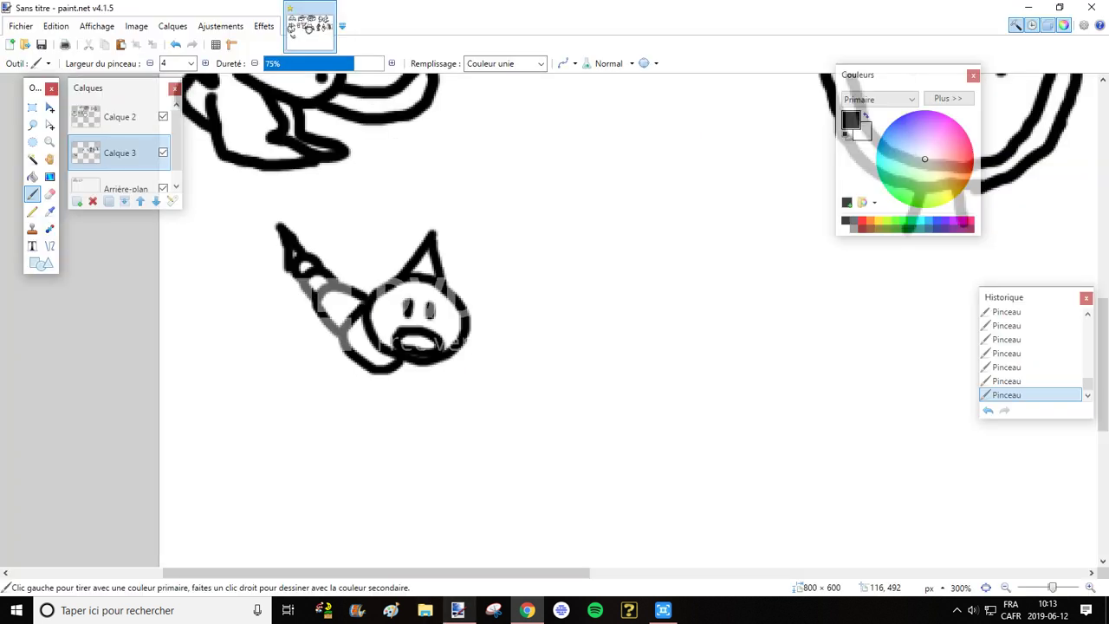
{"action": "mouse_move", "coordinate": [386, 375]}
{"action": "left_mouse_down"}
{"action": "mouse_move", "coordinate": [372, 394]}
{"action": "mouse_move", "coordinate": [360, 368]}
{"action": "mouse_move", "coordinate": [336, 368]}
{"action": "mouse_move", "coordinate": [361, 371]}
{"action": "left_mouse_up"}
{"action": "left_click_drag", "start_coordinate": [339, 333], "coordinate": [331, 342]}
{"action": "mouse_move", "coordinate": [313, 303]}
{"action": "left_mouse_down"}
{"action": "mouse_move", "coordinate": [299, 305]}
{"action": "mouse_move", "coordinate": [311, 287]}
{"action": "mouse_move", "coordinate": [301, 283]}
{"action": "left_mouse_up"}
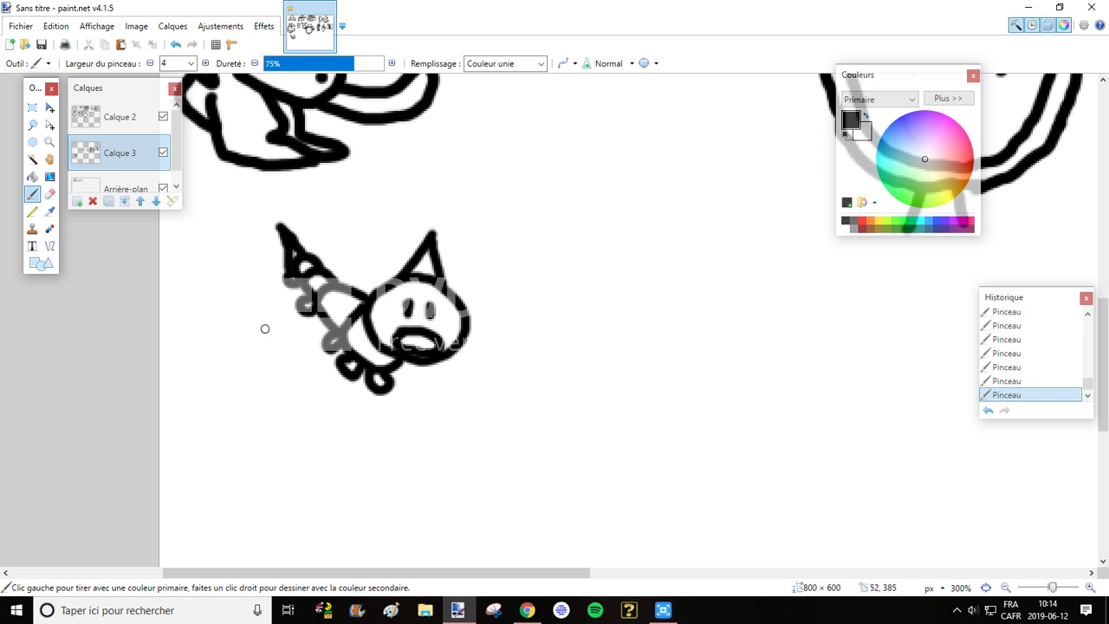
Check Kakuna in Chrome and, beside Weedle in paint.net, paint its oval head with a pointed arm hanging from each side
{"action": "left_click_drag", "start_coordinate": [376, 573], "coordinate": [429, 573]}
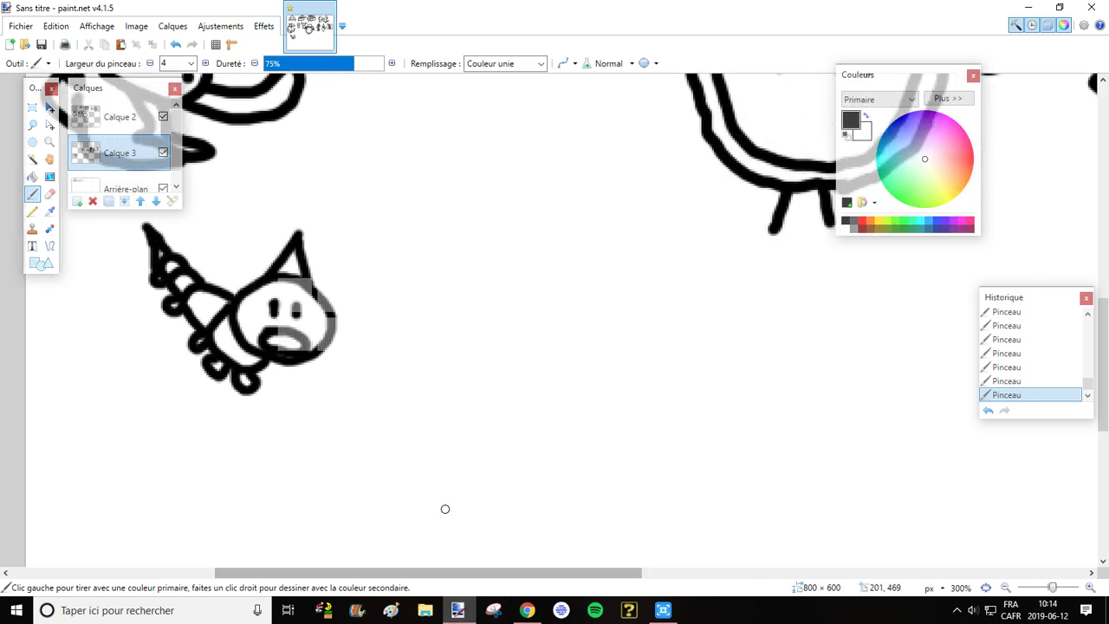
{"action": "key", "text": "alt+Tab"}
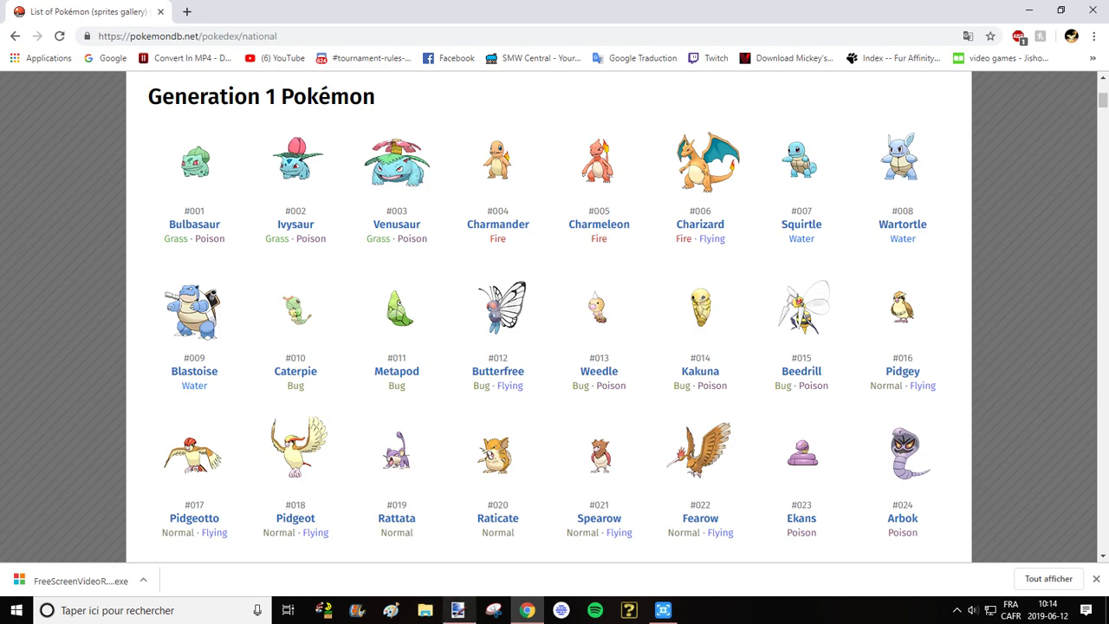
{"action": "left_click", "coordinate": [457, 610]}
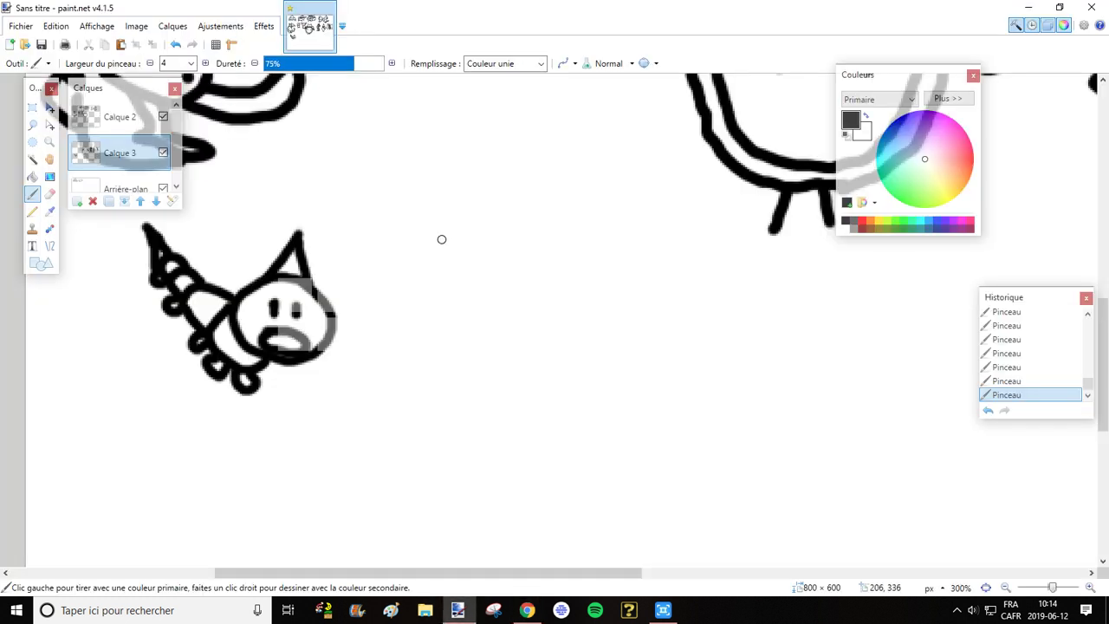
{"action": "mouse_move", "coordinate": [429, 227]}
{"action": "left_mouse_down"}
{"action": "mouse_move", "coordinate": [474, 221]}
{"action": "mouse_move", "coordinate": [518, 243]}
{"action": "mouse_move", "coordinate": [517, 278]}
{"action": "mouse_move", "coordinate": [468, 290]}
{"action": "mouse_move", "coordinate": [421, 267]}
{"action": "mouse_move", "coordinate": [436, 224]}
{"action": "left_mouse_up"}
{"action": "mouse_move", "coordinate": [427, 279]}
{"action": "left_mouse_down"}
{"action": "mouse_move", "coordinate": [450, 331]}
{"action": "mouse_move", "coordinate": [413, 296]}
{"action": "mouse_move", "coordinate": [447, 335]}
{"action": "mouse_move", "coordinate": [418, 263]}
{"action": "mouse_move", "coordinate": [439, 357]}
{"action": "mouse_move", "coordinate": [447, 329]}
{"action": "left_mouse_up"}
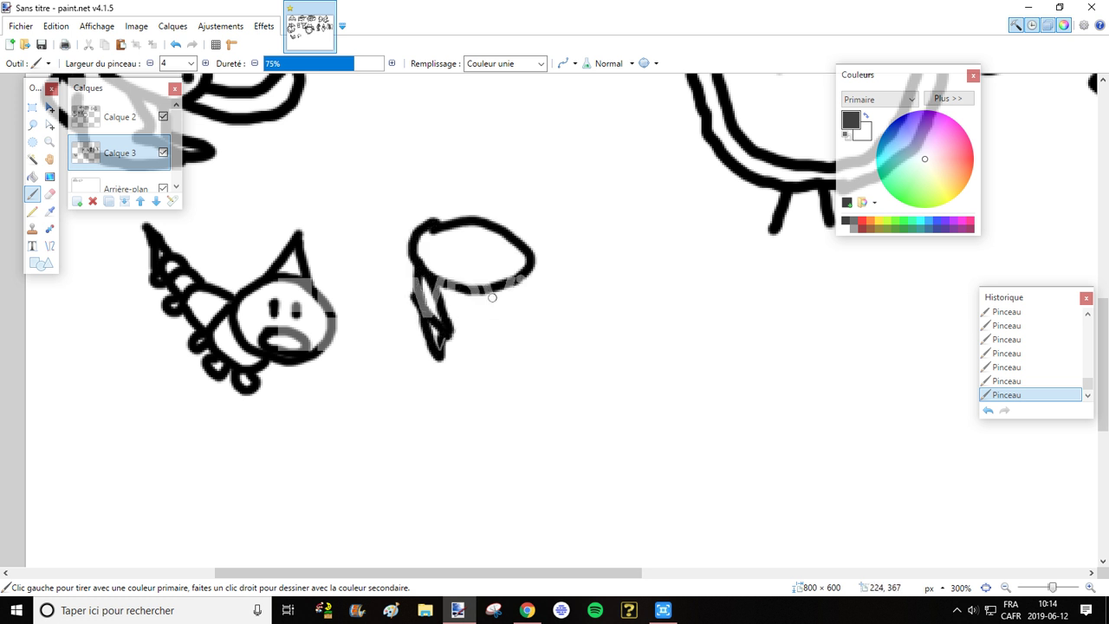
{"action": "mouse_move", "coordinate": [524, 278]}
{"action": "left_mouse_down"}
{"action": "mouse_move", "coordinate": [503, 312]}
{"action": "mouse_move", "coordinate": [539, 279]}
{"action": "mouse_move", "coordinate": [528, 342]}
{"action": "mouse_move", "coordinate": [512, 310]}
{"action": "left_mouse_up"}
Paint Kakuna's lower body tapering to a point and add two short horizontal dashes for eyes
{"action": "mouse_move", "coordinate": [436, 353]}
{"action": "left_mouse_down"}
{"action": "mouse_move", "coordinate": [439, 376]}
{"action": "mouse_move", "coordinate": [475, 411]}
{"action": "left_mouse_up"}
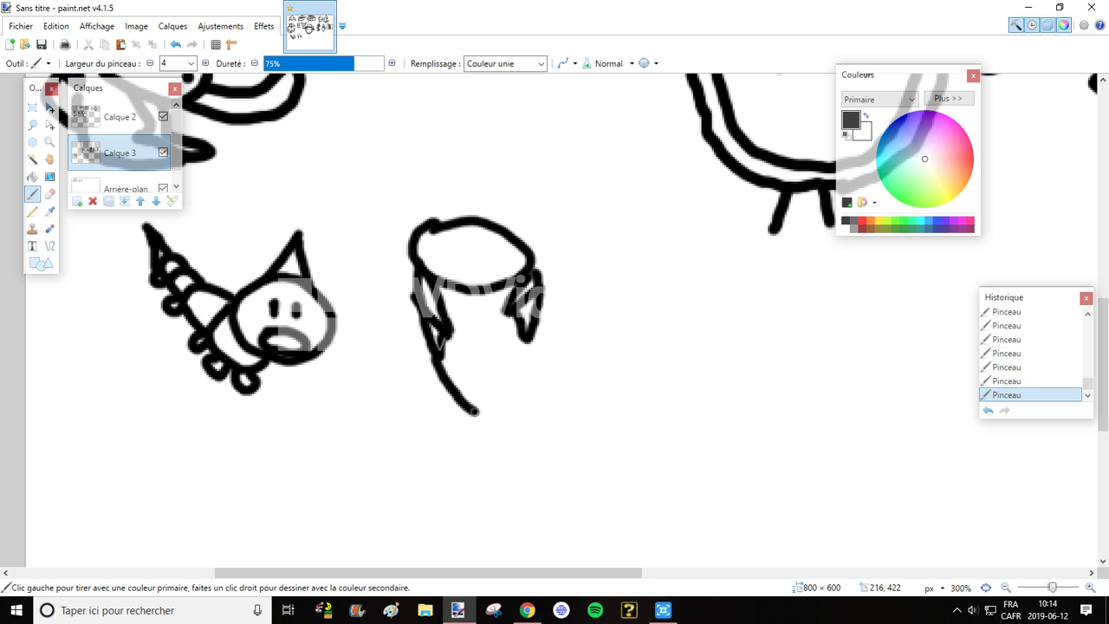
{"action": "left_click_drag", "start_coordinate": [529, 342], "coordinate": [473, 416]}
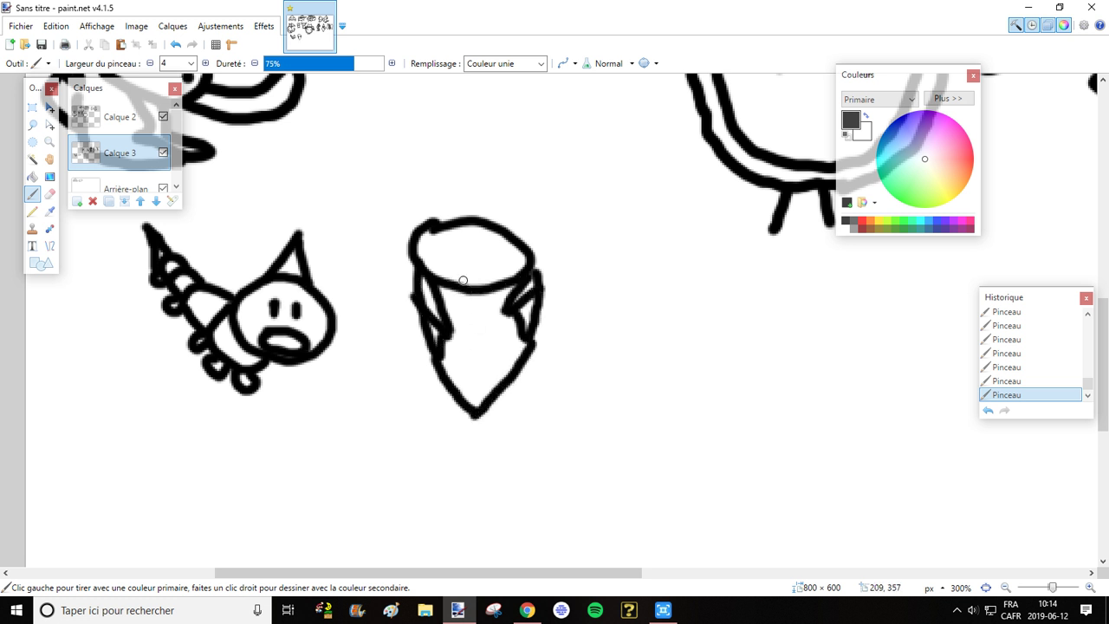
{"action": "left_click_drag", "start_coordinate": [438, 251], "coordinate": [511, 255]}
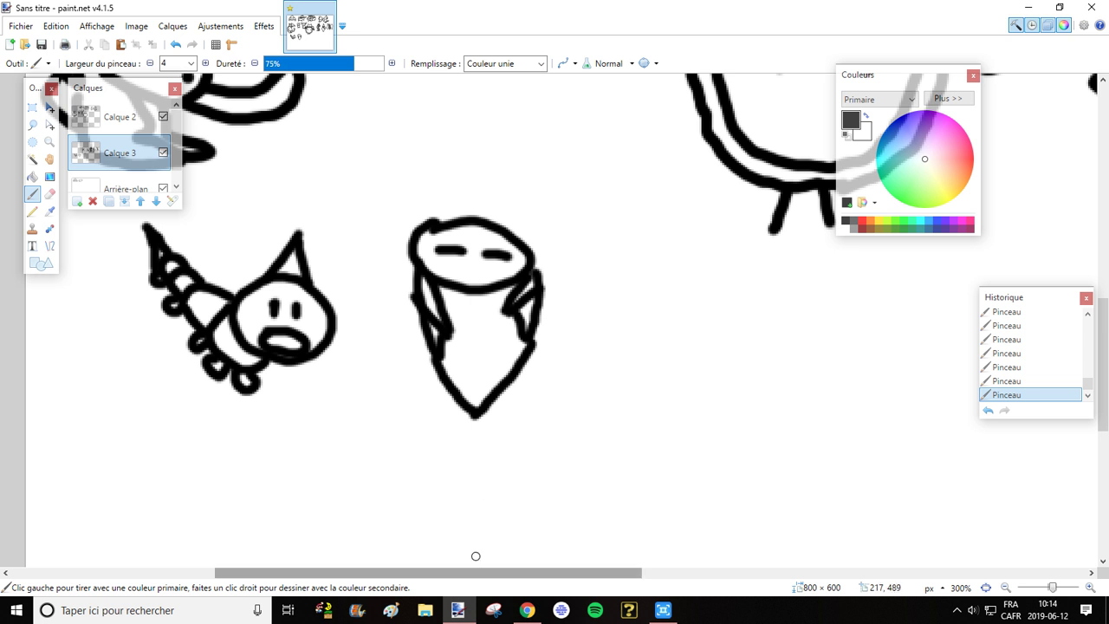
Check Beedrill in Chrome and paint its small round head with two eyes in the blank space between Charizard and Blastoise in paint.net
{"action": "scroll", "coordinate": [492, 453], "scroll_direction": "up", "scroll_amount": 3}
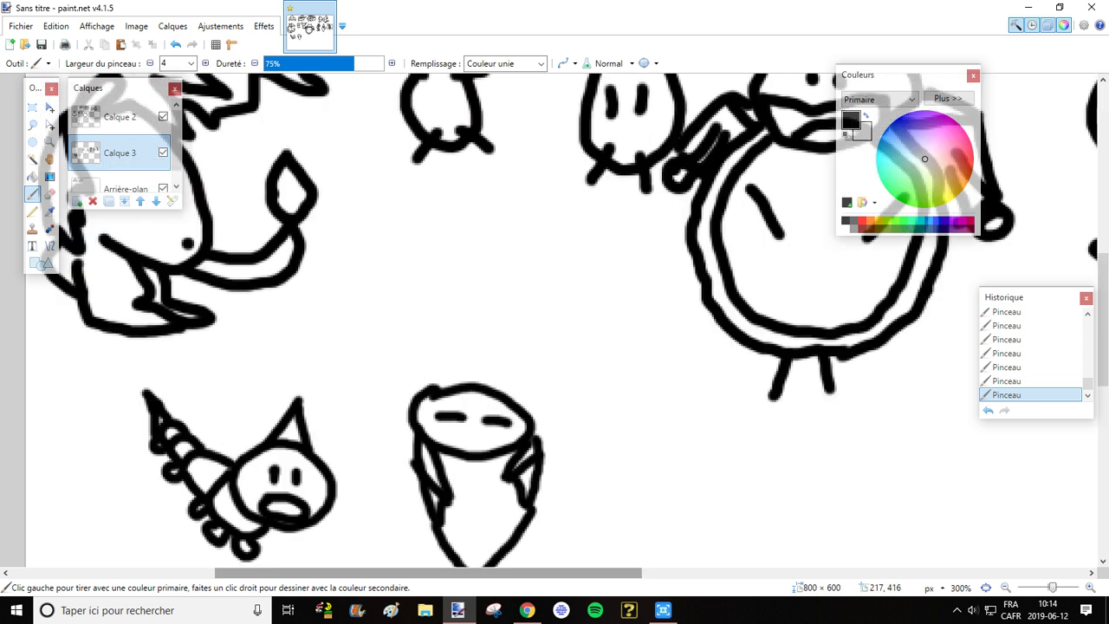
{"action": "scroll", "coordinate": [534, 515], "scroll_direction": "right", "scroll_amount": 3}
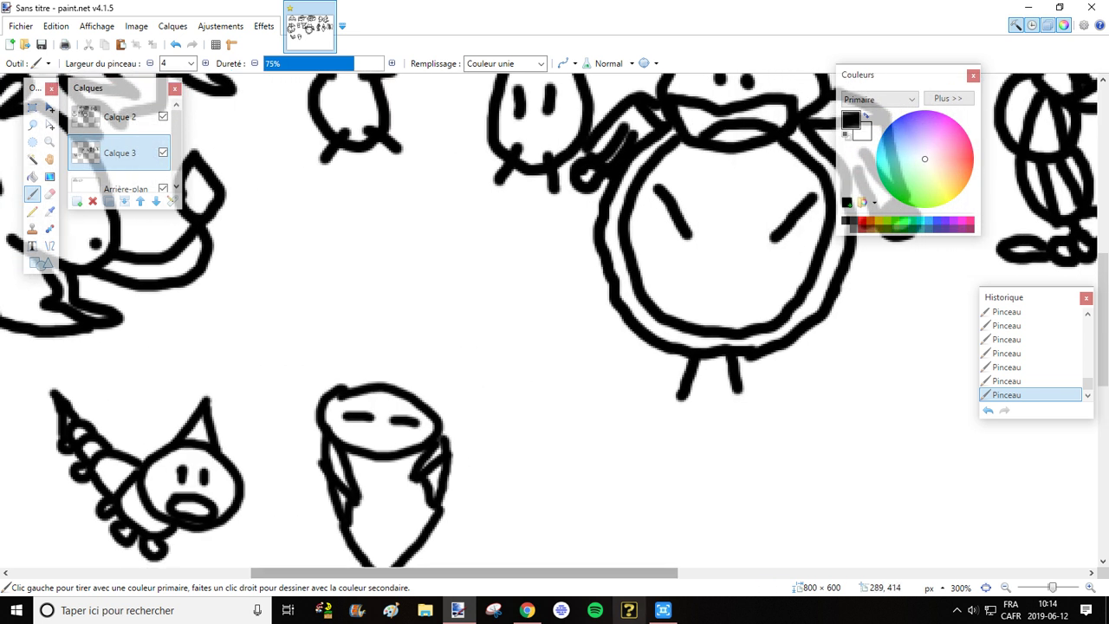
{"action": "left_click", "coordinate": [526, 609]}
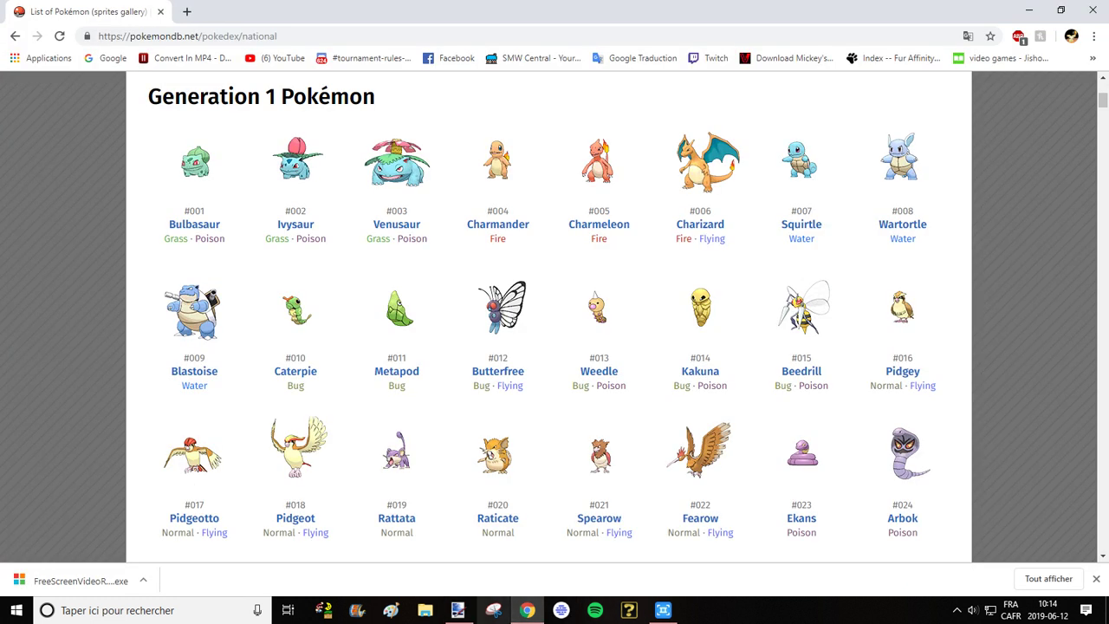
{"action": "mouse_move", "coordinate": [458, 610]}
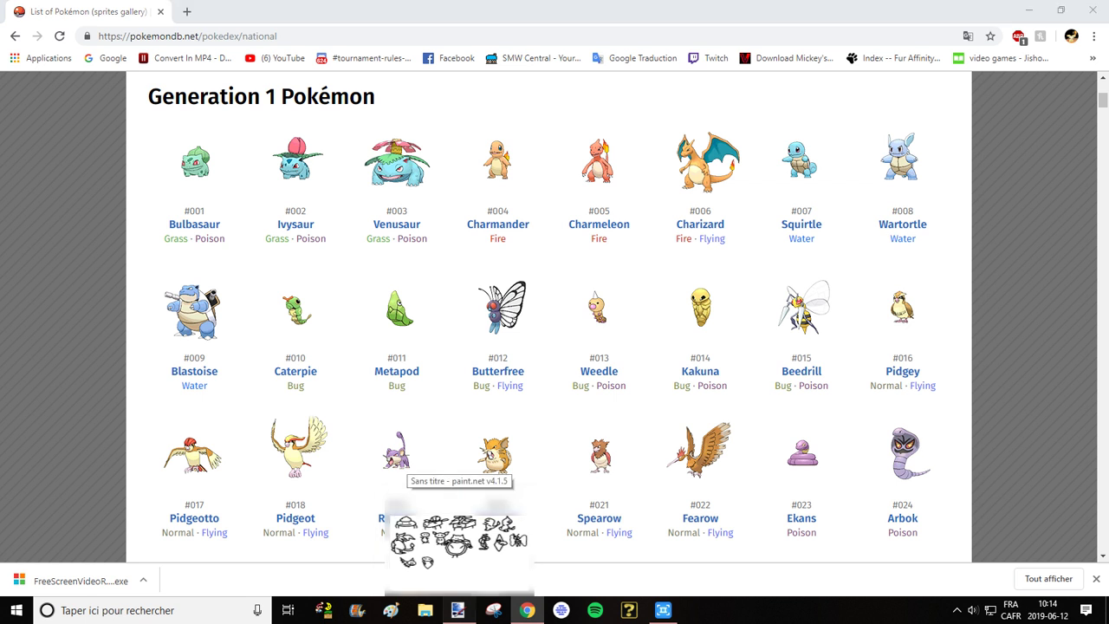
{"action": "left_click", "coordinate": [457, 520]}
{"action": "scroll", "coordinate": [499, 421], "scroll_direction": "down", "scroll_amount": 2}
{"action": "scroll", "coordinate": [500, 421], "scroll_direction": "right", "scroll_amount": 3}
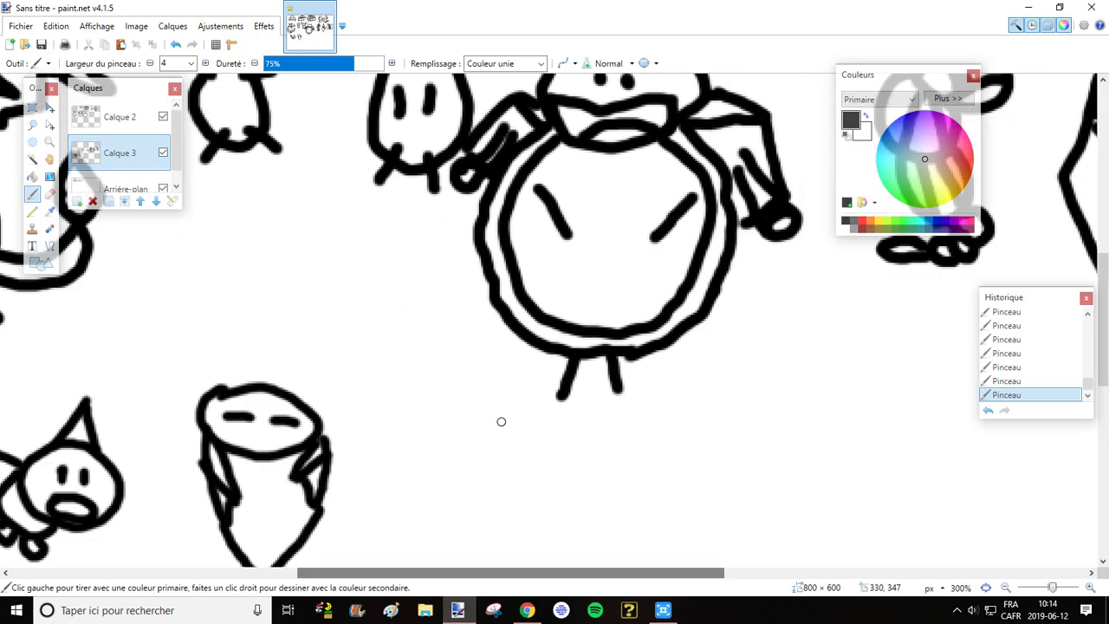
{"action": "scroll", "coordinate": [495, 421], "scroll_direction": "down", "scroll_amount": 3}
{"action": "scroll", "coordinate": [487, 424], "scroll_direction": "up", "scroll_amount": 5}
{"action": "scroll", "coordinate": [381, 555], "scroll_direction": "left", "scroll_amount": 5}
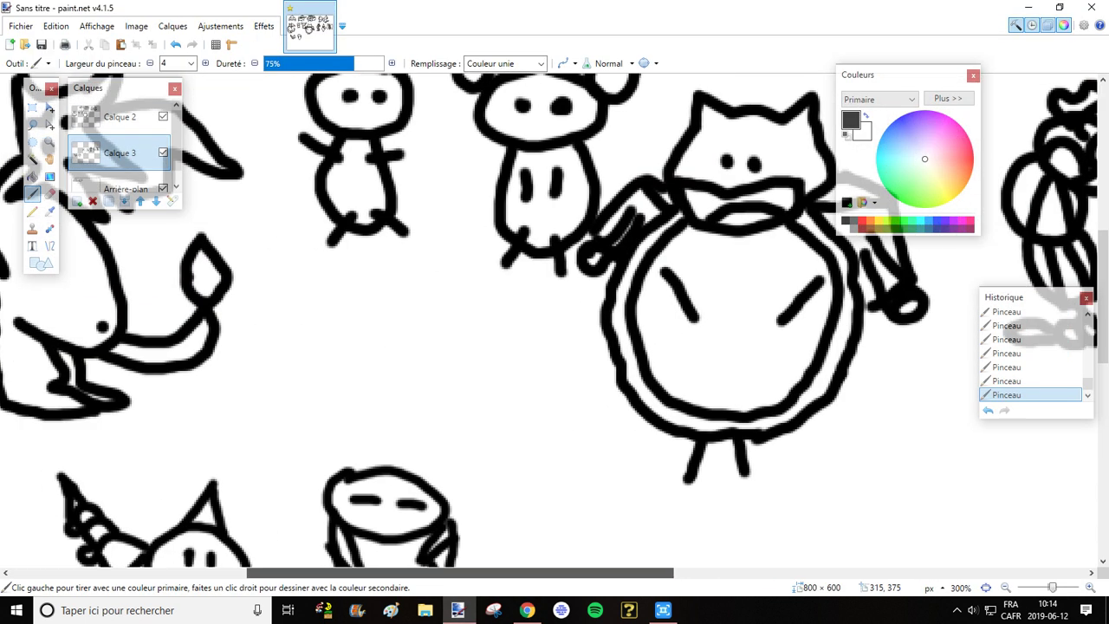
{"action": "key", "text": "alt+Tab"}
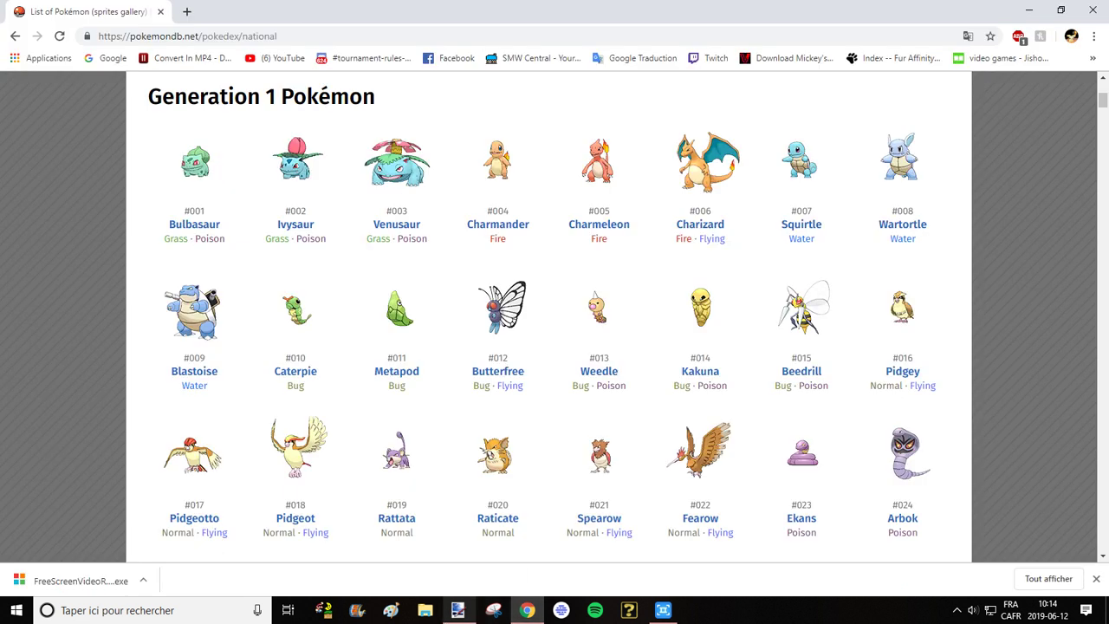
{"action": "mouse_move", "coordinate": [457, 610]}
{"action": "left_click", "coordinate": [458, 519]}
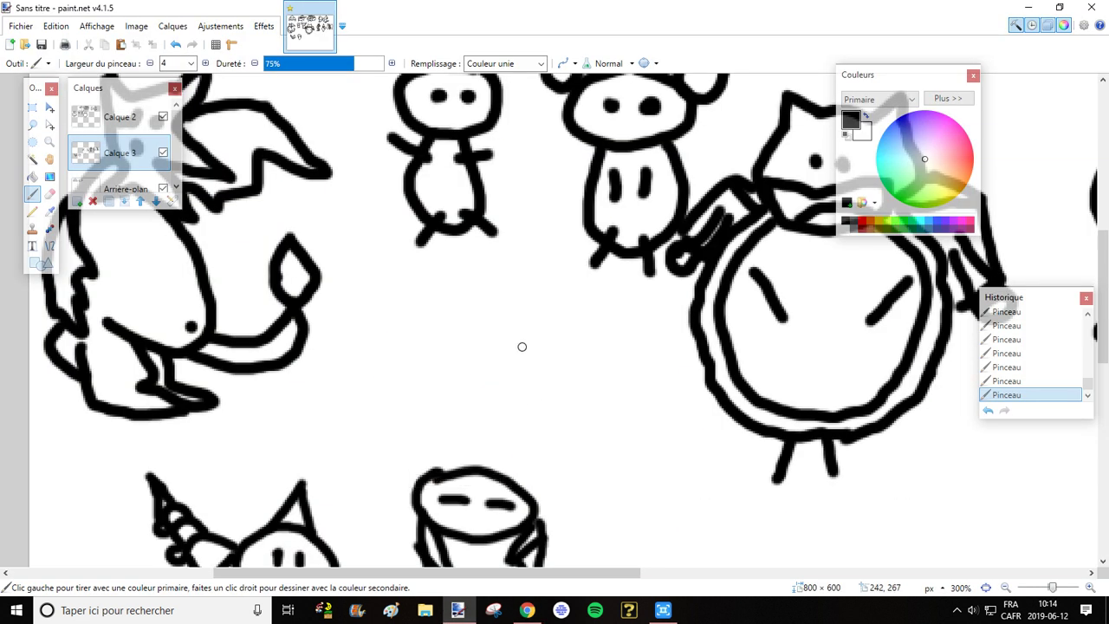
{"action": "mouse_move", "coordinate": [537, 330]}
{"action": "left_mouse_down"}
{"action": "mouse_move", "coordinate": [503, 378]}
{"action": "mouse_move", "coordinate": [535, 379]}
{"action": "mouse_move", "coordinate": [554, 353]}
{"action": "mouse_move", "coordinate": [548, 333]}
{"action": "mouse_move", "coordinate": [536, 330]}
{"action": "mouse_move", "coordinate": [519, 365]}
{"action": "mouse_move", "coordinate": [505, 358]}
{"action": "mouse_move", "coordinate": [547, 371]}
{"action": "left_mouse_up"}
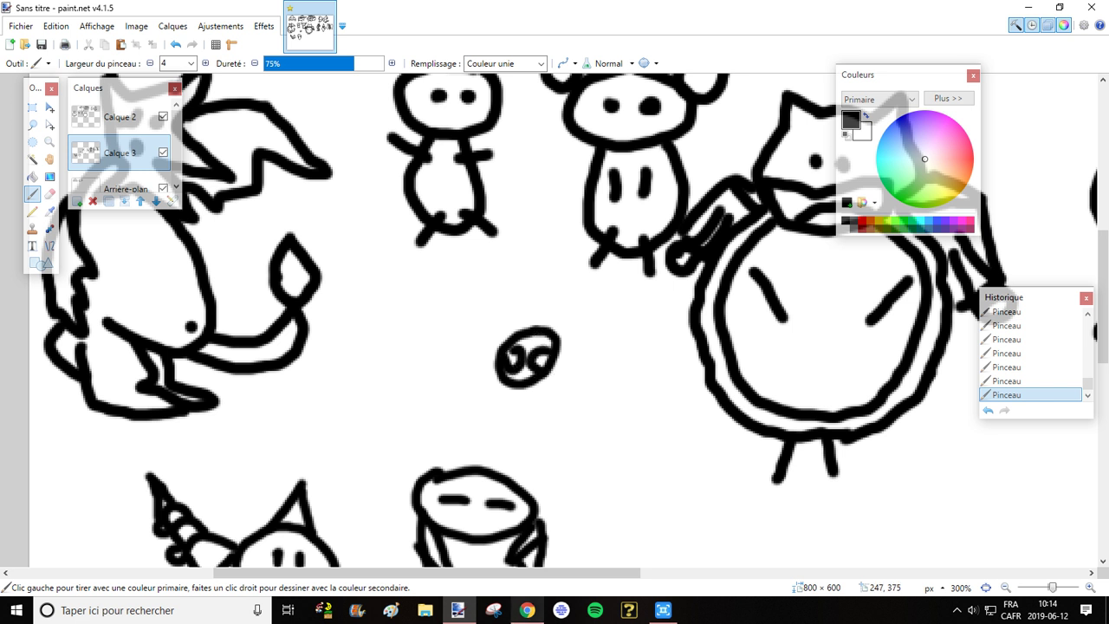
Recheck Beedrill in Chrome and paint two short bent antennae on its head in paint.net
{"action": "left_click", "coordinate": [526, 610]}
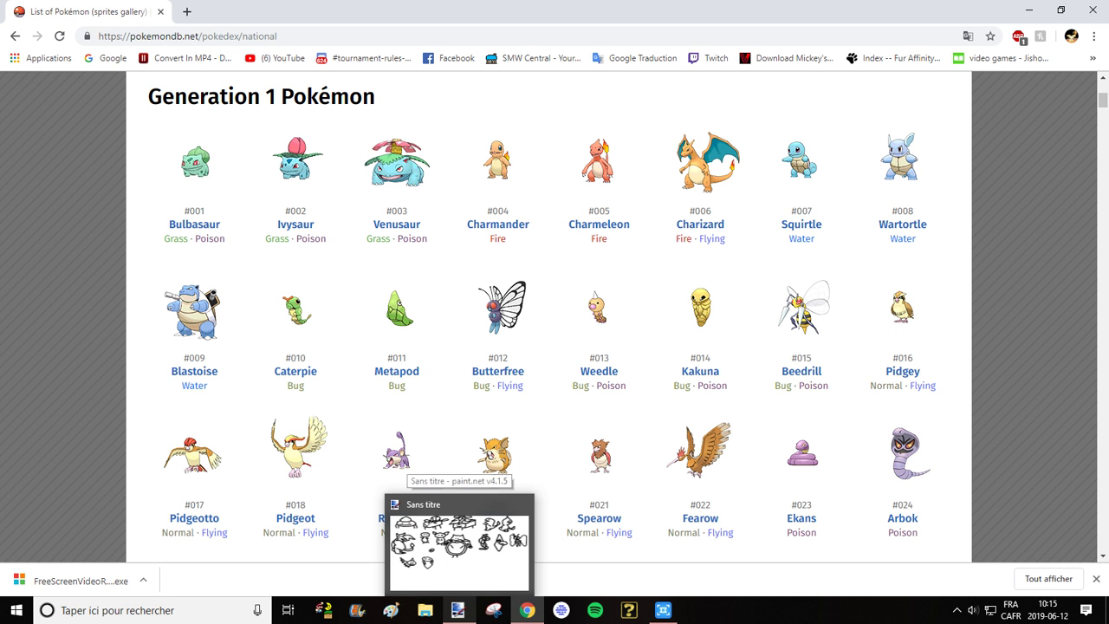
{"action": "left_click", "coordinate": [459, 541]}
{"action": "left_click_drag", "start_coordinate": [555, 339], "coordinate": [571, 367]}
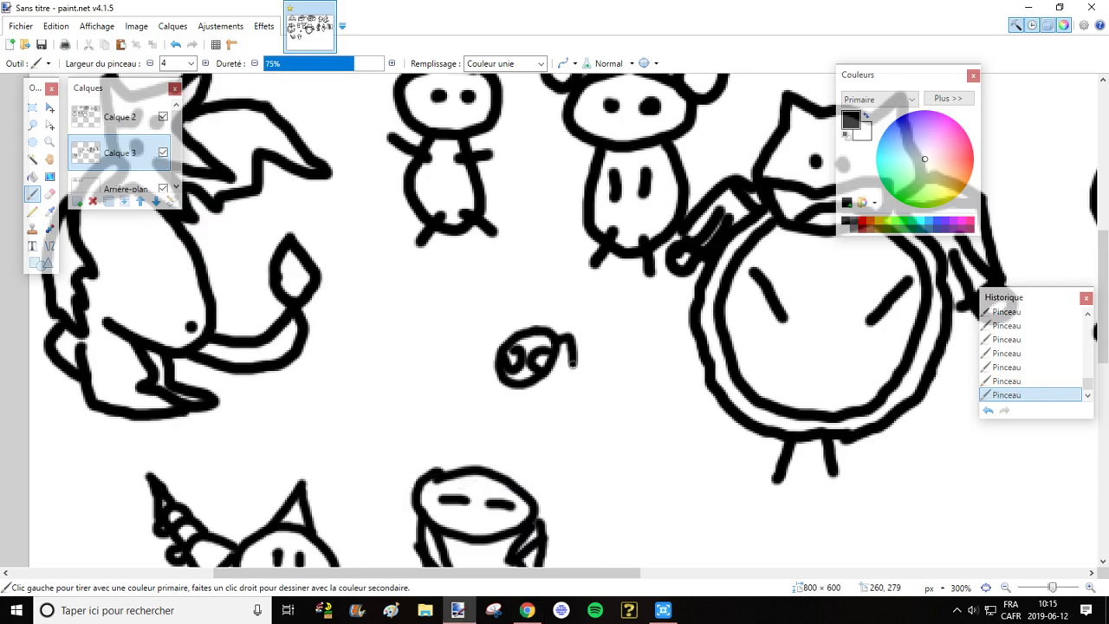
{"action": "mouse_move", "coordinate": [524, 334]}
{"action": "left_mouse_down"}
{"action": "mouse_move", "coordinate": [502, 324]}
{"action": "mouse_move", "coordinate": [492, 341]}
{"action": "left_mouse_up"}
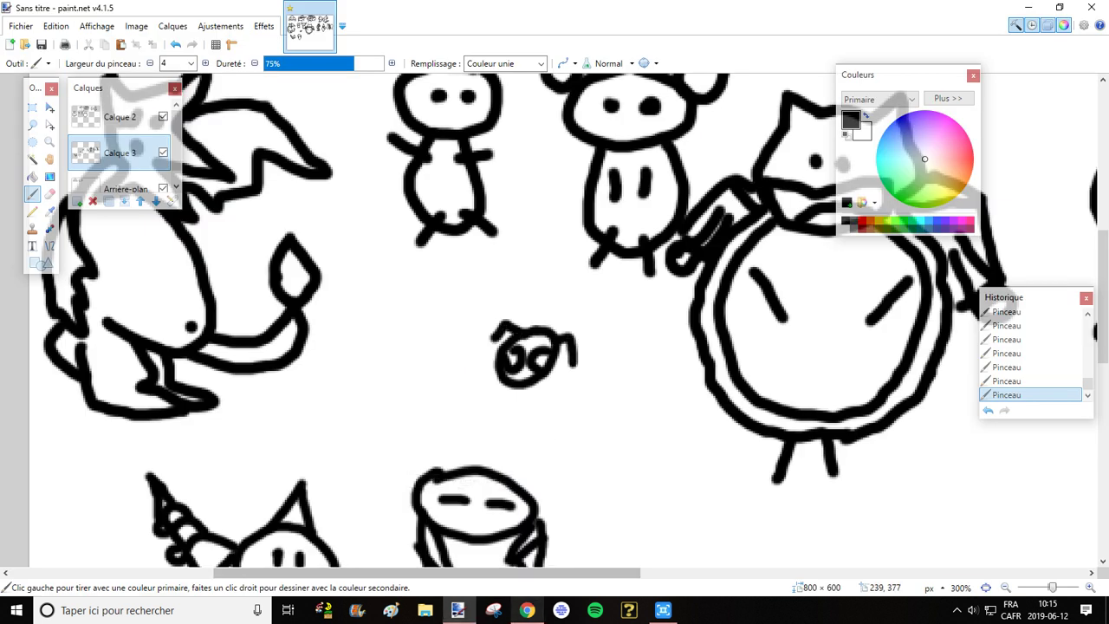
Look at Beedrill again in Chrome and paint a pair of elongated wings on each side of its head in paint.net
{"action": "left_click", "coordinate": [527, 610]}
{"action": "mouse_move", "coordinate": [457, 609]}
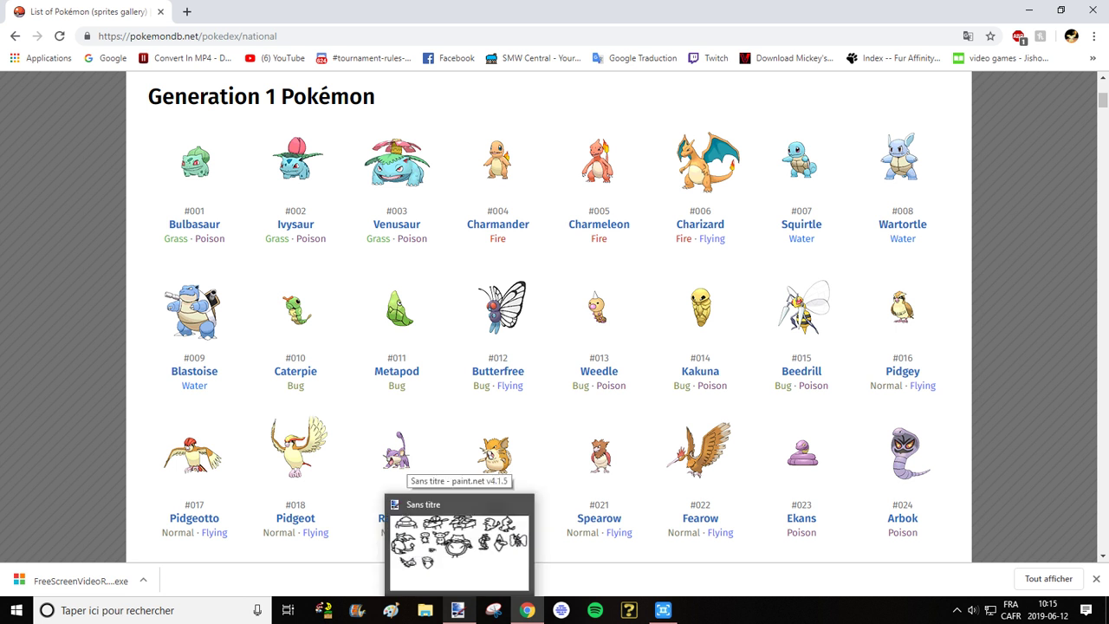
{"action": "left_click", "coordinate": [459, 542]}
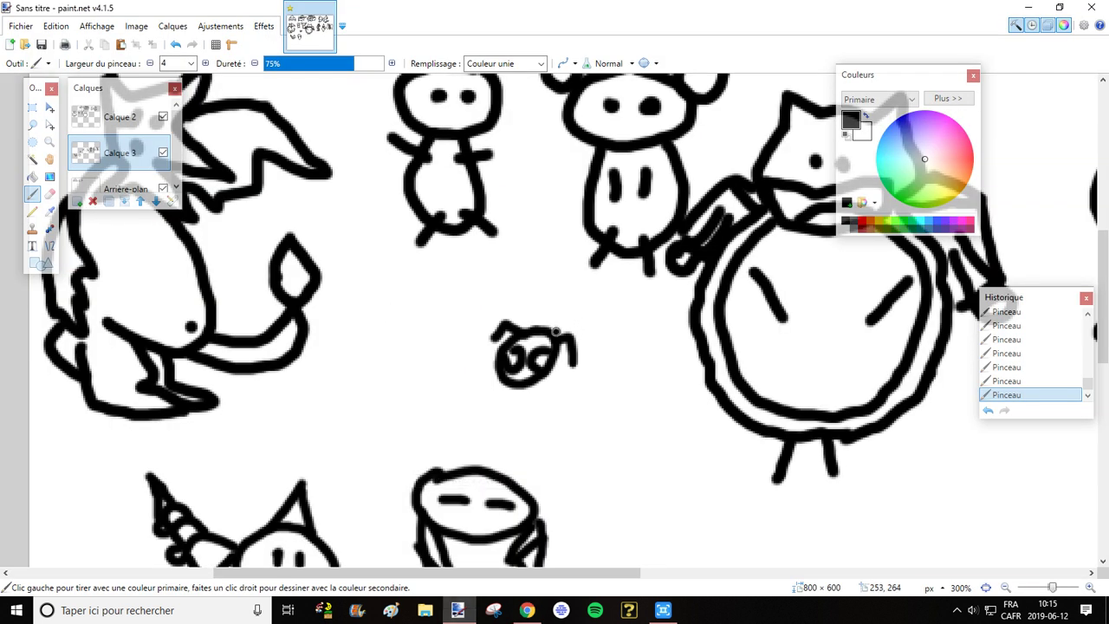
{"action": "mouse_move", "coordinate": [556, 333]}
{"action": "left_mouse_down"}
{"action": "mouse_move", "coordinate": [626, 316]}
{"action": "mouse_move", "coordinate": [595, 354]}
{"action": "mouse_move", "coordinate": [571, 351]}
{"action": "mouse_move", "coordinate": [555, 367]}
{"action": "mouse_move", "coordinate": [584, 358]}
{"action": "mouse_move", "coordinate": [607, 376]}
{"action": "mouse_move", "coordinate": [590, 388]}
{"action": "mouse_move", "coordinate": [555, 383]}
{"action": "left_mouse_up"}
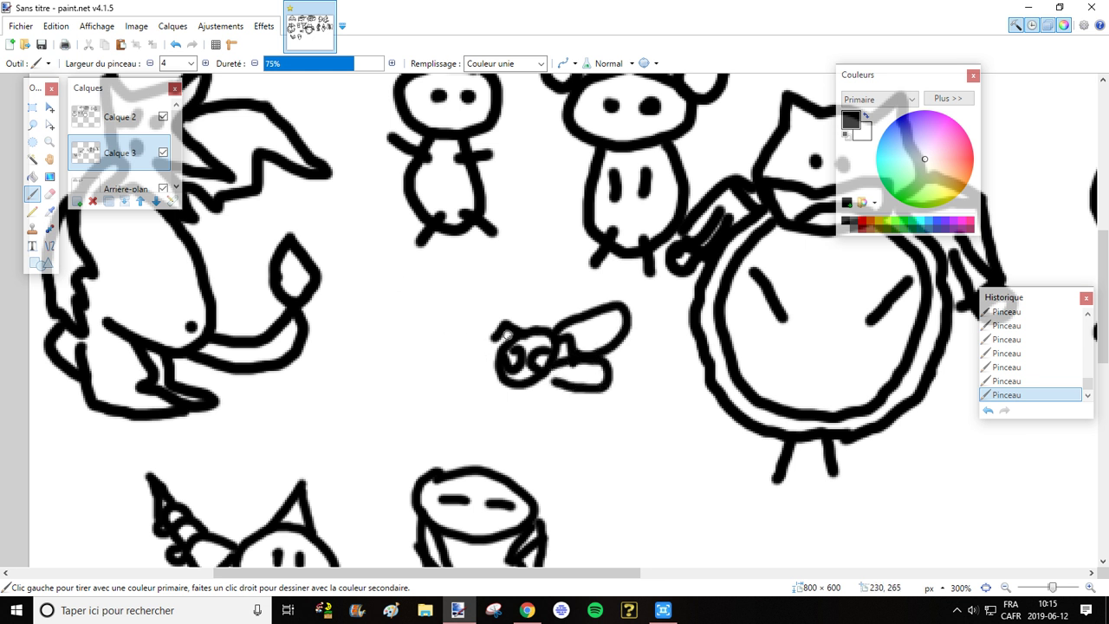
{"action": "mouse_move", "coordinate": [514, 330]}
{"action": "left_mouse_down"}
{"action": "mouse_move", "coordinate": [497, 288]}
{"action": "mouse_move", "coordinate": [480, 305]}
{"action": "mouse_move", "coordinate": [499, 363]}
{"action": "mouse_move", "coordinate": [458, 338]}
{"action": "mouse_move", "coordinate": [484, 385]}
{"action": "left_mouse_up"}
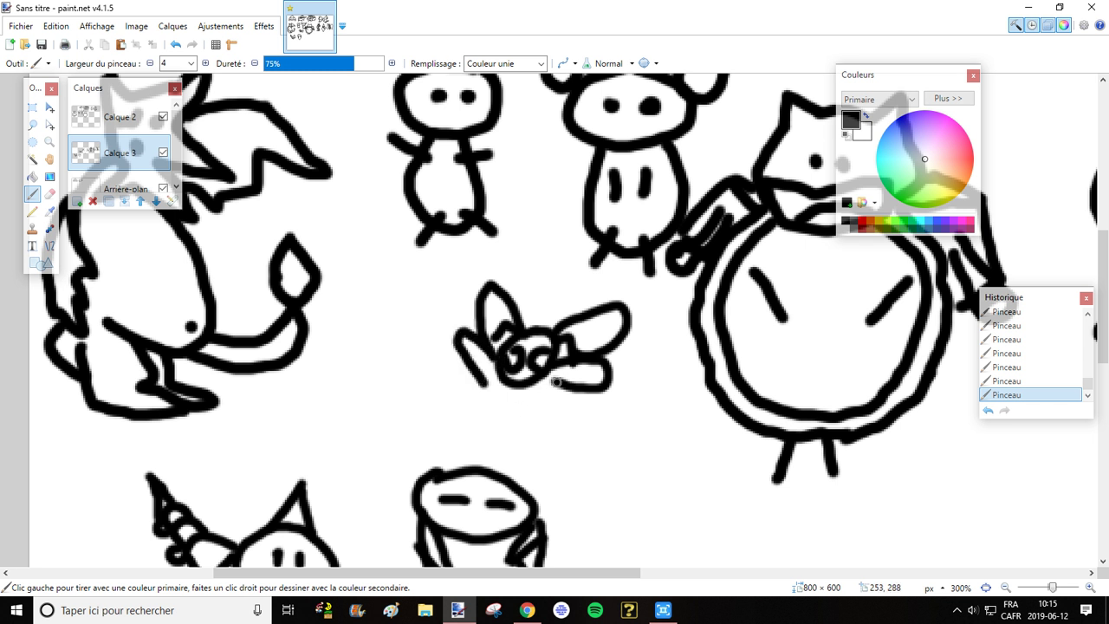
Paint Beedrill's oval body below the head and two bent arms ending in triangular stingers
{"action": "left_click_drag", "start_coordinate": [557, 381], "coordinate": [451, 401]}
{"action": "mouse_move", "coordinate": [531, 388]}
{"action": "left_mouse_down"}
{"action": "mouse_move", "coordinate": [503, 437]}
{"action": "mouse_move", "coordinate": [455, 431]}
{"action": "mouse_move", "coordinate": [439, 411]}
{"action": "mouse_move", "coordinate": [468, 393]}
{"action": "mouse_move", "coordinate": [437, 349]}
{"action": "mouse_move", "coordinate": [417, 345]}
{"action": "mouse_move", "coordinate": [431, 335]}
{"action": "mouse_move", "coordinate": [421, 352]}
{"action": "mouse_move", "coordinate": [416, 330]}
{"action": "mouse_move", "coordinate": [415, 359]}
{"action": "mouse_move", "coordinate": [416, 328]}
{"action": "mouse_move", "coordinate": [391, 345]}
{"action": "left_mouse_up"}
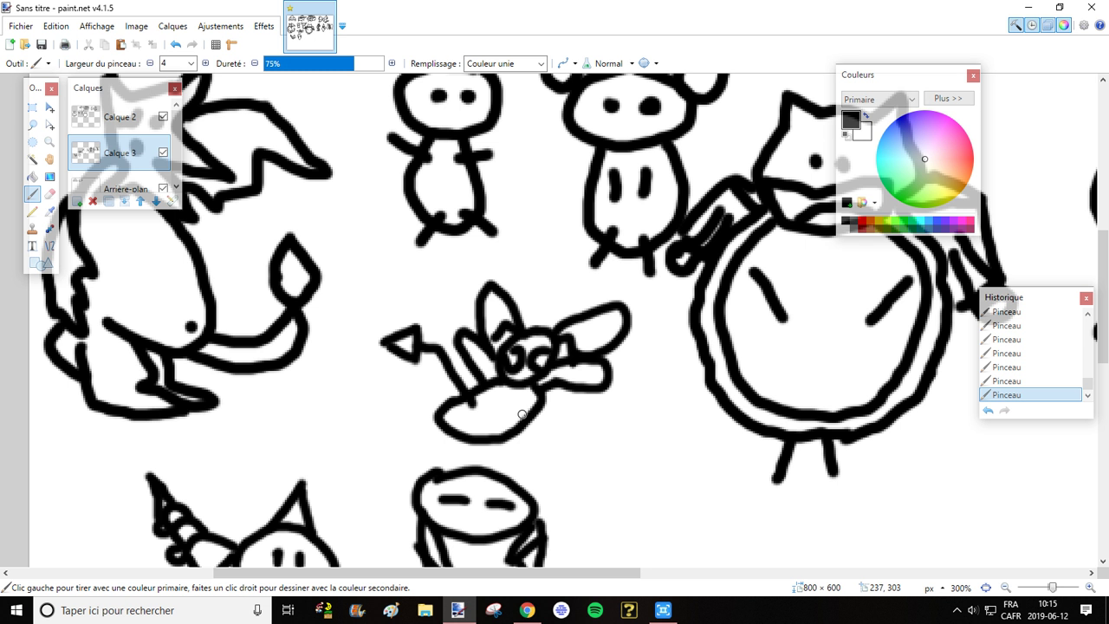
{"action": "mouse_move", "coordinate": [521, 414]}
{"action": "left_mouse_down"}
{"action": "mouse_move", "coordinate": [544, 409]}
{"action": "mouse_move", "coordinate": [606, 431]}
{"action": "mouse_move", "coordinate": [585, 434]}
{"action": "mouse_move", "coordinate": [598, 459]}
{"action": "mouse_move", "coordinate": [611, 445]}
{"action": "mouse_move", "coordinate": [606, 431]}
{"action": "left_mouse_up"}
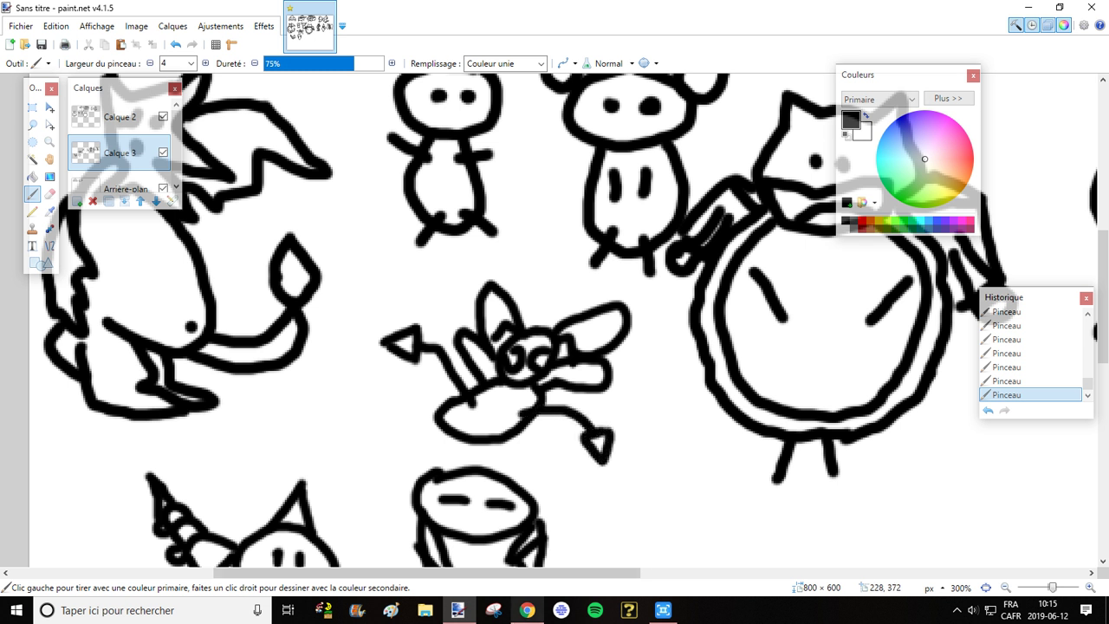
{"action": "key", "text": "alt+Tab"}
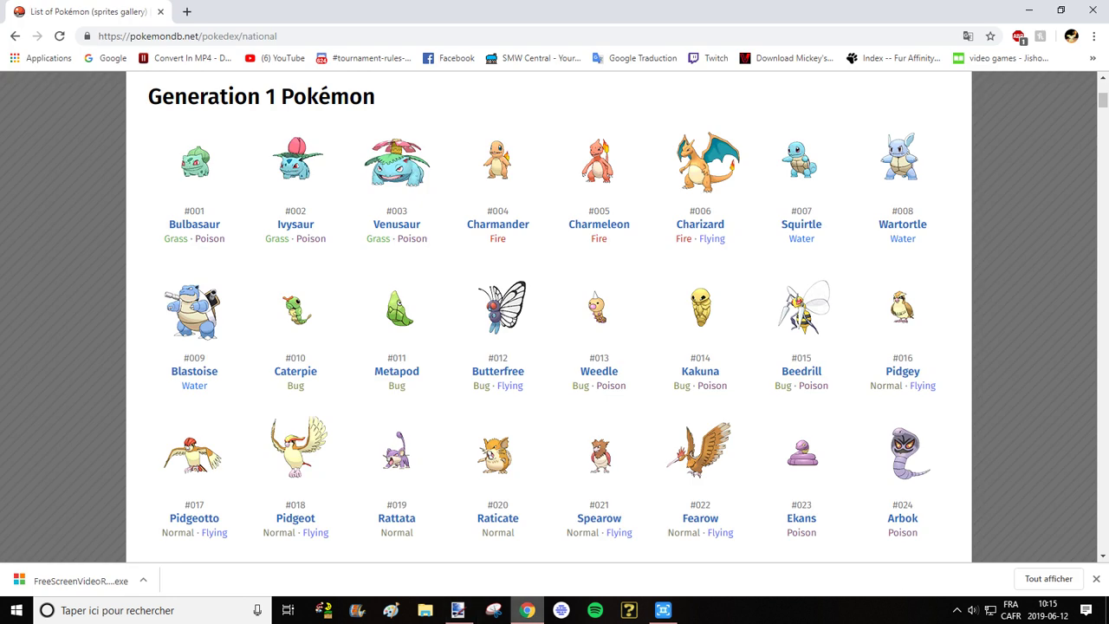
{"action": "key", "text": "alt+Tab"}
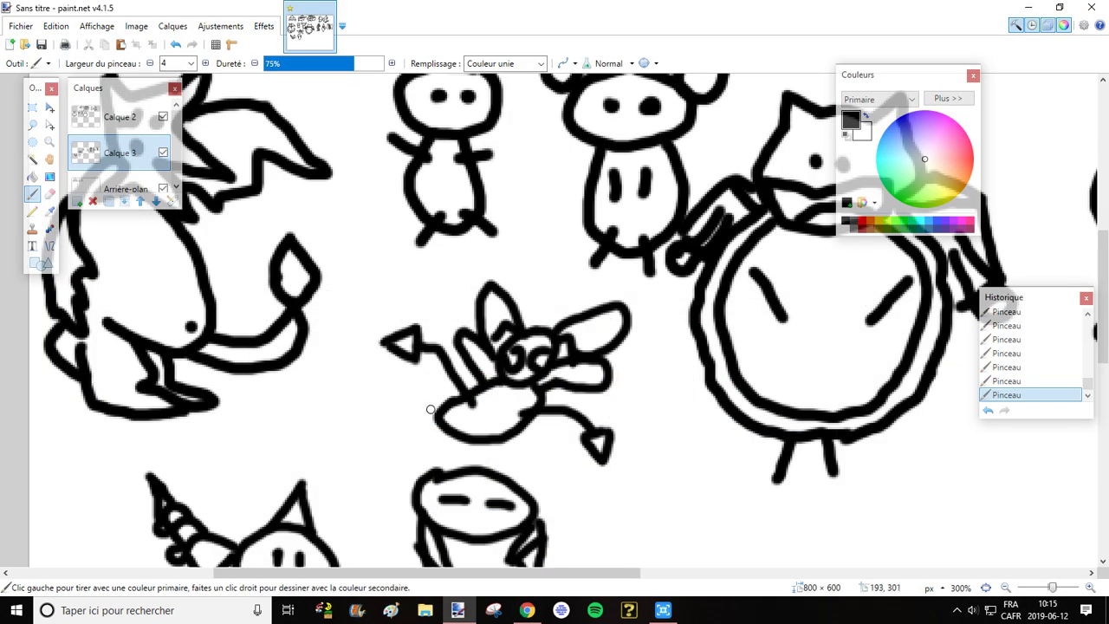
{"action": "mouse_move", "coordinate": [431, 410]}
{"action": "left_mouse_down"}
{"action": "mouse_move", "coordinate": [401, 433]}
{"action": "mouse_move", "coordinate": [434, 440]}
{"action": "left_mouse_up"}
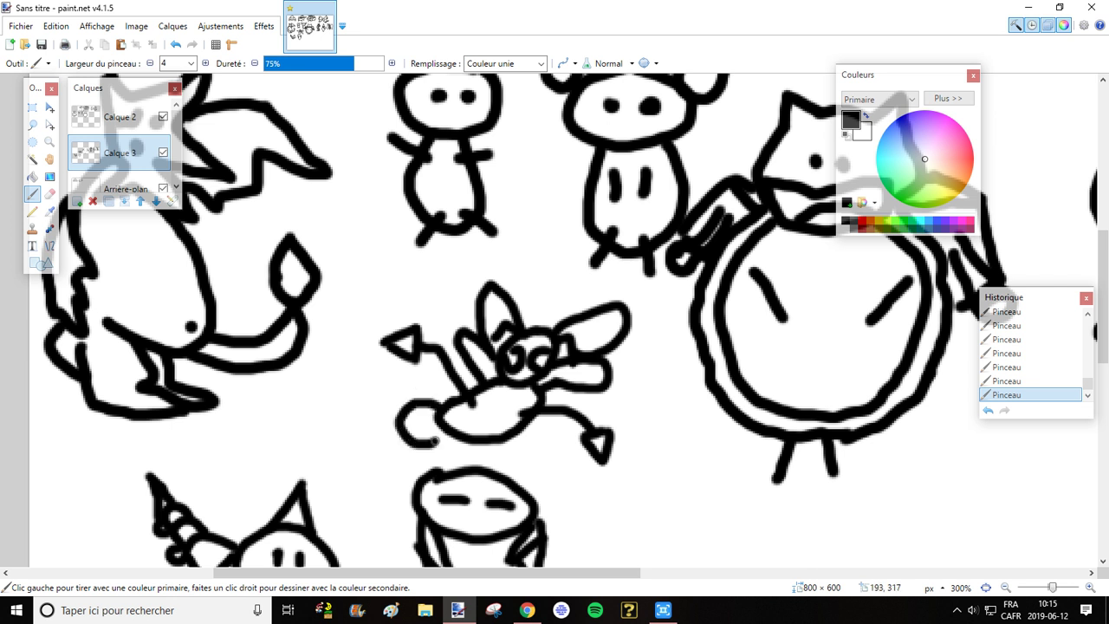
{"action": "left_click", "coordinate": [527, 609]}
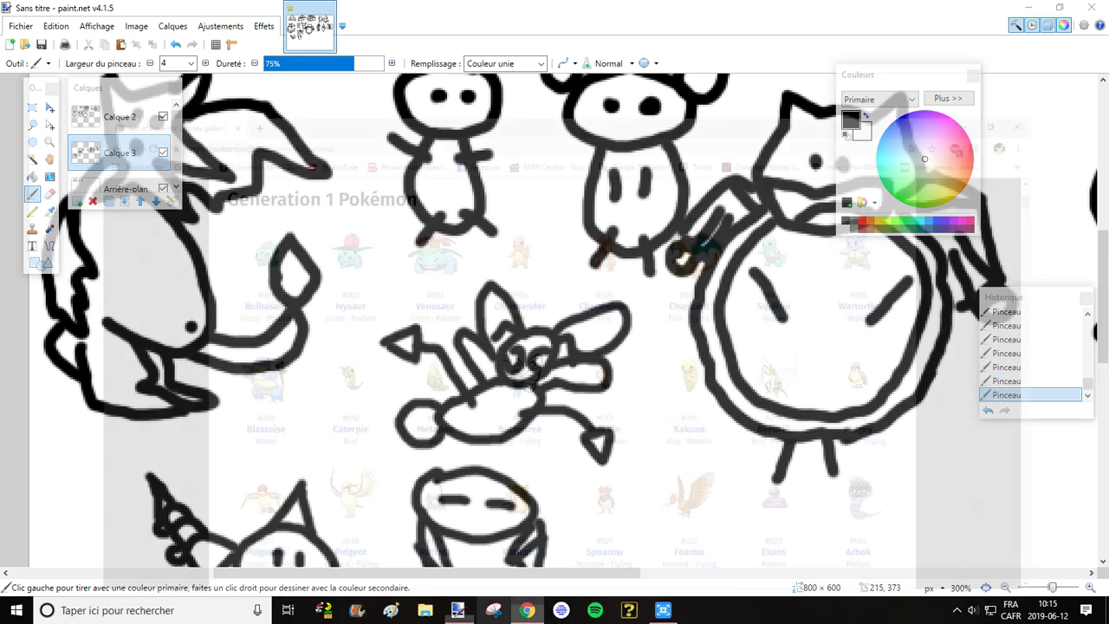
{"action": "mouse_move", "coordinate": [457, 609]}
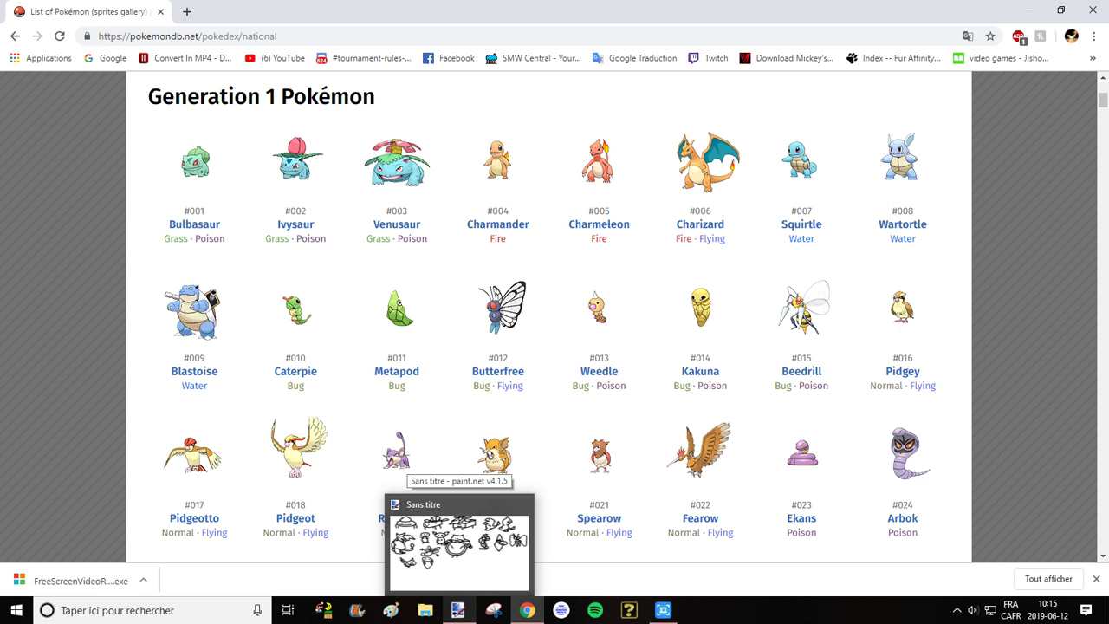
{"action": "left_click", "coordinate": [457, 610]}
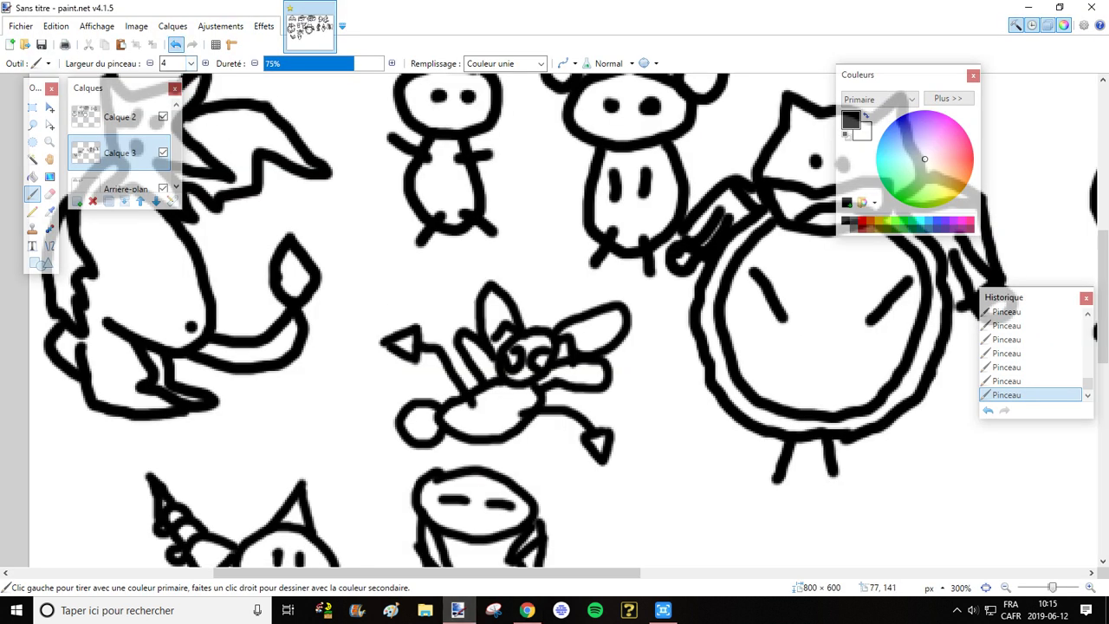
{"action": "left_click", "coordinate": [175, 44]}
Paint a short straight stinger at the rear of Beedrill's body and curved stripes across its abdomen
{"action": "mouse_move", "coordinate": [440, 421]}
{"action": "left_mouse_down"}
{"action": "mouse_move", "coordinate": [404, 421]}
{"action": "mouse_move", "coordinate": [483, 438]}
{"action": "left_mouse_up"}
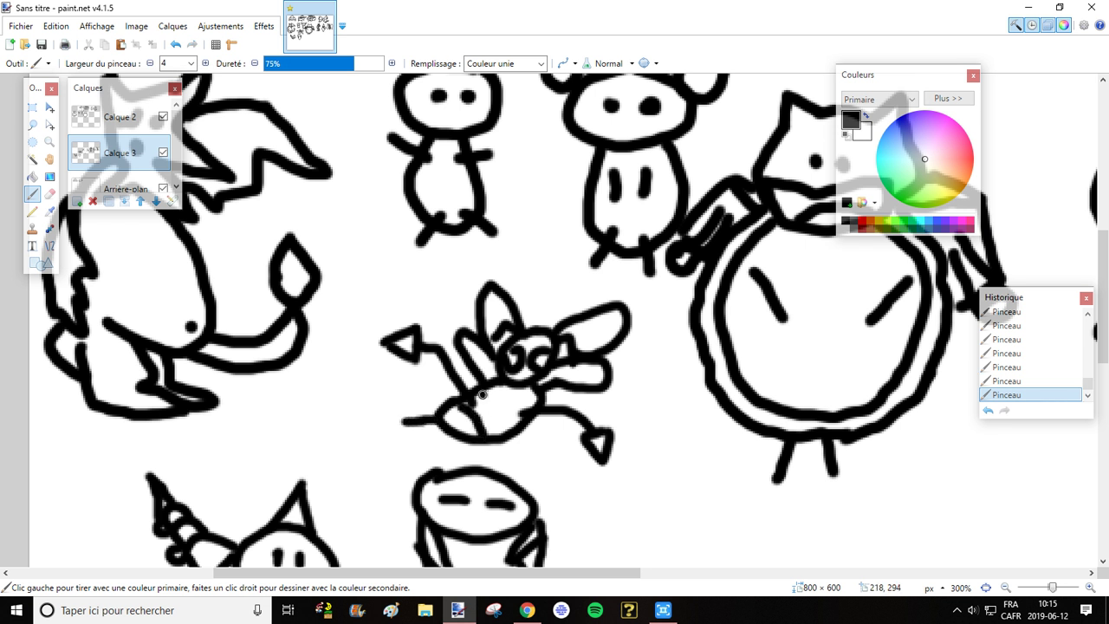
{"action": "left_click_drag", "start_coordinate": [482, 394], "coordinate": [493, 436]}
{"action": "mouse_move", "coordinate": [498, 387]}
{"action": "left_mouse_down"}
{"action": "mouse_move", "coordinate": [511, 431]}
{"action": "mouse_move", "coordinate": [520, 403]}
{"action": "mouse_move", "coordinate": [524, 419]}
{"action": "left_mouse_up"}
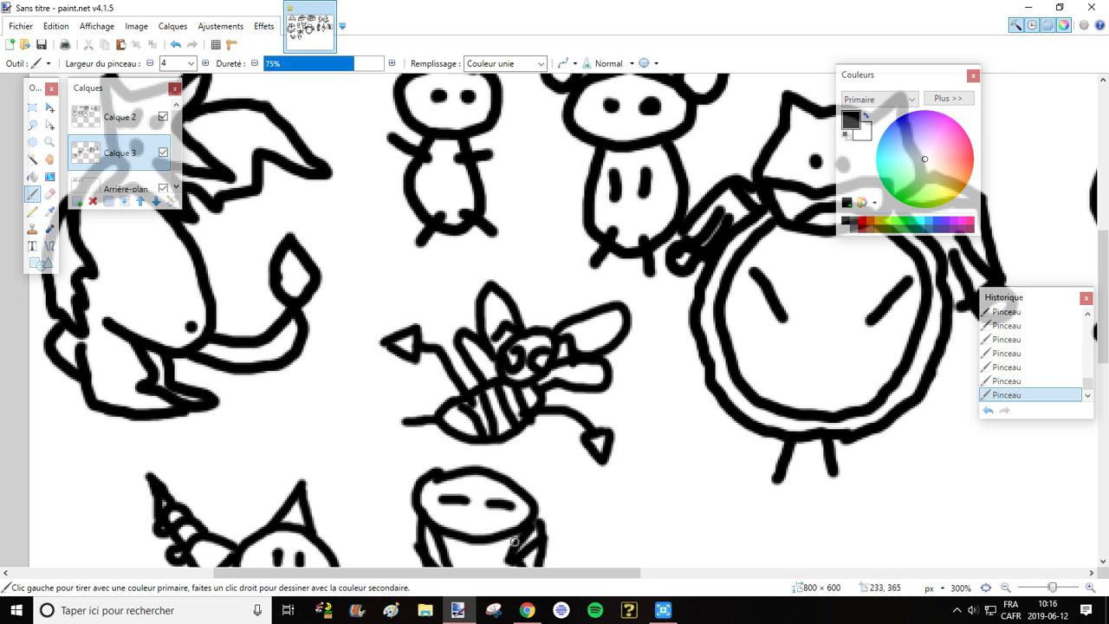
Recheck Beedrill in Chrome and paint two thin bent legs in paint.net, one below the body and one behind it
{"action": "left_click", "coordinate": [526, 610]}
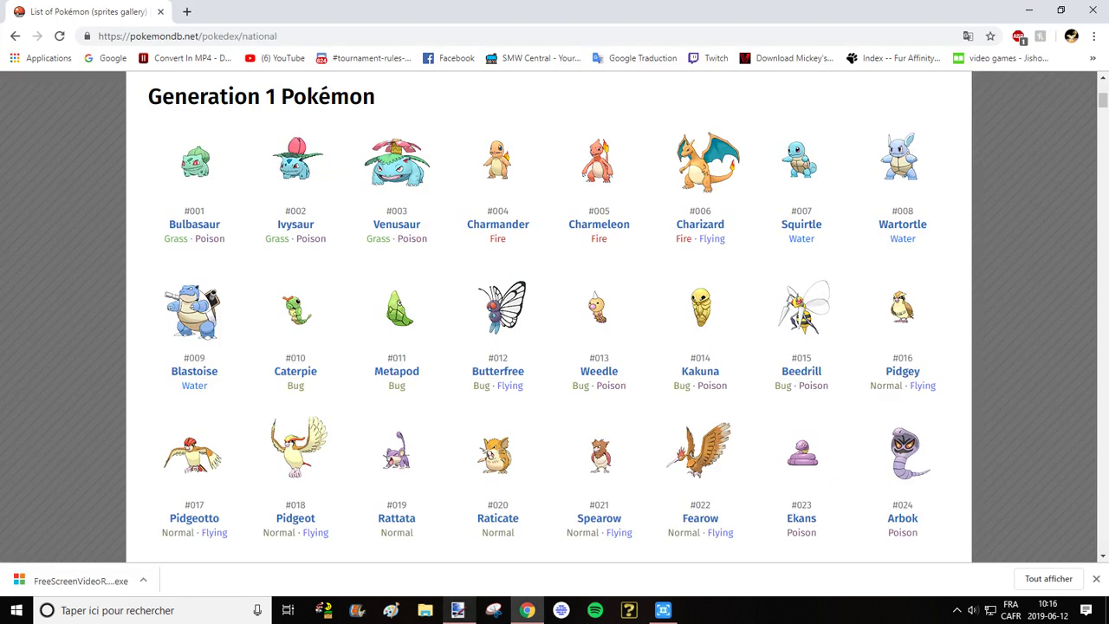
{"action": "left_click", "coordinate": [458, 610]}
{"action": "mouse_move", "coordinate": [511, 425]}
{"action": "left_mouse_down"}
{"action": "mouse_move", "coordinate": [535, 459]}
{"action": "mouse_move", "coordinate": [509, 461]}
{"action": "left_mouse_up"}
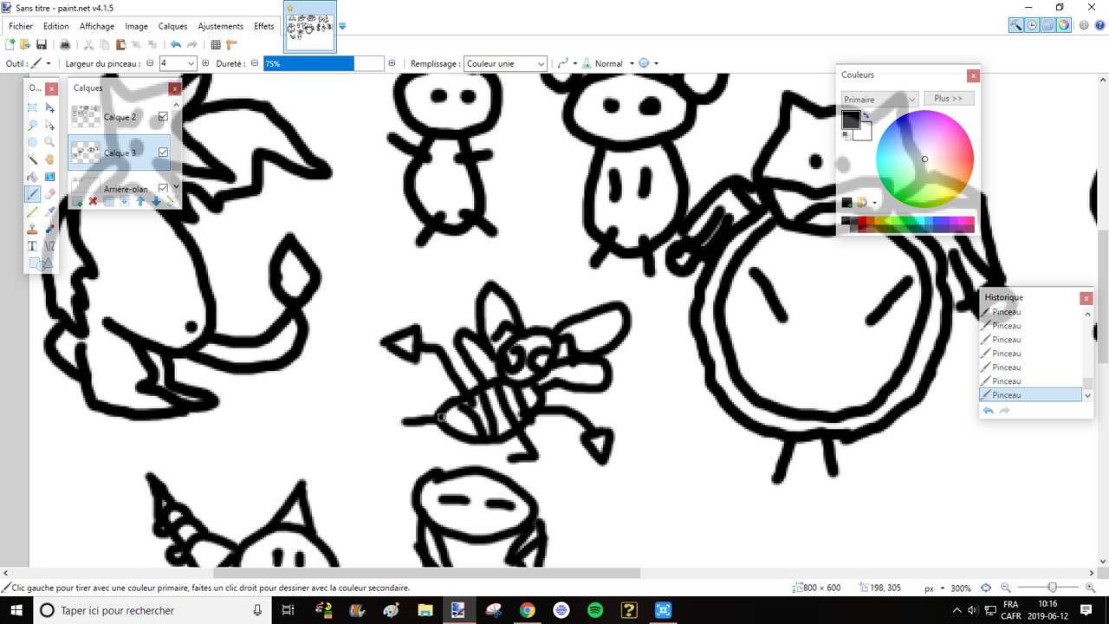
{"action": "mouse_move", "coordinate": [450, 400]}
{"action": "left_mouse_down"}
{"action": "mouse_move", "coordinate": [392, 370]}
{"action": "mouse_move", "coordinate": [389, 381]}
{"action": "left_mouse_up"}
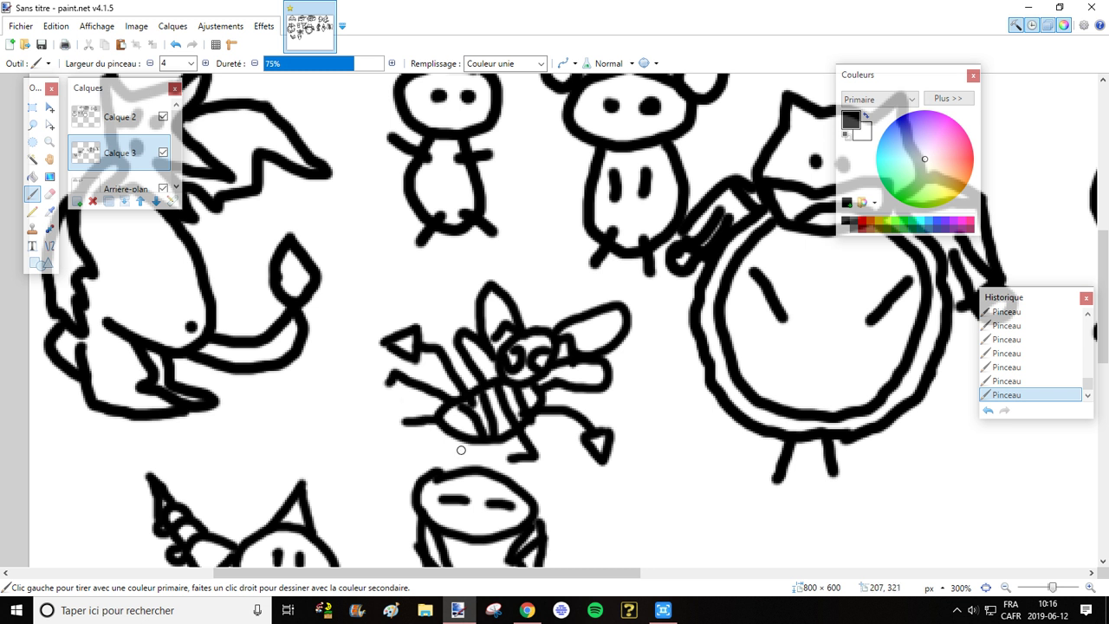
{"action": "key", "text": "ctrl+z"}
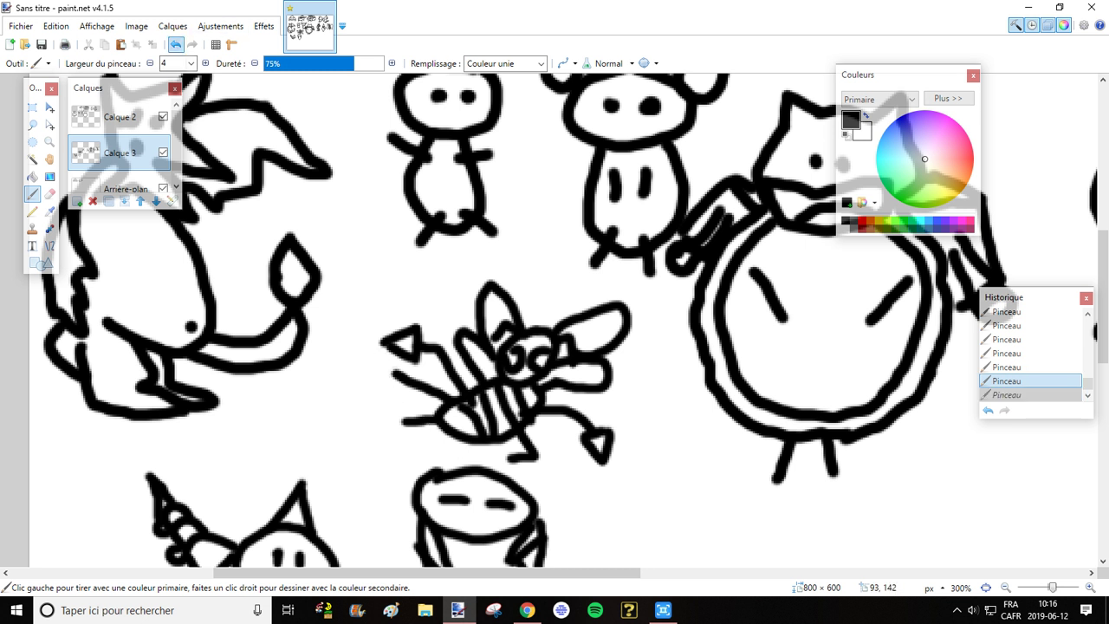
{"action": "left_click_drag", "start_coordinate": [397, 376], "coordinate": [414, 368]}
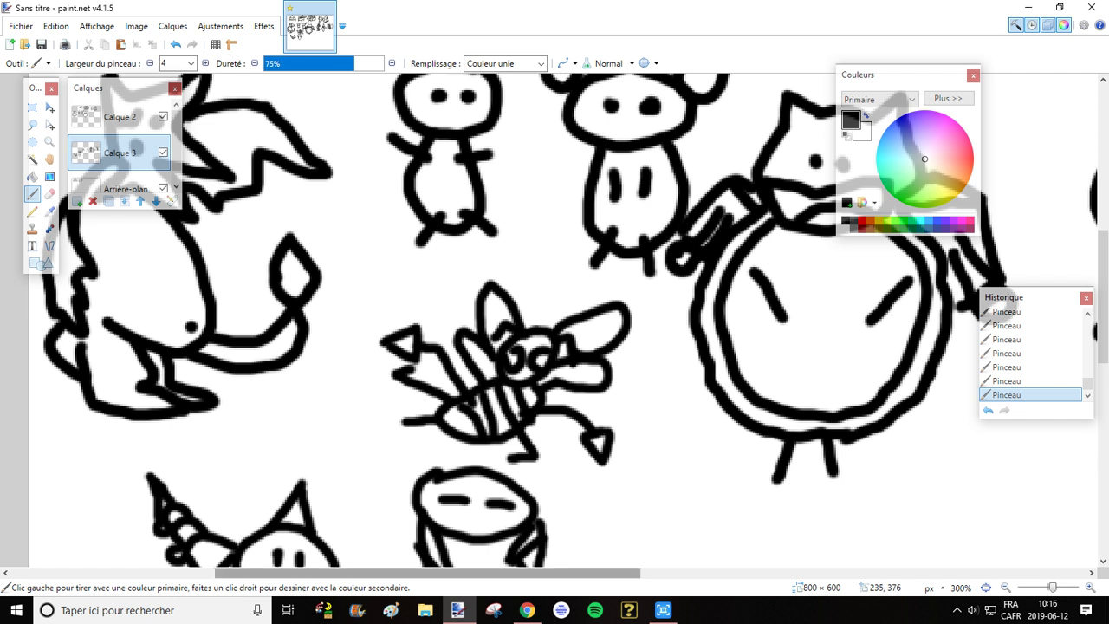
Check Pidgey in Chrome and paint its round head with a pointed beak in the blank space below Blastoise in paint.net
{"action": "scroll", "coordinate": [433, 573], "scroll_direction": "right", "scroll_amount": 4}
{"action": "scroll", "coordinate": [606, 410], "scroll_direction": "down", "scroll_amount": 3}
{"action": "scroll", "coordinate": [606, 411], "scroll_direction": "down", "scroll_amount": 2}
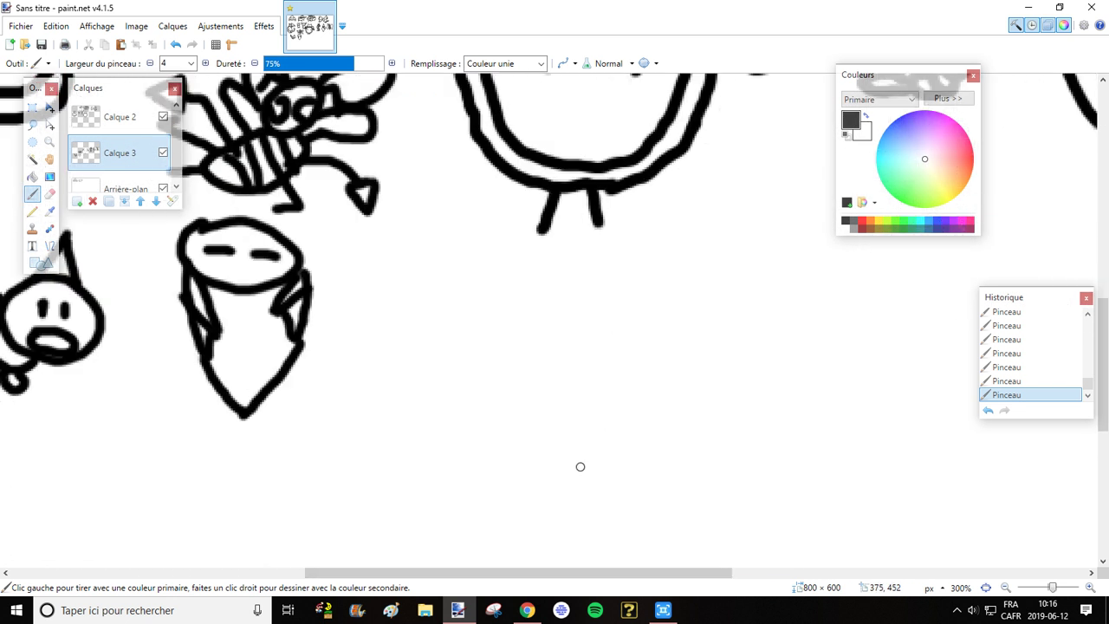
{"action": "key", "text": "alt+Tab"}
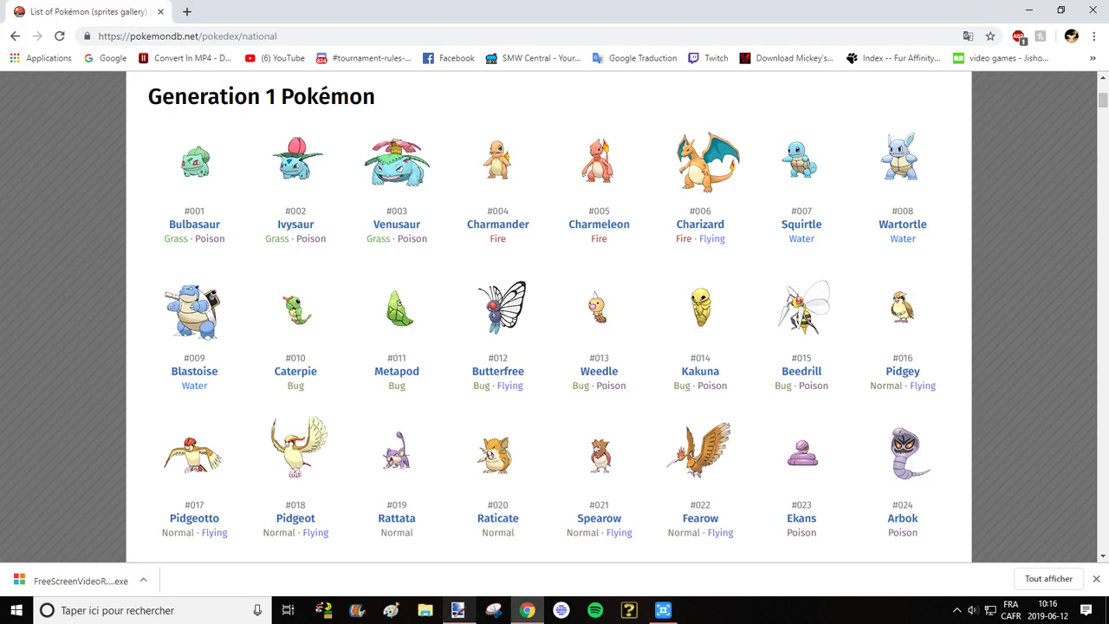
{"action": "mouse_move", "coordinate": [458, 610]}
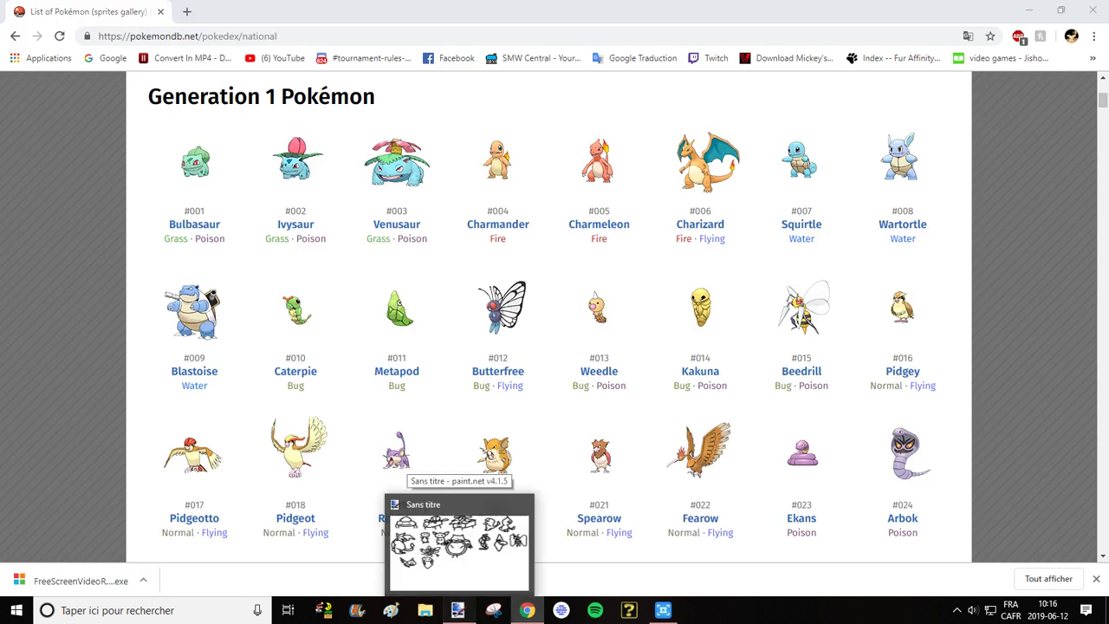
{"action": "left_click", "coordinate": [459, 542]}
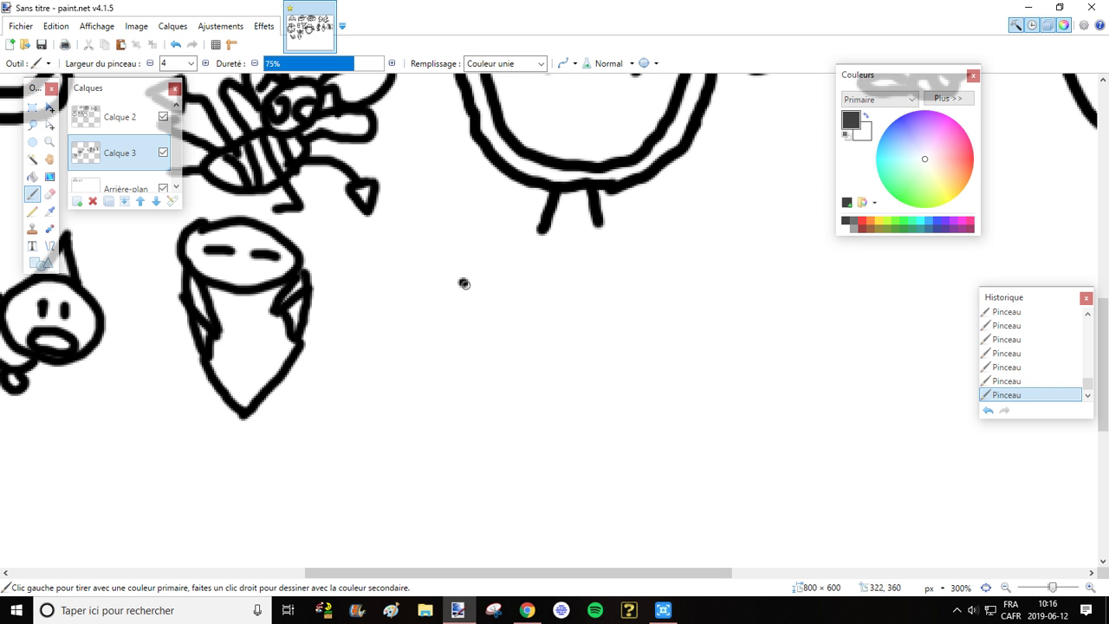
{"action": "mouse_move", "coordinate": [464, 284]}
{"action": "left_mouse_down"}
{"action": "mouse_move", "coordinate": [438, 300]}
{"action": "mouse_move", "coordinate": [464, 280]}
{"action": "mouse_move", "coordinate": [434, 295]}
{"action": "mouse_move", "coordinate": [477, 293]}
{"action": "mouse_move", "coordinate": [454, 279]}
{"action": "mouse_move", "coordinate": [488, 261]}
{"action": "mouse_move", "coordinate": [520, 308]}
{"action": "mouse_move", "coordinate": [493, 333]}
{"action": "mouse_move", "coordinate": [457, 303]}
{"action": "left_mouse_up"}
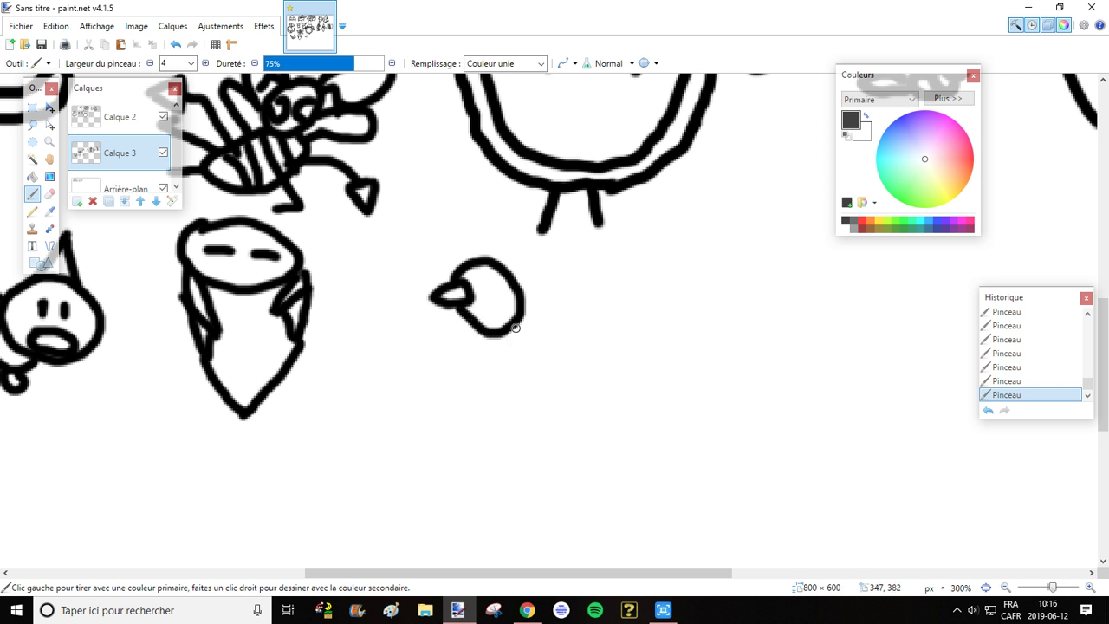
Undo the first body stroke, then paint Pidgey's oval body with a folded wing inside and a short vertical eye
{"action": "mouse_move", "coordinate": [509, 331]}
{"action": "left_mouse_down"}
{"action": "mouse_move", "coordinate": [530, 322]}
{"action": "mouse_move", "coordinate": [554, 351]}
{"action": "mouse_move", "coordinate": [516, 369]}
{"action": "mouse_move", "coordinate": [504, 354]}
{"action": "left_mouse_up"}
{"action": "key", "text": "ctrl+z"}
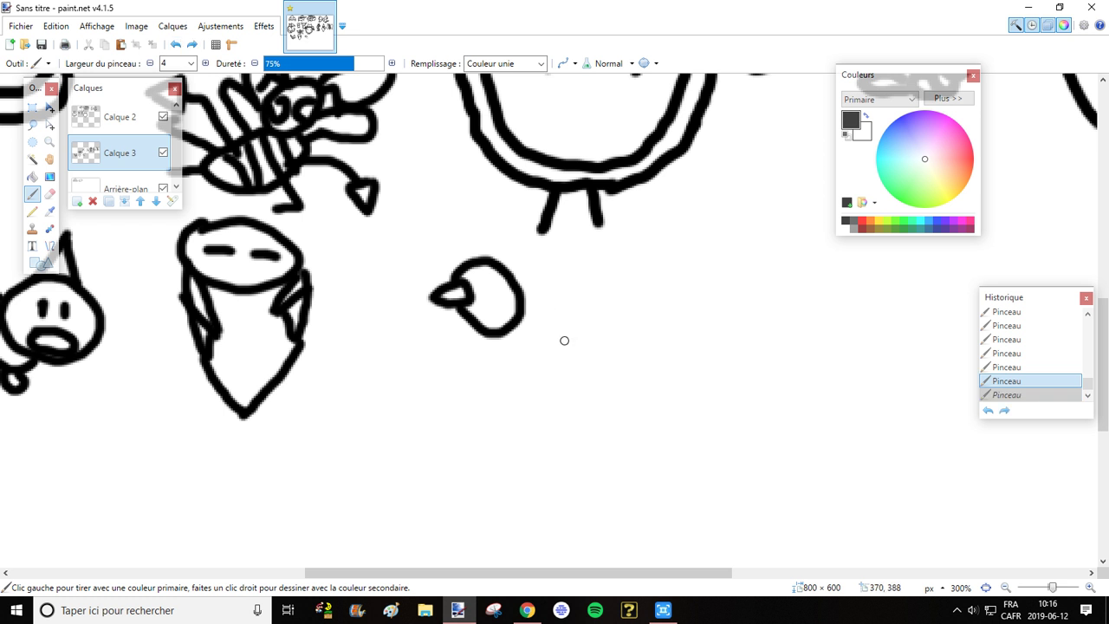
{"action": "mouse_move", "coordinate": [522, 316]}
{"action": "left_mouse_down"}
{"action": "mouse_move", "coordinate": [593, 343]}
{"action": "mouse_move", "coordinate": [588, 373]}
{"action": "mouse_move", "coordinate": [544, 379]}
{"action": "mouse_move", "coordinate": [500, 357]}
{"action": "mouse_move", "coordinate": [492, 330]}
{"action": "mouse_move", "coordinate": [571, 355]}
{"action": "mouse_move", "coordinate": [543, 366]}
{"action": "mouse_move", "coordinate": [515, 355]}
{"action": "left_mouse_up"}
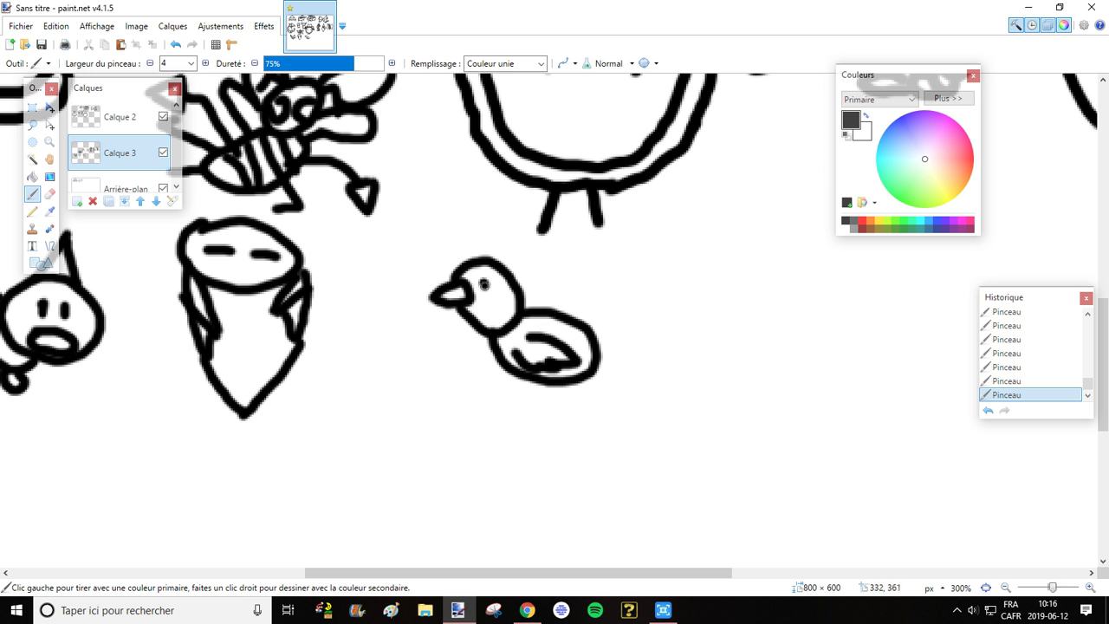
{"action": "left_click_drag", "start_coordinate": [483, 283], "coordinate": [484, 292]}
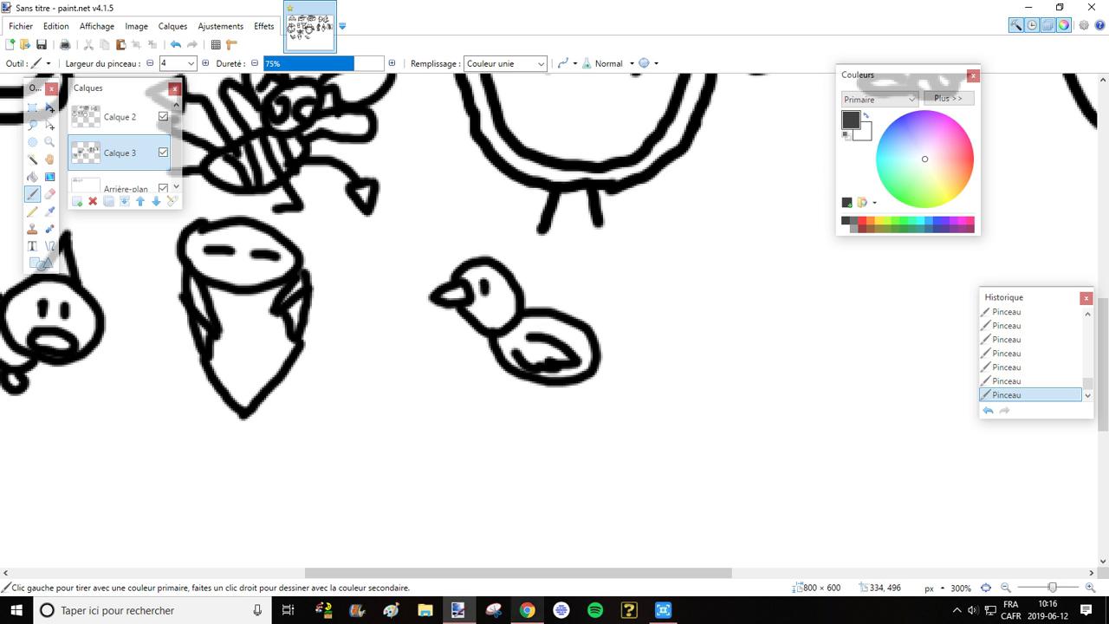
Look at Pidgey again in Chrome and paint a narrow tapered shape hanging from the base of its neck in paint.net
{"action": "left_click", "coordinate": [527, 610]}
{"action": "mouse_move", "coordinate": [457, 610]}
{"action": "left_click", "coordinate": [457, 537]}
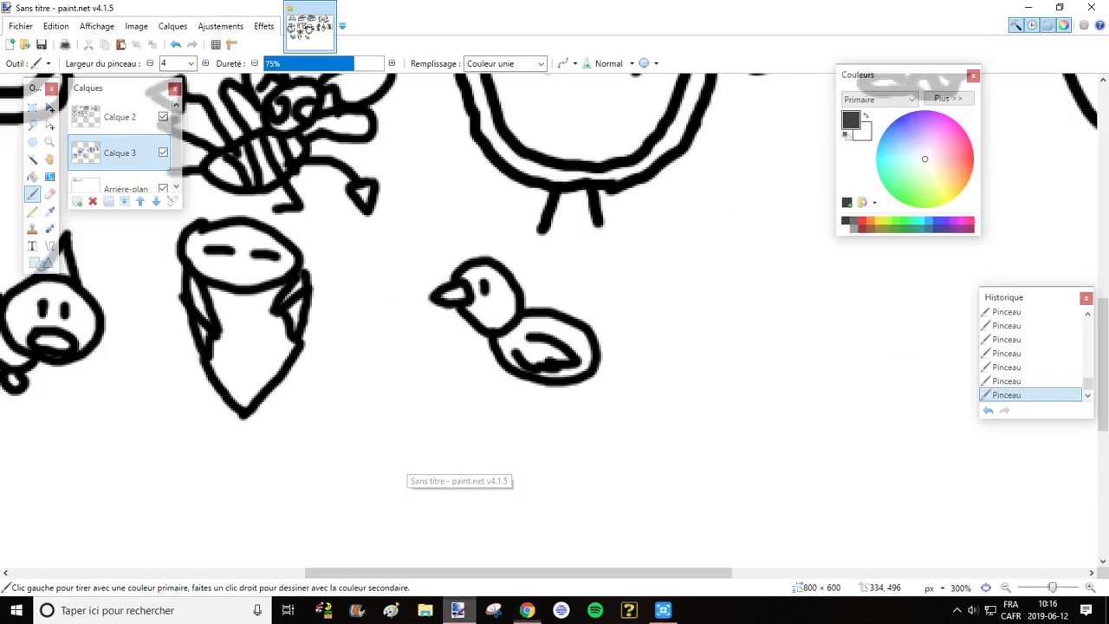
{"action": "left_click_drag", "start_coordinate": [500, 379], "coordinate": [496, 342]}
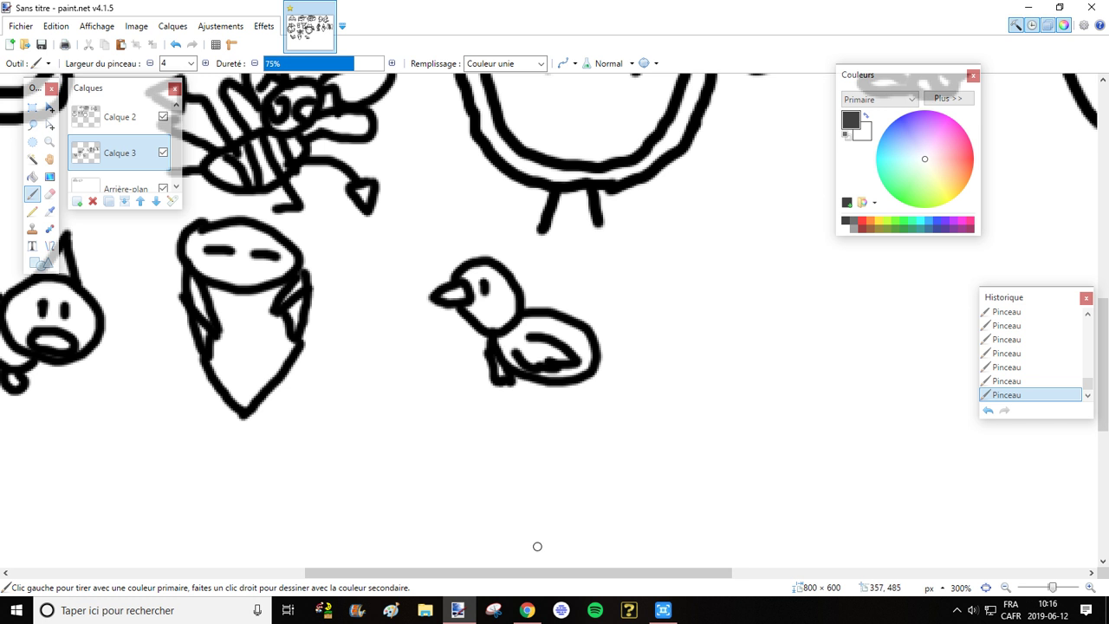
Recheck Pidgey in Chrome and paint a small jagged-edged wing in front of its chest and two bent legs in paint.net
{"action": "left_click", "coordinate": [527, 610]}
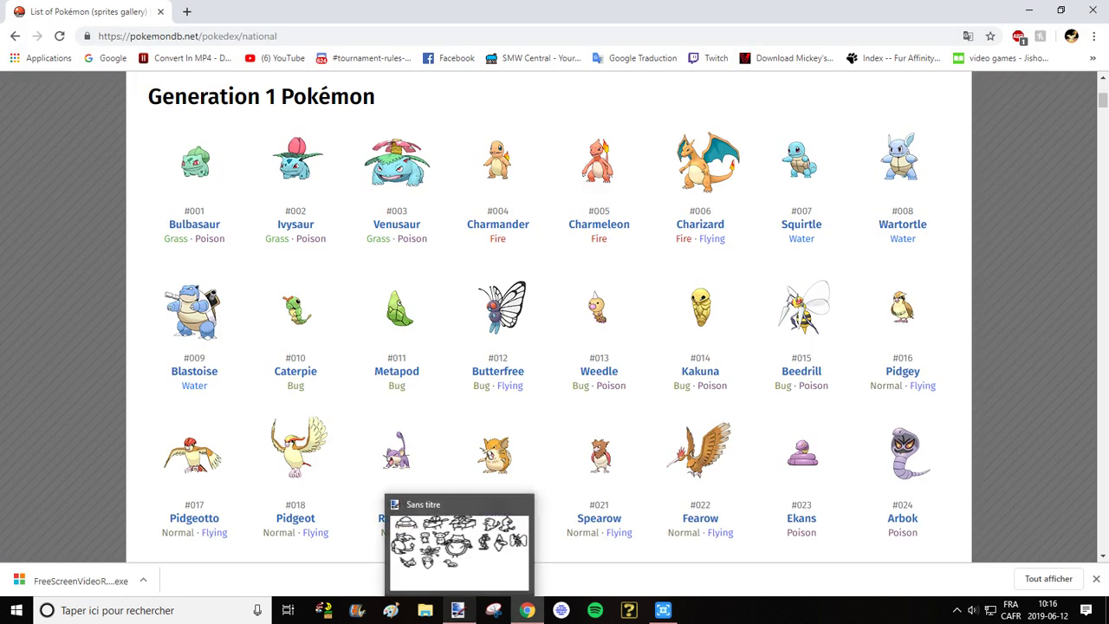
{"action": "left_click", "coordinate": [457, 610]}
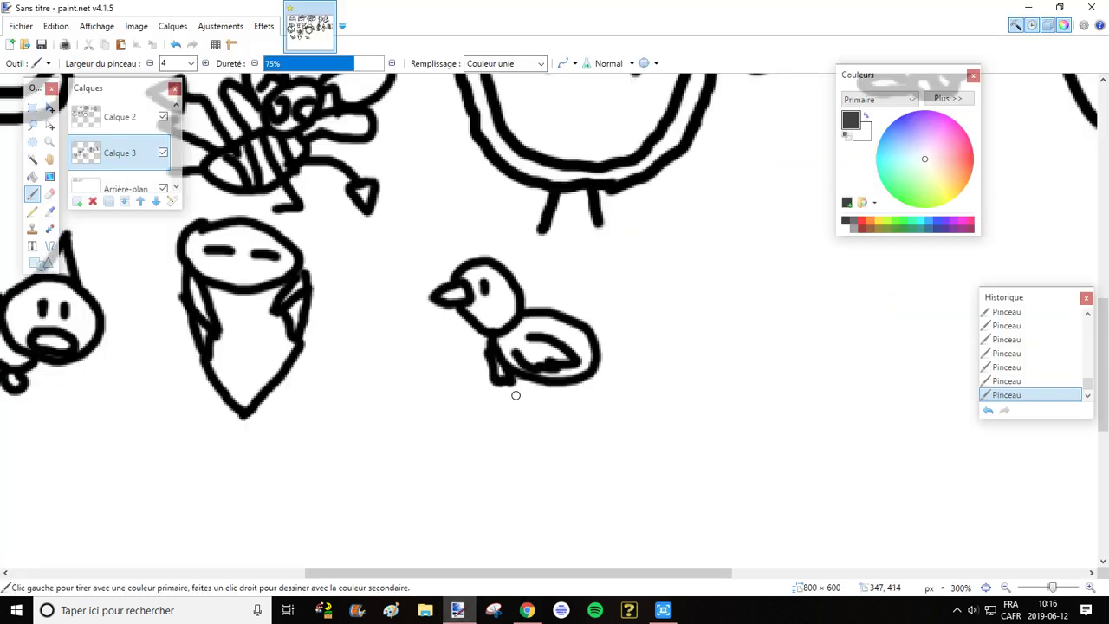
{"action": "mouse_move", "coordinate": [484, 335]}
{"action": "left_mouse_down"}
{"action": "mouse_move", "coordinate": [447, 332]}
{"action": "mouse_move", "coordinate": [450, 353]}
{"action": "mouse_move", "coordinate": [484, 363]}
{"action": "left_mouse_up"}
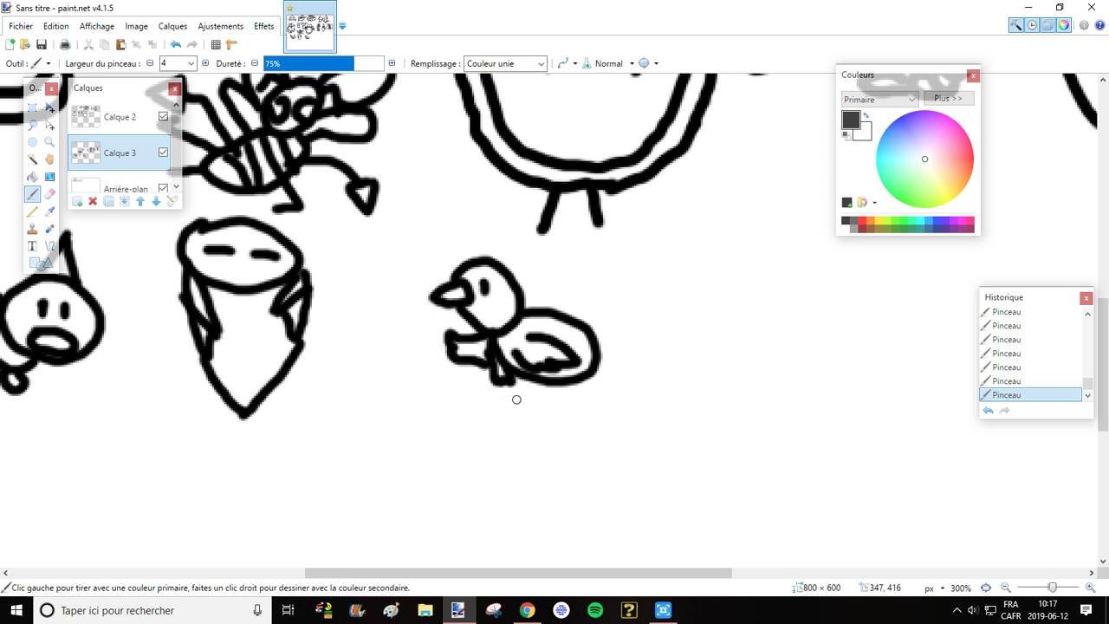
{"action": "left_click", "coordinate": [176, 44]}
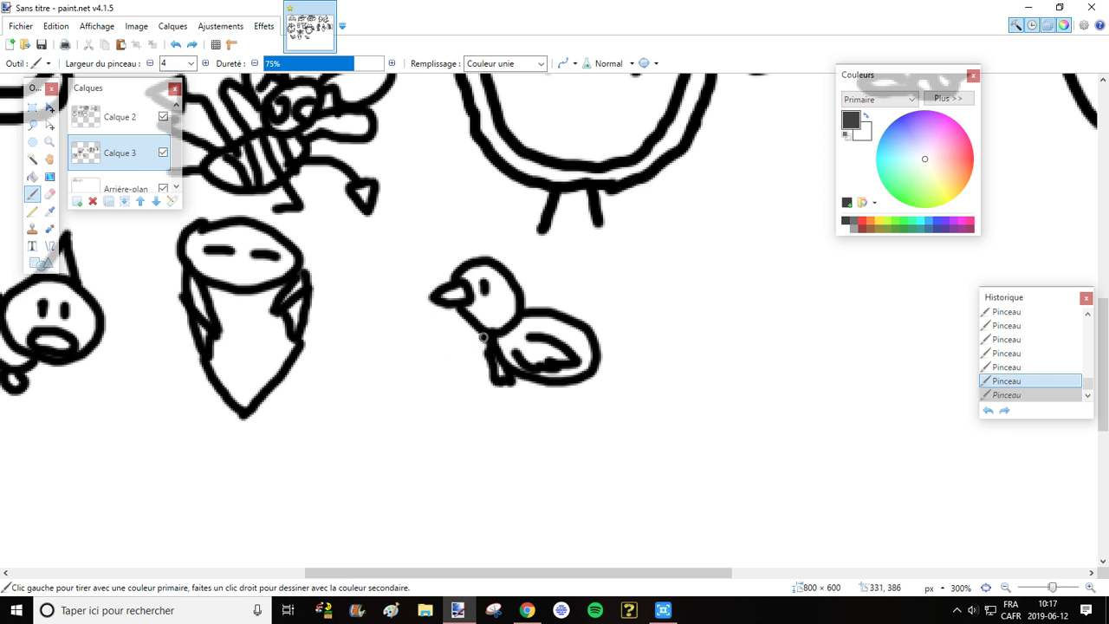
{"action": "mouse_move", "coordinate": [447, 346]}
{"action": "left_mouse_down"}
{"action": "mouse_move", "coordinate": [527, 404]}
{"action": "mouse_move", "coordinate": [510, 404]}
{"action": "mouse_move", "coordinate": [545, 400]}
{"action": "mouse_move", "coordinate": [548, 418]}
{"action": "left_mouse_up"}
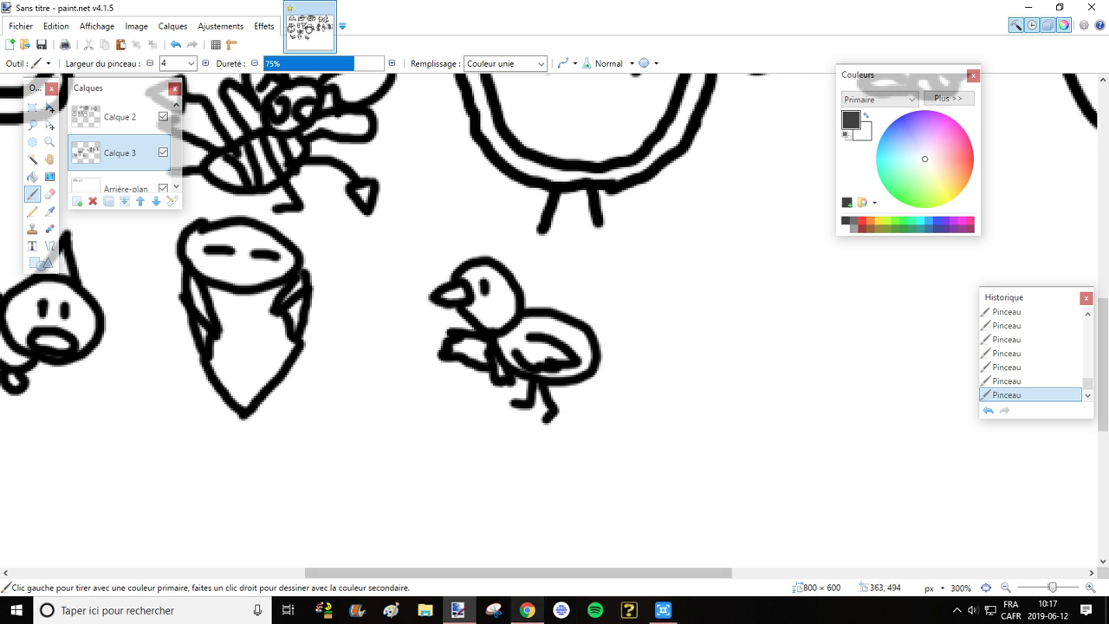
Compare the sketch with Pidgey in Chrome and paint a slanted brow and spiky crest strokes on its head in paint.net
{"action": "left_click", "coordinate": [527, 609]}
{"action": "left_click", "coordinate": [457, 610]}
{"action": "left_click", "coordinate": [527, 610]}
{"action": "mouse_move", "coordinate": [457, 610]}
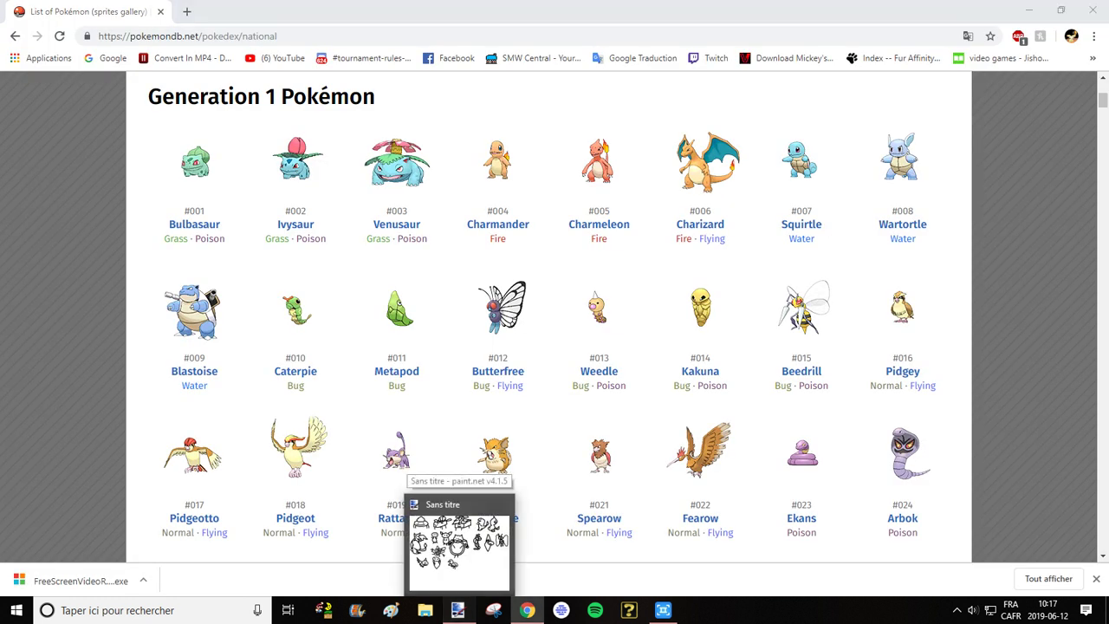
{"action": "left_click", "coordinate": [459, 542]}
{"action": "mouse_move", "coordinate": [510, 260]}
{"action": "left_mouse_down"}
{"action": "mouse_move", "coordinate": [476, 279]}
{"action": "mouse_move", "coordinate": [466, 265]}
{"action": "mouse_move", "coordinate": [457, 275]}
{"action": "mouse_move", "coordinate": [473, 240]}
{"action": "left_mouse_up"}
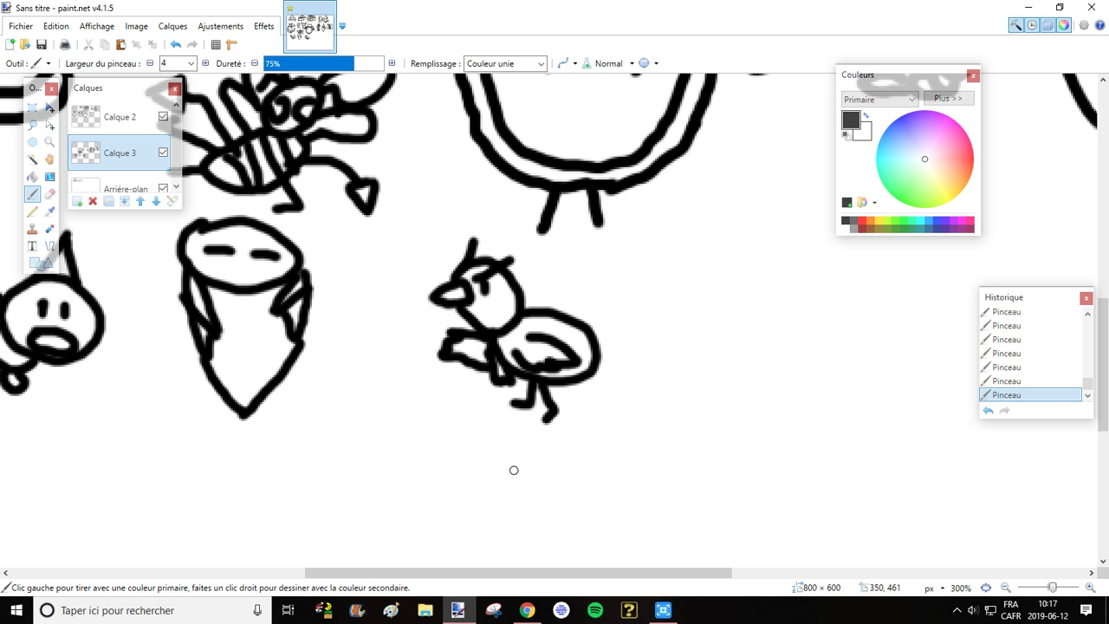
{"action": "left_click", "coordinate": [526, 609]}
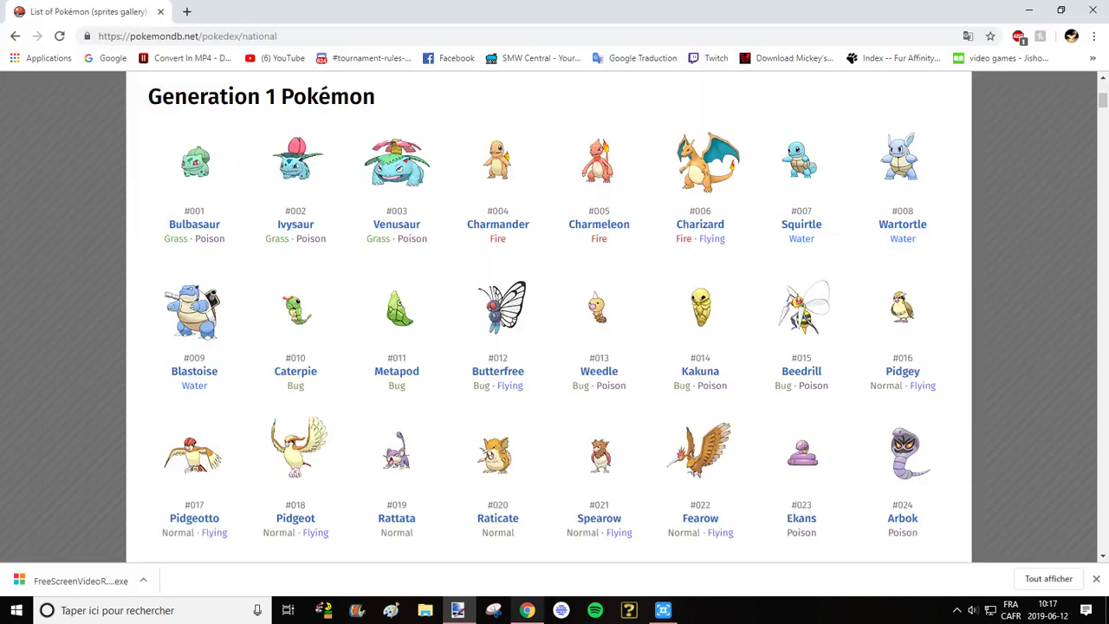
{"action": "left_click", "coordinate": [458, 610]}
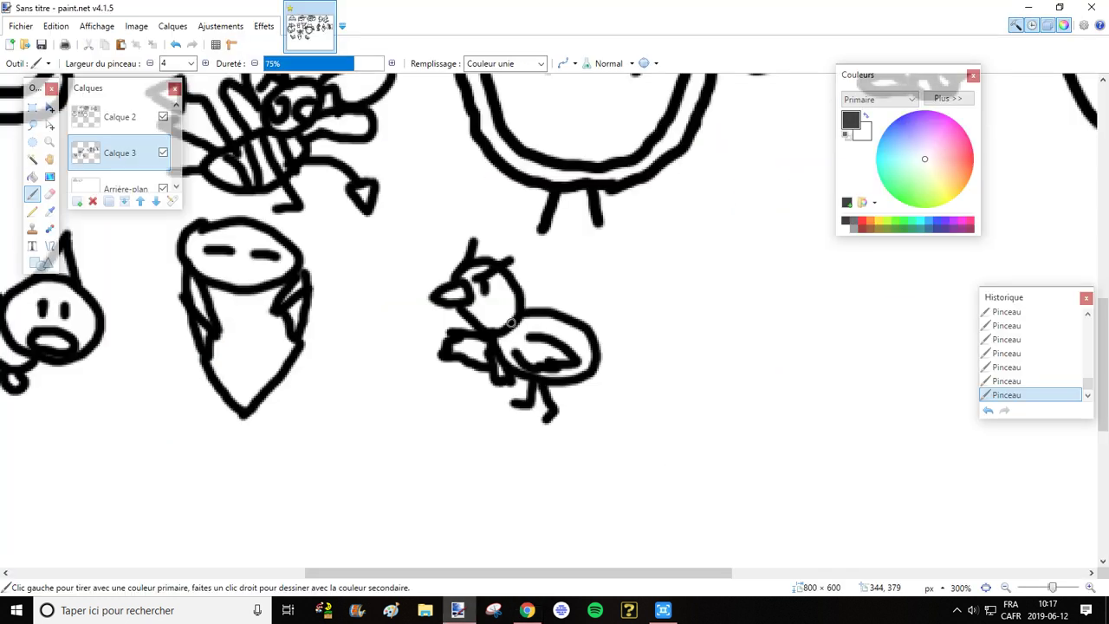
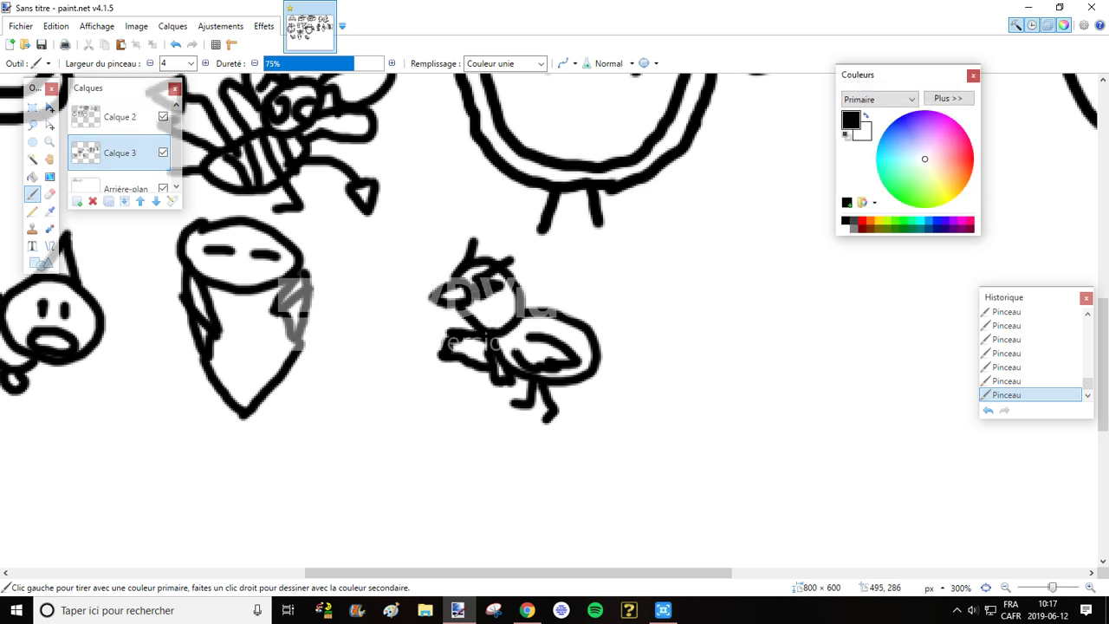
{"action": "left_click", "coordinate": [845, 228]}
{"action": "left_click", "coordinate": [853, 221]}
{"action": "scroll", "coordinate": [554, 329], "scroll_direction": "right", "scroll_amount": 3}
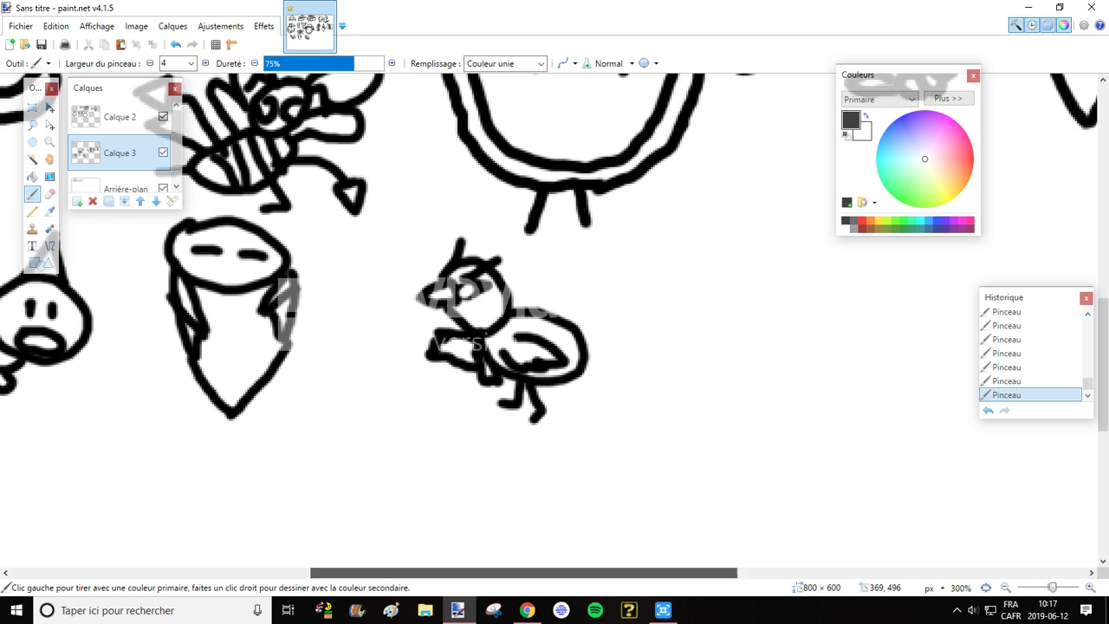
{"action": "scroll", "coordinate": [492, 326], "scroll_direction": "right", "scroll_amount": 1}
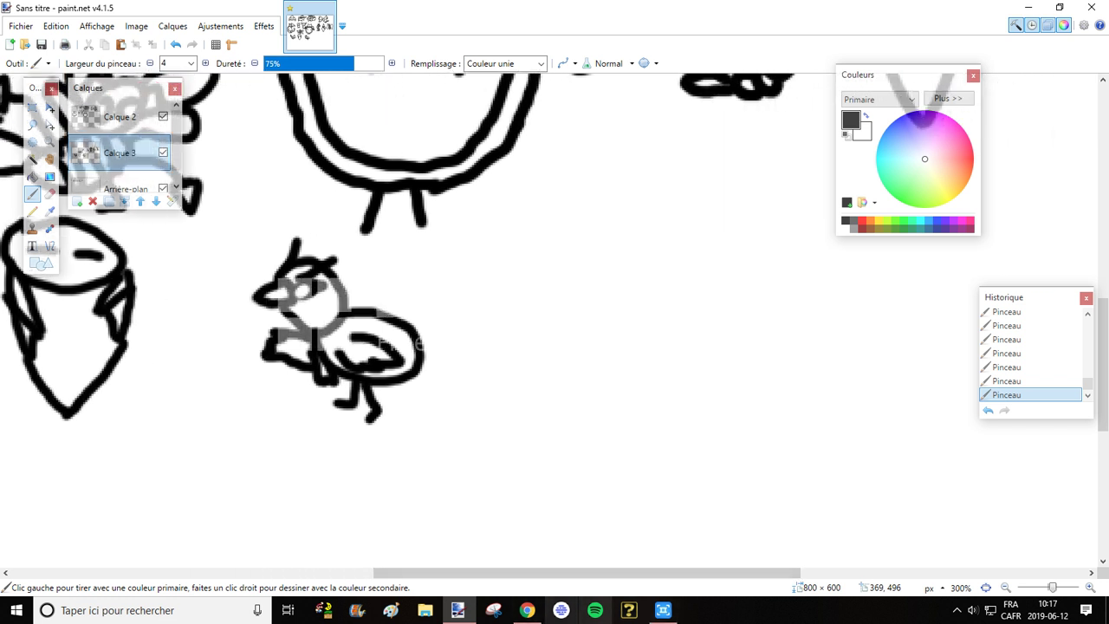
Check Pidgeotto in Chrome, then paint its rounded face with dot eyes and a pointed beak beside Pidgey in paint.net
{"action": "left_click", "coordinate": [457, 609]}
{"action": "mouse_move", "coordinate": [458, 608]}
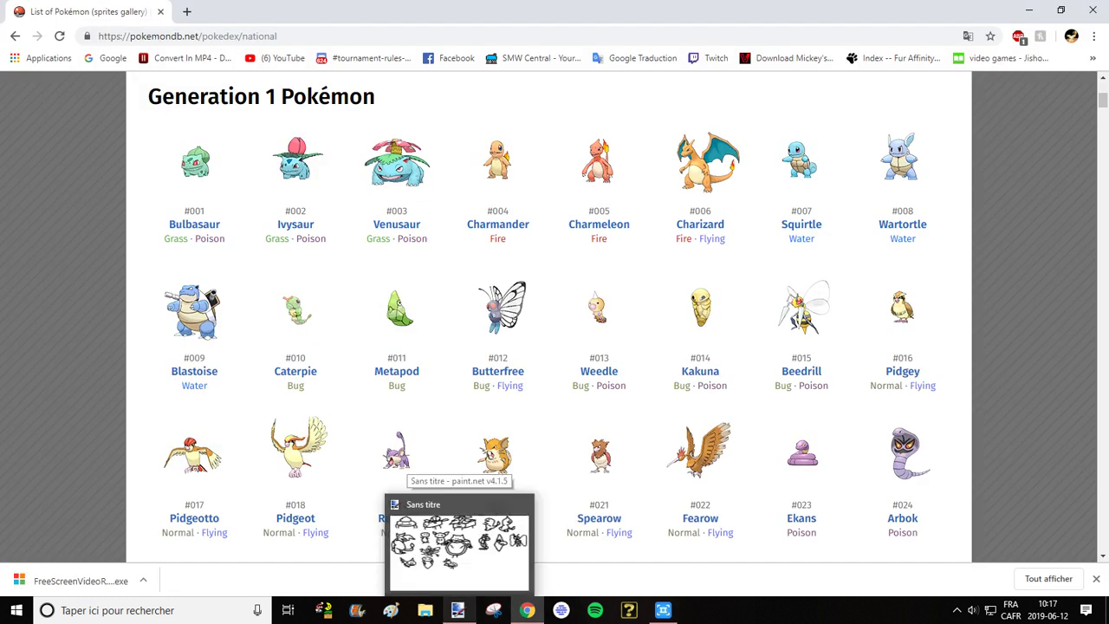
{"action": "left_click", "coordinate": [459, 542]}
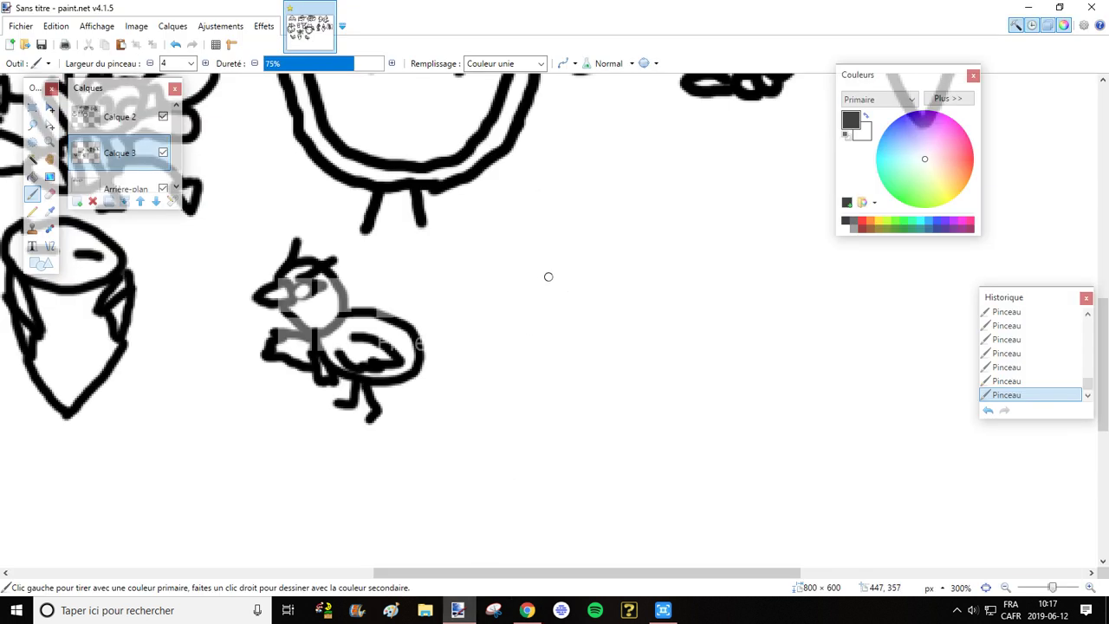
{"action": "mouse_move", "coordinate": [570, 269]}
{"action": "left_mouse_down"}
{"action": "mouse_move", "coordinate": [610, 290]}
{"action": "mouse_move", "coordinate": [579, 320]}
{"action": "mouse_move", "coordinate": [539, 325]}
{"action": "mouse_move", "coordinate": [519, 300]}
{"action": "mouse_move", "coordinate": [522, 272]}
{"action": "mouse_move", "coordinate": [537, 304]}
{"action": "mouse_move", "coordinate": [578, 306]}
{"action": "mouse_move", "coordinate": [540, 297]}
{"action": "mouse_move", "coordinate": [585, 291]}
{"action": "left_mouse_up"}
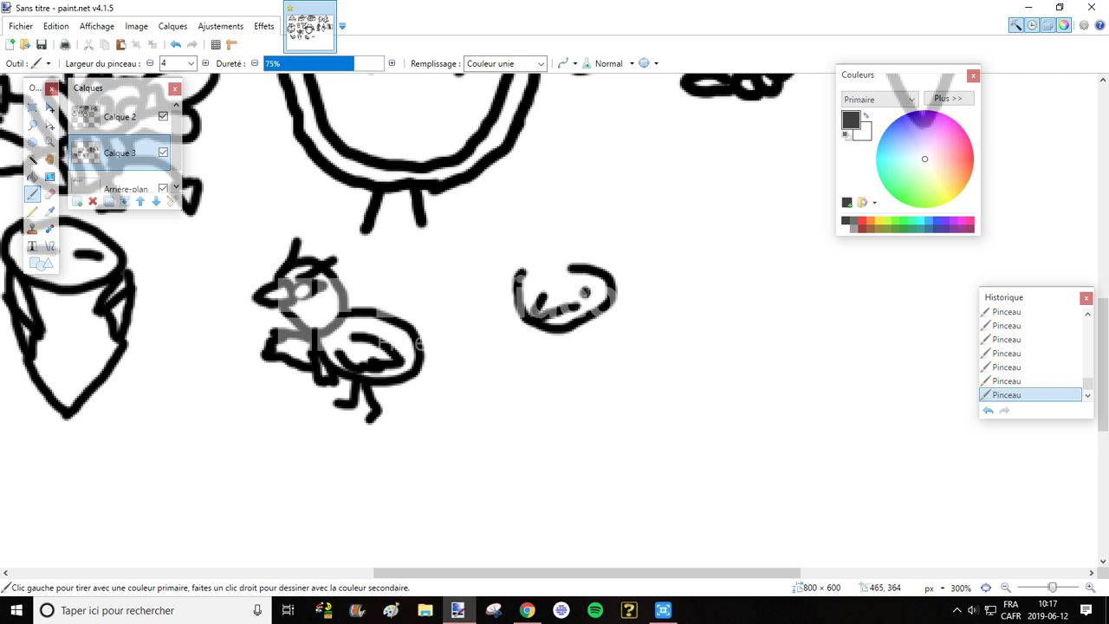
{"action": "left_click", "coordinate": [558, 286]}
Paint Pidgeotto's swept-back crest over the head, with curved inner strands and a line closing the top of the face
{"action": "mouse_move", "coordinate": [581, 270]}
{"action": "left_mouse_down"}
{"action": "mouse_move", "coordinate": [570, 257]}
{"action": "mouse_move", "coordinate": [596, 250]}
{"action": "left_mouse_up"}
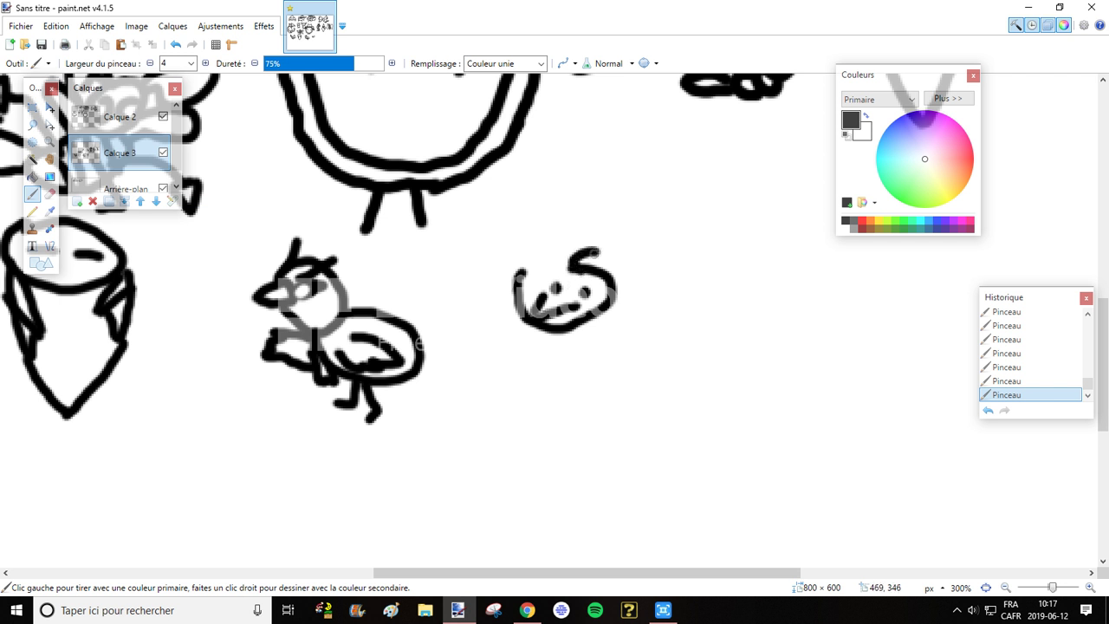
{"action": "mouse_move", "coordinate": [518, 273]}
{"action": "left_mouse_down"}
{"action": "mouse_move", "coordinate": [524, 251]}
{"action": "mouse_move", "coordinate": [600, 222]}
{"action": "mouse_move", "coordinate": [629, 254]}
{"action": "mouse_move", "coordinate": [641, 296]}
{"action": "left_mouse_up"}
{"action": "left_click_drag", "start_coordinate": [593, 253], "coordinate": [640, 298]}
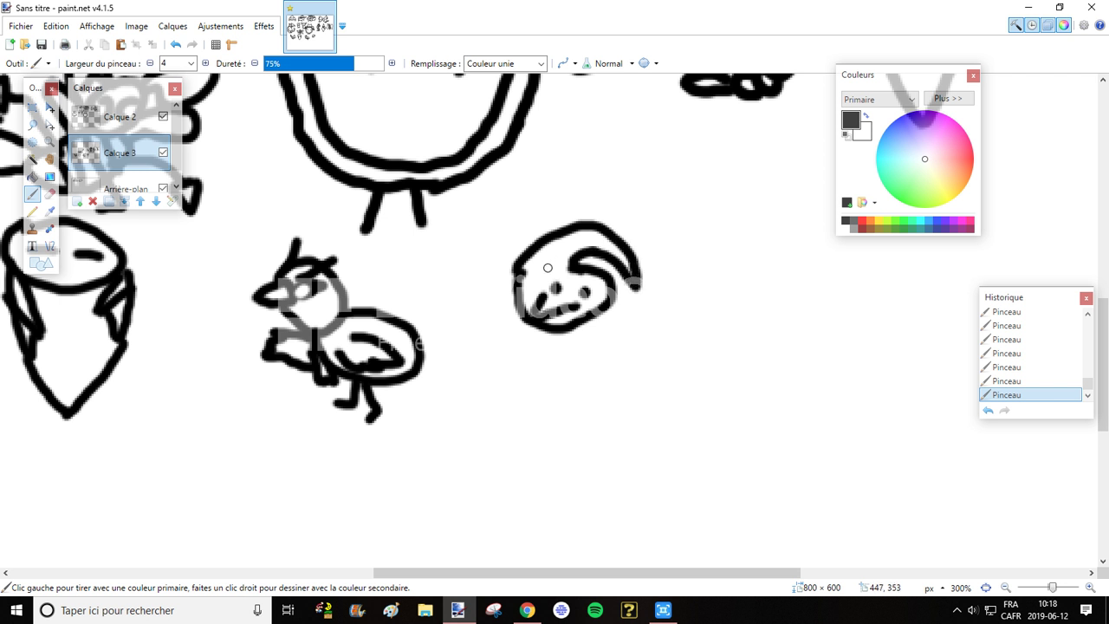
{"action": "mouse_move", "coordinate": [548, 267]}
{"action": "left_mouse_down"}
{"action": "mouse_move", "coordinate": [589, 228]}
{"action": "mouse_move", "coordinate": [631, 245]}
{"action": "left_mouse_up"}
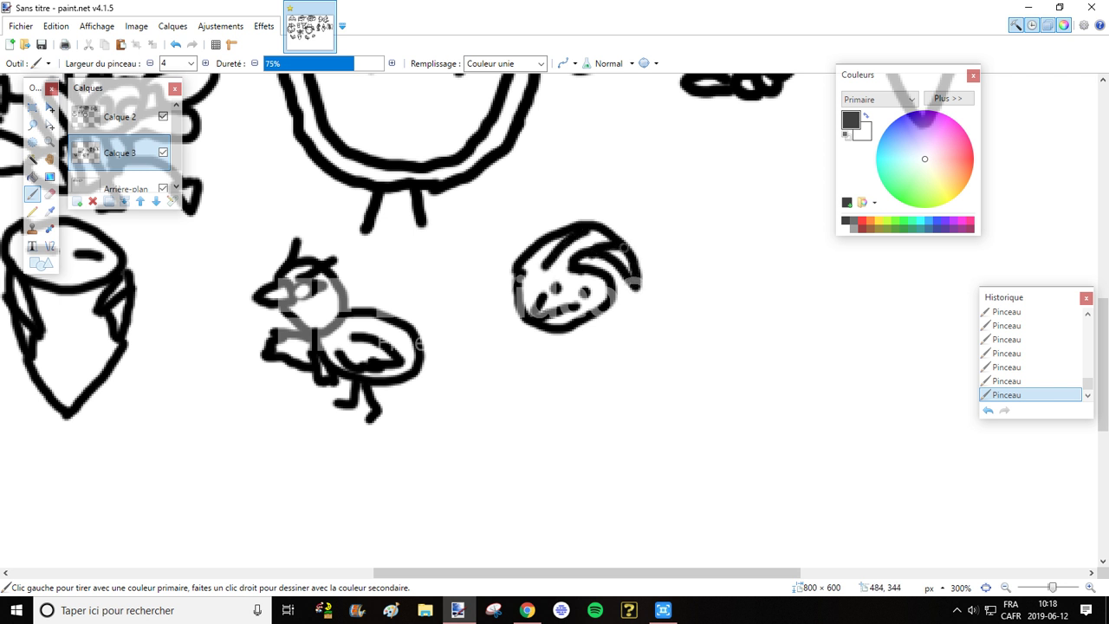
{"action": "mouse_move", "coordinate": [520, 282]}
{"action": "left_mouse_down"}
{"action": "mouse_move", "coordinate": [539, 265]}
{"action": "mouse_move", "coordinate": [576, 275]}
{"action": "left_mouse_up"}
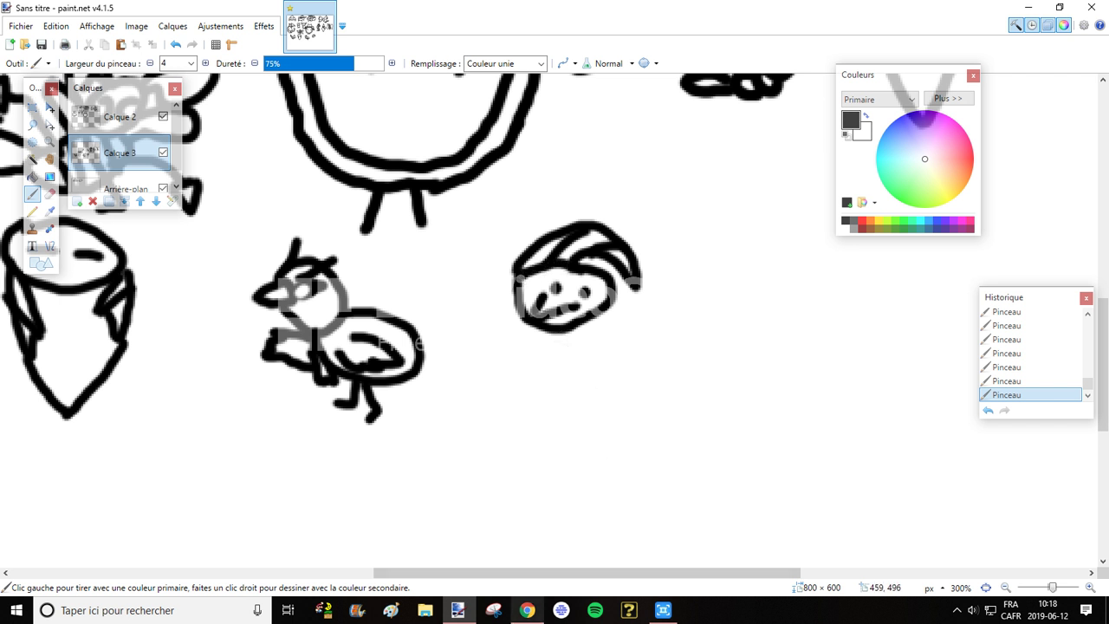
Recheck Pidgeotto in Chrome and paint two outstretched wings with jagged tips and both sides of its body in paint.net
{"action": "left_click", "coordinate": [527, 610]}
{"action": "left_click", "coordinate": [457, 609]}
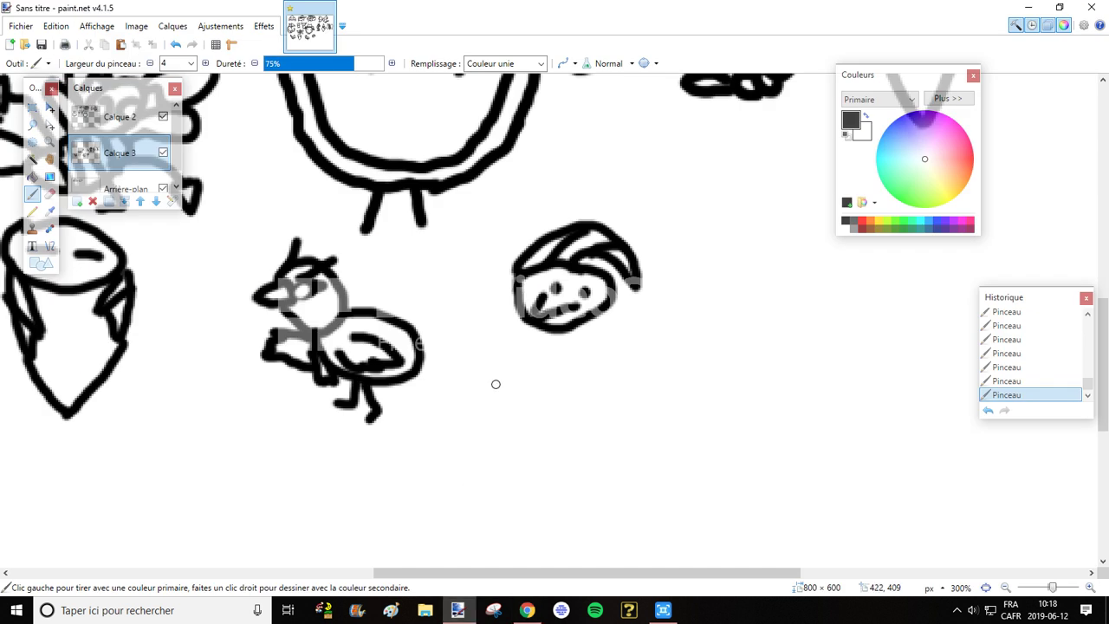
{"action": "mouse_move", "coordinate": [609, 307]}
{"action": "left_mouse_down"}
{"action": "mouse_move", "coordinate": [699, 354]}
{"action": "mouse_move", "coordinate": [659, 360]}
{"action": "mouse_move", "coordinate": [690, 368]}
{"action": "mouse_move", "coordinate": [655, 370]}
{"action": "mouse_move", "coordinate": [673, 379]}
{"action": "mouse_move", "coordinate": [631, 377]}
{"action": "mouse_move", "coordinate": [568, 341]}
{"action": "left_mouse_up"}
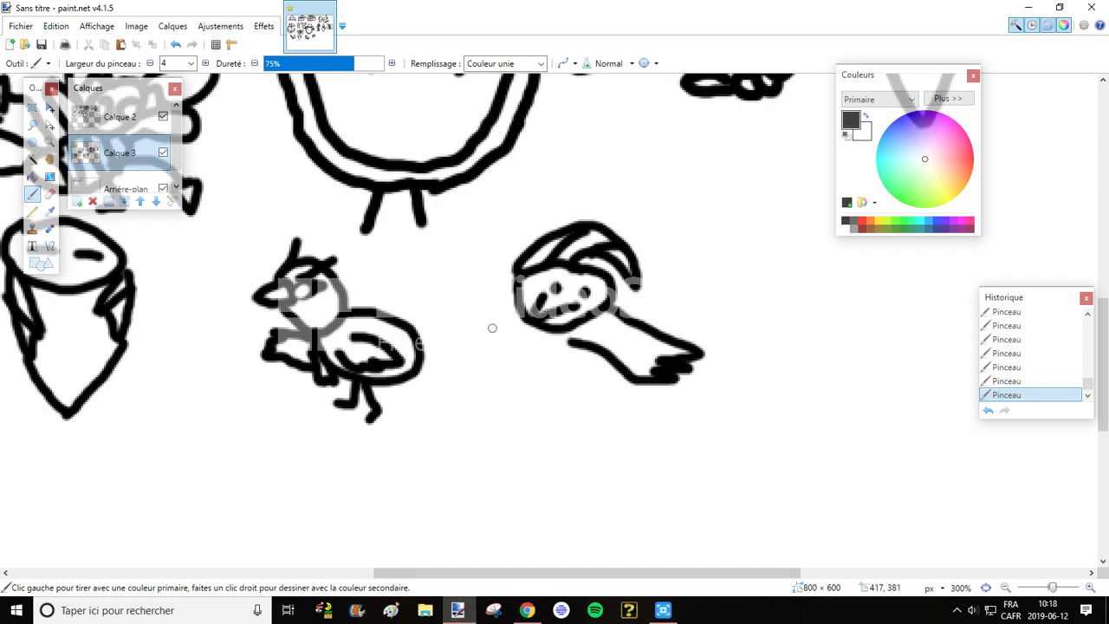
{"action": "mouse_move", "coordinate": [522, 300]}
{"action": "left_mouse_down"}
{"action": "mouse_move", "coordinate": [427, 300]}
{"action": "mouse_move", "coordinate": [445, 322]}
{"action": "mouse_move", "coordinate": [438, 348]}
{"action": "left_mouse_up"}
{"action": "mouse_move", "coordinate": [504, 328]}
{"action": "left_mouse_down"}
{"action": "mouse_move", "coordinate": [517, 326]}
{"action": "mouse_move", "coordinate": [494, 398]}
{"action": "left_mouse_up"}
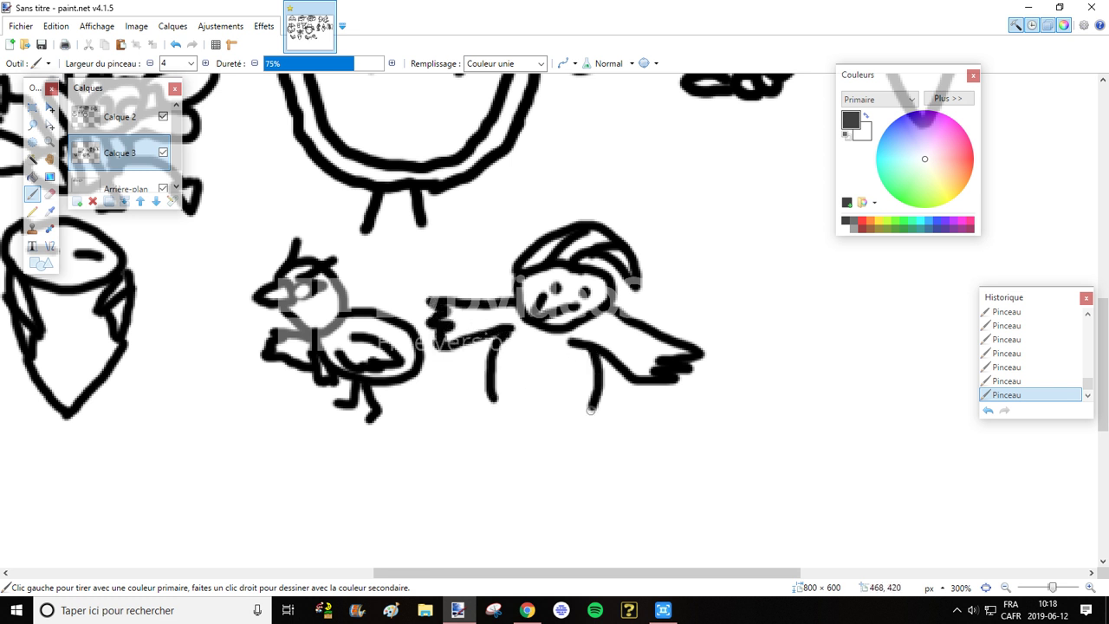
Look at Pidgeotto in Chrome again, then paint two clawed legs and the bottom edge of its body in paint.net
{"action": "left_click", "coordinate": [527, 609]}
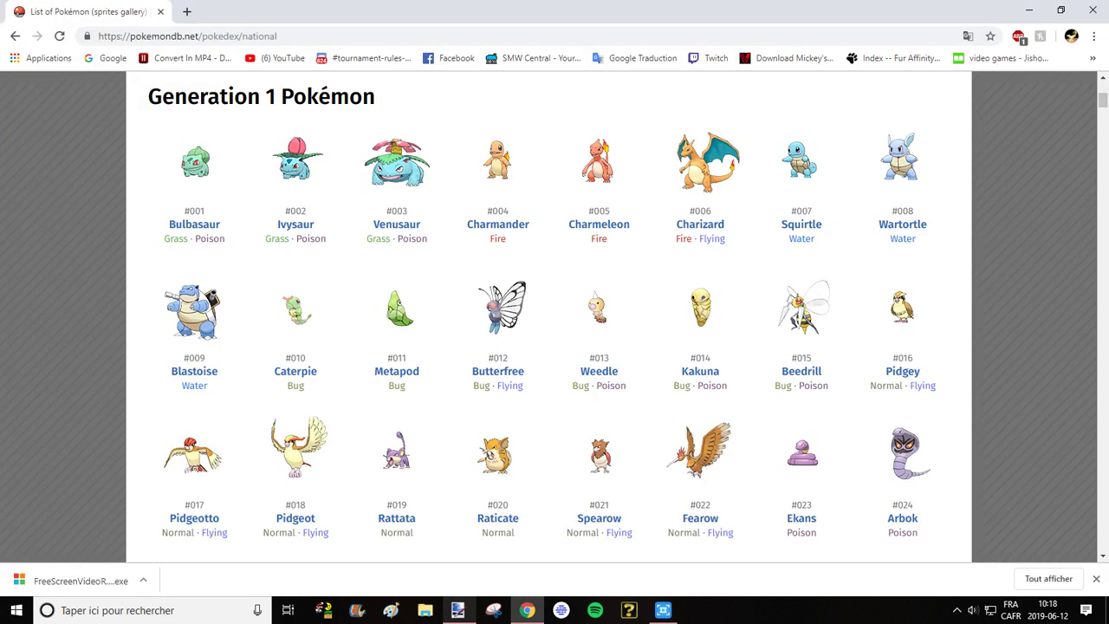
{"action": "left_click", "coordinate": [457, 610]}
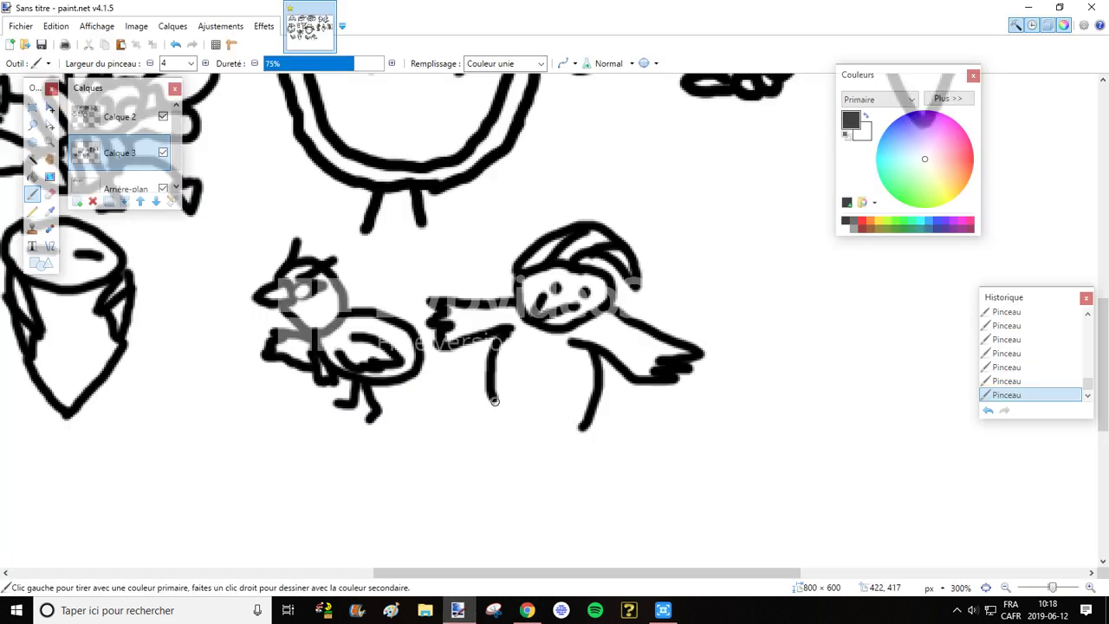
{"action": "mouse_move", "coordinate": [495, 400]}
{"action": "left_mouse_down"}
{"action": "mouse_move", "coordinate": [495, 439]}
{"action": "mouse_move", "coordinate": [468, 443]}
{"action": "mouse_move", "coordinate": [494, 461]}
{"action": "mouse_move", "coordinate": [516, 452]}
{"action": "mouse_move", "coordinate": [499, 402]}
{"action": "left_mouse_up"}
{"action": "mouse_move", "coordinate": [579, 426]}
{"action": "left_mouse_down"}
{"action": "mouse_move", "coordinate": [578, 470]}
{"action": "mouse_move", "coordinate": [566, 480]}
{"action": "mouse_move", "coordinate": [549, 465]}
{"action": "mouse_move", "coordinate": [559, 424]}
{"action": "left_mouse_up"}
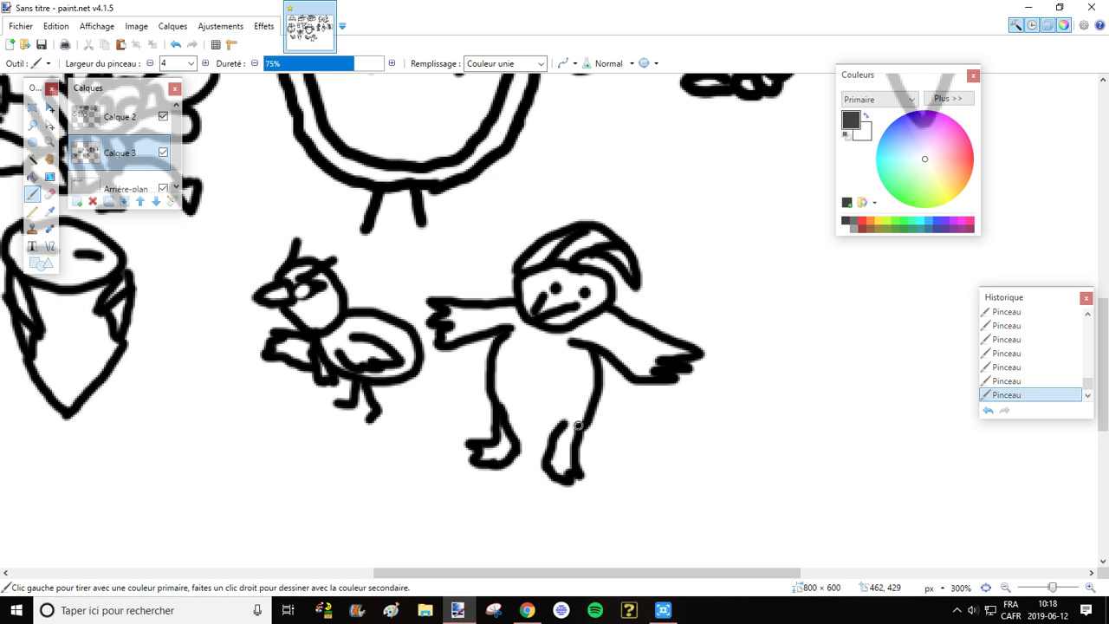
{"action": "left_click_drag", "start_coordinate": [578, 426], "coordinate": [511, 438]}
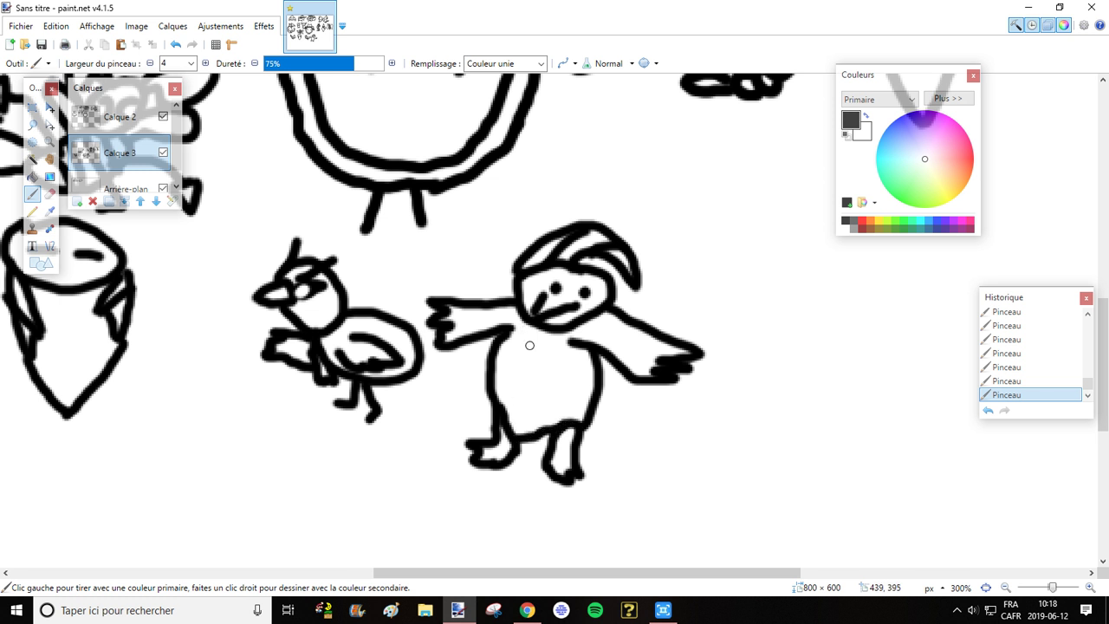
Compare the sketch with Pidgeotto in Chrome and paint an extra feather under each wing in paint.net
{"action": "left_click", "coordinate": [527, 610]}
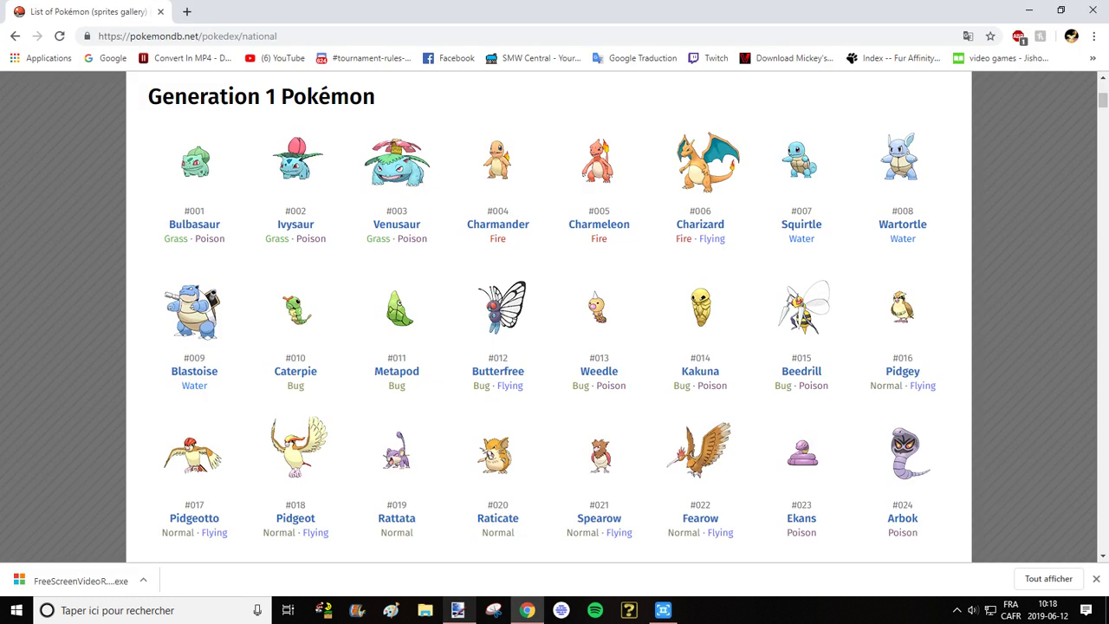
{"action": "left_click", "coordinate": [457, 610]}
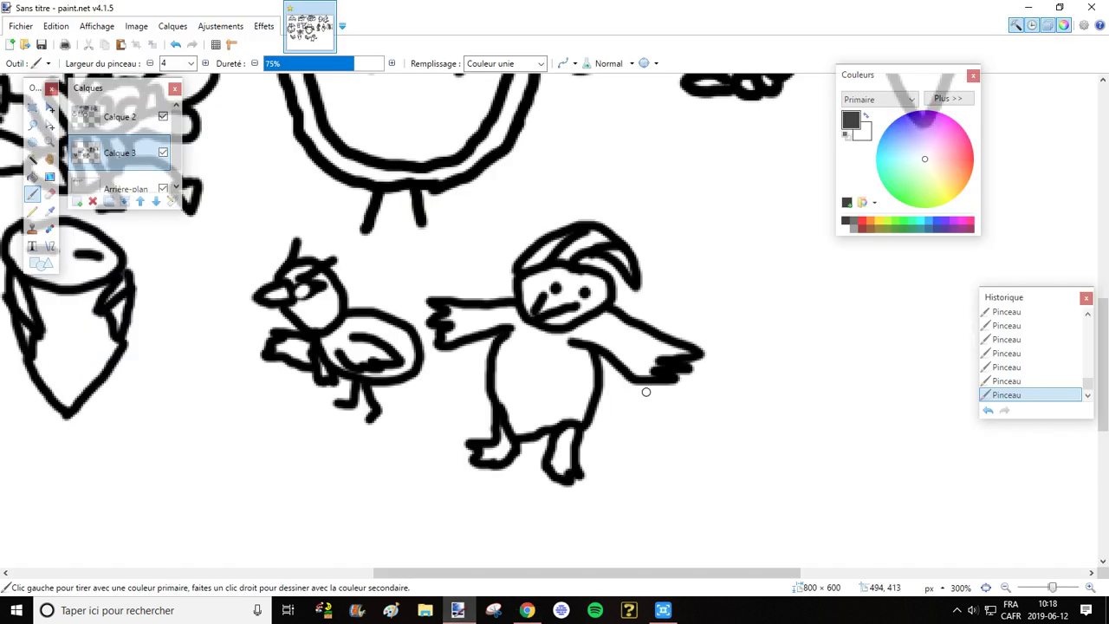
{"action": "mouse_move", "coordinate": [645, 390]}
{"action": "left_mouse_down"}
{"action": "mouse_move", "coordinate": [647, 402]}
{"action": "mouse_move", "coordinate": [610, 366]}
{"action": "left_mouse_up"}
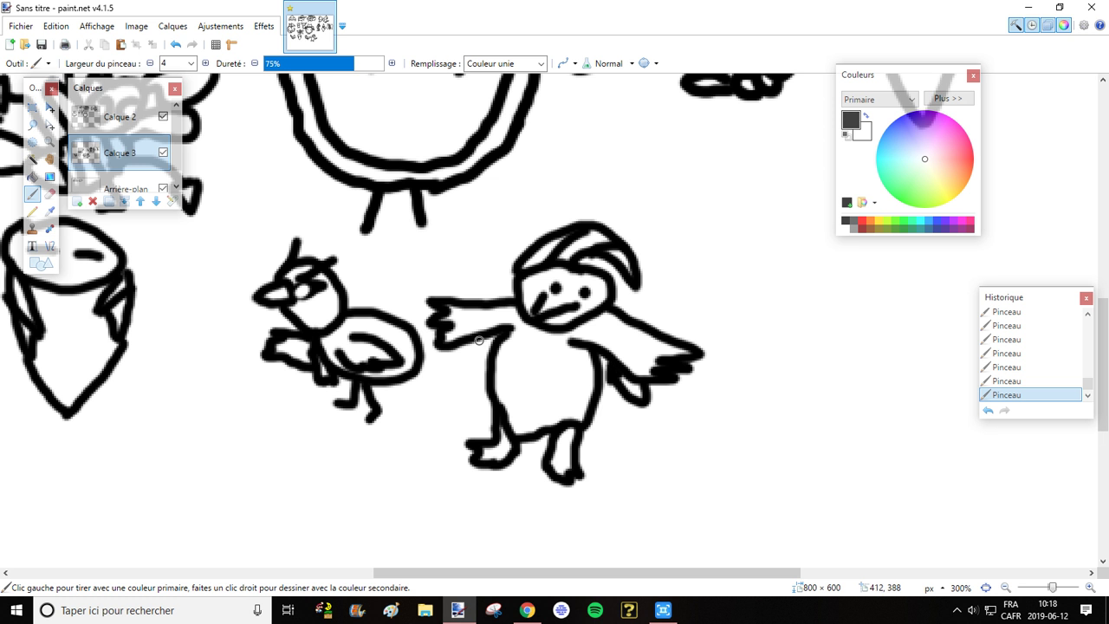
{"action": "mouse_move", "coordinate": [471, 345]}
{"action": "left_mouse_down"}
{"action": "mouse_move", "coordinate": [468, 349]}
{"action": "mouse_move", "coordinate": [448, 363]}
{"action": "mouse_move", "coordinate": [452, 343]}
{"action": "mouse_move", "coordinate": [486, 341]}
{"action": "left_mouse_up"}
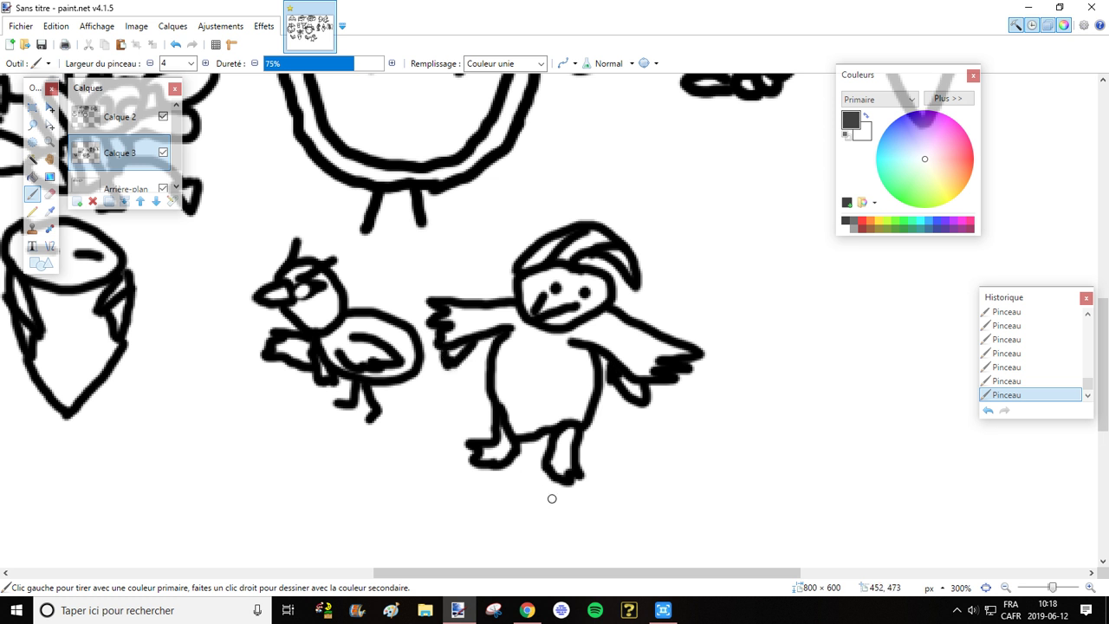
Check Pidgeot in Chrome, then paint its head with dot eyes, a beak and a V-shaped brow beside Pidgeotto in paint.net
{"action": "scroll", "coordinate": [589, 477], "scroll_direction": "right", "scroll_amount": 3}
{"action": "scroll", "coordinate": [626, 447], "scroll_direction": "up", "scroll_amount": 1}
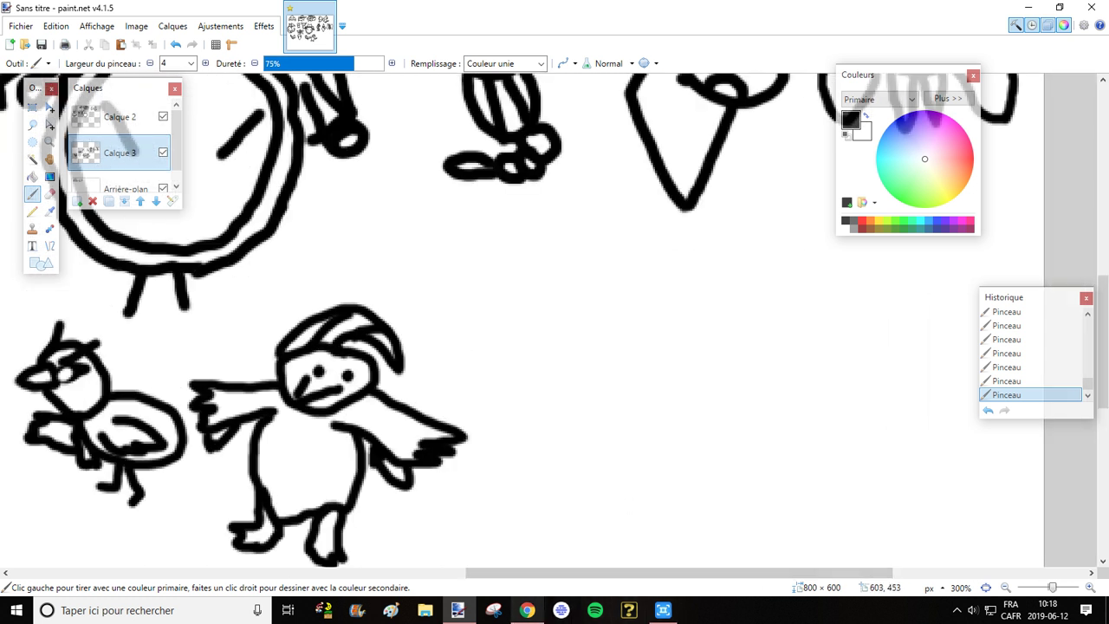
{"action": "left_click", "coordinate": [526, 610]}
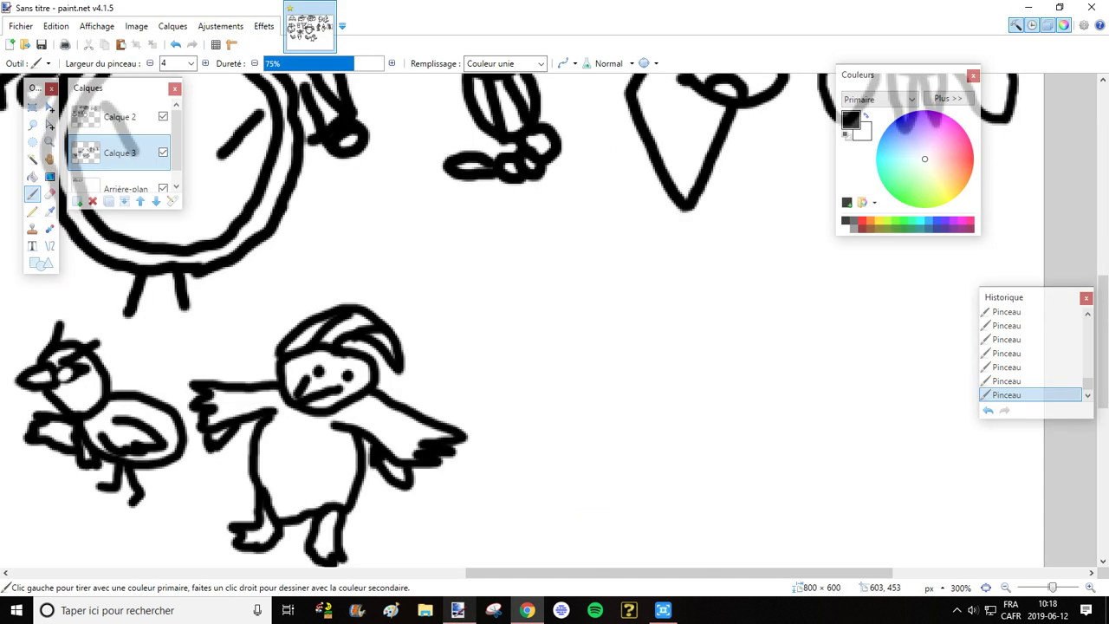
{"action": "left_click", "coordinate": [457, 609]}
{"action": "mouse_move", "coordinate": [649, 327]}
{"action": "left_mouse_down"}
{"action": "mouse_move", "coordinate": [589, 358]}
{"action": "mouse_move", "coordinate": [652, 392]}
{"action": "mouse_move", "coordinate": [691, 342]}
{"action": "mouse_move", "coordinate": [658, 316]}
{"action": "mouse_move", "coordinate": [636, 319]}
{"action": "mouse_move", "coordinate": [664, 388]}
{"action": "mouse_move", "coordinate": [633, 374]}
{"action": "mouse_move", "coordinate": [637, 364]}
{"action": "mouse_move", "coordinate": [648, 394]}
{"action": "left_mouse_up"}
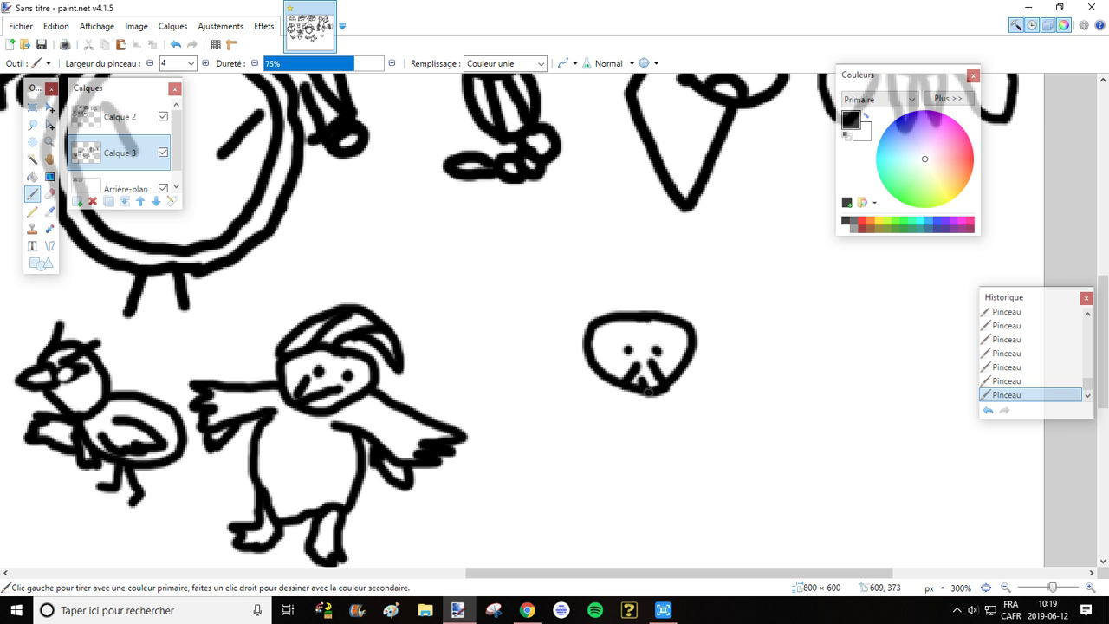
{"action": "mouse_move", "coordinate": [623, 327]}
{"action": "left_mouse_down"}
{"action": "mouse_move", "coordinate": [640, 343]}
{"action": "mouse_move", "coordinate": [655, 330]}
{"action": "left_mouse_up"}
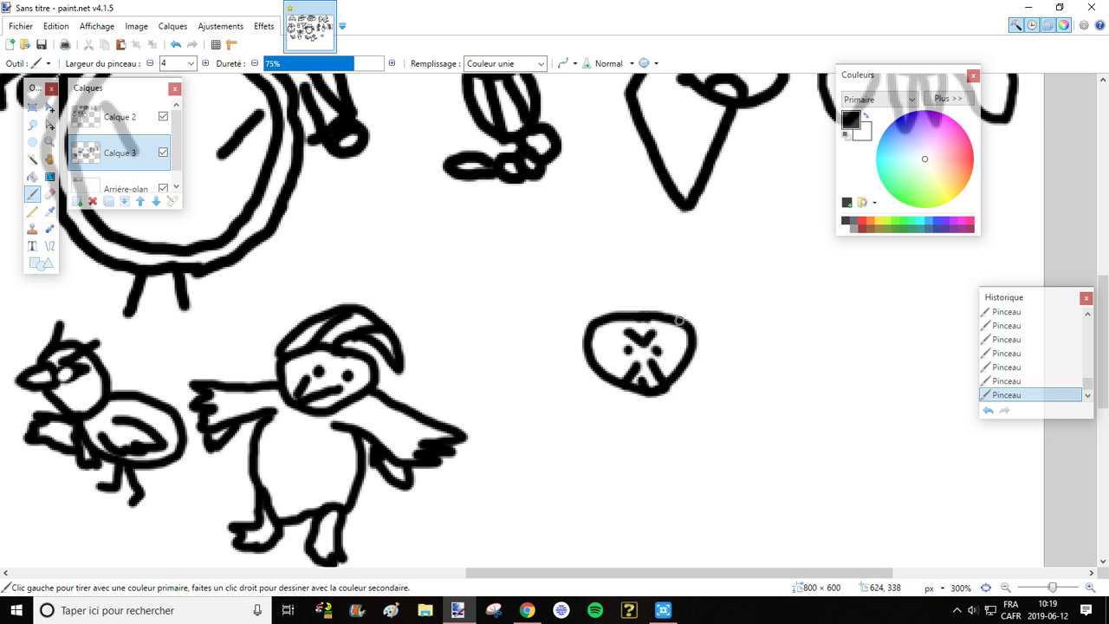
Paint a tall pointed crest above Pidgeot's head with two curved inner strands and a small hook at the tip
{"action": "mouse_move", "coordinate": [615, 314]}
{"action": "left_mouse_down"}
{"action": "mouse_move", "coordinate": [595, 263]}
{"action": "mouse_move", "coordinate": [615, 229]}
{"action": "left_mouse_up"}
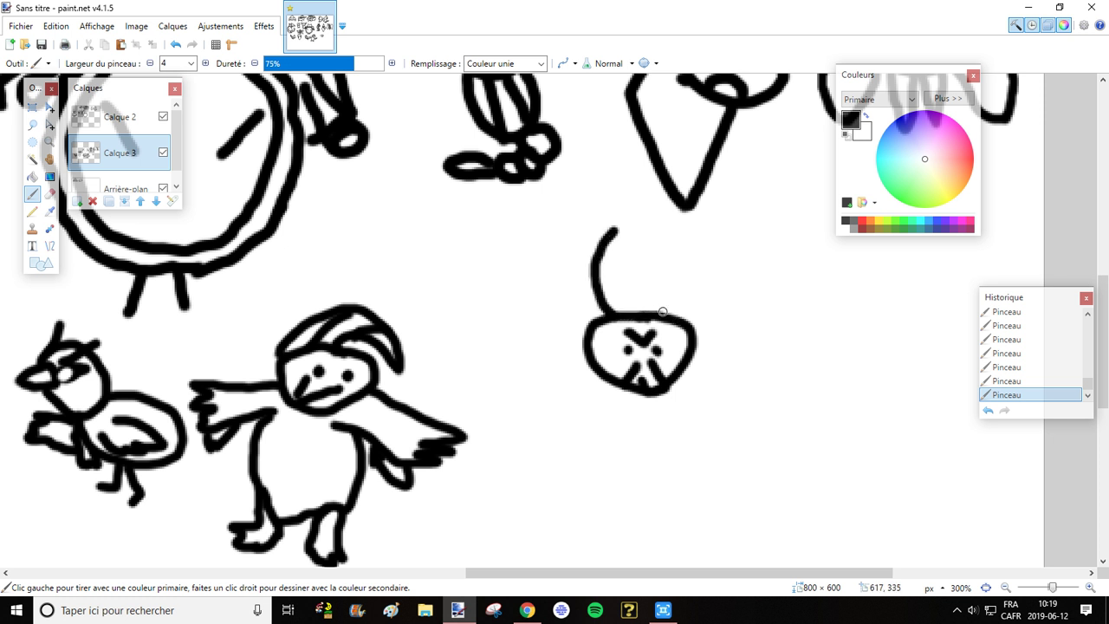
{"action": "mouse_move", "coordinate": [674, 317]}
{"action": "left_mouse_down"}
{"action": "mouse_move", "coordinate": [658, 246]}
{"action": "mouse_move", "coordinate": [613, 180]}
{"action": "left_mouse_up"}
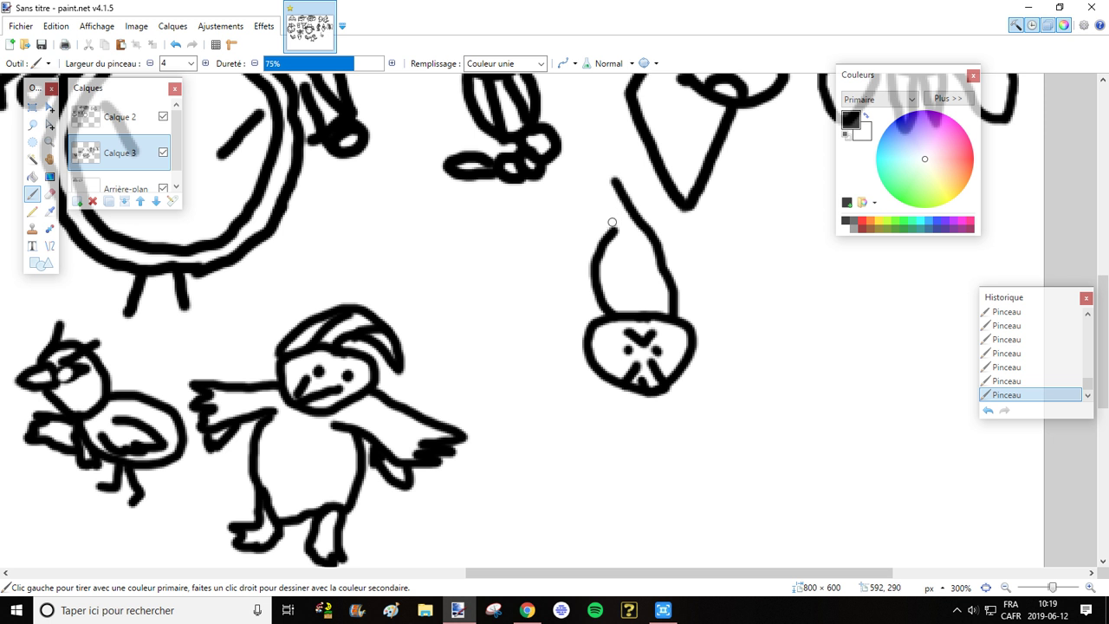
{"action": "left_click_drag", "start_coordinate": [611, 222], "coordinate": [616, 184]}
{"action": "mouse_move", "coordinate": [637, 313]}
{"action": "left_mouse_down"}
{"action": "mouse_move", "coordinate": [609, 259]}
{"action": "mouse_move", "coordinate": [618, 222]}
{"action": "left_mouse_up"}
{"action": "mouse_move", "coordinate": [640, 309]}
{"action": "left_mouse_down"}
{"action": "mouse_move", "coordinate": [647, 252]}
{"action": "mouse_move", "coordinate": [637, 227]}
{"action": "left_mouse_up"}
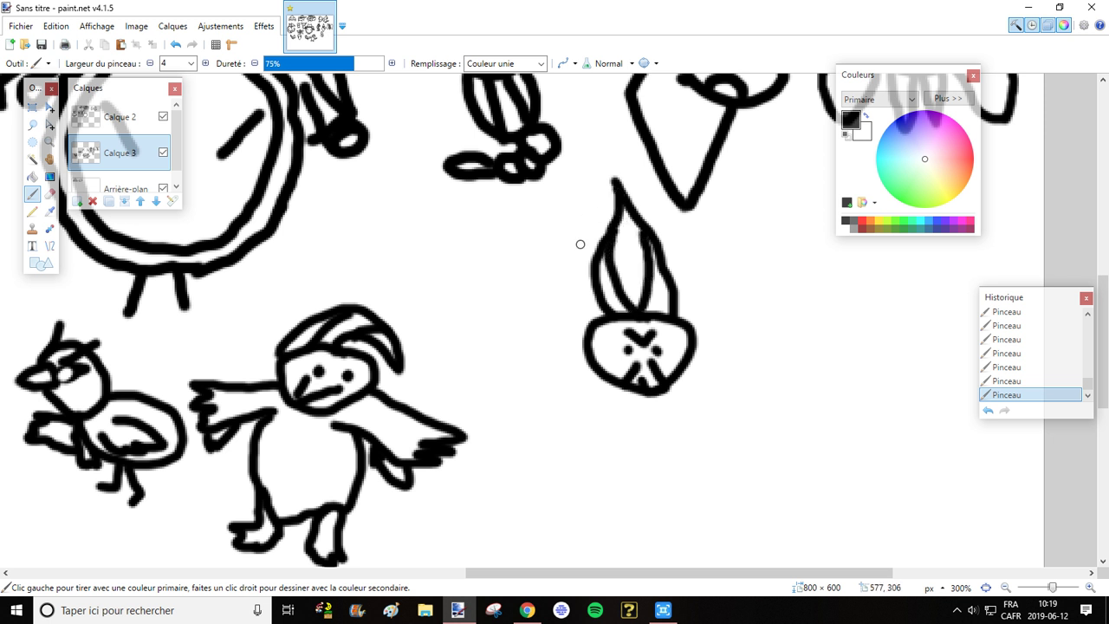
{"action": "mouse_move", "coordinate": [615, 190]}
{"action": "left_mouse_down"}
{"action": "mouse_move", "coordinate": [592, 180]}
{"action": "mouse_move", "coordinate": [607, 190]}
{"action": "left_mouse_up"}
Paint Pidgeot's two raised wings with zigzag feather edges and a curve for one side of its body
{"action": "mouse_move", "coordinate": [594, 322]}
{"action": "left_mouse_down"}
{"action": "mouse_move", "coordinate": [534, 250]}
{"action": "mouse_move", "coordinate": [483, 214]}
{"action": "mouse_move", "coordinate": [465, 233]}
{"action": "mouse_move", "coordinate": [485, 238]}
{"action": "mouse_move", "coordinate": [473, 260]}
{"action": "mouse_move", "coordinate": [503, 256]}
{"action": "mouse_move", "coordinate": [522, 297]}
{"action": "mouse_move", "coordinate": [582, 348]}
{"action": "left_mouse_up"}
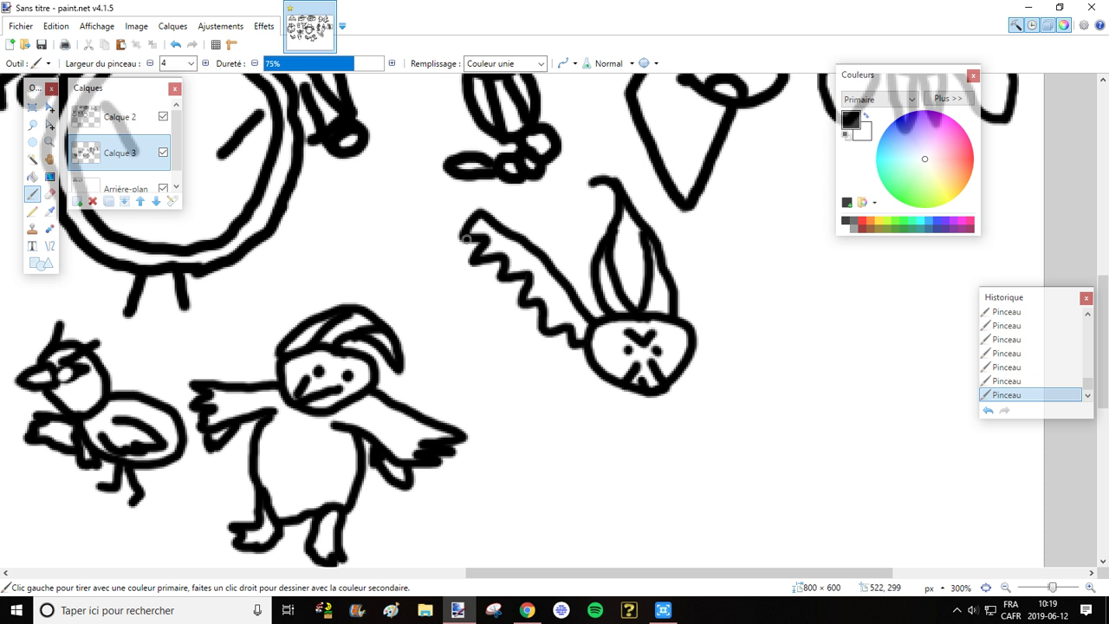
{"action": "mouse_move", "coordinate": [465, 239]}
{"action": "left_mouse_down"}
{"action": "mouse_move", "coordinate": [445, 278]}
{"action": "mouse_move", "coordinate": [503, 303]}
{"action": "mouse_move", "coordinate": [507, 328]}
{"action": "mouse_move", "coordinate": [527, 347]}
{"action": "mouse_move", "coordinate": [592, 369]}
{"action": "left_mouse_up"}
{"action": "left_click", "coordinate": [641, 373]}
{"action": "mouse_move", "coordinate": [693, 332]}
{"action": "left_mouse_down"}
{"action": "mouse_move", "coordinate": [786, 280]}
{"action": "mouse_move", "coordinate": [796, 310]}
{"action": "mouse_move", "coordinate": [788, 338]}
{"action": "mouse_move", "coordinate": [697, 372]}
{"action": "mouse_move", "coordinate": [707, 367]}
{"action": "left_mouse_up"}
{"action": "mouse_move", "coordinate": [792, 335]}
{"action": "left_mouse_down"}
{"action": "mouse_move", "coordinate": [784, 366]}
{"action": "mouse_move", "coordinate": [681, 417]}
{"action": "mouse_move", "coordinate": [658, 395]}
{"action": "mouse_move", "coordinate": [680, 445]}
{"action": "mouse_move", "coordinate": [679, 483]}
{"action": "mouse_move", "coordinate": [664, 509]}
{"action": "mouse_move", "coordinate": [609, 525]}
{"action": "left_mouse_up"}
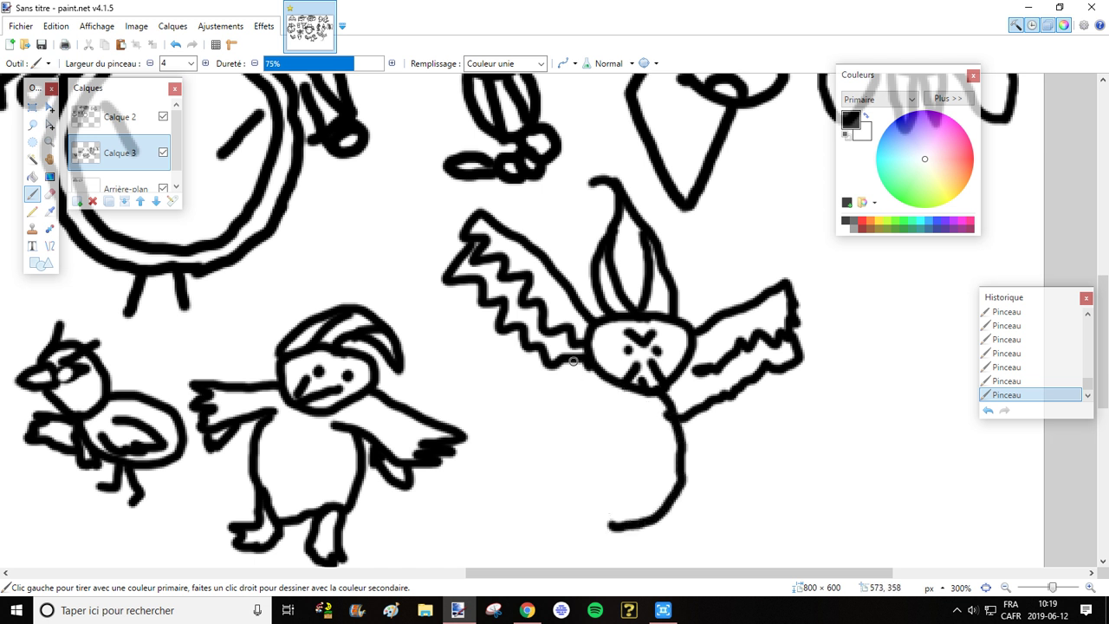
Close Pidgeot's oval body and paint two legs with clawed feet beneath it
{"action": "mouse_move", "coordinate": [586, 366]}
{"action": "left_mouse_down"}
{"action": "mouse_move", "coordinate": [549, 433]}
{"action": "mouse_move", "coordinate": [563, 493]}
{"action": "mouse_move", "coordinate": [613, 528]}
{"action": "left_mouse_up"}
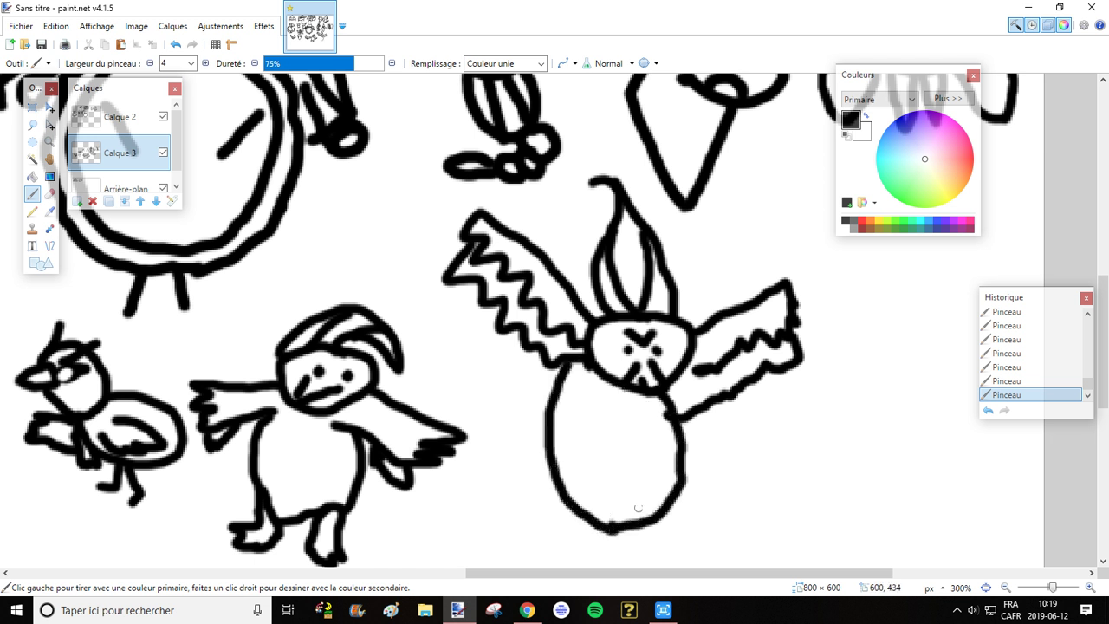
{"action": "scroll", "coordinate": [650, 451], "scroll_direction": "down", "scroll_amount": 3}
{"action": "mouse_move", "coordinate": [595, 364]}
{"action": "left_mouse_down"}
{"action": "mouse_move", "coordinate": [564, 404]}
{"action": "mouse_move", "coordinate": [597, 416]}
{"action": "mouse_move", "coordinate": [626, 402]}
{"action": "left_mouse_up"}
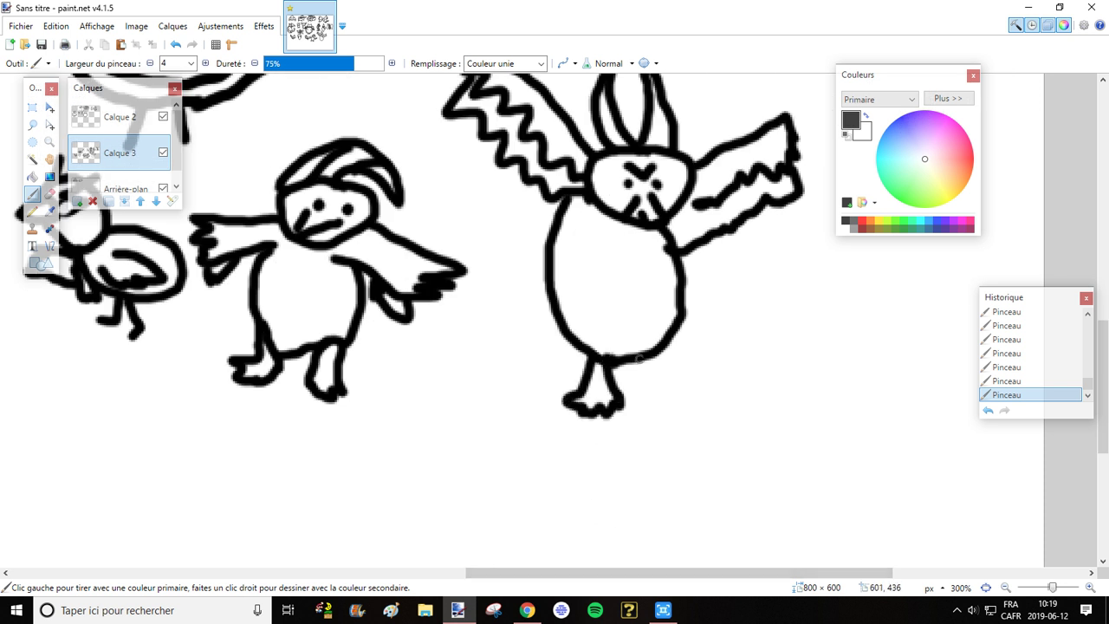
{"action": "mouse_move", "coordinate": [643, 355]}
{"action": "left_mouse_down"}
{"action": "mouse_move", "coordinate": [645, 406]}
{"action": "mouse_move", "coordinate": [671, 427]}
{"action": "mouse_move", "coordinate": [681, 397]}
{"action": "mouse_move", "coordinate": [667, 350]}
{"action": "left_mouse_up"}
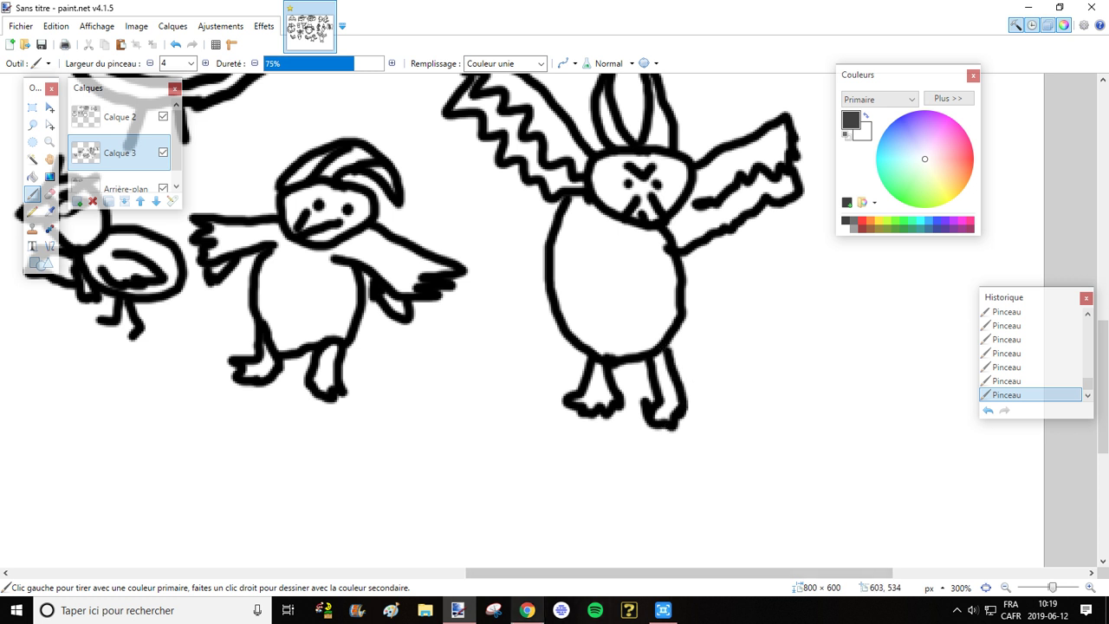
Compare the sketch with Pidgeot in Chrome and paint a small pointed tail at the lower side of its body in paint.net
{"action": "left_click", "coordinate": [527, 610]}
{"action": "left_click", "coordinate": [457, 610]}
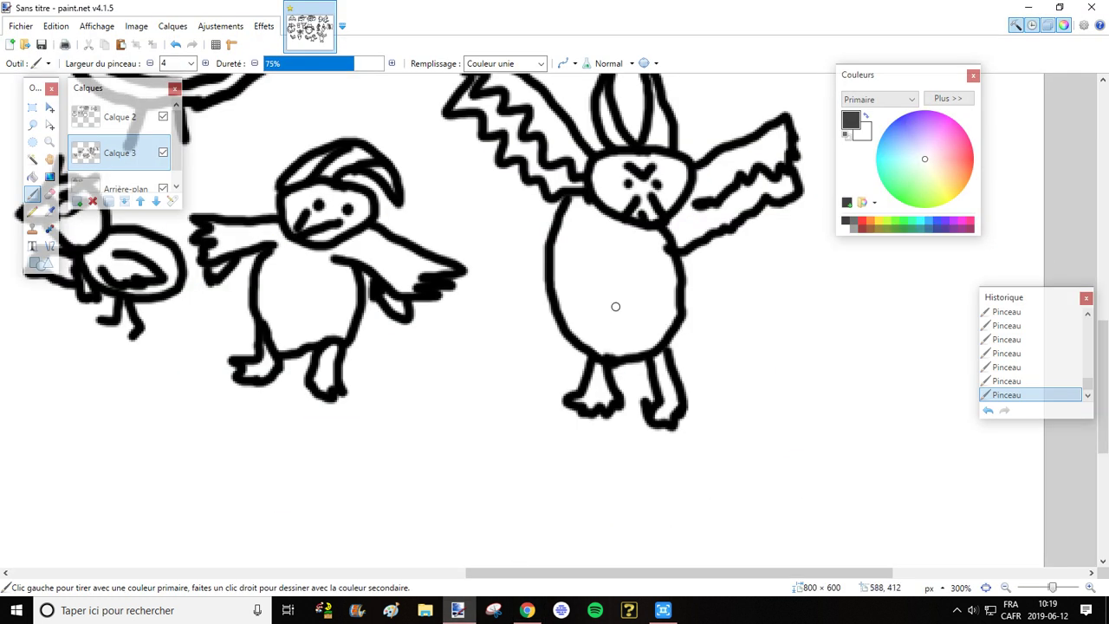
{"action": "mouse_move", "coordinate": [574, 339]}
{"action": "left_mouse_down"}
{"action": "mouse_move", "coordinate": [545, 358]}
{"action": "mouse_move", "coordinate": [579, 351]}
{"action": "left_mouse_up"}
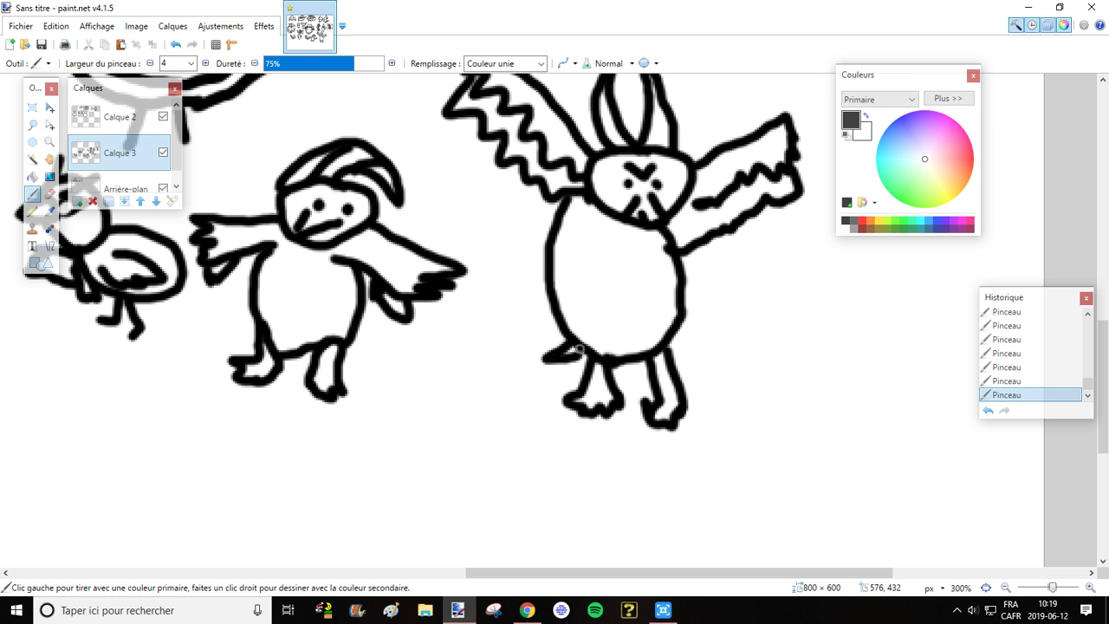
Check Rattata in Chrome and paint its two long front teeth in the empty area beside Pidgeot's crest in paint.net
{"action": "left_click_drag", "start_coordinate": [572, 573], "coordinate": [637, 573]}
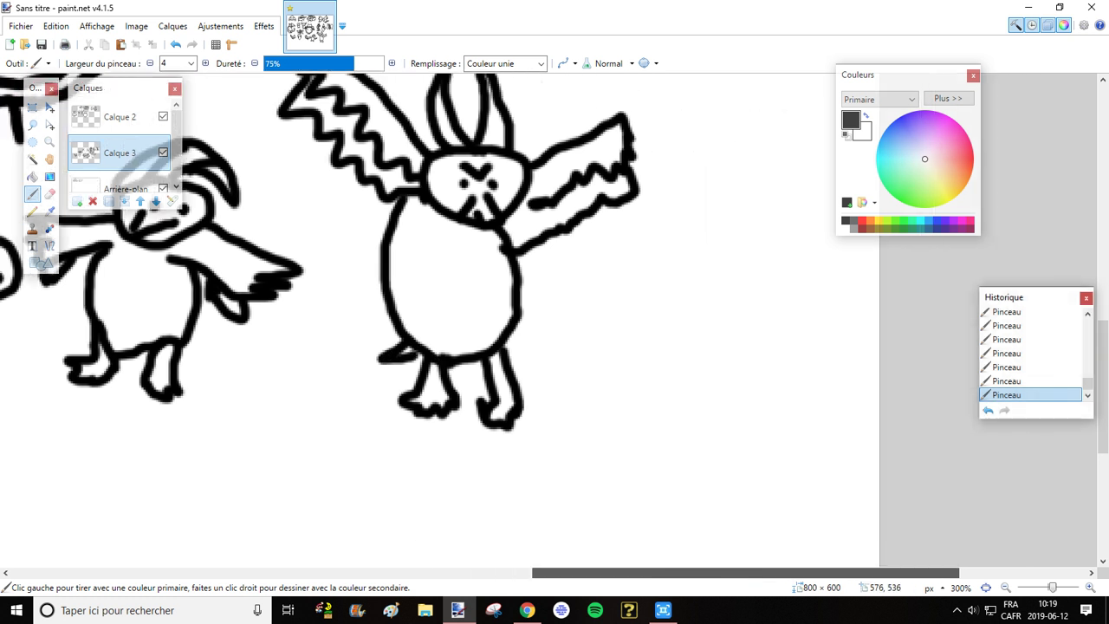
{"action": "scroll", "coordinate": [641, 487], "scroll_direction": "up", "scroll_amount": 1}
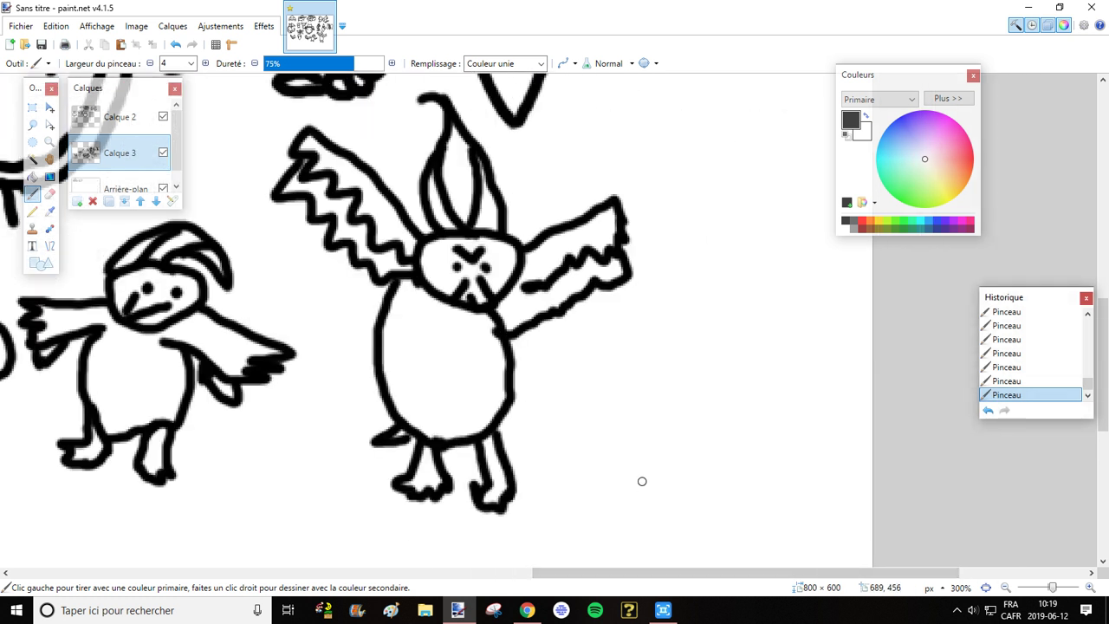
{"action": "scroll", "coordinate": [648, 453], "scroll_direction": "up", "scroll_amount": 1}
{"action": "left_click_drag", "start_coordinate": [628, 573], "coordinate": [711, 573]}
{"action": "left_click", "coordinate": [527, 609]}
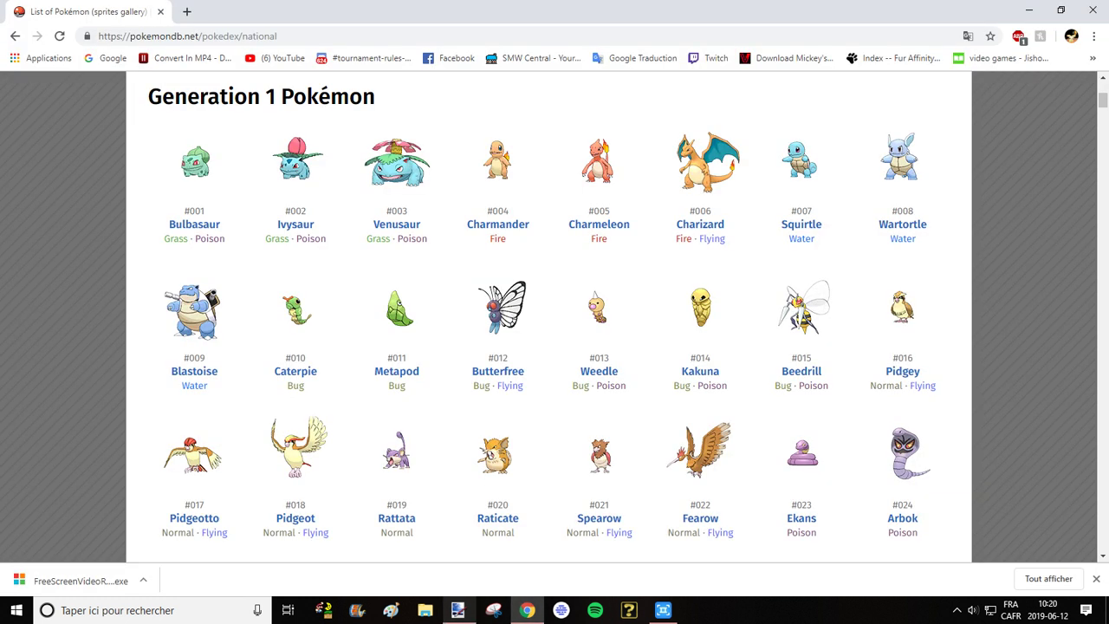
{"action": "mouse_move", "coordinate": [457, 609]}
{"action": "left_click", "coordinate": [457, 541]}
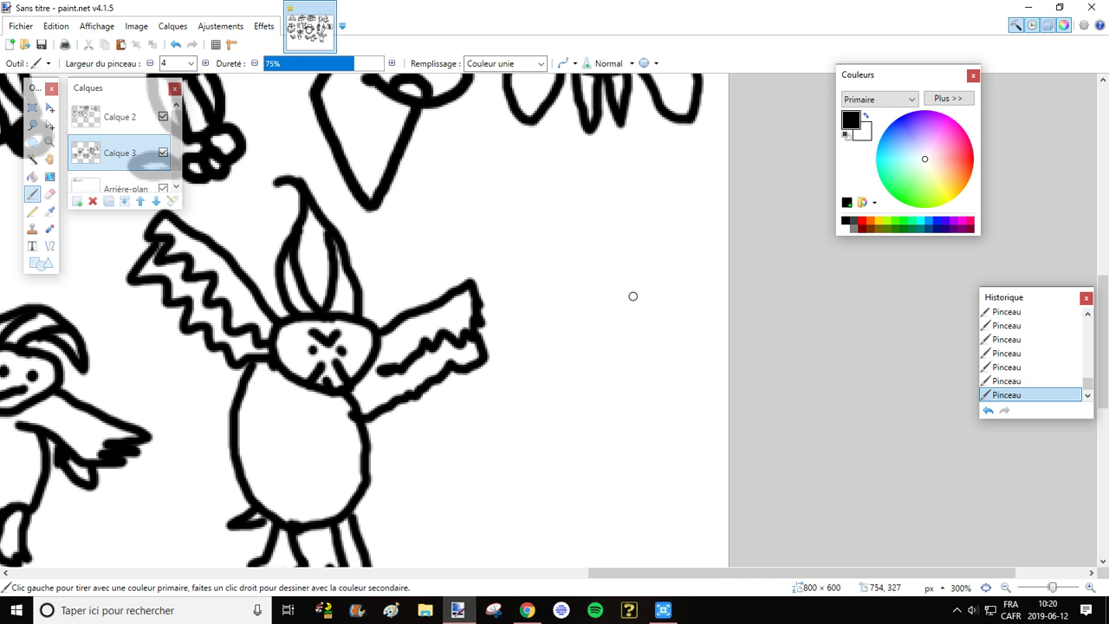
{"action": "scroll", "coordinate": [578, 390], "scroll_direction": "down", "scroll_amount": 1}
{"action": "scroll", "coordinate": [567, 312], "scroll_direction": "up", "scroll_amount": 2}
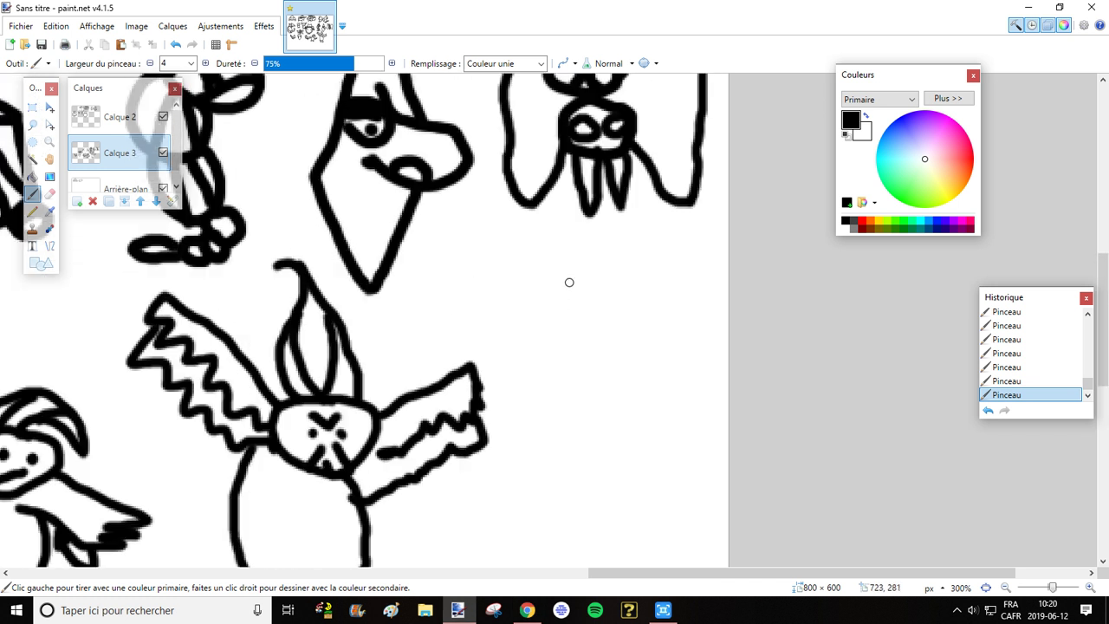
{"action": "mouse_move", "coordinate": [581, 288]}
{"action": "left_mouse_down"}
{"action": "mouse_move", "coordinate": [581, 332]}
{"action": "mouse_move", "coordinate": [619, 329]}
{"action": "mouse_move", "coordinate": [622, 281]}
{"action": "left_mouse_up"}
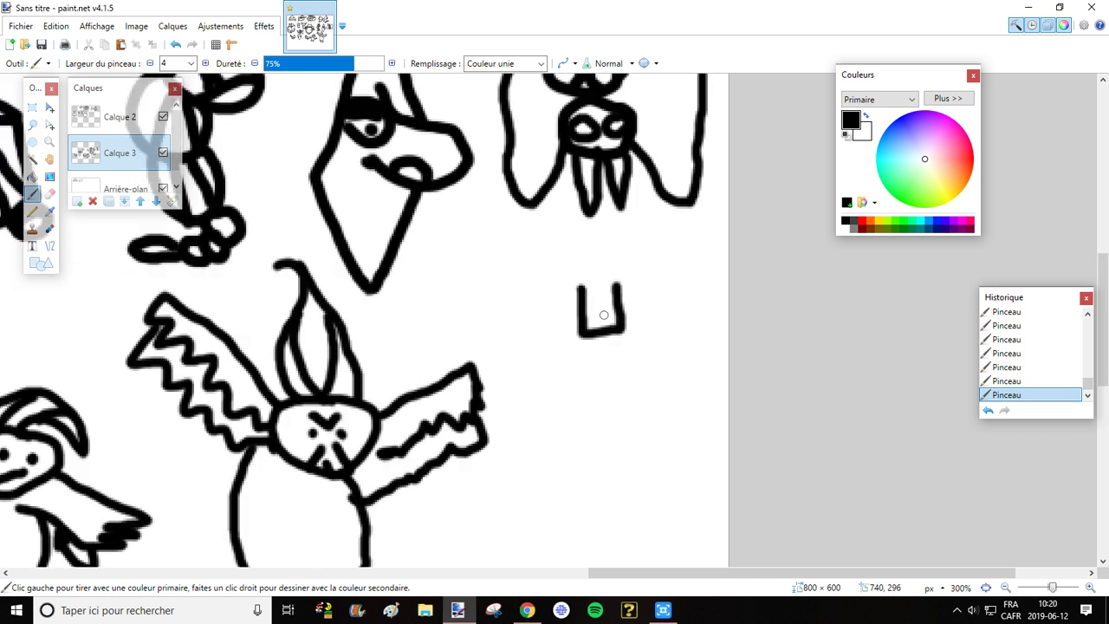
{"action": "mouse_move", "coordinate": [599, 329]}
{"action": "left_mouse_down"}
{"action": "mouse_move", "coordinate": [603, 291]}
{"action": "mouse_move", "coordinate": [566, 301]}
{"action": "mouse_move", "coordinate": [558, 282]}
{"action": "mouse_move", "coordinate": [608, 253]}
{"action": "left_mouse_up"}
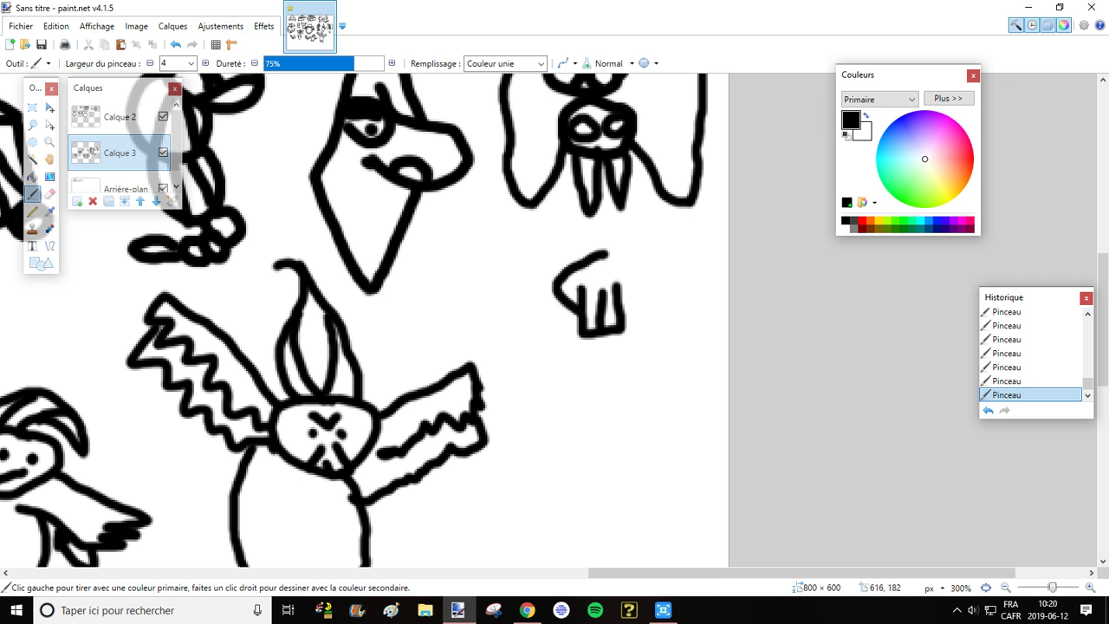
Repaint Rattata's head outline with two pointed ears above the teeth and give it two slanted eyes
{"action": "left_click", "coordinate": [176, 44]}
{"action": "mouse_move", "coordinate": [622, 299]}
{"action": "left_mouse_down"}
{"action": "mouse_move", "coordinate": [652, 278]}
{"action": "mouse_move", "coordinate": [643, 227]}
{"action": "mouse_move", "coordinate": [594, 244]}
{"action": "mouse_move", "coordinate": [567, 229]}
{"action": "mouse_move", "coordinate": [533, 275]}
{"action": "mouse_move", "coordinate": [556, 300]}
{"action": "mouse_move", "coordinate": [580, 304]}
{"action": "left_mouse_up"}
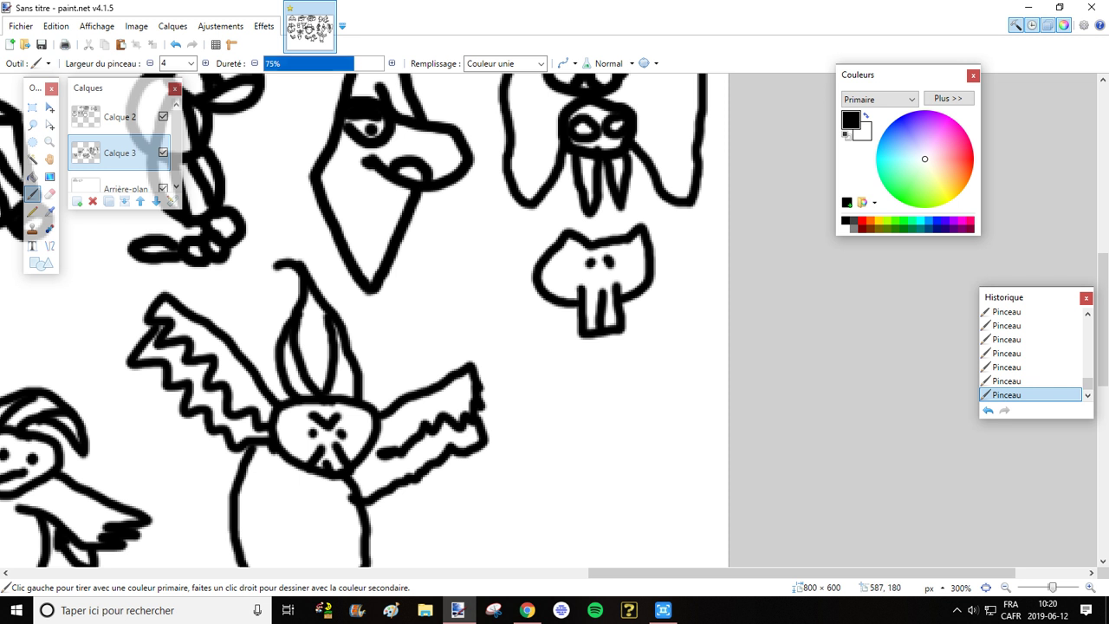
{"action": "left_click", "coordinate": [176, 44]}
{"action": "left_click", "coordinate": [176, 45]}
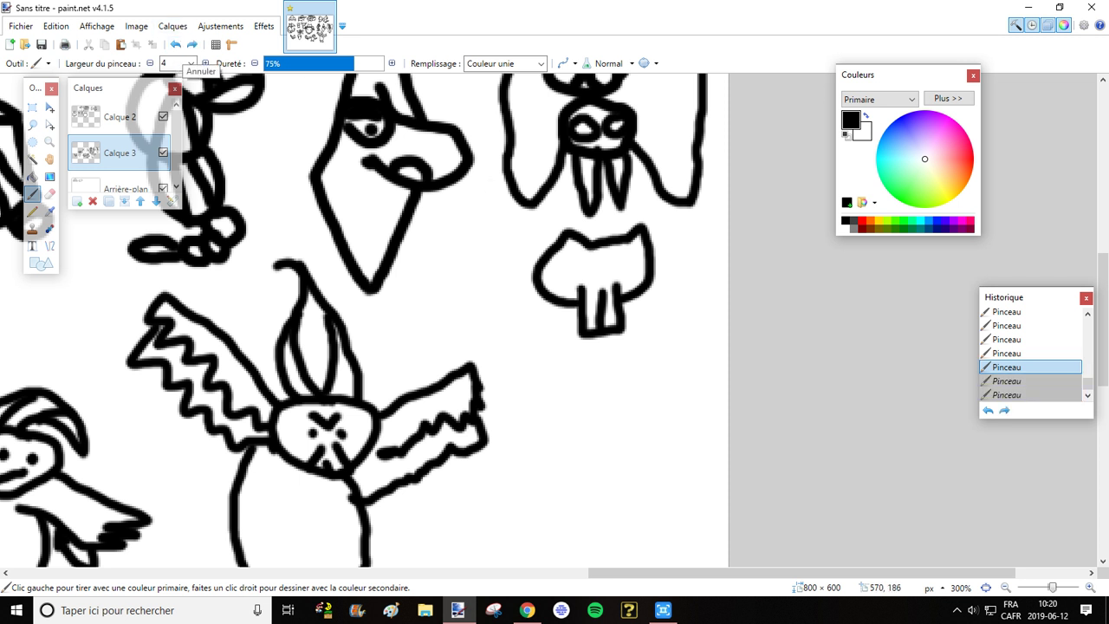
{"action": "left_click_drag", "start_coordinate": [566, 261], "coordinate": [623, 267]}
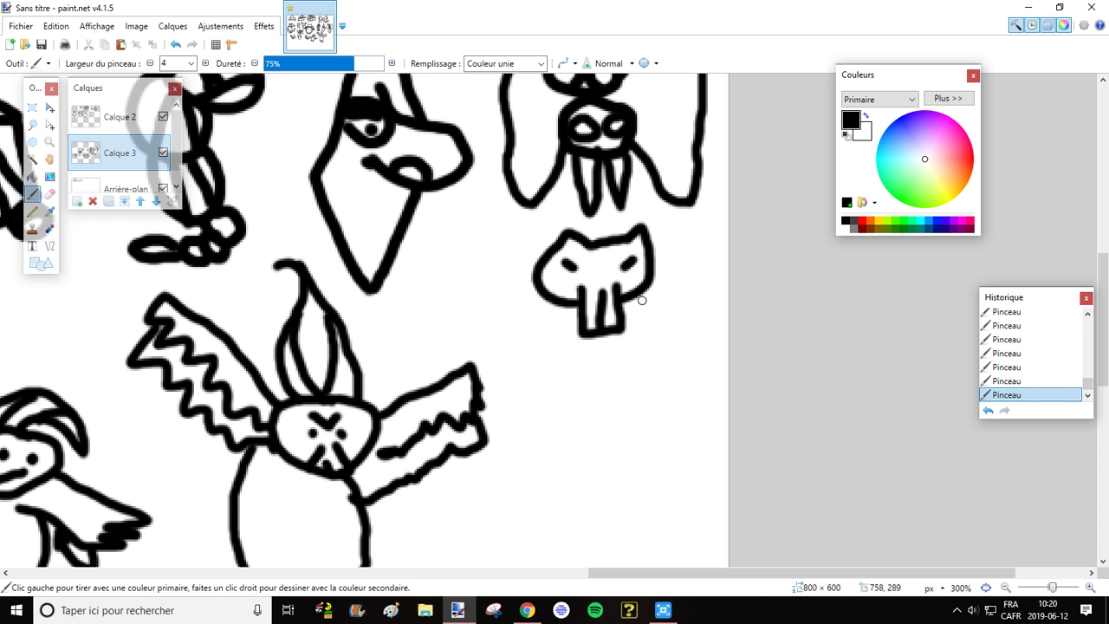
Paint Rattata's small rounded body with two short legs and a curled spiral tail
{"action": "mouse_move", "coordinate": [646, 287]}
{"action": "left_mouse_down"}
{"action": "mouse_move", "coordinate": [679, 294]}
{"action": "mouse_move", "coordinate": [685, 313]}
{"action": "mouse_move", "coordinate": [636, 343]}
{"action": "mouse_move", "coordinate": [609, 332]}
{"action": "mouse_move", "coordinate": [639, 336]}
{"action": "mouse_move", "coordinate": [623, 365]}
{"action": "left_mouse_up"}
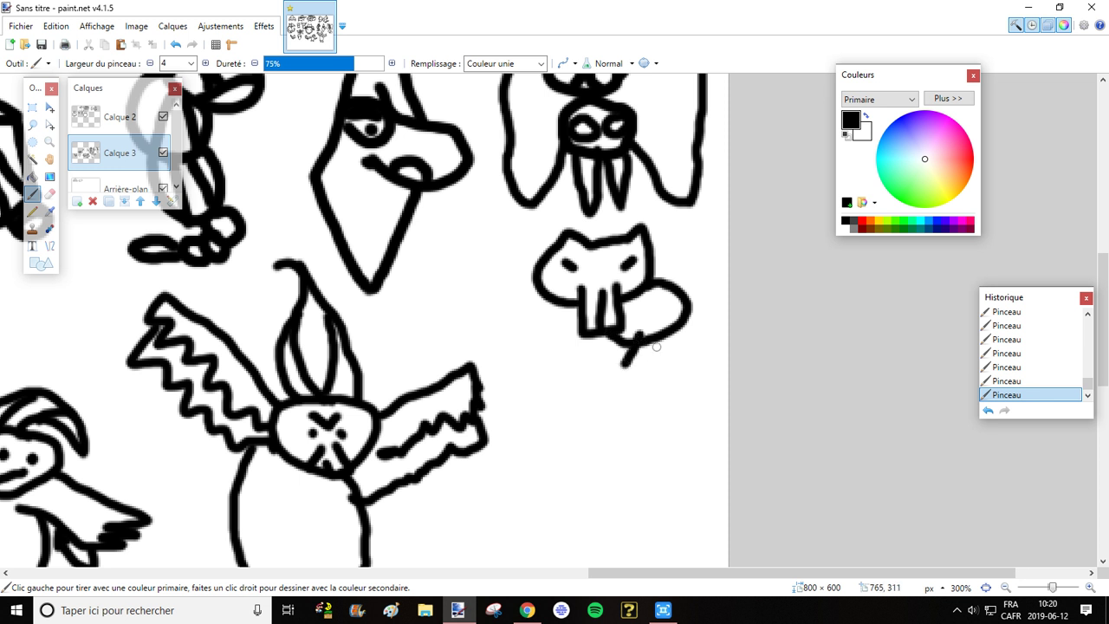
{"action": "left_click_drag", "start_coordinate": [662, 327], "coordinate": [677, 349]}
{"action": "mouse_move", "coordinate": [682, 297]}
{"action": "left_mouse_down"}
{"action": "mouse_move", "coordinate": [705, 283]}
{"action": "mouse_move", "coordinate": [693, 239]}
{"action": "mouse_move", "coordinate": [668, 265]}
{"action": "mouse_move", "coordinate": [684, 251]}
{"action": "left_mouse_up"}
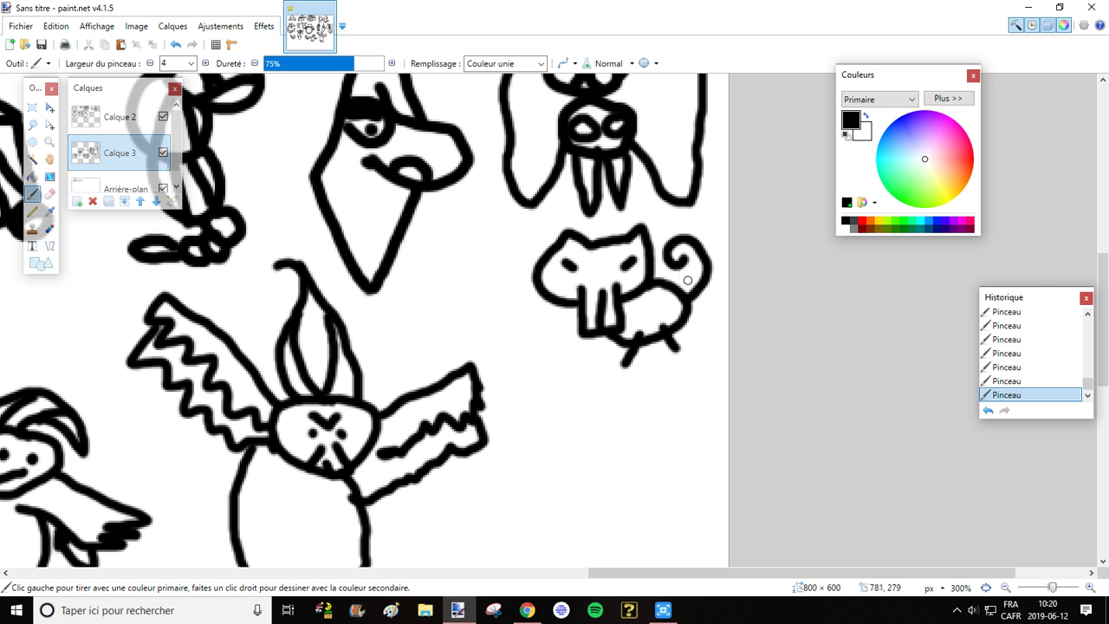
{"action": "mouse_move", "coordinate": [690, 308]}
{"action": "left_mouse_down"}
{"action": "mouse_move", "coordinate": [705, 277]}
{"action": "mouse_move", "coordinate": [694, 288]}
{"action": "mouse_move", "coordinate": [666, 258]}
{"action": "left_mouse_up"}
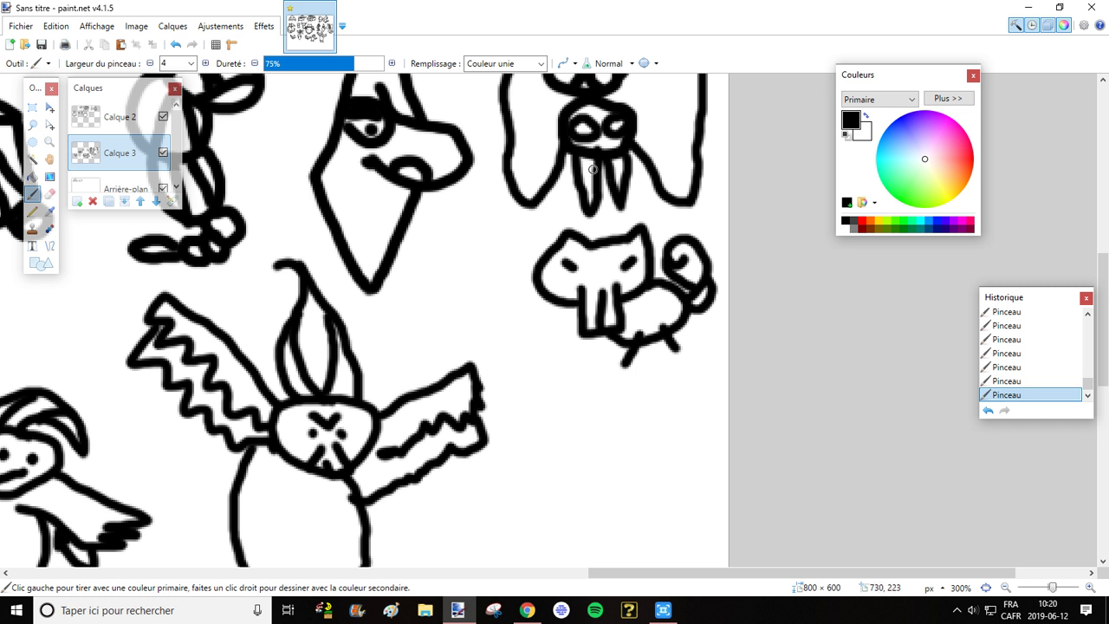
Check Raticate in Chrome and paint its narrow upright oval mouth with upper and lower teeth below Rattata in paint.net
{"action": "scroll", "coordinate": [617, 332], "scroll_direction": "down", "scroll_amount": 1}
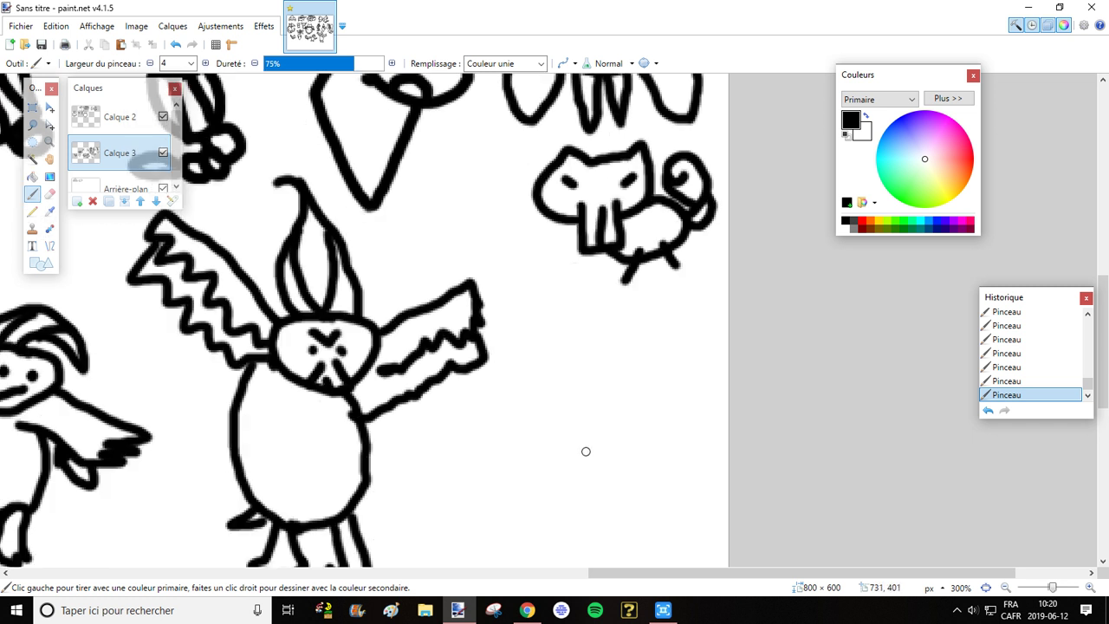
{"action": "left_click", "coordinate": [527, 610]}
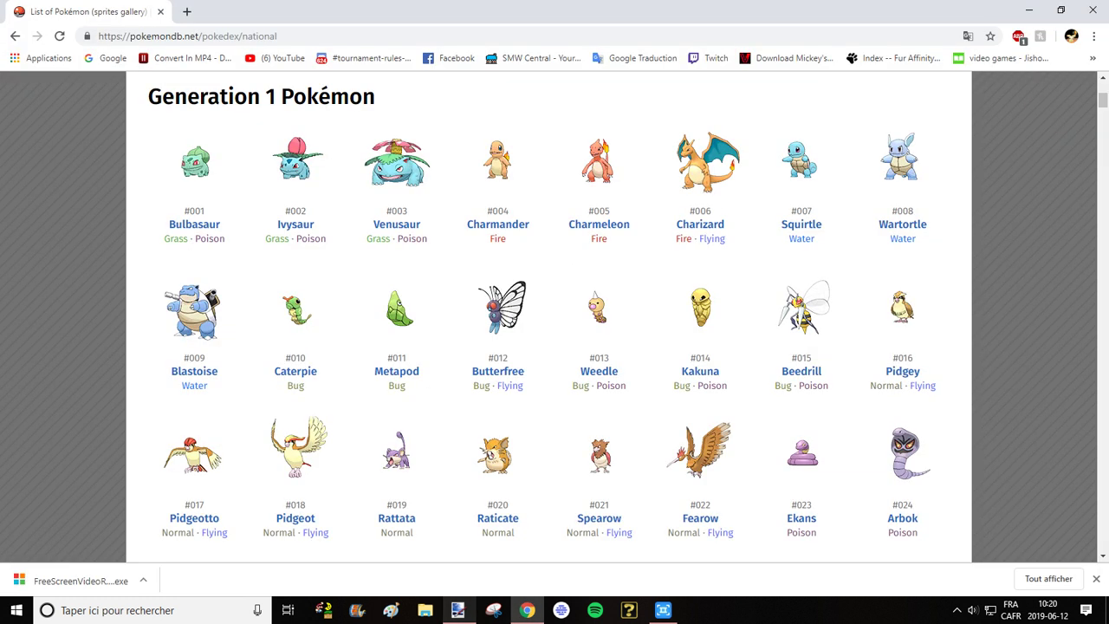
{"action": "mouse_move", "coordinate": [457, 609]}
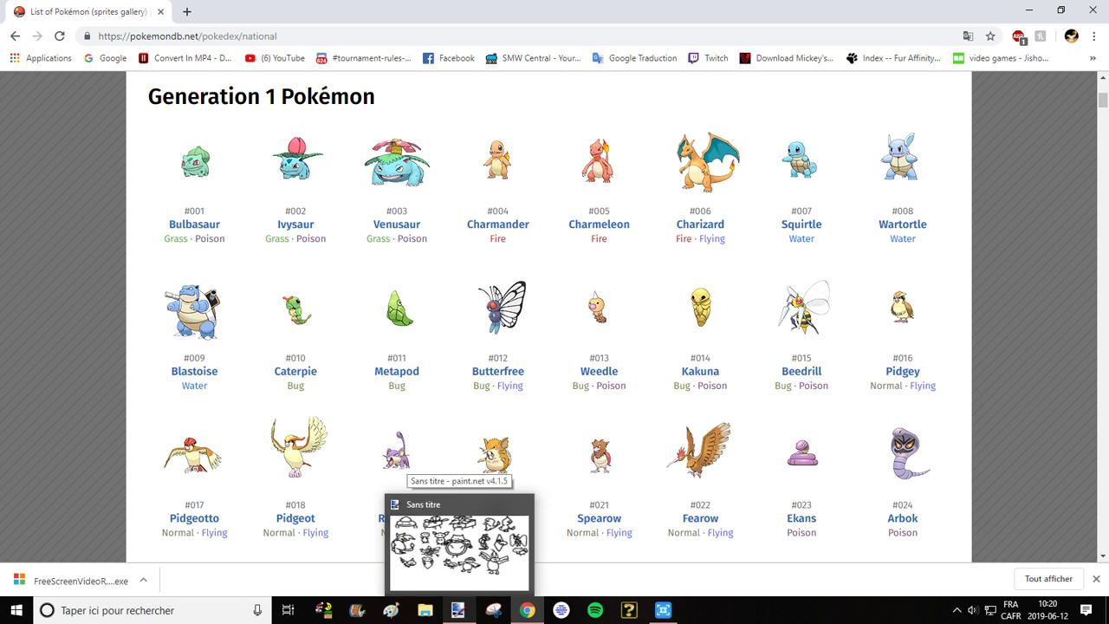
{"action": "left_click", "coordinate": [459, 541]}
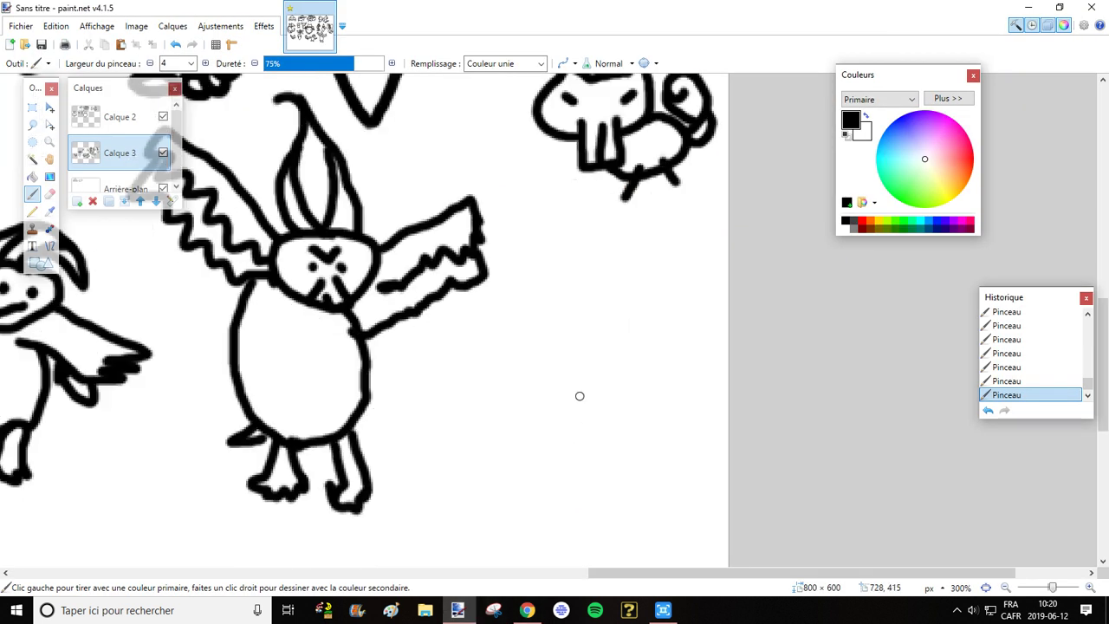
{"action": "mouse_move", "coordinate": [504, 379]}
{"action": "left_mouse_down"}
{"action": "mouse_move", "coordinate": [533, 298]}
{"action": "mouse_move", "coordinate": [557, 347]}
{"action": "mouse_move", "coordinate": [544, 410]}
{"action": "mouse_move", "coordinate": [520, 410]}
{"action": "mouse_move", "coordinate": [509, 376]}
{"action": "left_mouse_up"}
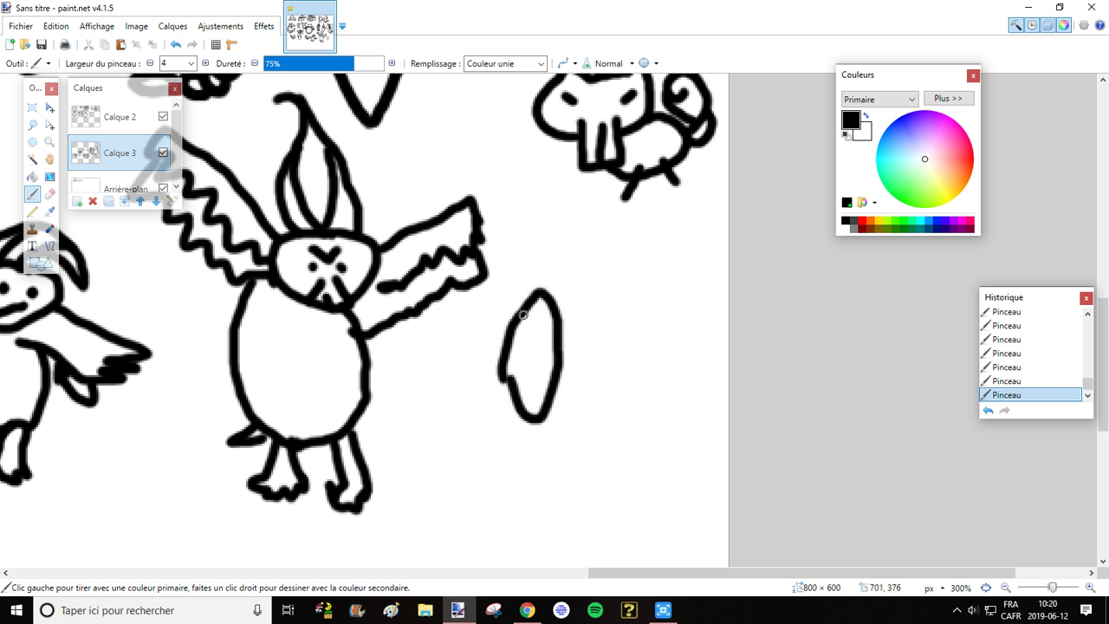
{"action": "mouse_move", "coordinate": [523, 314]}
{"action": "left_mouse_down"}
{"action": "mouse_move", "coordinate": [526, 351]}
{"action": "mouse_move", "coordinate": [538, 357]}
{"action": "mouse_move", "coordinate": [553, 331]}
{"action": "left_mouse_up"}
{"action": "mouse_move", "coordinate": [526, 412]}
{"action": "left_mouse_down"}
{"action": "mouse_move", "coordinate": [519, 374]}
{"action": "mouse_move", "coordinate": [543, 384]}
{"action": "left_mouse_up"}
Paint Raticate's large rounded body around the back of the mouth and a slanted stroke for its eye
{"action": "mouse_move", "coordinate": [543, 287]}
{"action": "left_mouse_down"}
{"action": "mouse_move", "coordinate": [578, 267]}
{"action": "mouse_move", "coordinate": [617, 273]}
{"action": "left_mouse_up"}
{"action": "mouse_move", "coordinate": [533, 428]}
{"action": "left_mouse_down"}
{"action": "mouse_move", "coordinate": [594, 428]}
{"action": "mouse_move", "coordinate": [654, 389]}
{"action": "left_mouse_up"}
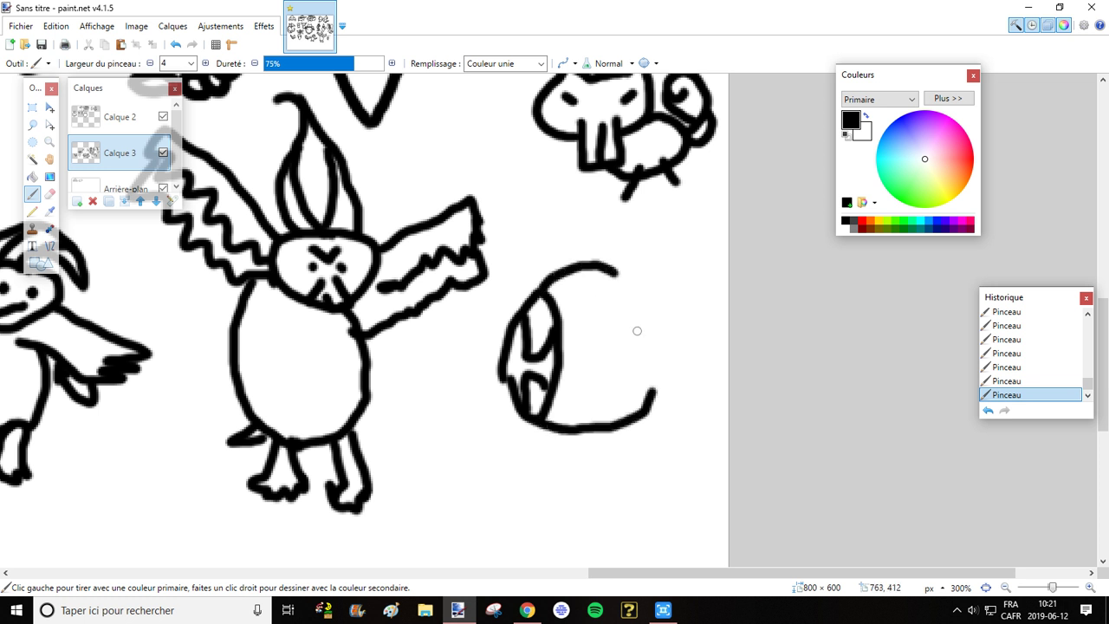
{"action": "mouse_move", "coordinate": [612, 272]}
{"action": "left_mouse_down"}
{"action": "mouse_move", "coordinate": [654, 347]}
{"action": "mouse_move", "coordinate": [651, 390]}
{"action": "left_mouse_up"}
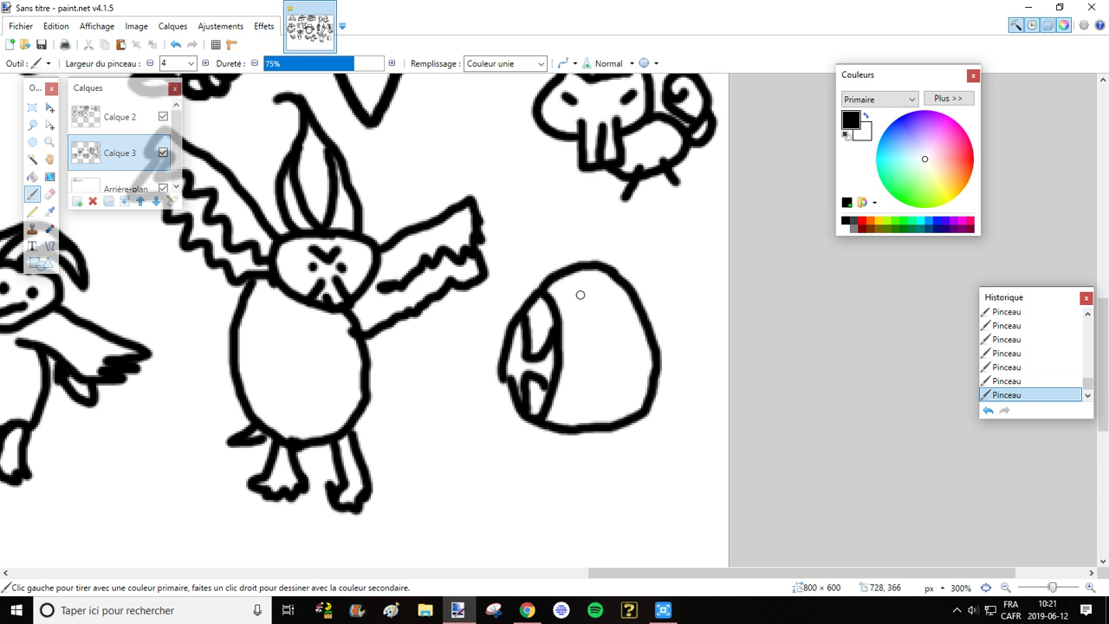
{"action": "left_click_drag", "start_coordinate": [594, 280], "coordinate": [575, 313]}
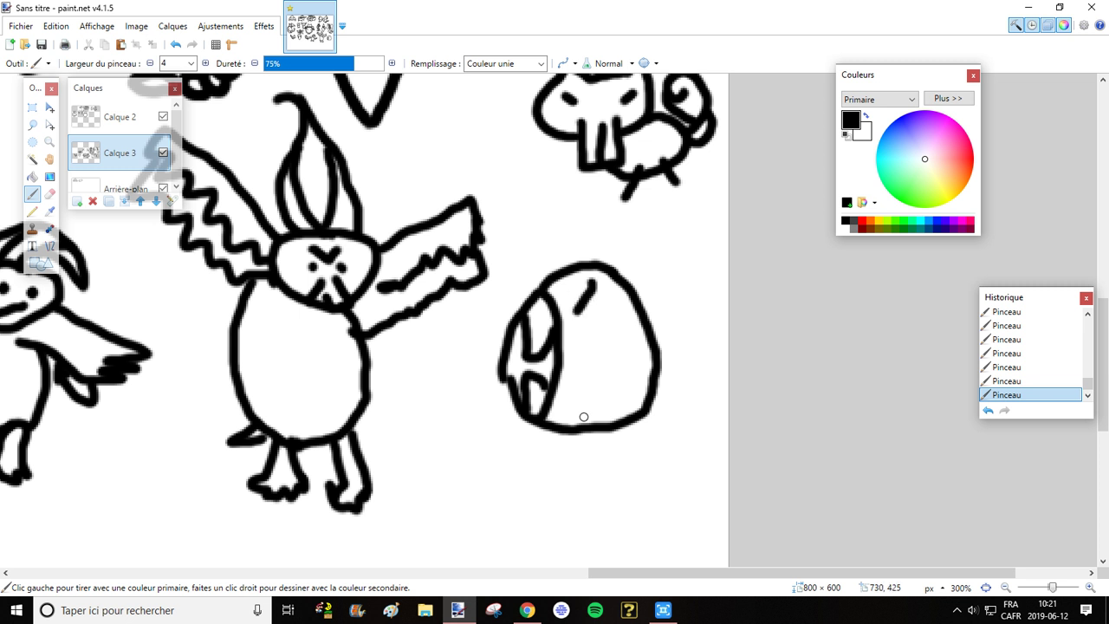
Paint four short straight legs beneath Raticate's body
{"action": "left_click_drag", "start_coordinate": [534, 422], "coordinate": [521, 460]}
{"action": "left_click_drag", "start_coordinate": [569, 422], "coordinate": [579, 464]}
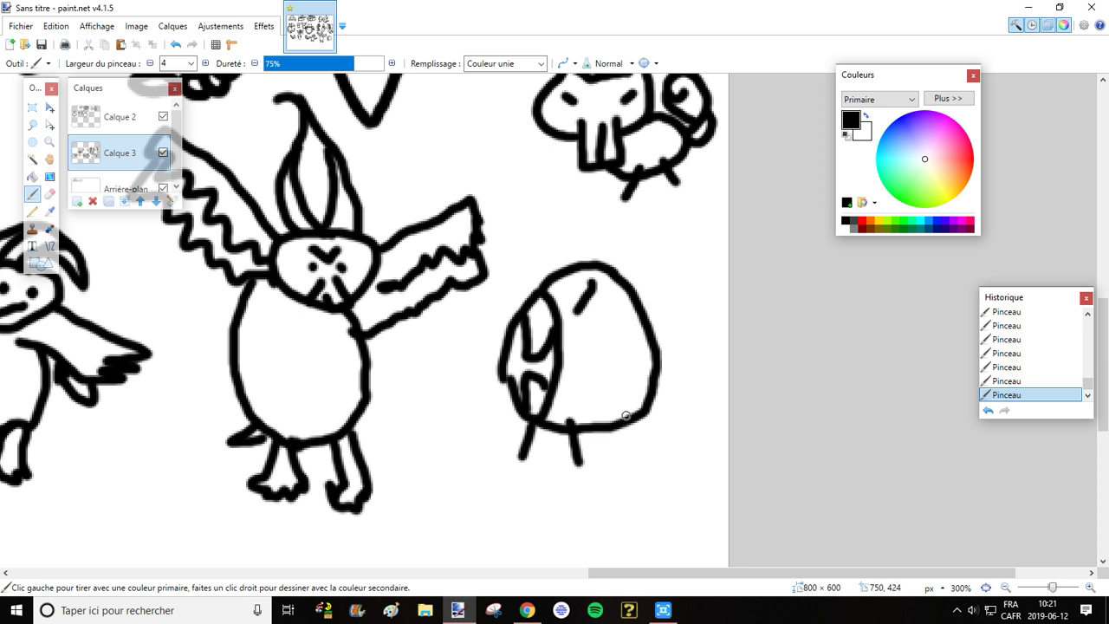
{"action": "mouse_move", "coordinate": [630, 409]}
{"action": "left_mouse_down"}
{"action": "mouse_move", "coordinate": [652, 446]}
{"action": "mouse_move", "coordinate": [624, 440]}
{"action": "left_mouse_up"}
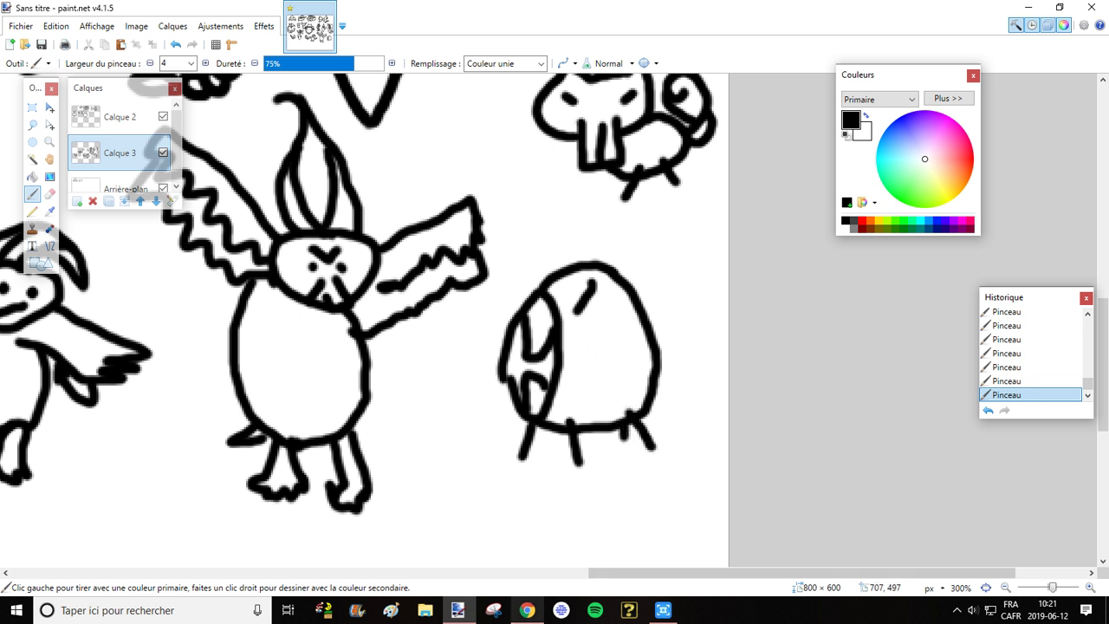
Thicken Raticate's eye, paint two whisker lines behind the mouth and add small marks on the mouth's outer edge
{"action": "left_click", "coordinate": [527, 610]}
{"action": "left_click", "coordinate": [527, 610]}
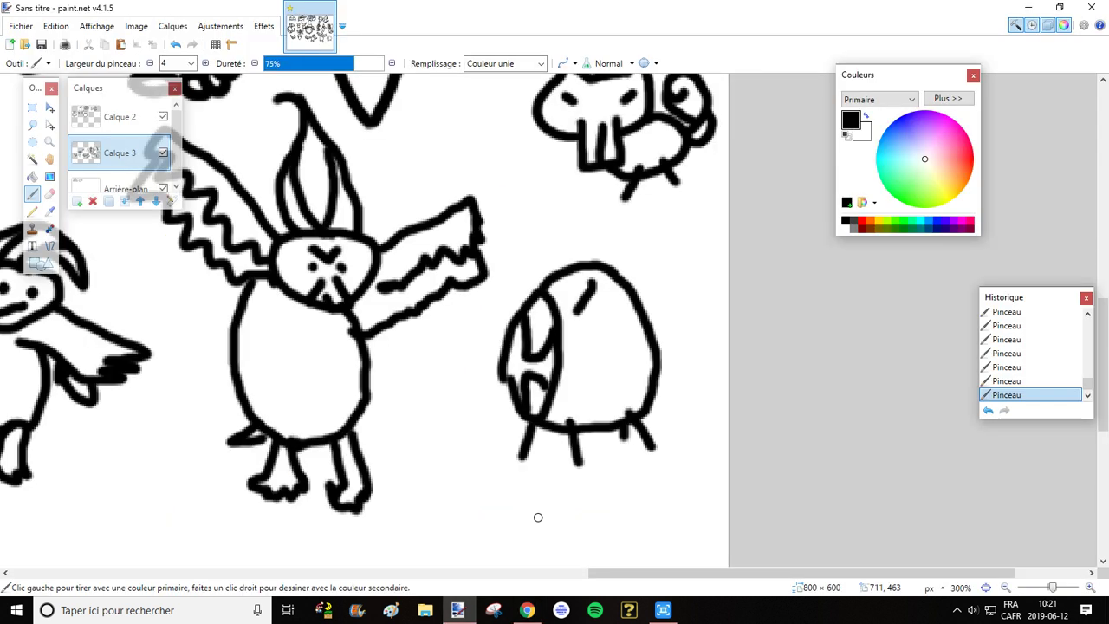
{"action": "mouse_move", "coordinate": [578, 348]}
{"action": "left_mouse_down"}
{"action": "mouse_move", "coordinate": [607, 345]}
{"action": "mouse_move", "coordinate": [604, 373]}
{"action": "left_mouse_up"}
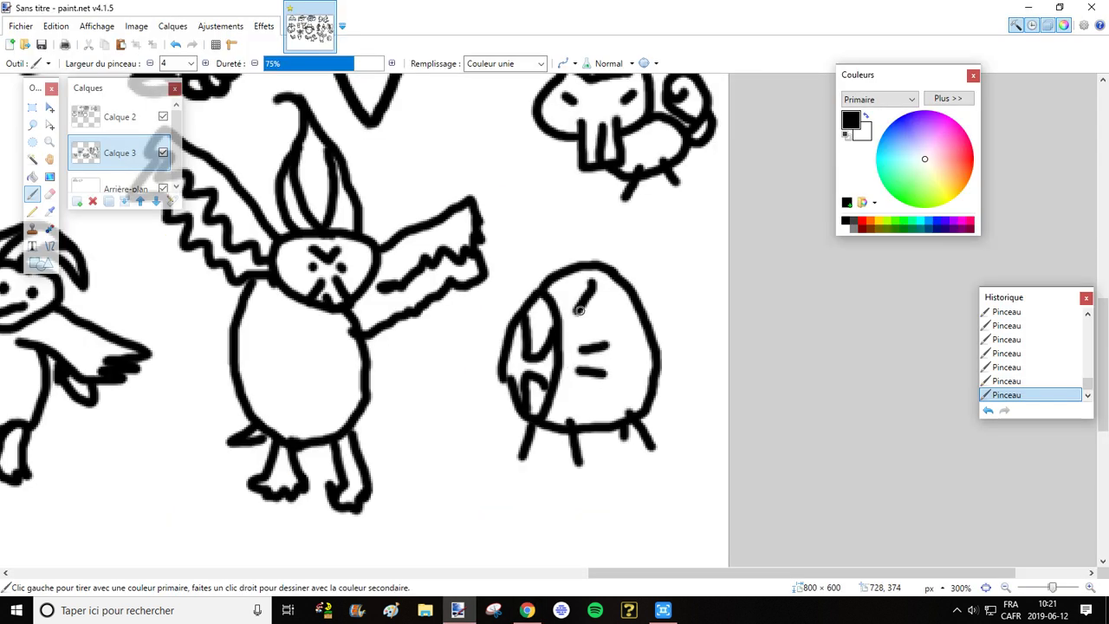
{"action": "left_click_drag", "start_coordinate": [580, 311], "coordinate": [587, 280]}
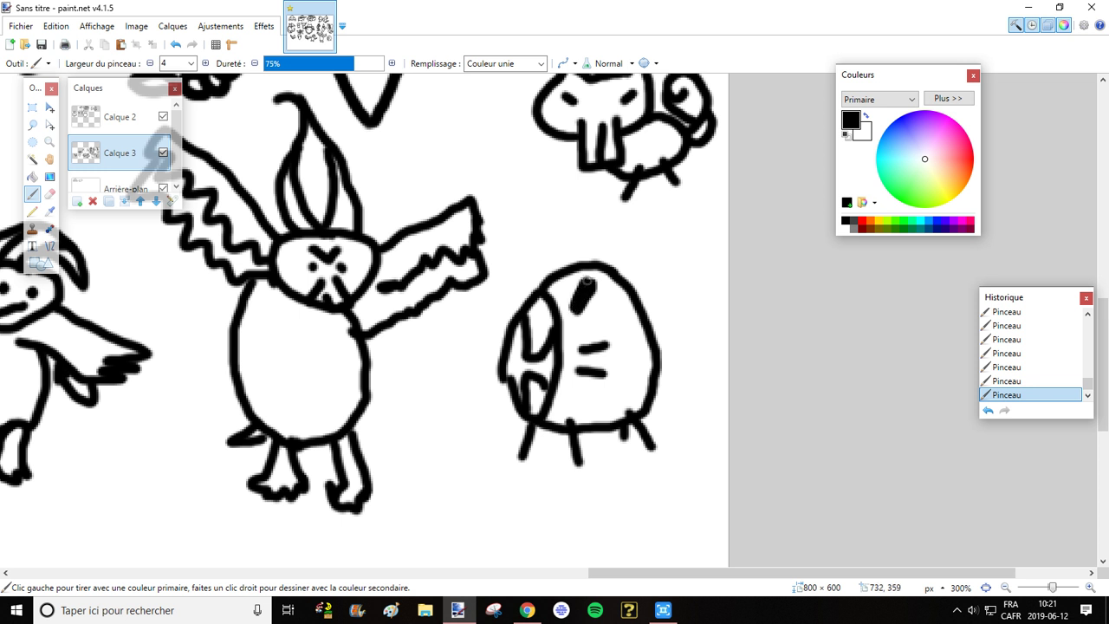
{"action": "left_click_drag", "start_coordinate": [505, 338], "coordinate": [499, 345]}
Check Raticate in Chrome again and paint a curved tail rising behind its body in paint.net
{"action": "left_click", "coordinate": [527, 610]}
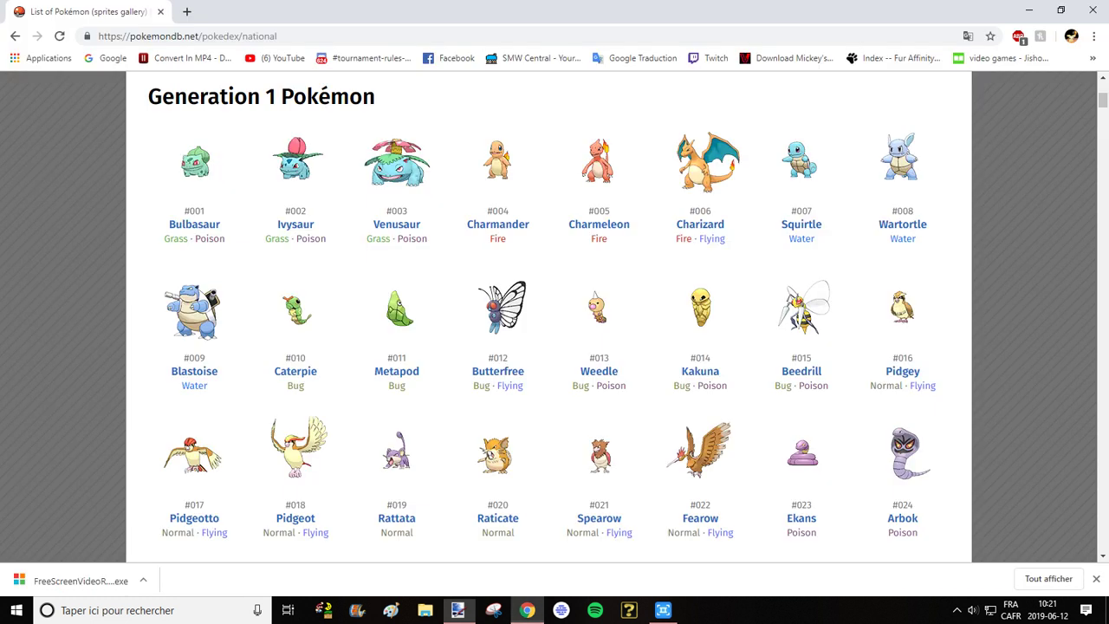
{"action": "left_click", "coordinate": [457, 610]}
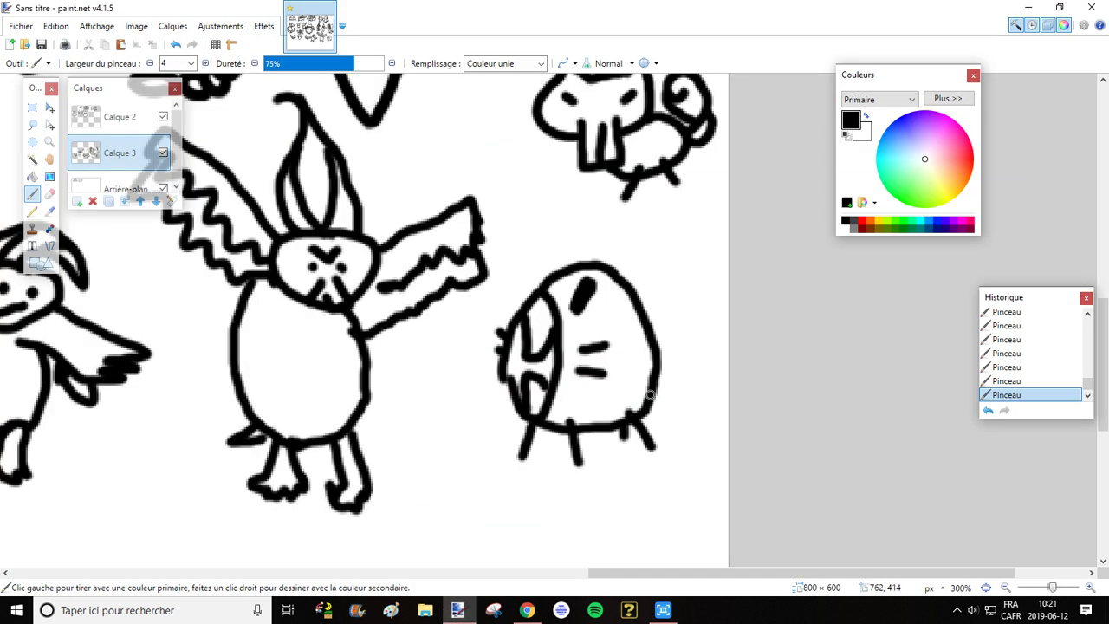
{"action": "mouse_move", "coordinate": [650, 394]}
{"action": "left_mouse_down"}
{"action": "mouse_move", "coordinate": [684, 364]}
{"action": "mouse_move", "coordinate": [672, 296]}
{"action": "left_mouse_up"}
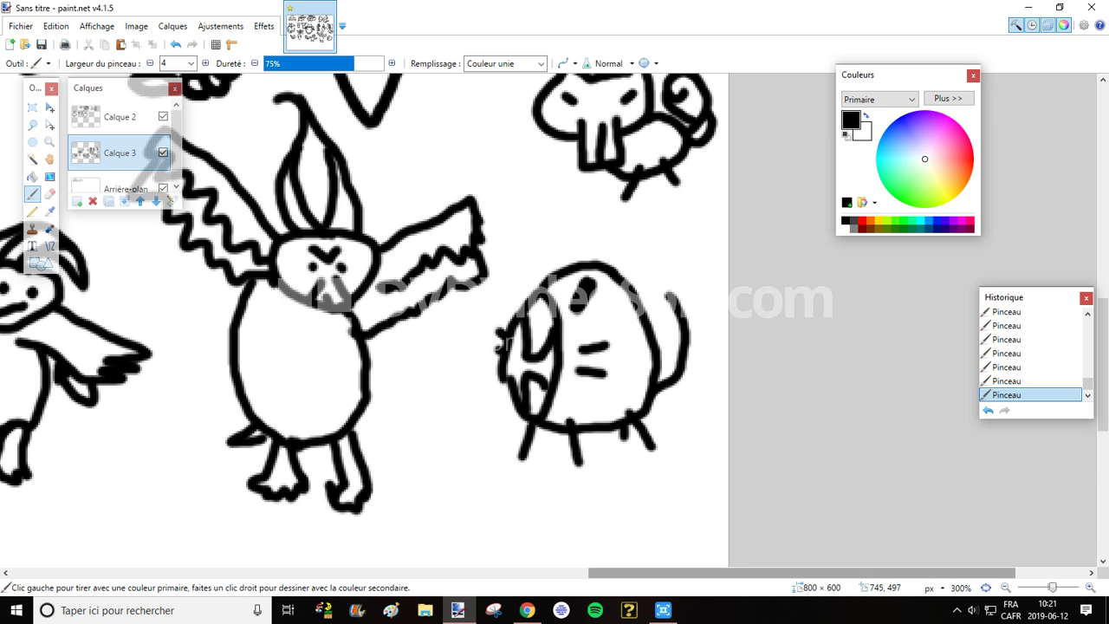
Check Spearow in Chrome and paint its spiky-topped head with two eyes and a triangular beak below the Weedle sketch in paint.net
{"action": "scroll", "coordinate": [555, 320], "scroll_direction": "left", "scroll_amount": 15}
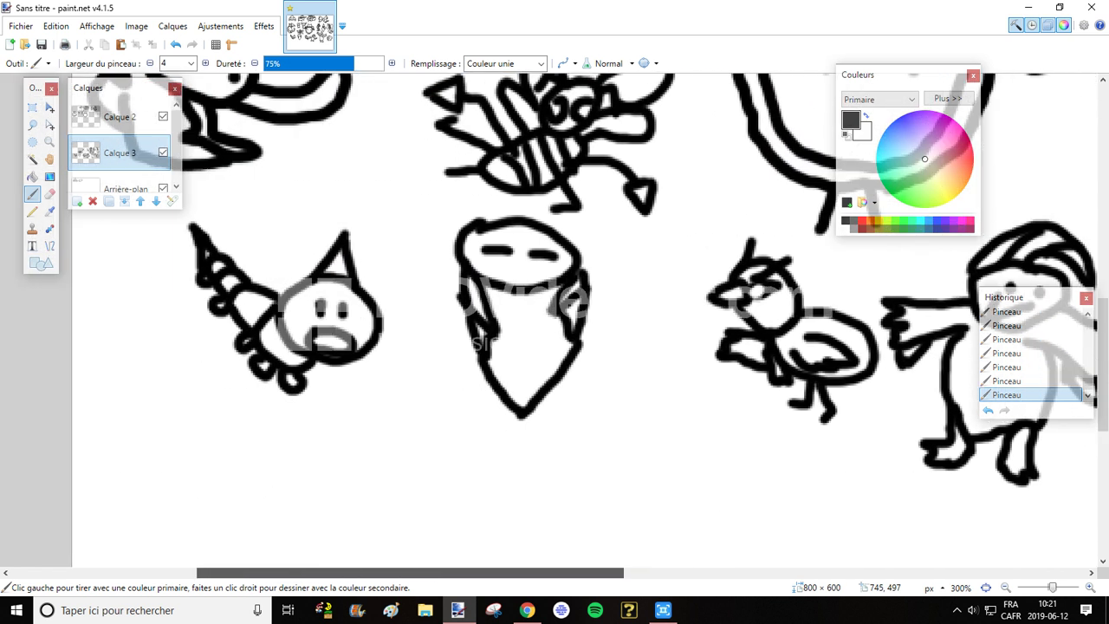
{"action": "scroll", "coordinate": [236, 459], "scroll_direction": "down", "scroll_amount": 2}
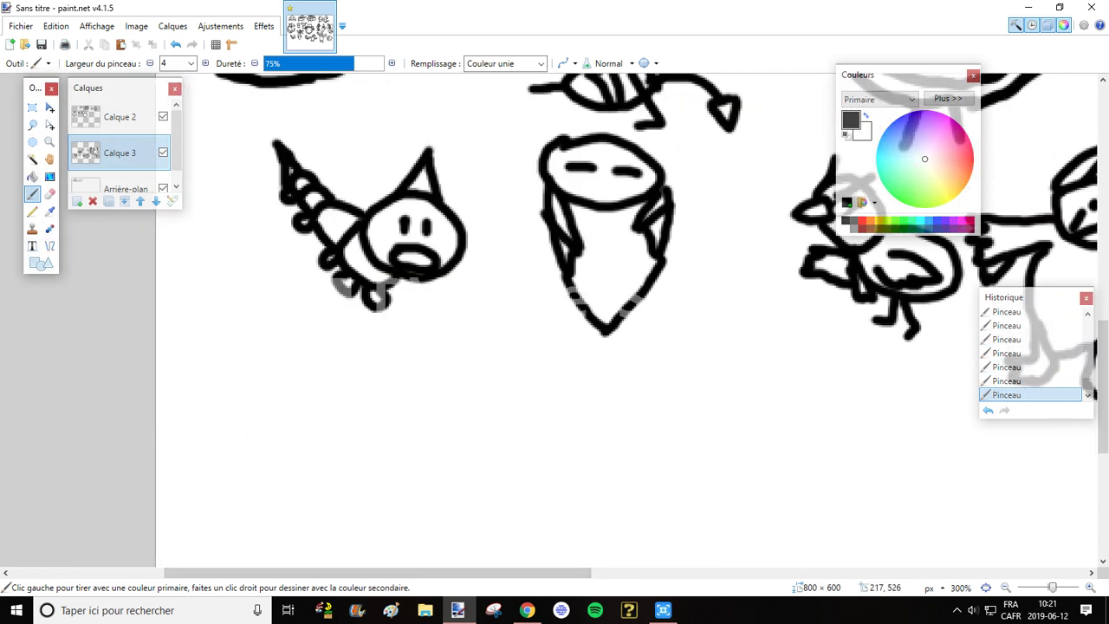
{"action": "left_click", "coordinate": [526, 610]}
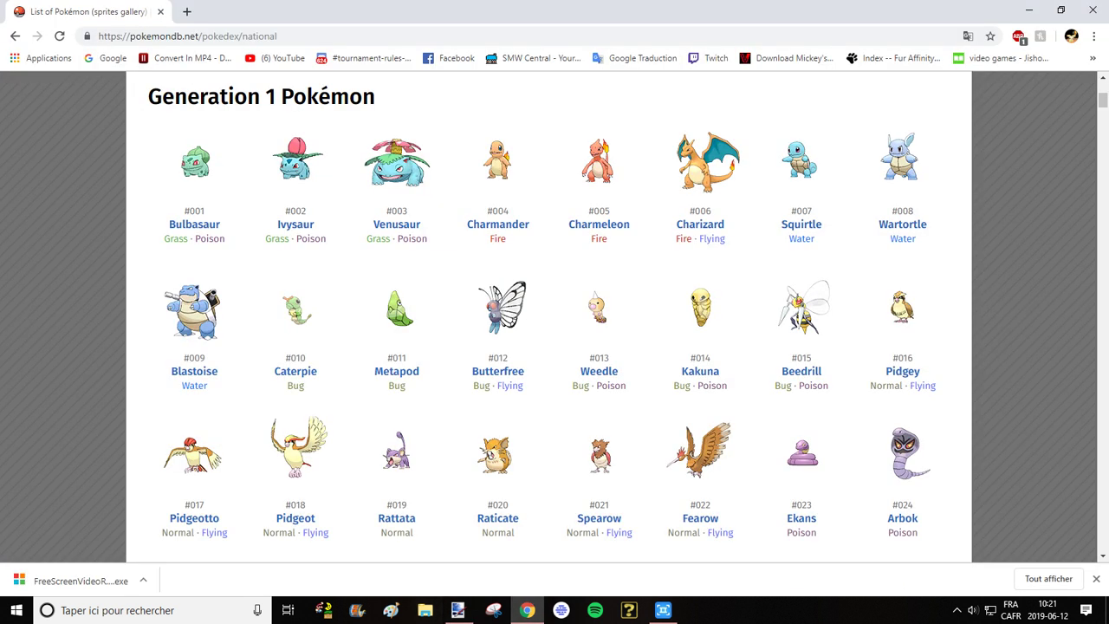
{"action": "left_click", "coordinate": [957, 610]}
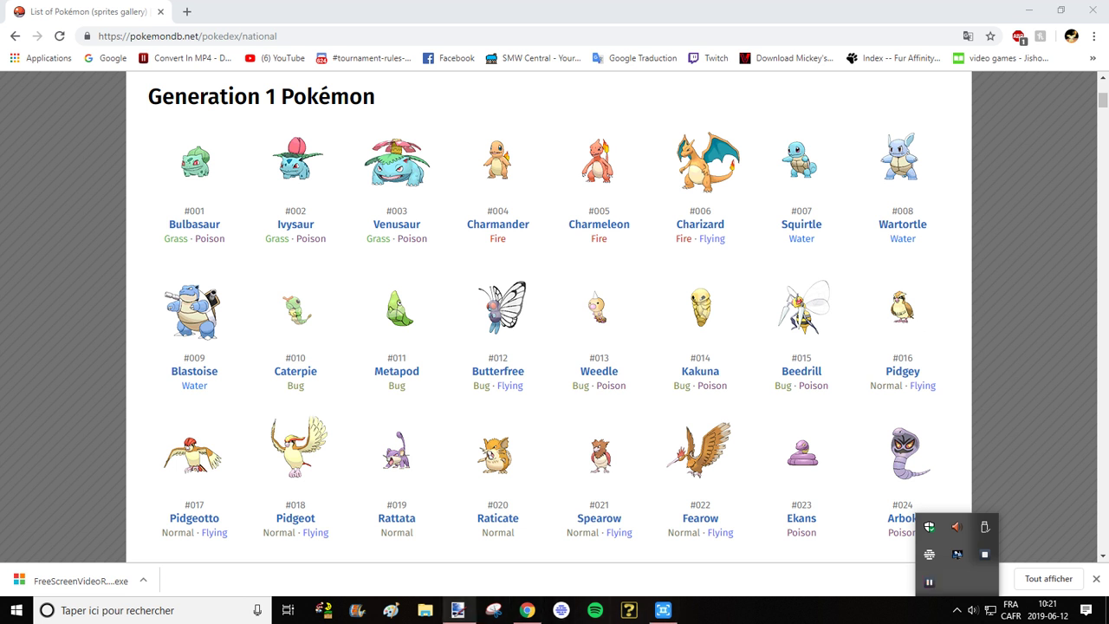
{"action": "left_click", "coordinate": [458, 610]}
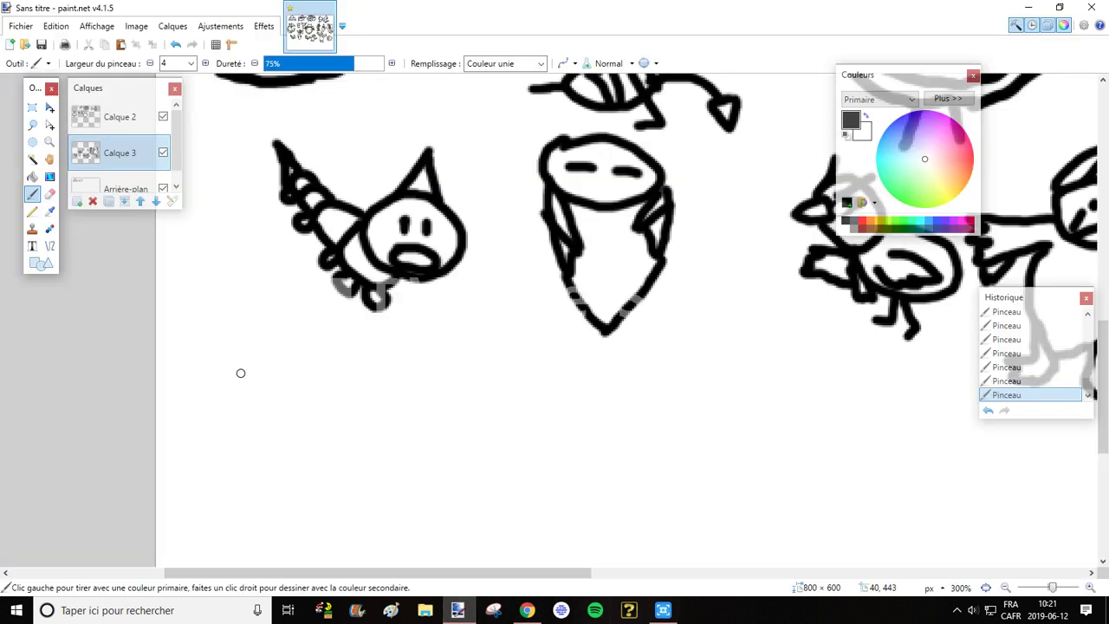
{"action": "mouse_move", "coordinate": [240, 376]}
{"action": "left_mouse_down"}
{"action": "mouse_move", "coordinate": [234, 367]}
{"action": "mouse_move", "coordinate": [216, 378]}
{"action": "mouse_move", "coordinate": [224, 371]}
{"action": "left_mouse_up"}
{"action": "left_click", "coordinate": [176, 44]}
{"action": "mouse_move", "coordinate": [235, 310]}
{"action": "left_mouse_down"}
{"action": "mouse_move", "coordinate": [209, 292]}
{"action": "mouse_move", "coordinate": [196, 319]}
{"action": "mouse_move", "coordinate": [276, 299]}
{"action": "mouse_move", "coordinate": [304, 322]}
{"action": "mouse_move", "coordinate": [285, 356]}
{"action": "left_mouse_up"}
{"action": "left_click_drag", "start_coordinate": [194, 317], "coordinate": [218, 384]}
{"action": "mouse_move", "coordinate": [282, 349]}
{"action": "left_mouse_down"}
{"action": "mouse_move", "coordinate": [272, 386]}
{"action": "mouse_move", "coordinate": [240, 400]}
{"action": "mouse_move", "coordinate": [209, 381]}
{"action": "mouse_move", "coordinate": [258, 379]}
{"action": "mouse_move", "coordinate": [233, 362]}
{"action": "left_mouse_up"}
{"action": "left_click_drag", "start_coordinate": [235, 329], "coordinate": [259, 345]}
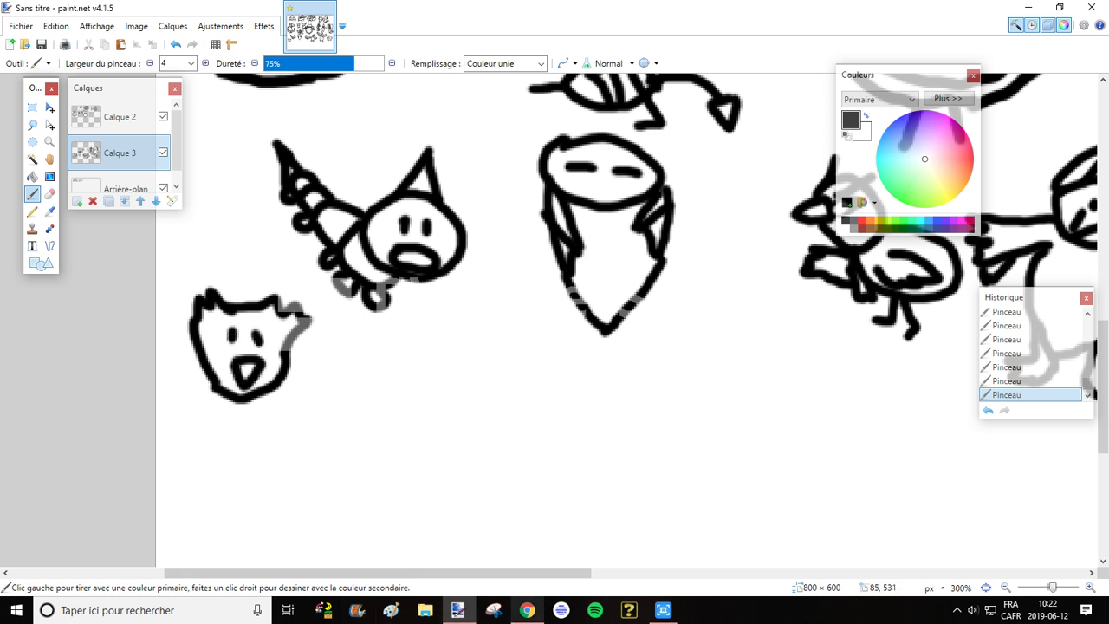
Check Spearow in Chrome and paint its tall oval body with a curved belly line below the head in paint.net
{"action": "left_click", "coordinate": [526, 609]}
{"action": "mouse_move", "coordinate": [457, 610]}
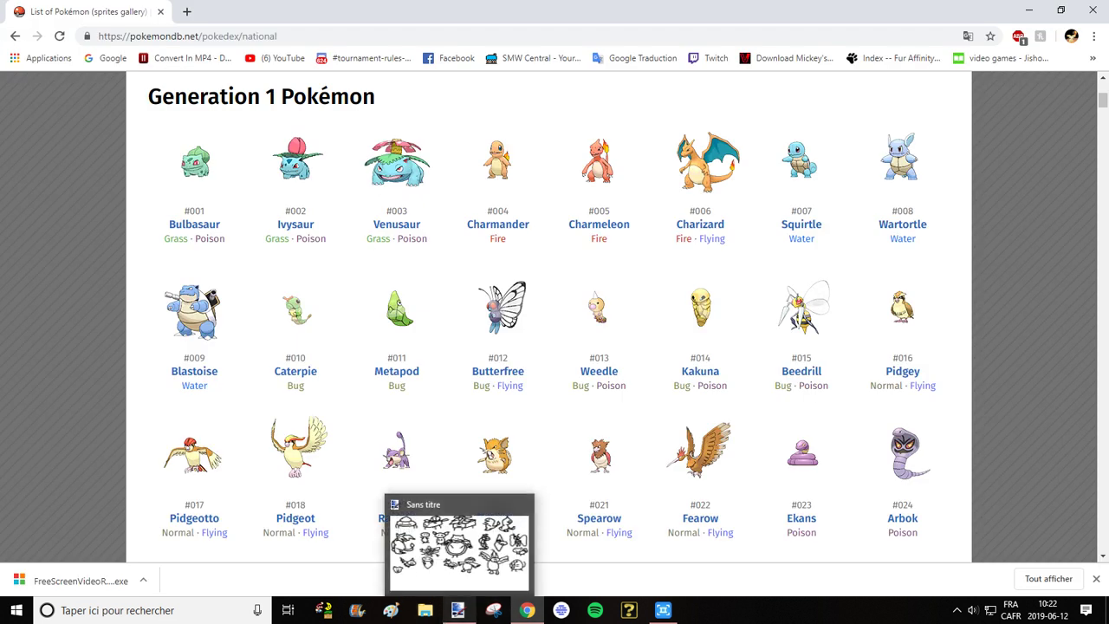
{"action": "left_click", "coordinate": [459, 542]}
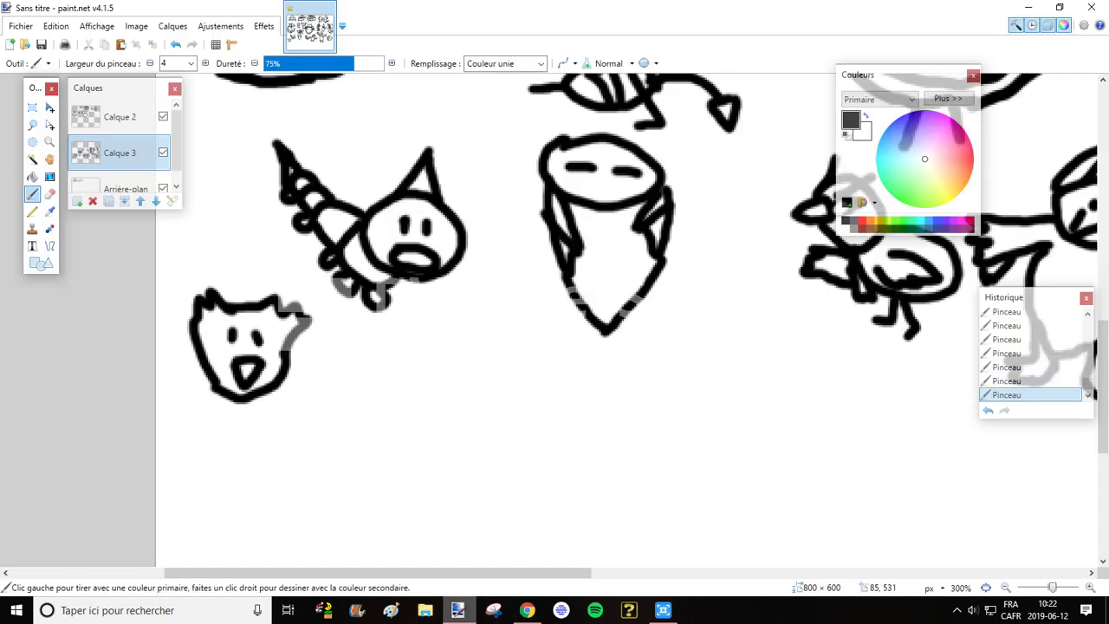
{"action": "left_click", "coordinate": [526, 609]}
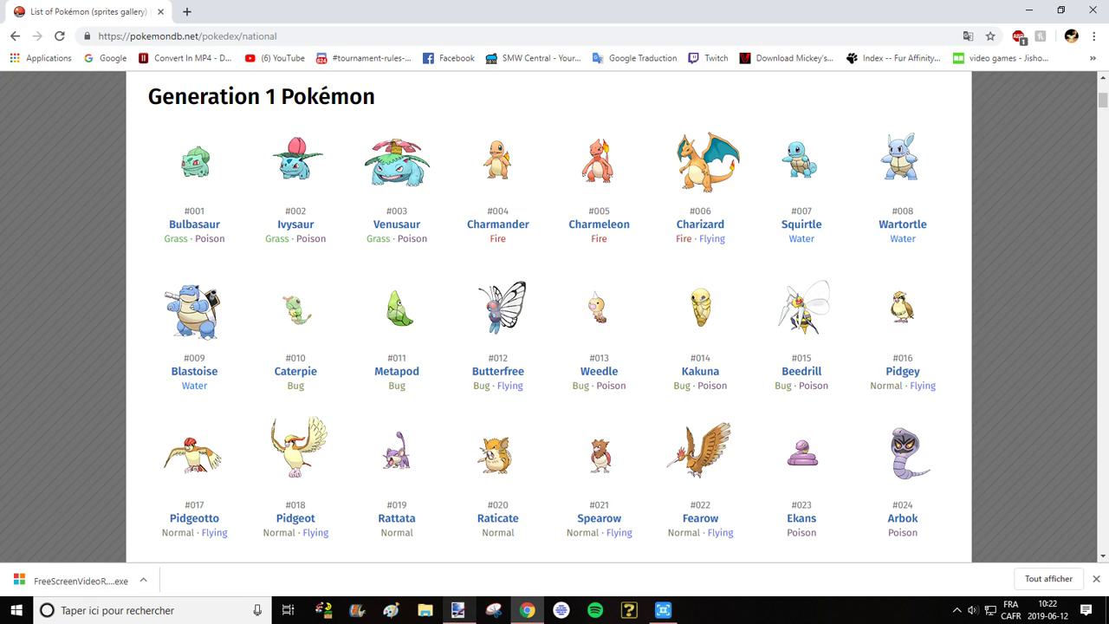
{"action": "left_click", "coordinate": [458, 609]}
{"action": "mouse_move", "coordinate": [225, 392]}
{"action": "left_mouse_down"}
{"action": "mouse_move", "coordinate": [223, 458]}
{"action": "mouse_move", "coordinate": [277, 501]}
{"action": "mouse_move", "coordinate": [298, 440]}
{"action": "mouse_move", "coordinate": [269, 383]}
{"action": "left_mouse_up"}
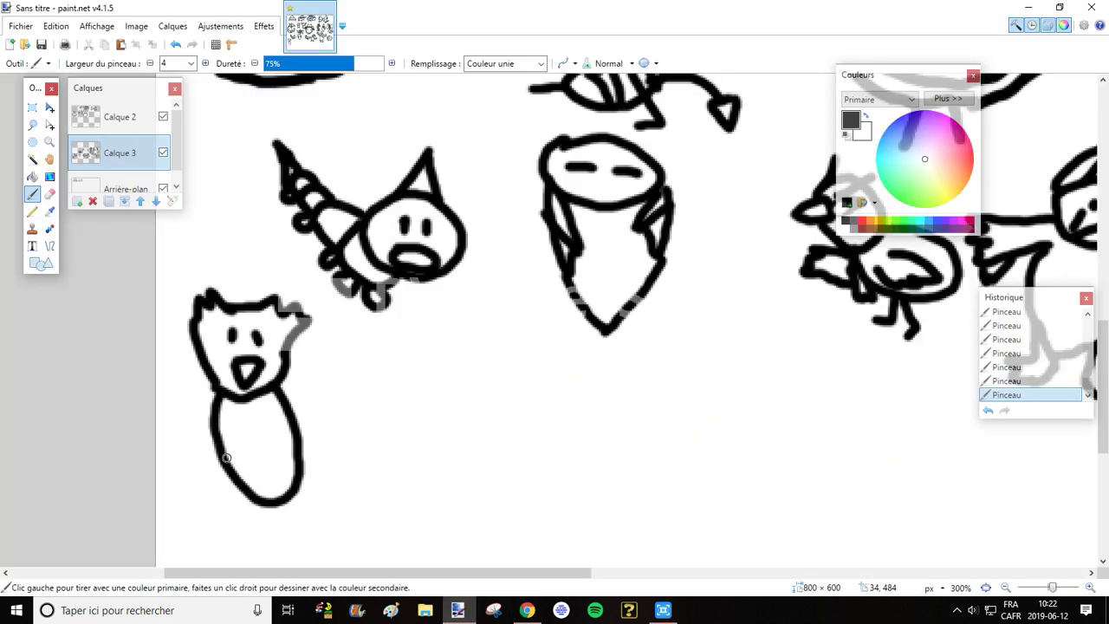
{"action": "mouse_move", "coordinate": [225, 457]}
{"action": "left_mouse_down"}
{"action": "mouse_move", "coordinate": [275, 455]}
{"action": "mouse_move", "coordinate": [292, 441]}
{"action": "left_mouse_up"}
Paint a drooping wing on each side of Spearow's body and two small clawed feet beneath it
{"action": "mouse_move", "coordinate": [279, 386]}
{"action": "left_mouse_down"}
{"action": "mouse_move", "coordinate": [327, 437]}
{"action": "mouse_move", "coordinate": [309, 487]}
{"action": "mouse_move", "coordinate": [299, 478]}
{"action": "left_mouse_up"}
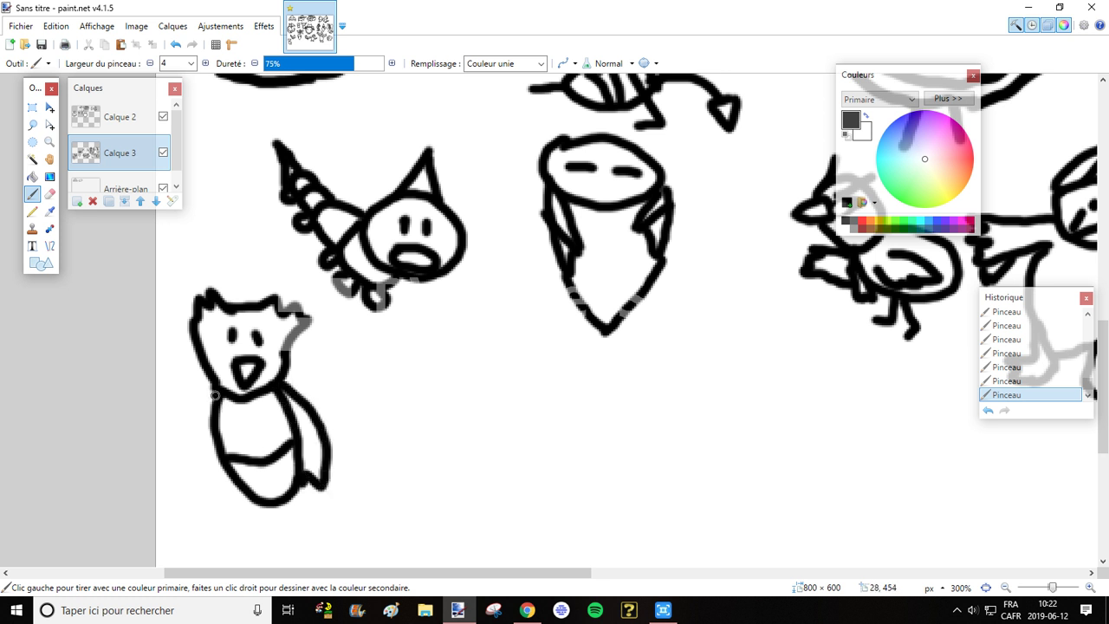
{"action": "mouse_move", "coordinate": [215, 395]}
{"action": "left_mouse_down"}
{"action": "mouse_move", "coordinate": [197, 481]}
{"action": "mouse_move", "coordinate": [214, 509]}
{"action": "mouse_move", "coordinate": [224, 483]}
{"action": "mouse_move", "coordinate": [272, 509]}
{"action": "mouse_move", "coordinate": [286, 538]}
{"action": "left_mouse_up"}
{"action": "mouse_move", "coordinate": [292, 499]}
{"action": "left_mouse_down"}
{"action": "mouse_move", "coordinate": [310, 521]}
{"action": "mouse_move", "coordinate": [303, 528]}
{"action": "left_mouse_up"}
Check Fearow in Chrome and paint its flat oval head with a spiky crest and a long beak line beside Spearow in paint.net
{"action": "scroll", "coordinate": [374, 452], "scroll_direction": "right", "scroll_amount": 3}
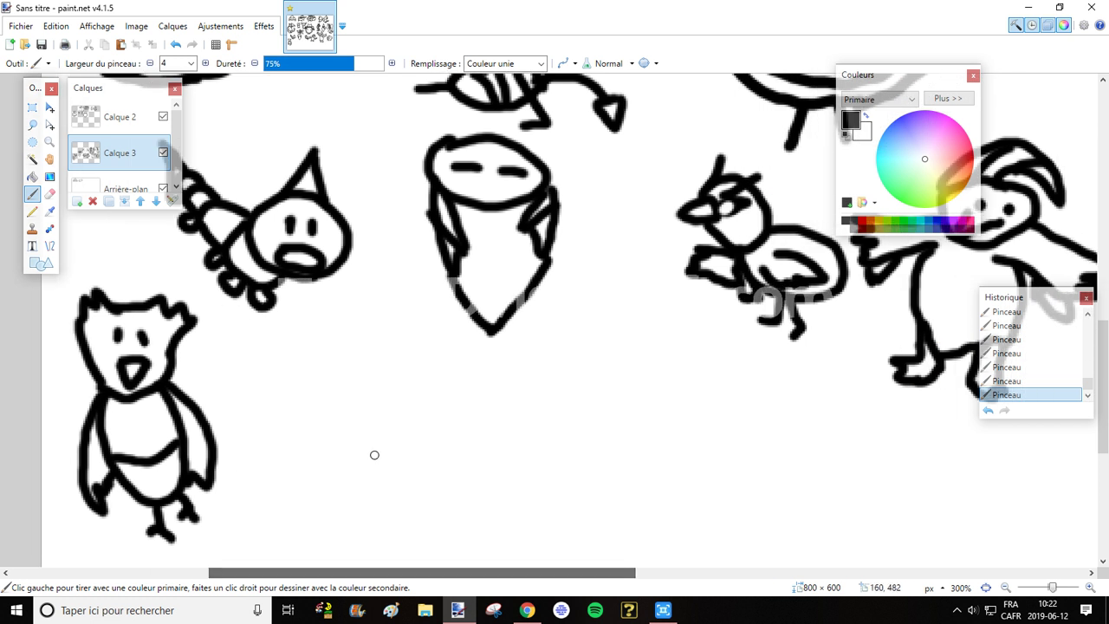
{"action": "scroll", "coordinate": [374, 452], "scroll_direction": "down", "scroll_amount": 2}
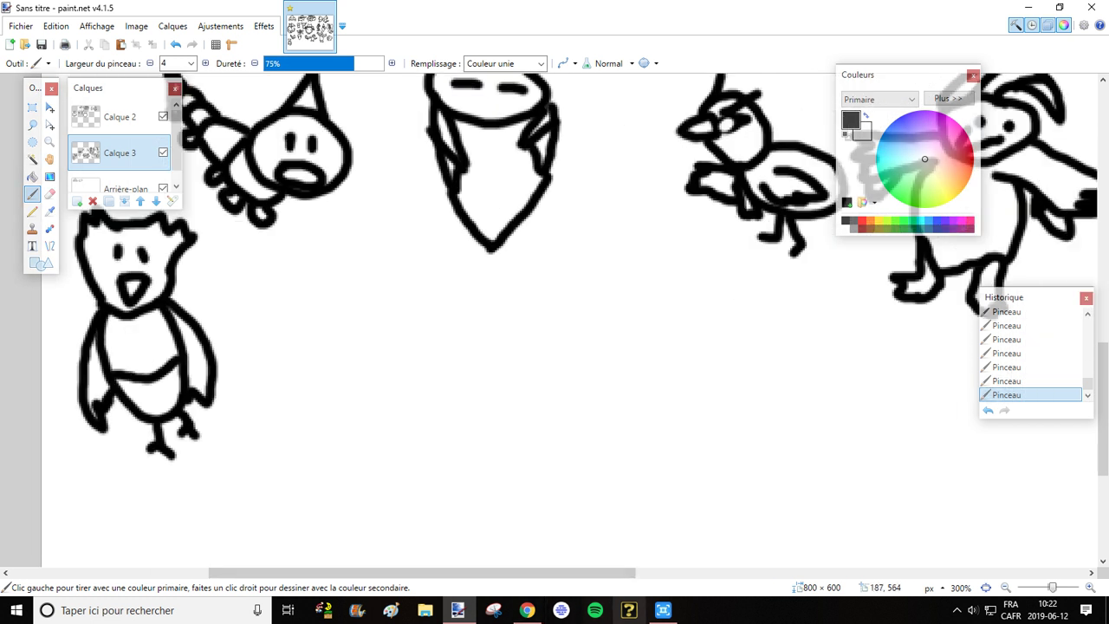
{"action": "left_click", "coordinate": [526, 610]}
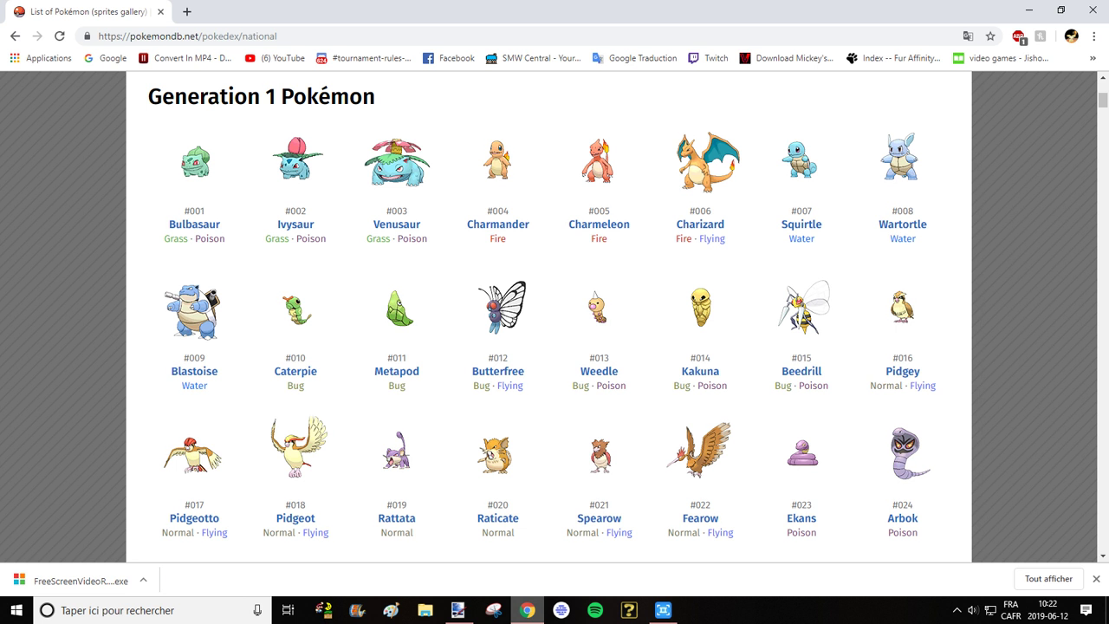
{"action": "mouse_move", "coordinate": [458, 609]}
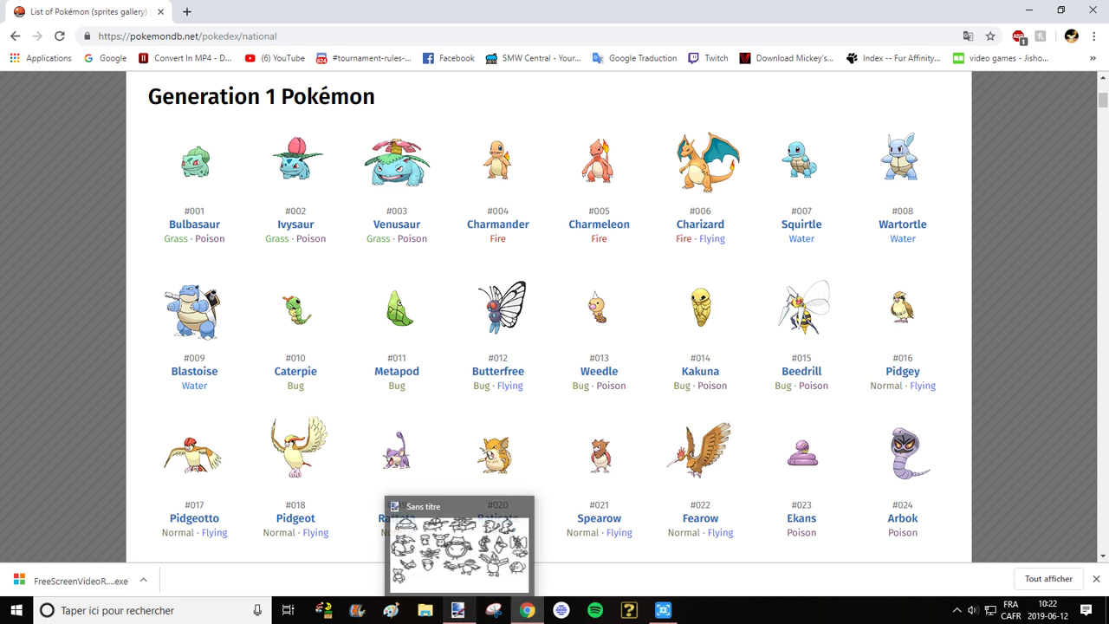
{"action": "left_click", "coordinate": [464, 541]}
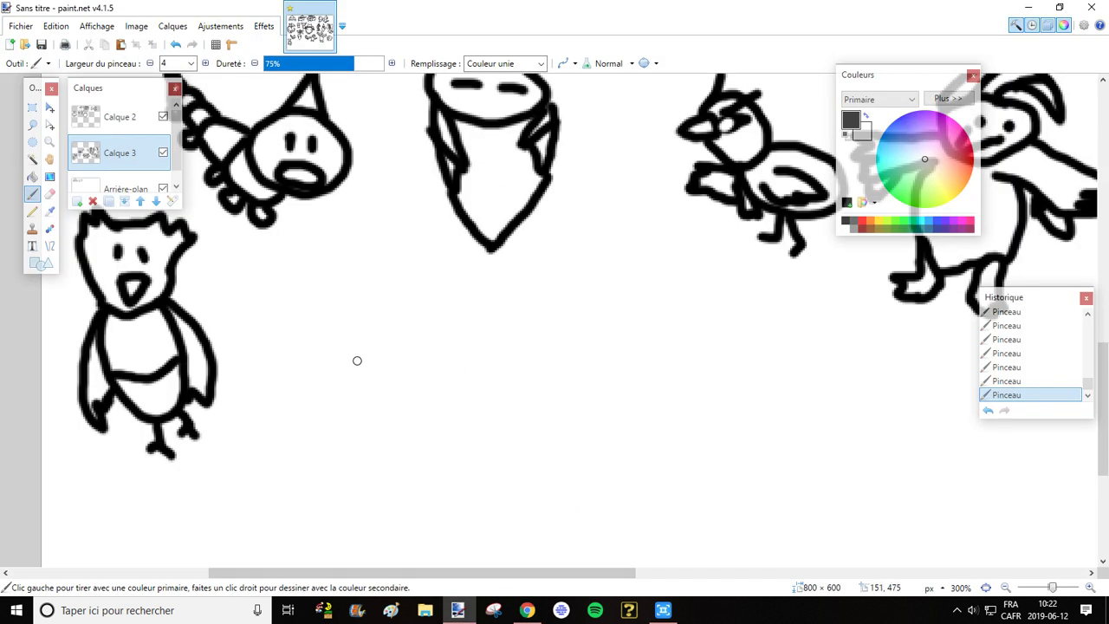
{"action": "mouse_move", "coordinate": [401, 349]}
{"action": "left_mouse_down"}
{"action": "mouse_move", "coordinate": [436, 337]}
{"action": "mouse_move", "coordinate": [492, 351]}
{"action": "mouse_move", "coordinate": [401, 351]}
{"action": "mouse_move", "coordinate": [485, 354]}
{"action": "left_mouse_up"}
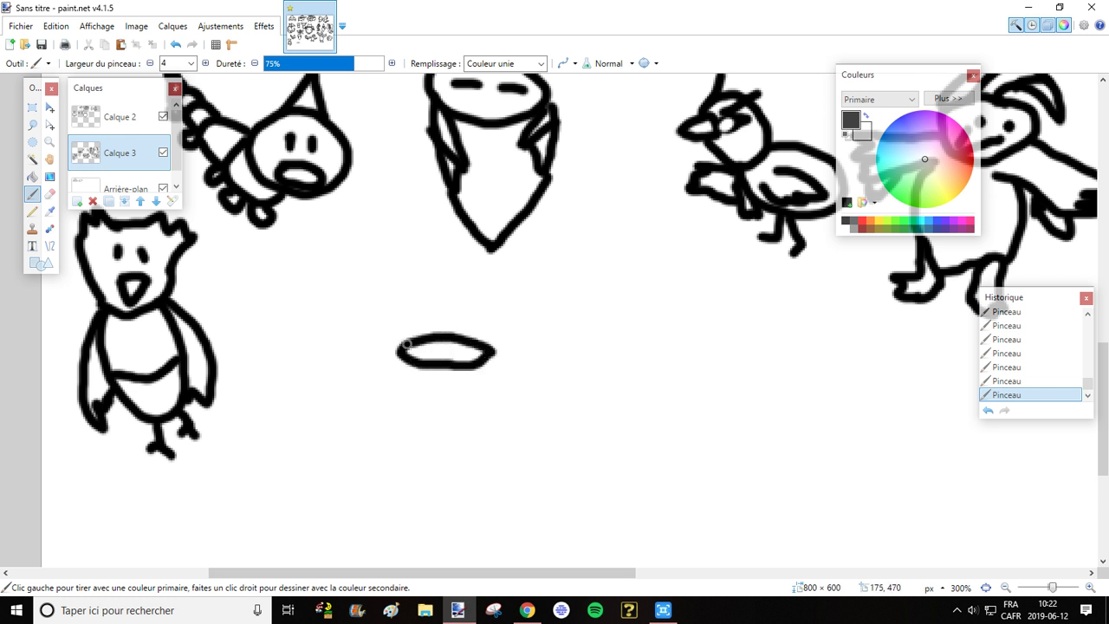
{"action": "mouse_move", "coordinate": [417, 343]}
{"action": "left_mouse_down"}
{"action": "mouse_move", "coordinate": [410, 299]}
{"action": "mouse_move", "coordinate": [432, 322]}
{"action": "mouse_move", "coordinate": [439, 299]}
{"action": "mouse_move", "coordinate": [462, 329]}
{"action": "mouse_move", "coordinate": [468, 307]}
{"action": "mouse_move", "coordinate": [487, 348]}
{"action": "left_mouse_up"}
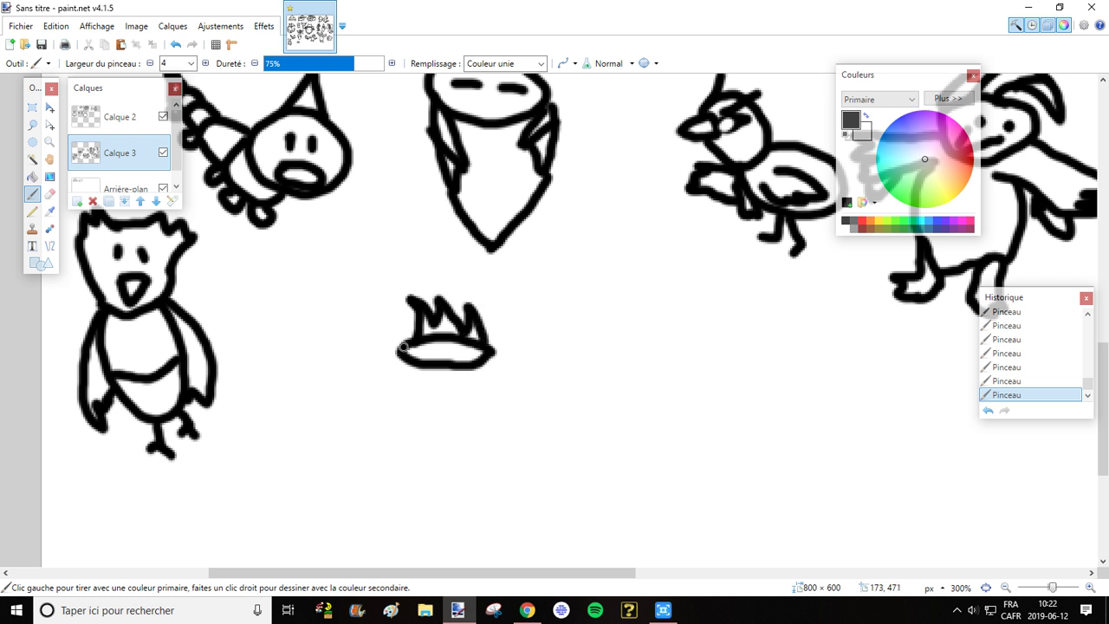
{"action": "left_click_drag", "start_coordinate": [402, 347], "coordinate": [283, 373]}
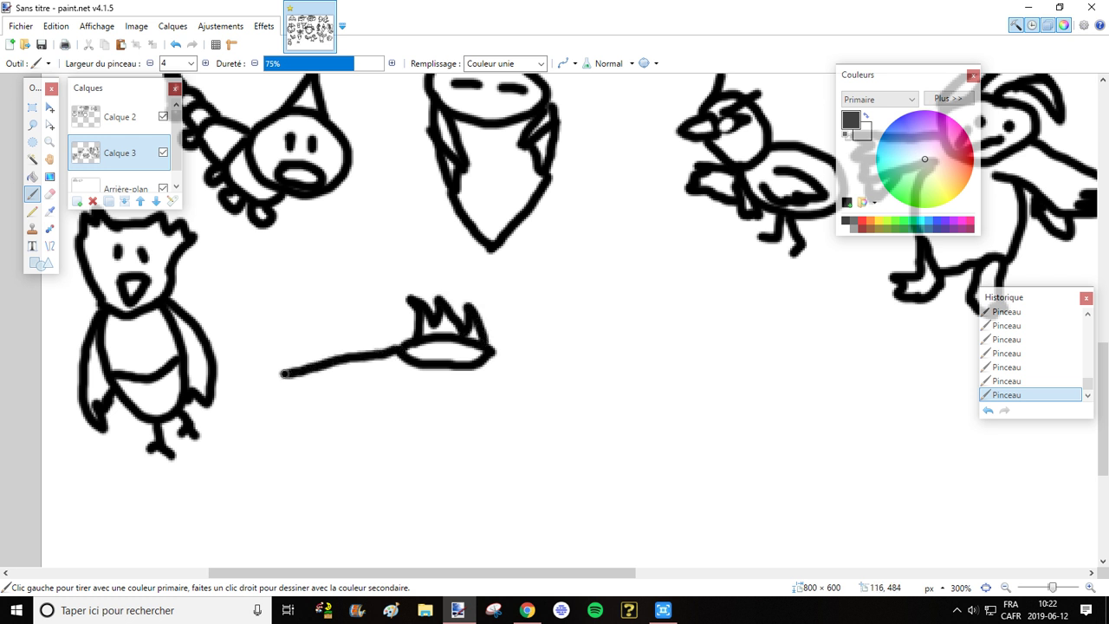
Check Fearow again in Chrome and paint its short curved neck and large slanted oval body below the head in paint.net
{"action": "left_click", "coordinate": [526, 610]}
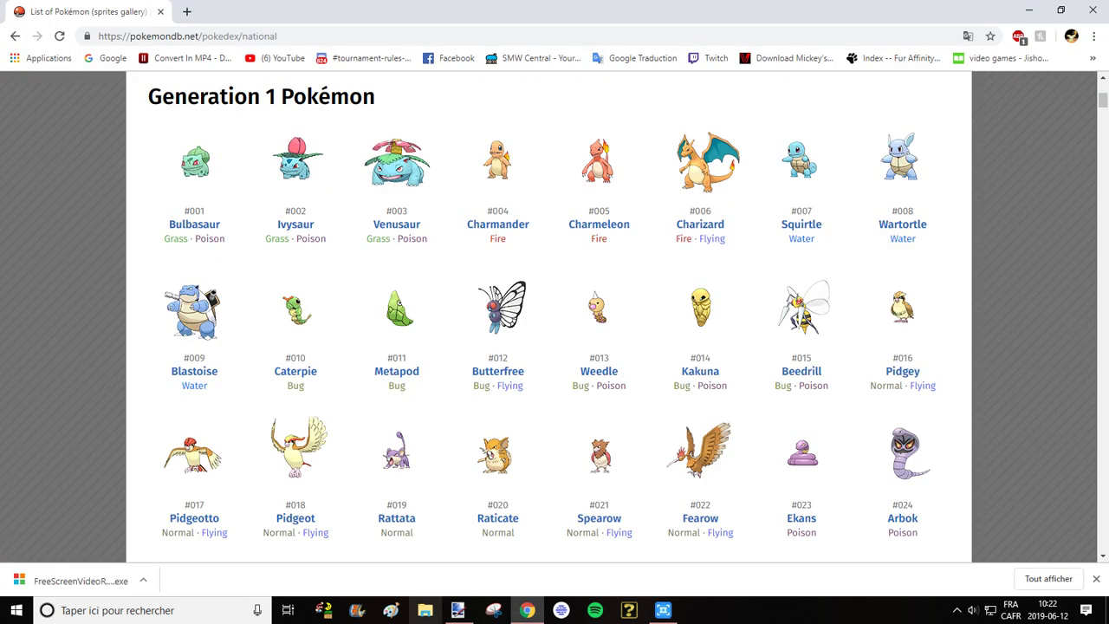
{"action": "mouse_move", "coordinate": [457, 610]}
{"action": "left_click", "coordinate": [459, 544]}
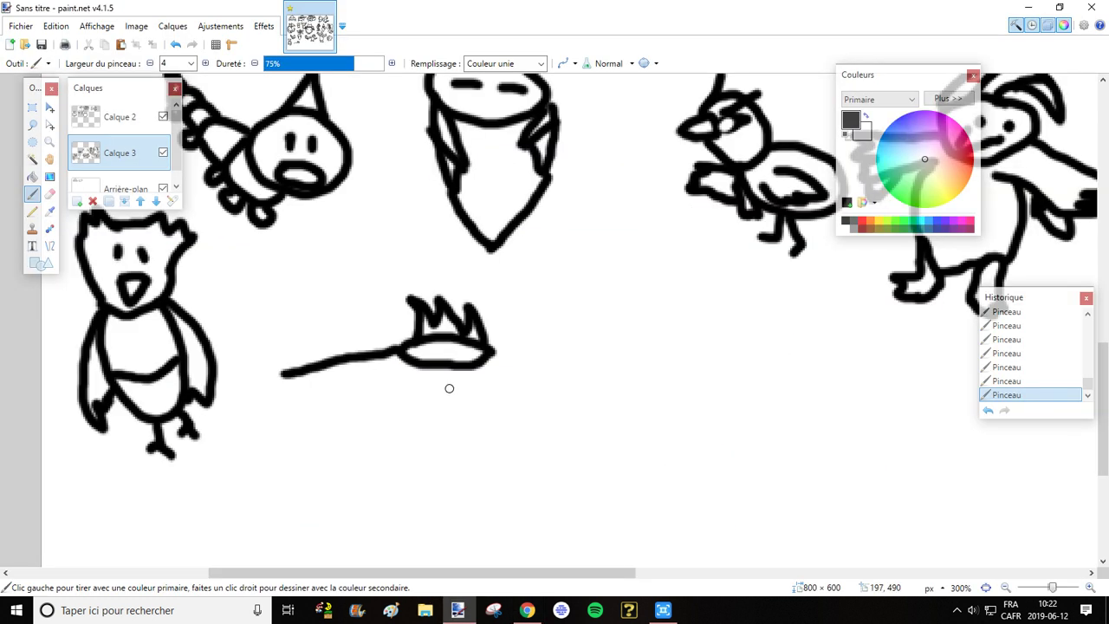
{"action": "left_click_drag", "start_coordinate": [493, 355], "coordinate": [531, 367]}
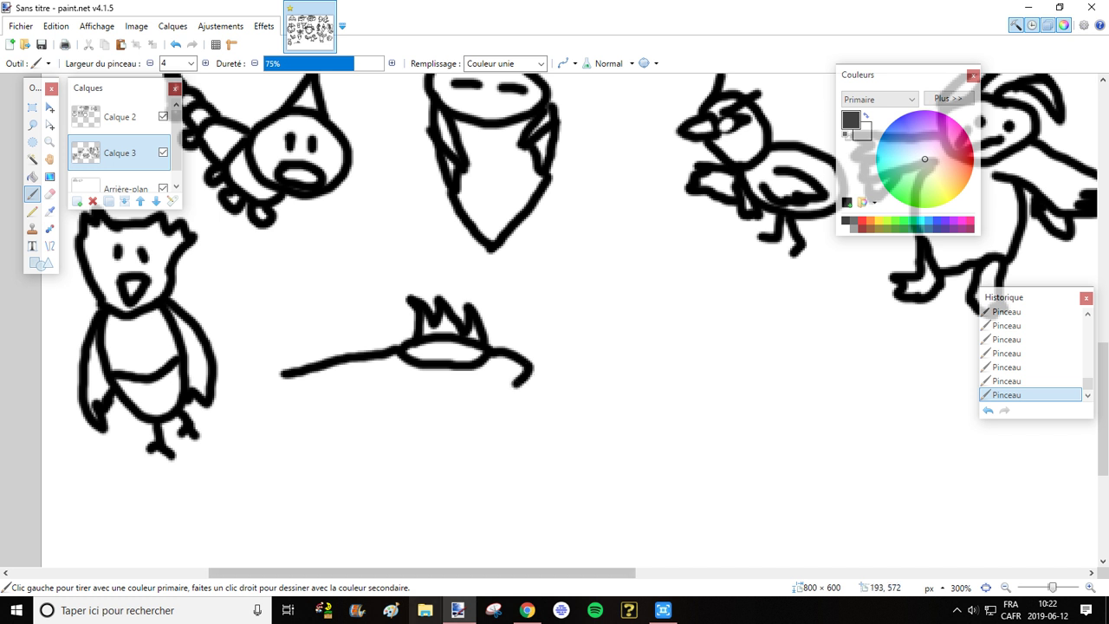
{"action": "left_click", "coordinate": [527, 610]}
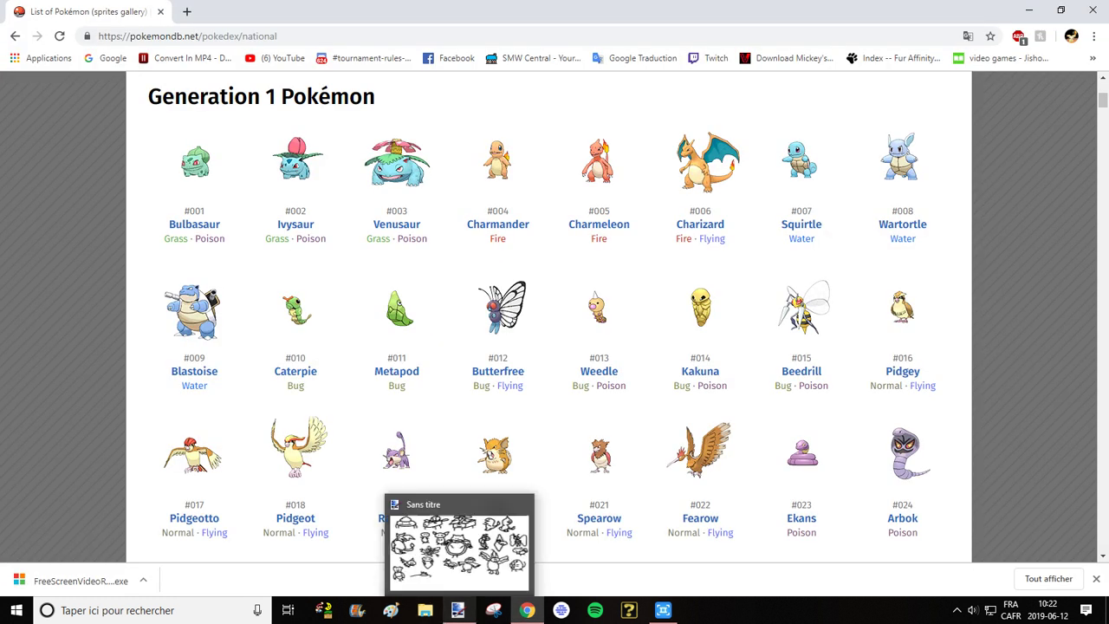
{"action": "left_click", "coordinate": [457, 610]}
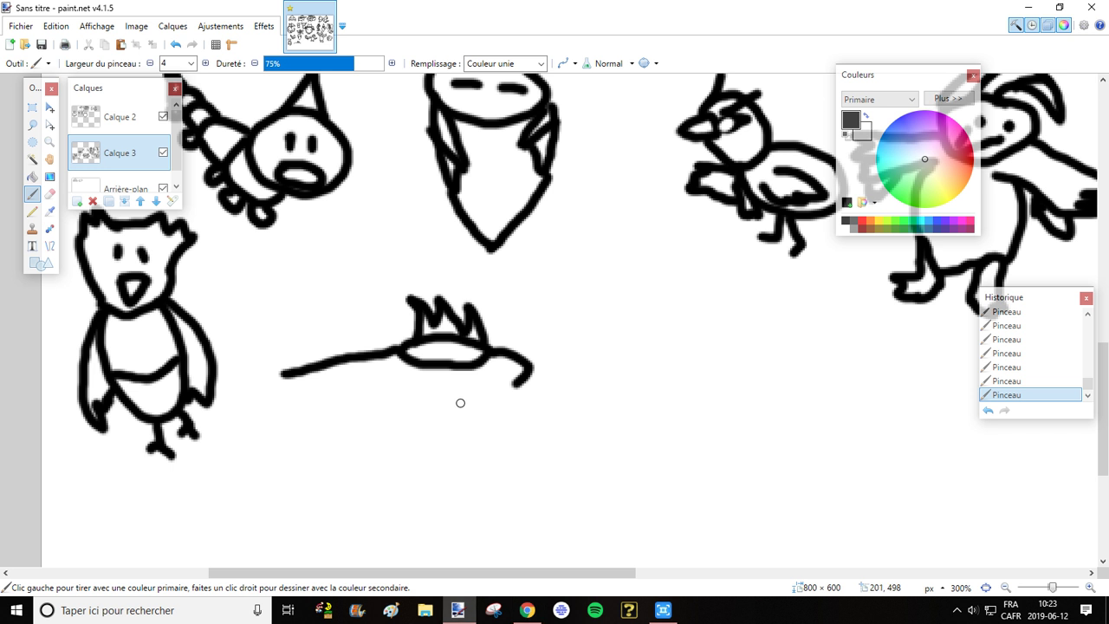
{"action": "mouse_move", "coordinate": [517, 385]}
{"action": "left_mouse_down"}
{"action": "mouse_move", "coordinate": [427, 430]}
{"action": "mouse_move", "coordinate": [410, 465]}
{"action": "mouse_move", "coordinate": [433, 484]}
{"action": "mouse_move", "coordinate": [481, 487]}
{"action": "mouse_move", "coordinate": [518, 458]}
{"action": "mouse_move", "coordinate": [516, 383]}
{"action": "left_mouse_up"}
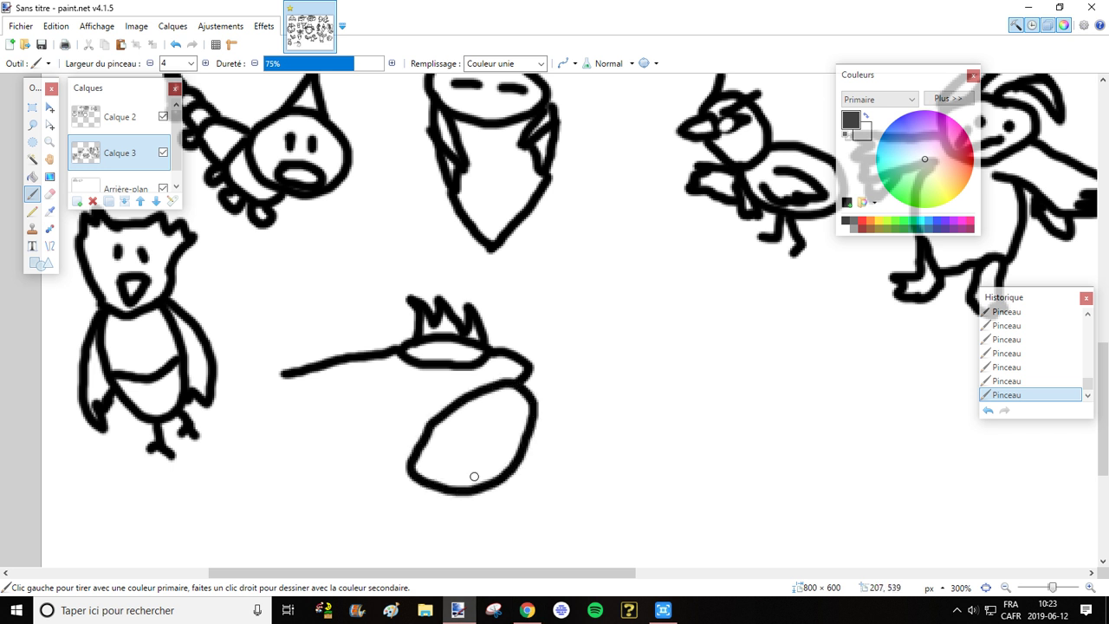
Check Fearow's legs in Chrome and paint two small clawed feet beneath its body in paint.net
{"action": "left_click", "coordinate": [527, 610]}
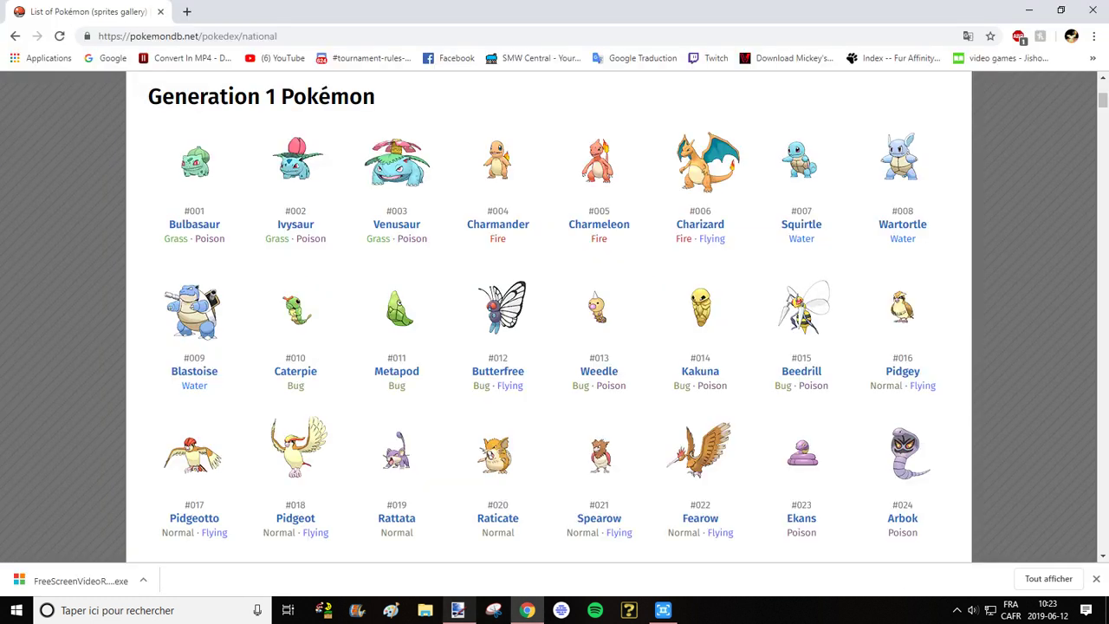
{"action": "mouse_move", "coordinate": [457, 610]}
{"action": "left_click", "coordinate": [457, 541]}
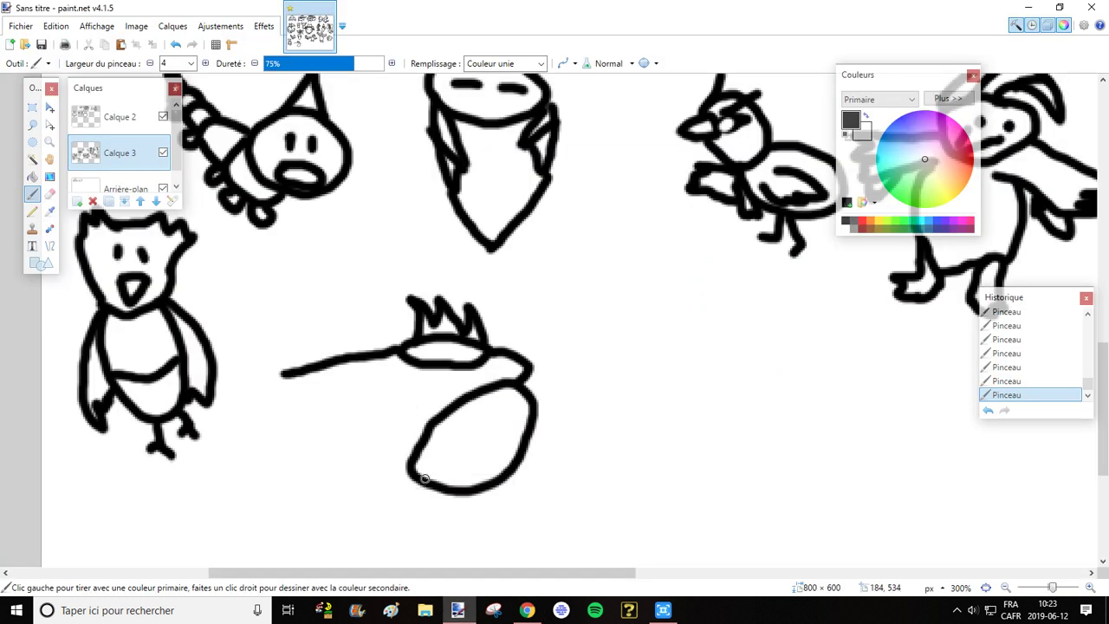
{"action": "mouse_move", "coordinate": [422, 481]}
{"action": "left_mouse_down"}
{"action": "mouse_move", "coordinate": [405, 490]}
{"action": "mouse_move", "coordinate": [391, 475]}
{"action": "mouse_move", "coordinate": [418, 501]}
{"action": "mouse_move", "coordinate": [463, 499]}
{"action": "mouse_move", "coordinate": [427, 500]}
{"action": "mouse_move", "coordinate": [474, 513]}
{"action": "left_mouse_up"}
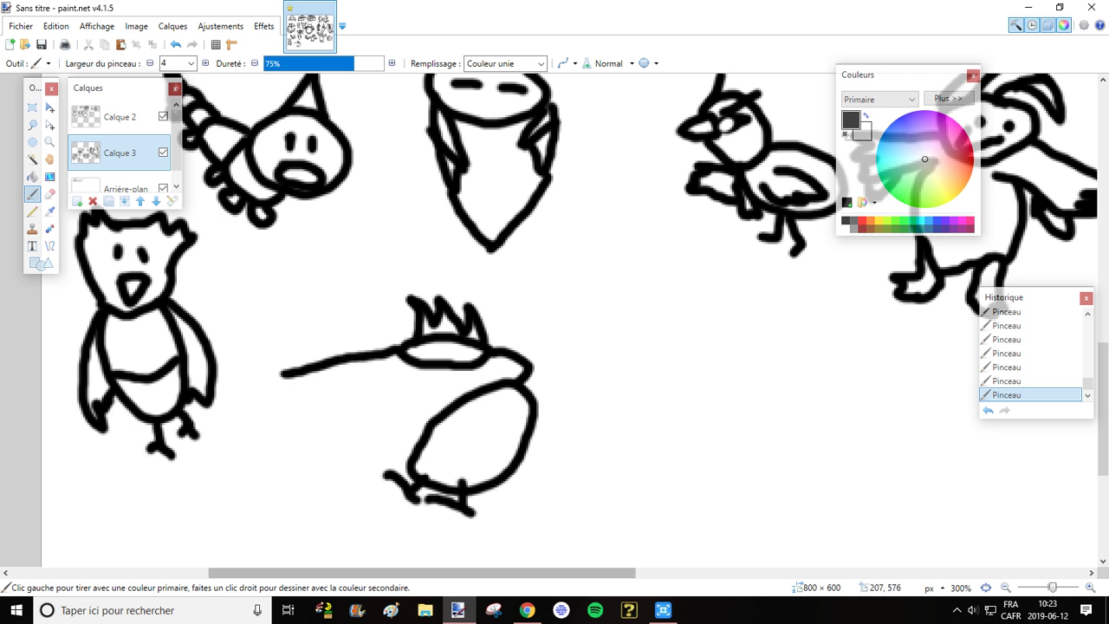
Check Fearow's wings in Chrome and paint a raised jagged wing behind the body and a lowered one in front in paint.net
{"action": "left_click", "coordinate": [527, 610]}
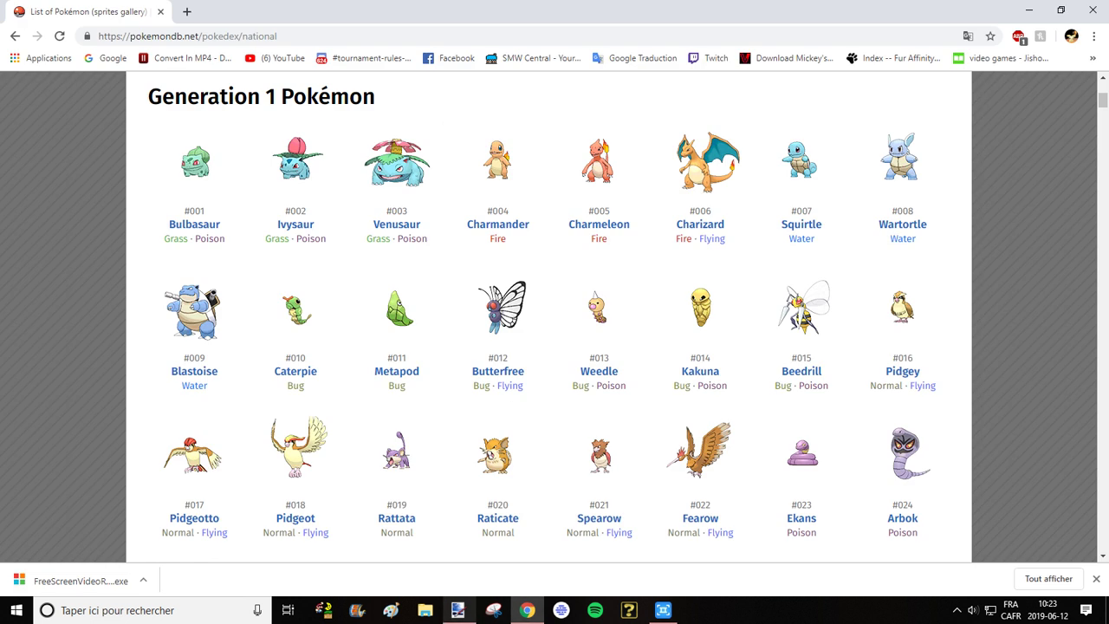
{"action": "left_click", "coordinate": [457, 609]}
{"action": "mouse_move", "coordinate": [525, 395]}
{"action": "left_mouse_down"}
{"action": "mouse_move", "coordinate": [570, 361]}
{"action": "mouse_move", "coordinate": [565, 279]}
{"action": "mouse_move", "coordinate": [667, 288]}
{"action": "mouse_move", "coordinate": [634, 317]}
{"action": "mouse_move", "coordinate": [646, 354]}
{"action": "mouse_move", "coordinate": [631, 407]}
{"action": "mouse_move", "coordinate": [606, 436]}
{"action": "mouse_move", "coordinate": [567, 458]}
{"action": "mouse_move", "coordinate": [529, 447]}
{"action": "left_mouse_up"}
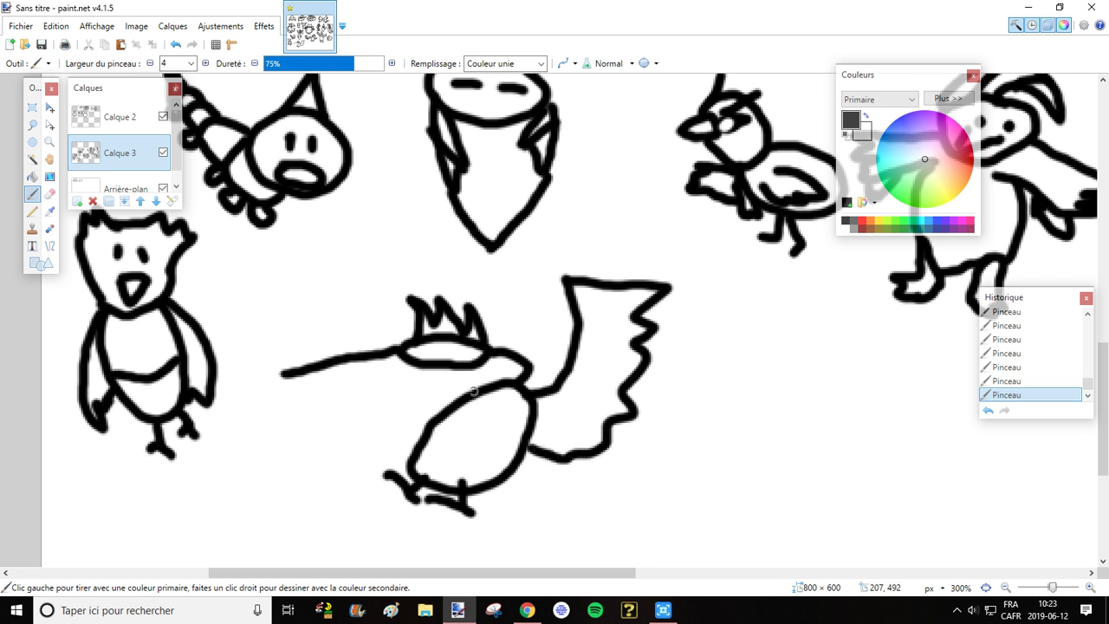
{"action": "mouse_move", "coordinate": [481, 392]}
{"action": "left_mouse_down"}
{"action": "mouse_move", "coordinate": [374, 391]}
{"action": "mouse_move", "coordinate": [296, 425]}
{"action": "mouse_move", "coordinate": [329, 468]}
{"action": "mouse_move", "coordinate": [430, 446]}
{"action": "left_mouse_up"}
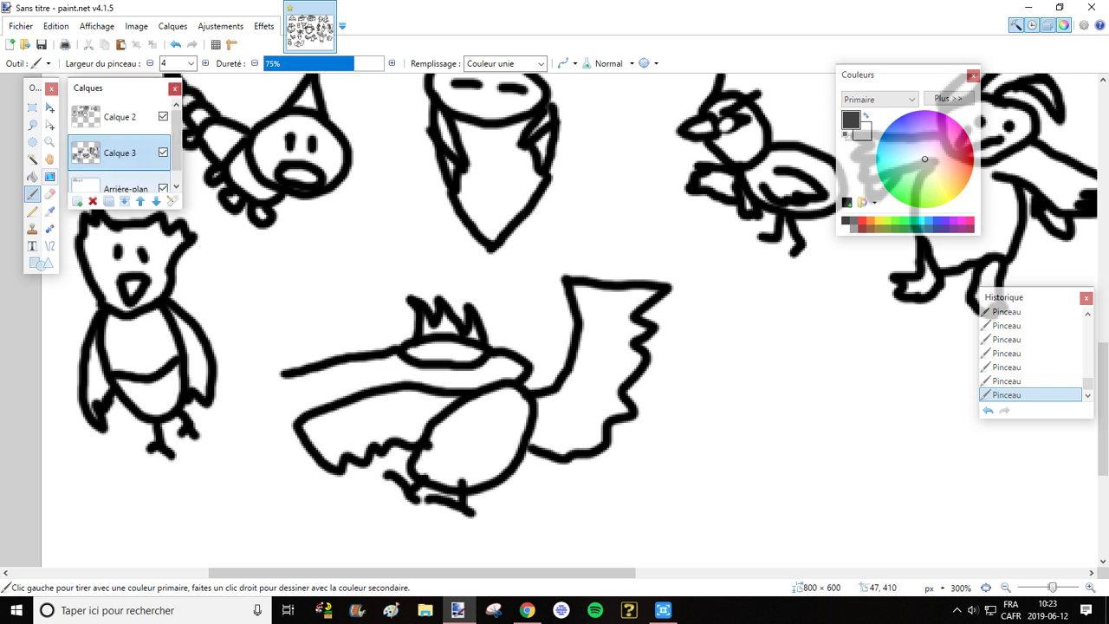
Erase the front wing's overlap inside Fearow's body and paint a small pupil in the oval on its head
{"action": "left_click", "coordinate": [49, 194]}
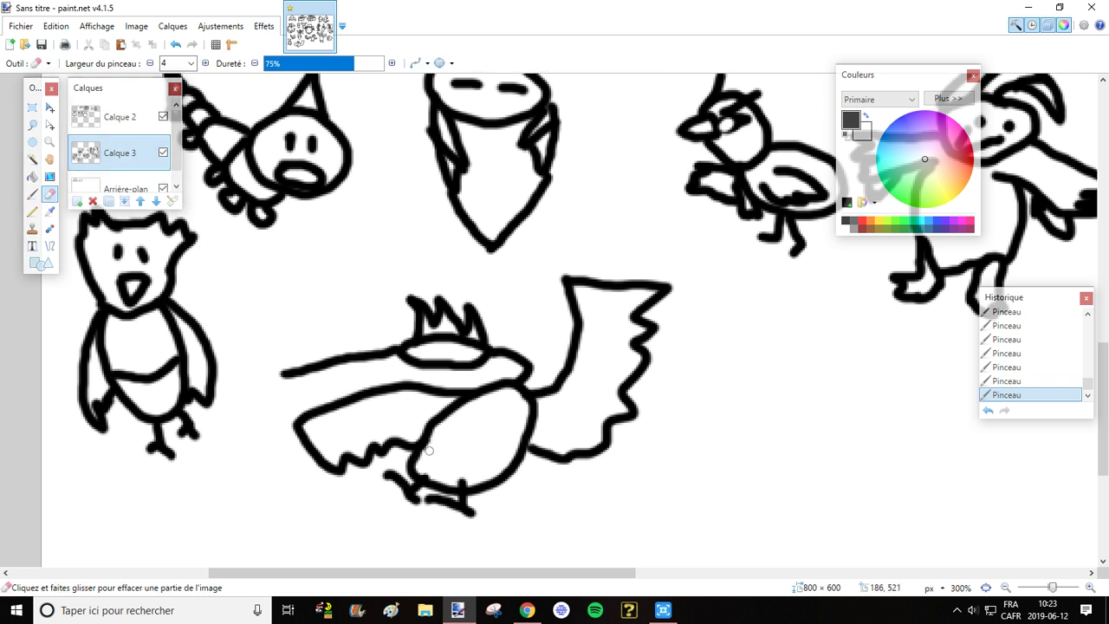
{"action": "left_click_drag", "start_coordinate": [427, 450], "coordinate": [430, 457]}
{"action": "left_click", "coordinate": [32, 194]}
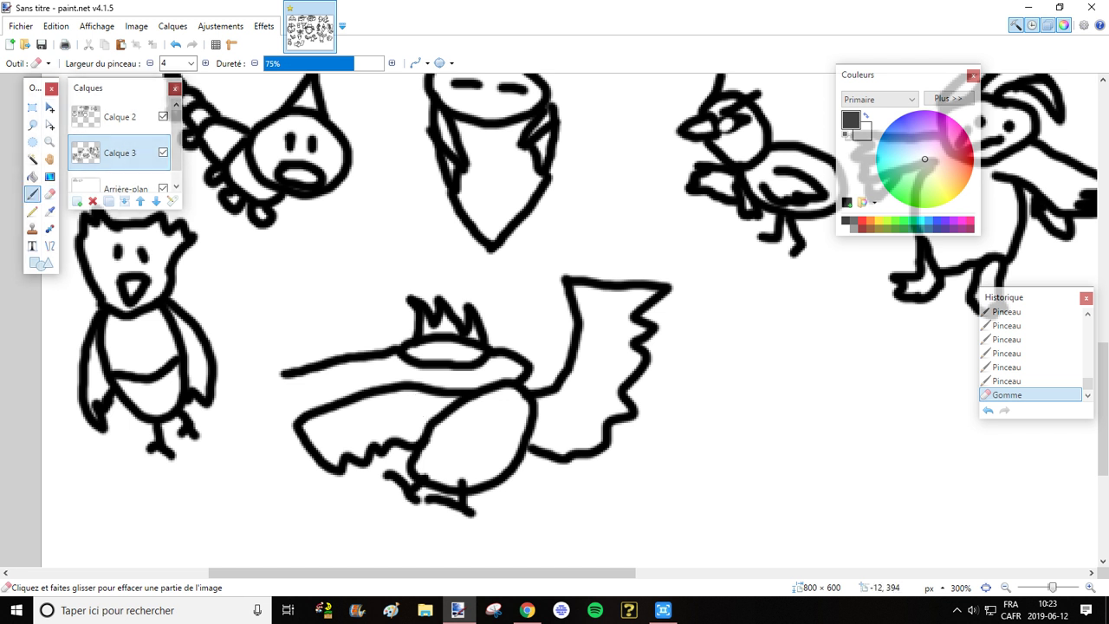
{"action": "left_click_drag", "start_coordinate": [432, 350], "coordinate": [431, 352]}
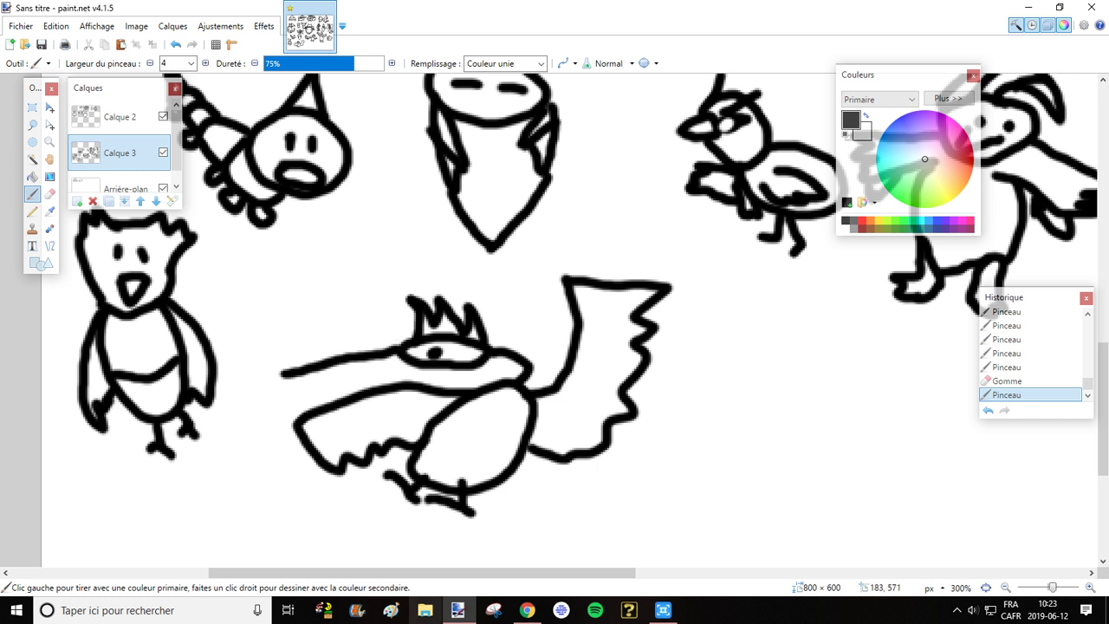
Check Ekans in Chrome and paint its oval head with an eye, a mouth and curved strokes at the back, beside Fearow in paint.net
{"action": "left_click_drag", "start_coordinate": [437, 572], "coordinate": [564, 573]}
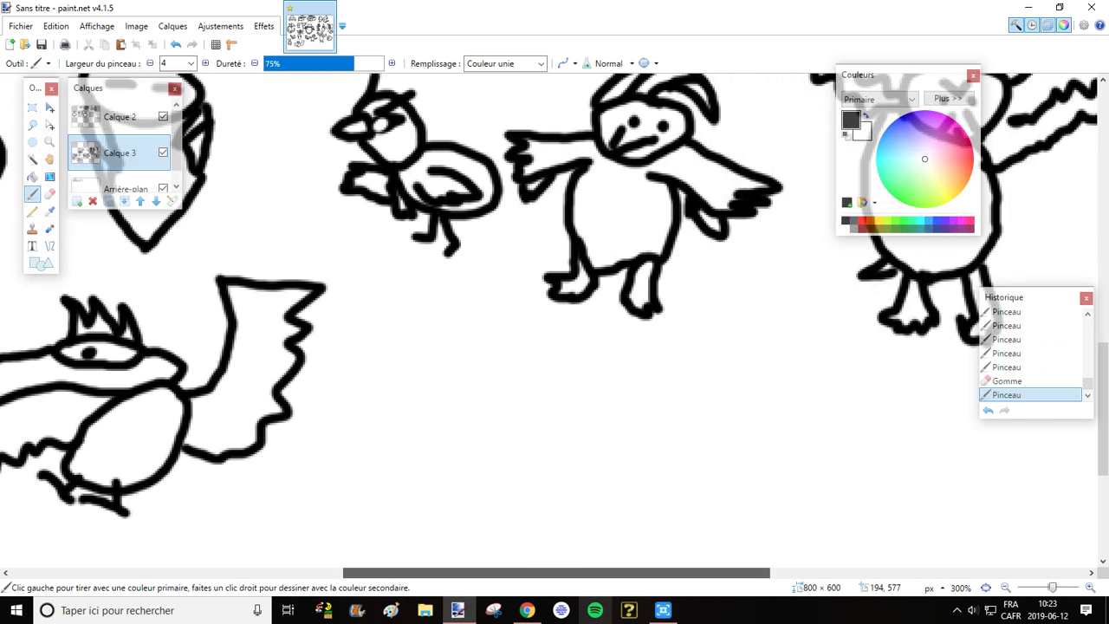
{"action": "left_click", "coordinate": [527, 610]}
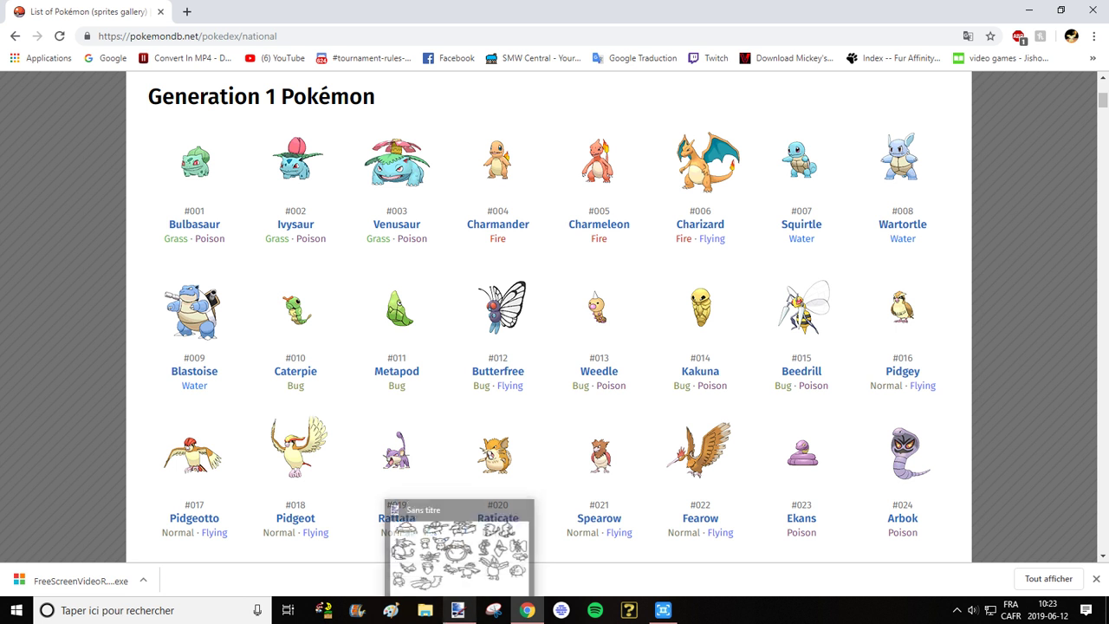
{"action": "left_click", "coordinate": [457, 610]}
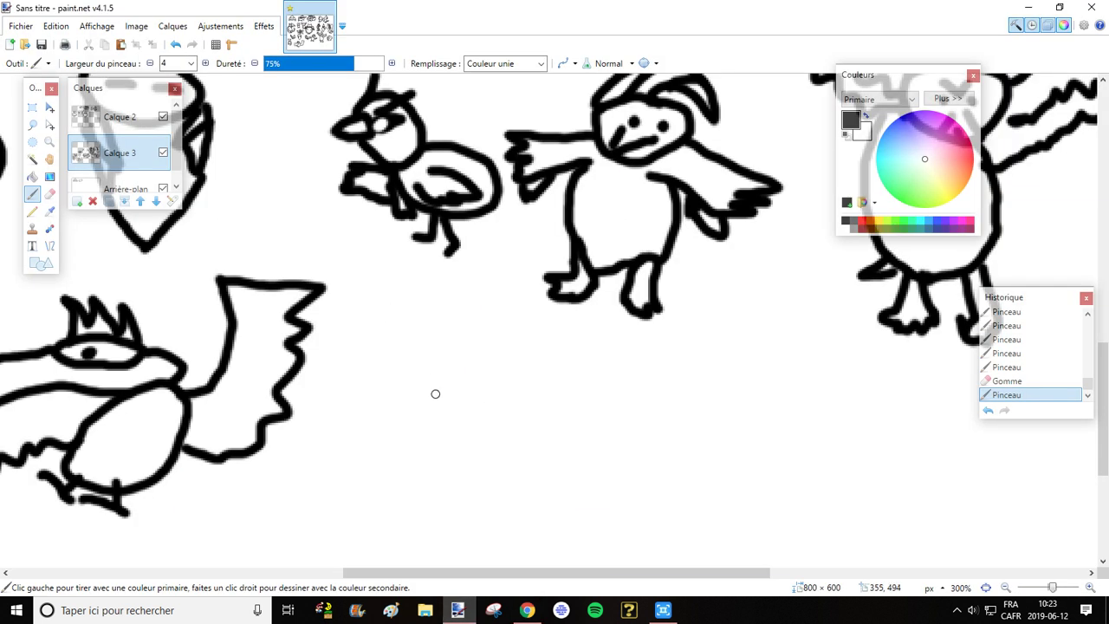
{"action": "mouse_move", "coordinate": [434, 394]}
{"action": "left_mouse_down"}
{"action": "mouse_move", "coordinate": [530, 406]}
{"action": "mouse_move", "coordinate": [531, 432]}
{"action": "mouse_move", "coordinate": [481, 453]}
{"action": "mouse_move", "coordinate": [432, 449]}
{"action": "mouse_move", "coordinate": [450, 387]}
{"action": "left_mouse_up"}
{"action": "left_click", "coordinate": [175, 44]}
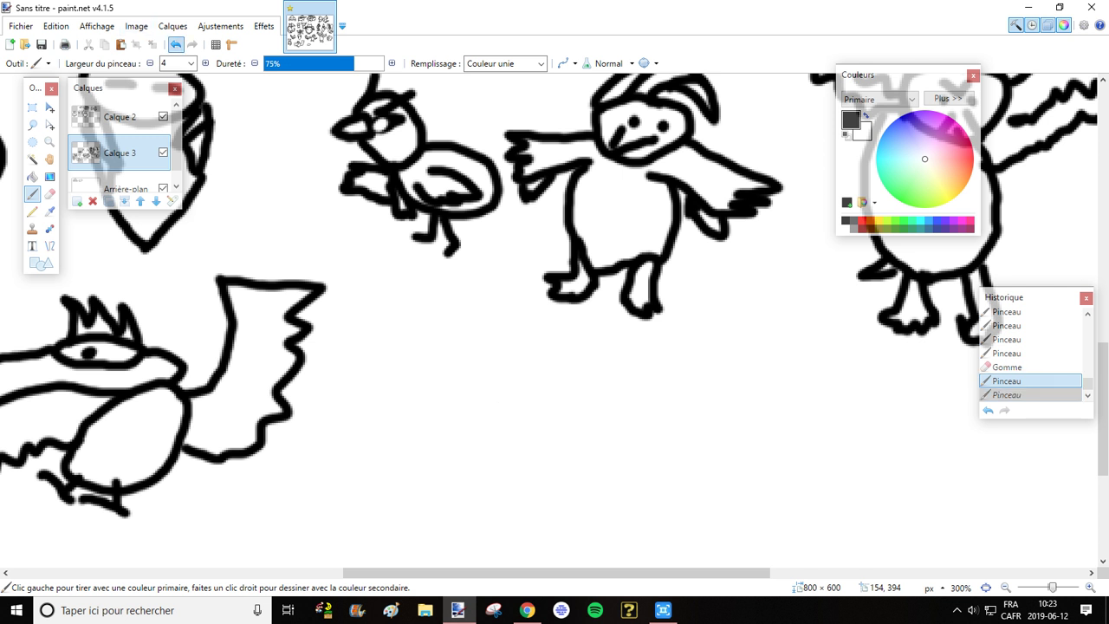
{"action": "mouse_move", "coordinate": [446, 345]}
{"action": "left_mouse_down"}
{"action": "mouse_move", "coordinate": [424, 325]}
{"action": "mouse_move", "coordinate": [381, 327]}
{"action": "mouse_move", "coordinate": [366, 351]}
{"action": "mouse_move", "coordinate": [408, 384]}
{"action": "mouse_move", "coordinate": [453, 380]}
{"action": "mouse_move", "coordinate": [470, 368]}
{"action": "mouse_move", "coordinate": [458, 342]}
{"action": "left_mouse_up"}
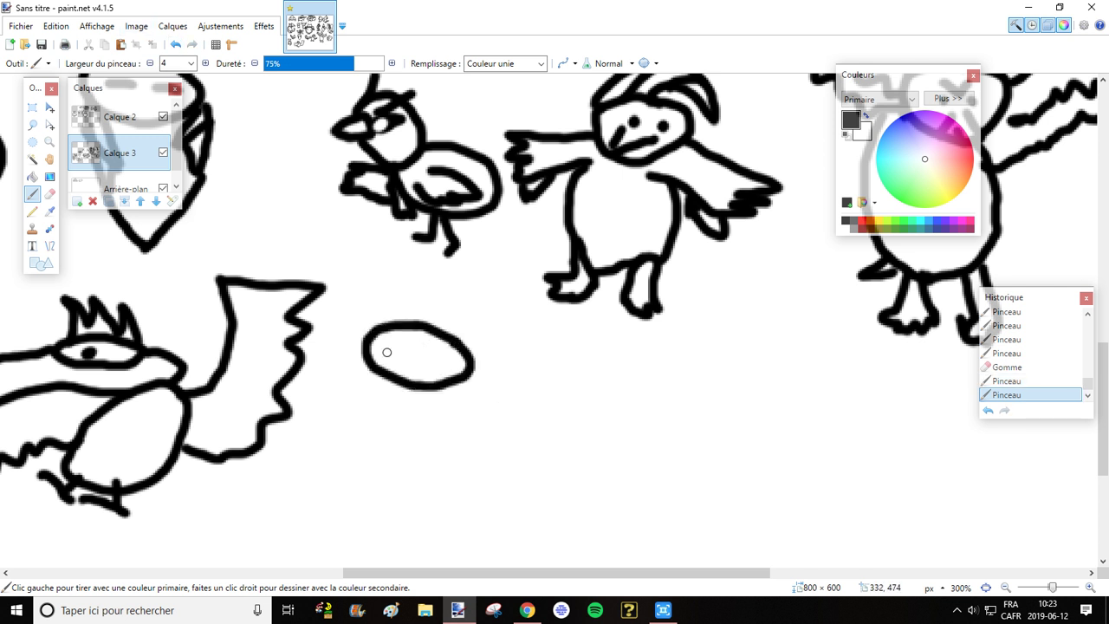
{"action": "mouse_move", "coordinate": [368, 351]}
{"action": "left_mouse_down"}
{"action": "mouse_move", "coordinate": [414, 371]}
{"action": "mouse_move", "coordinate": [403, 350]}
{"action": "left_mouse_up"}
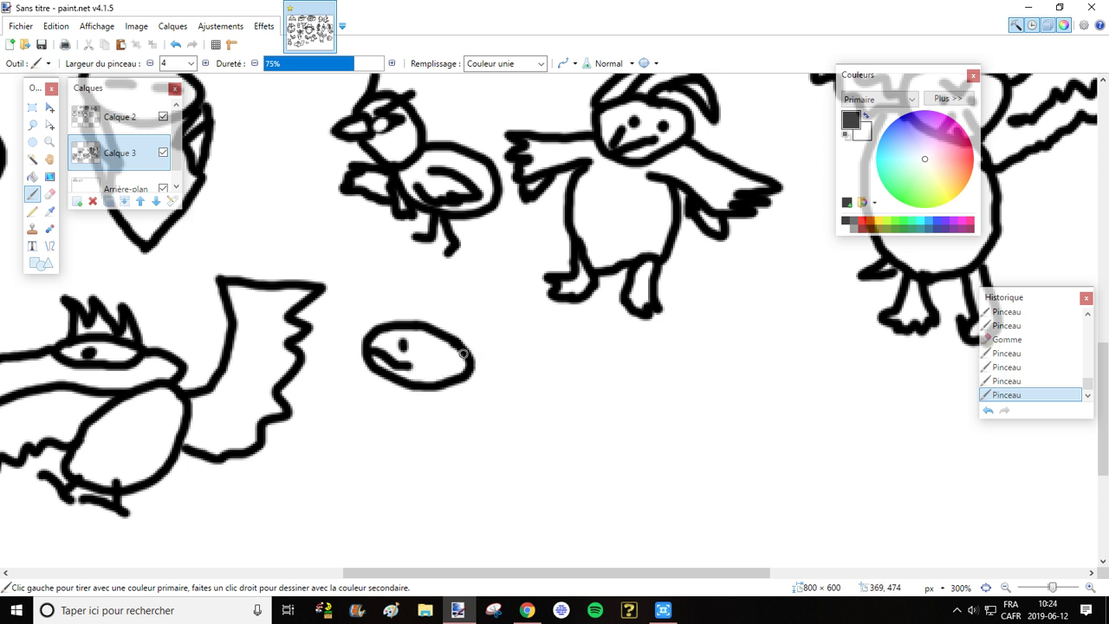
{"action": "mouse_move", "coordinate": [468, 355]}
{"action": "left_mouse_down"}
{"action": "mouse_move", "coordinate": [485, 372]}
{"action": "mouse_move", "coordinate": [466, 359]}
{"action": "mouse_move", "coordinate": [475, 336]}
{"action": "mouse_move", "coordinate": [446, 315]}
{"action": "mouse_move", "coordinate": [437, 322]}
{"action": "left_mouse_up"}
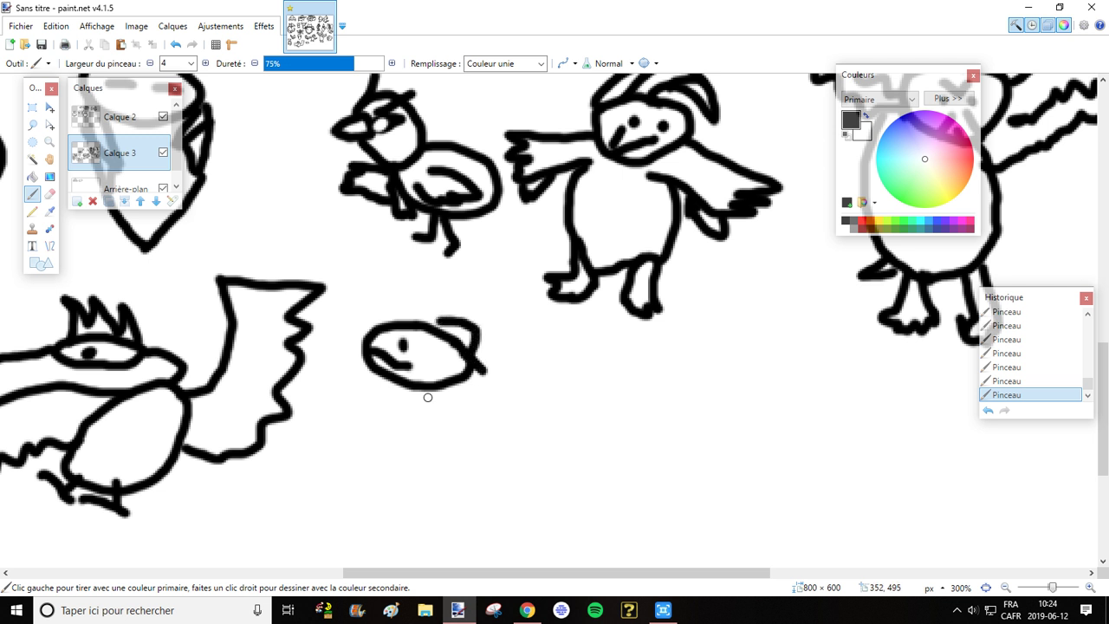
Paint Ekans's body as three stacked coils below its head, with a pointed tail curving out beside the lowest coil
{"action": "mouse_move", "coordinate": [429, 392]}
{"action": "left_mouse_down"}
{"action": "mouse_move", "coordinate": [469, 421]}
{"action": "mouse_move", "coordinate": [512, 410]}
{"action": "mouse_move", "coordinate": [518, 366]}
{"action": "mouse_move", "coordinate": [458, 319]}
{"action": "left_mouse_up"}
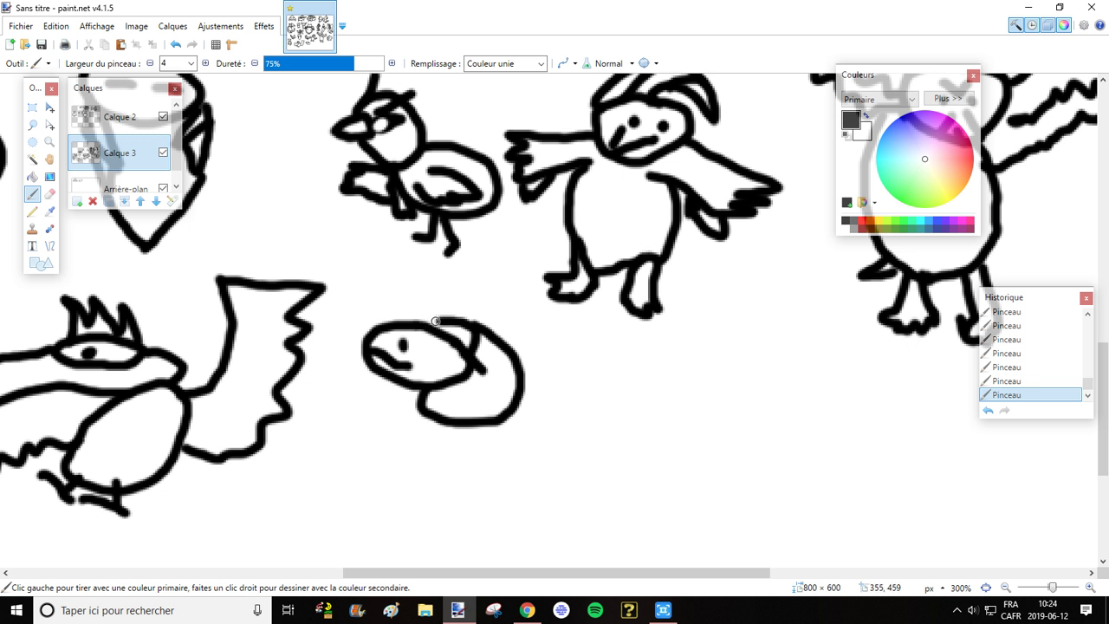
{"action": "mouse_move", "coordinate": [385, 381]}
{"action": "left_mouse_down"}
{"action": "mouse_move", "coordinate": [372, 429]}
{"action": "mouse_move", "coordinate": [413, 454]}
{"action": "mouse_move", "coordinate": [480, 453]}
{"action": "mouse_move", "coordinate": [526, 429]}
{"action": "mouse_move", "coordinate": [511, 486]}
{"action": "mouse_move", "coordinate": [463, 521]}
{"action": "mouse_move", "coordinate": [365, 496]}
{"action": "left_mouse_up"}
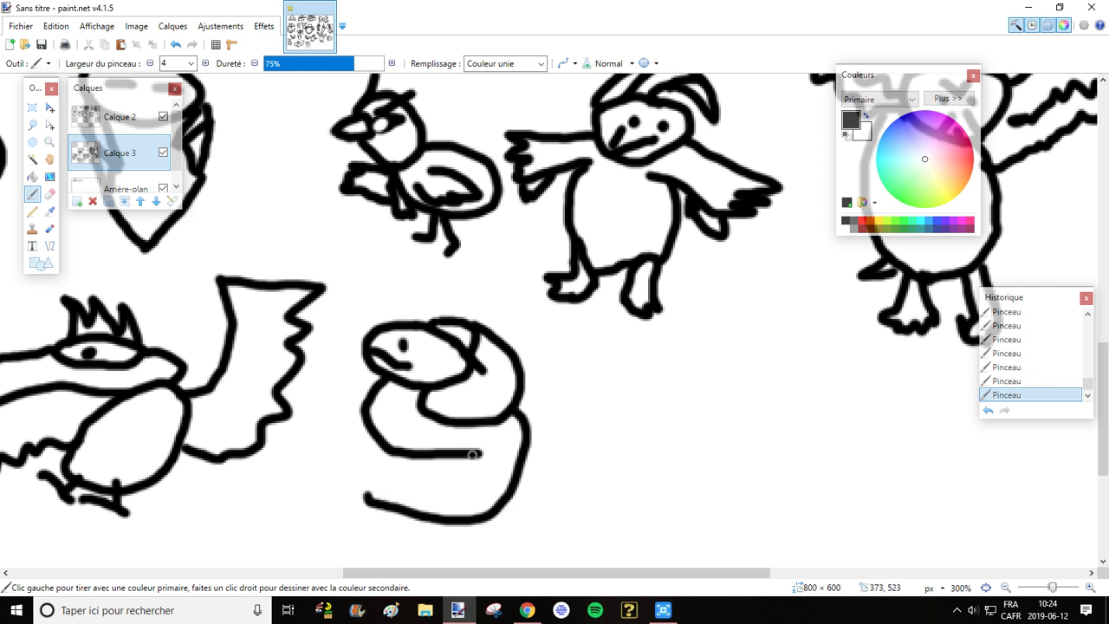
{"action": "left_click_drag", "start_coordinate": [472, 454], "coordinate": [518, 429]}
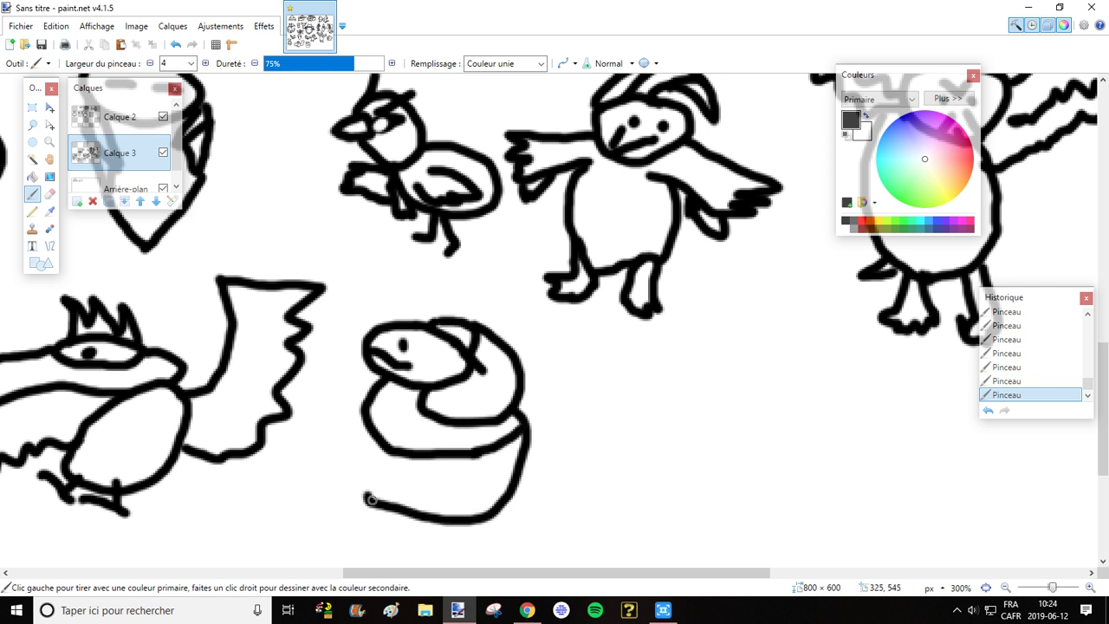
{"action": "mouse_move", "coordinate": [370, 499]}
{"action": "left_mouse_down"}
{"action": "mouse_move", "coordinate": [357, 474]}
{"action": "mouse_move", "coordinate": [363, 454]}
{"action": "mouse_move", "coordinate": [397, 442]}
{"action": "left_mouse_up"}
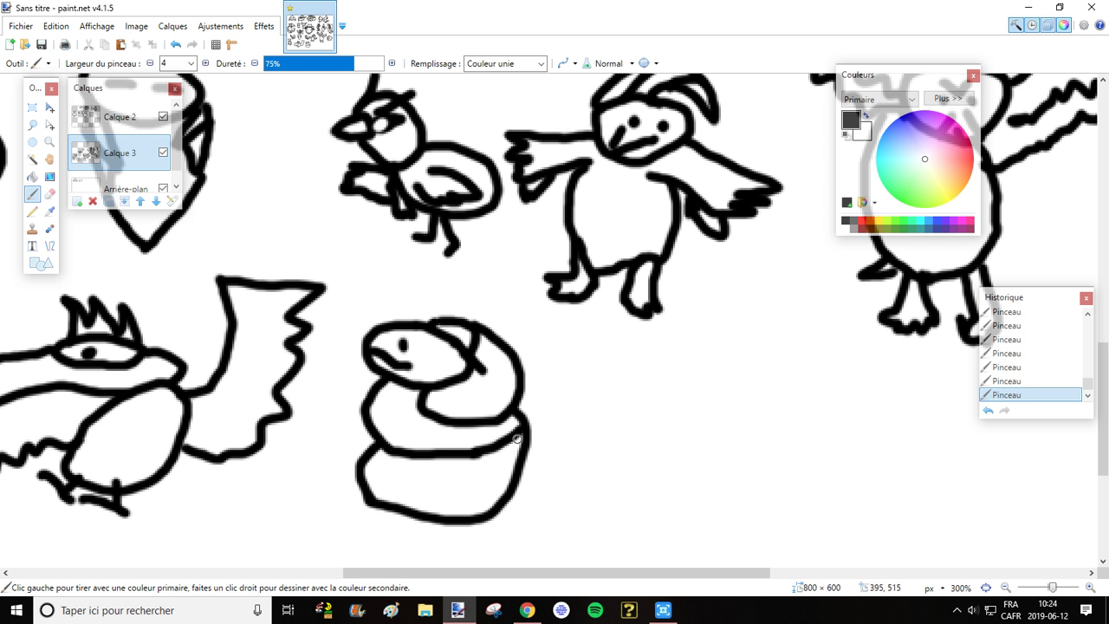
{"action": "mouse_move", "coordinate": [528, 429]}
{"action": "left_mouse_down"}
{"action": "mouse_move", "coordinate": [542, 494]}
{"action": "mouse_move", "coordinate": [563, 520]}
{"action": "mouse_move", "coordinate": [507, 514]}
{"action": "mouse_move", "coordinate": [491, 492]}
{"action": "mouse_move", "coordinate": [489, 508]}
{"action": "left_mouse_up"}
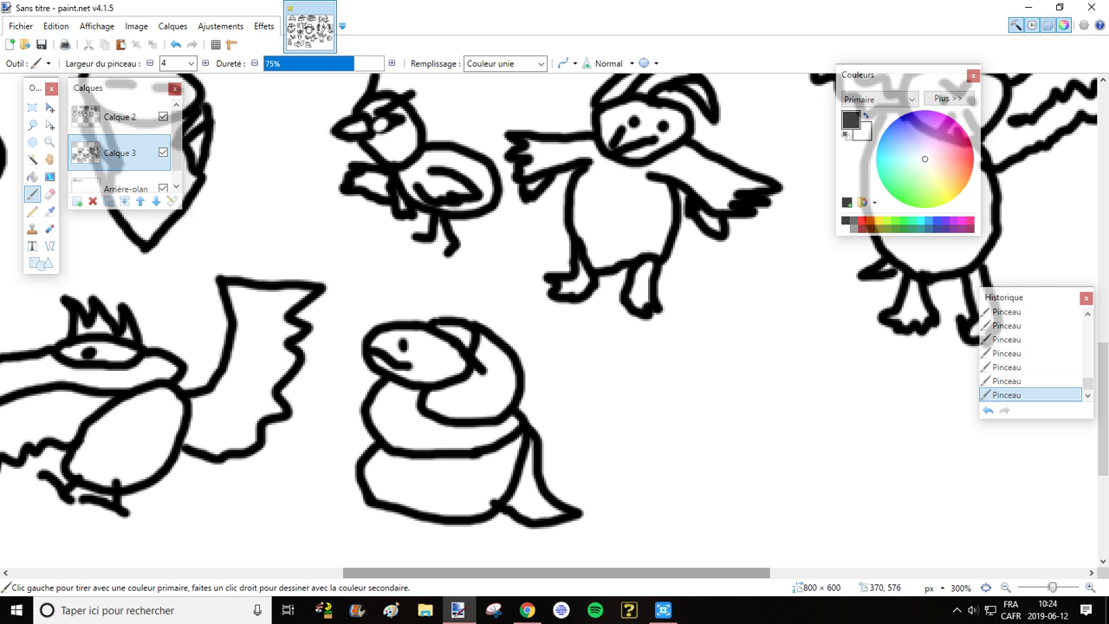
Check Ekans in Chrome and paint curved bands across its middle and lowest coils in paint.net
{"action": "left_click_drag", "start_coordinate": [554, 572], "coordinate": [617, 572]}
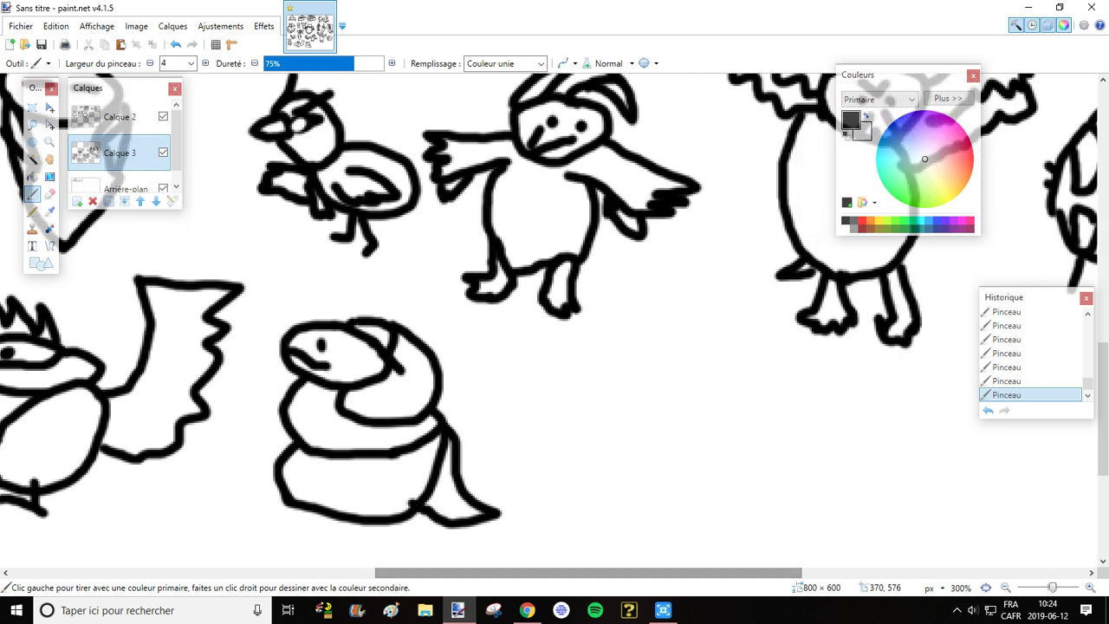
{"action": "left_click", "coordinate": [527, 609]}
{"action": "mouse_move", "coordinate": [457, 609]}
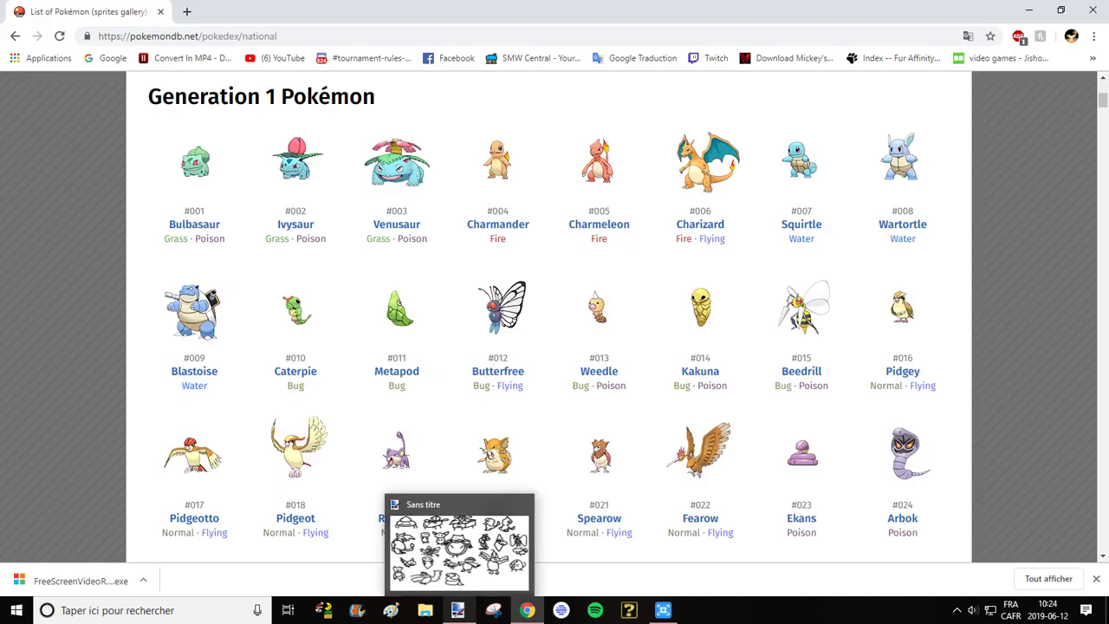
{"action": "left_click", "coordinate": [458, 541]}
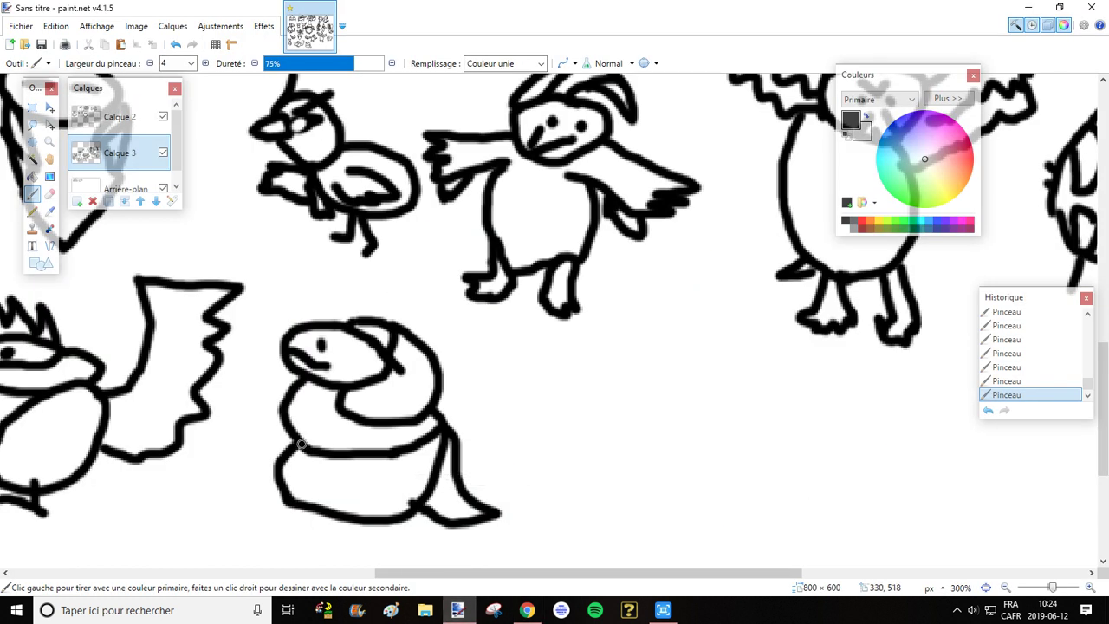
{"action": "left_click_drag", "start_coordinate": [312, 459], "coordinate": [300, 500]}
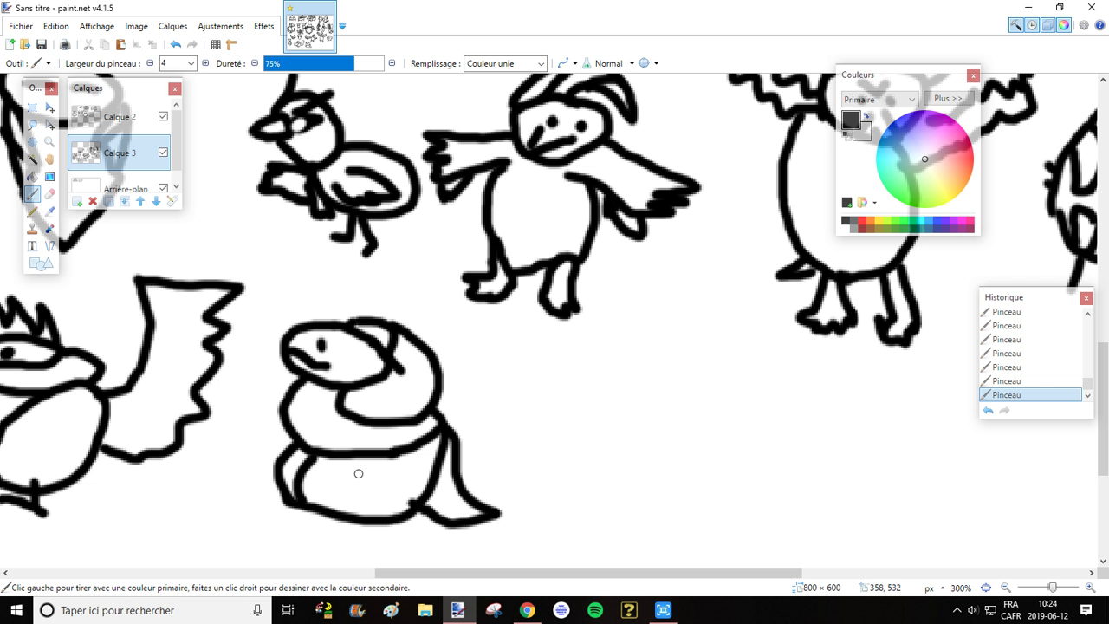
{"action": "left_click_drag", "start_coordinate": [373, 461], "coordinate": [380, 520]}
{"action": "mouse_move", "coordinate": [345, 433]}
{"action": "left_mouse_down"}
{"action": "mouse_move", "coordinate": [340, 456]}
{"action": "mouse_move", "coordinate": [338, 422]}
{"action": "left_mouse_up"}
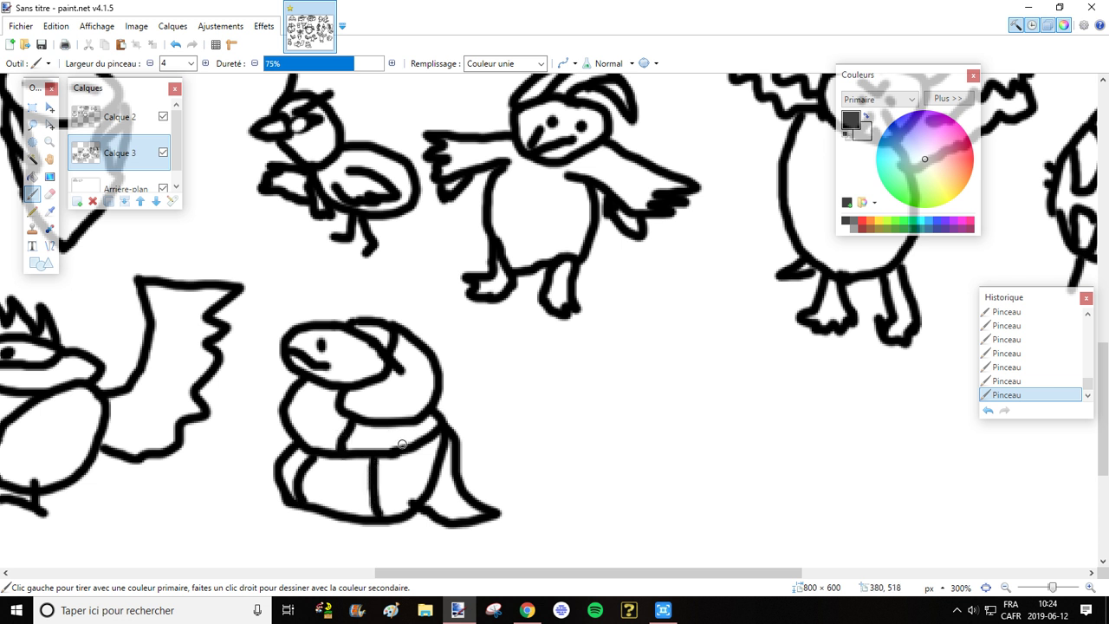
{"action": "left_click_drag", "start_coordinate": [415, 425], "coordinate": [420, 441]}
Check Arbok in Chrome and paint a rounded head with two eyes and a wide mouth beside Ekans in paint.net
{"action": "left_click_drag", "start_coordinate": [418, 573], "coordinate": [478, 572]}
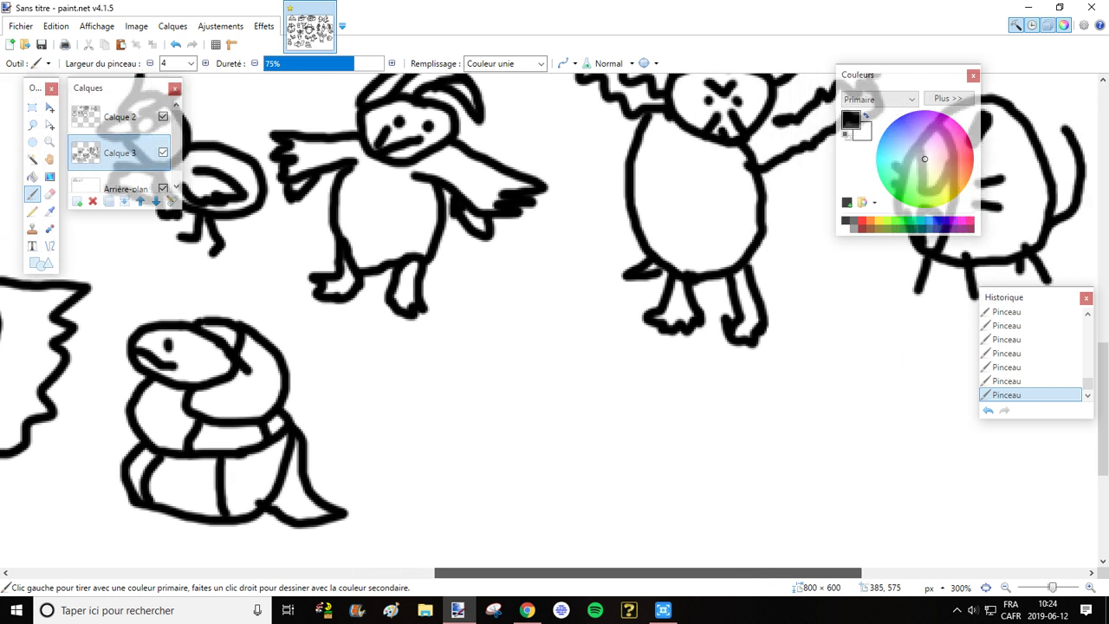
{"action": "left_click", "coordinate": [527, 609]}
{"action": "mouse_move", "coordinate": [459, 611]}
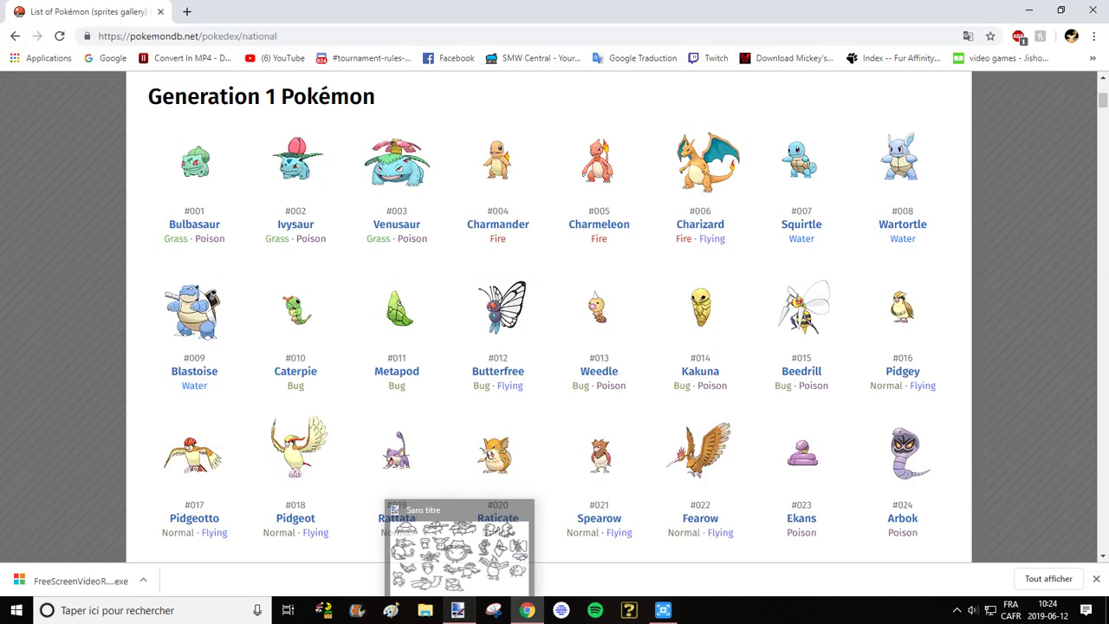
{"action": "left_click", "coordinate": [459, 550]}
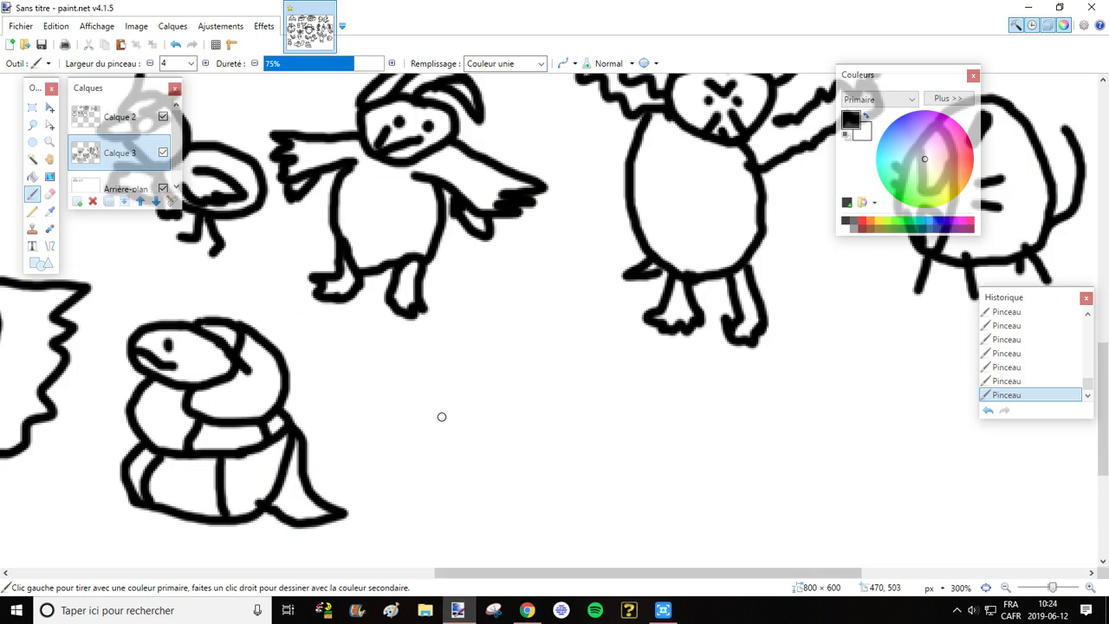
{"action": "mouse_move", "coordinate": [428, 424]}
{"action": "left_mouse_down"}
{"action": "mouse_move", "coordinate": [459, 444]}
{"action": "mouse_move", "coordinate": [502, 440]}
{"action": "mouse_move", "coordinate": [506, 408]}
{"action": "mouse_move", "coordinate": [487, 384]}
{"action": "mouse_move", "coordinate": [448, 377]}
{"action": "mouse_move", "coordinate": [424, 425]}
{"action": "mouse_move", "coordinate": [457, 399]}
{"action": "mouse_move", "coordinate": [481, 404]}
{"action": "mouse_move", "coordinate": [452, 429]}
{"action": "mouse_move", "coordinate": [498, 430]}
{"action": "left_mouse_up"}
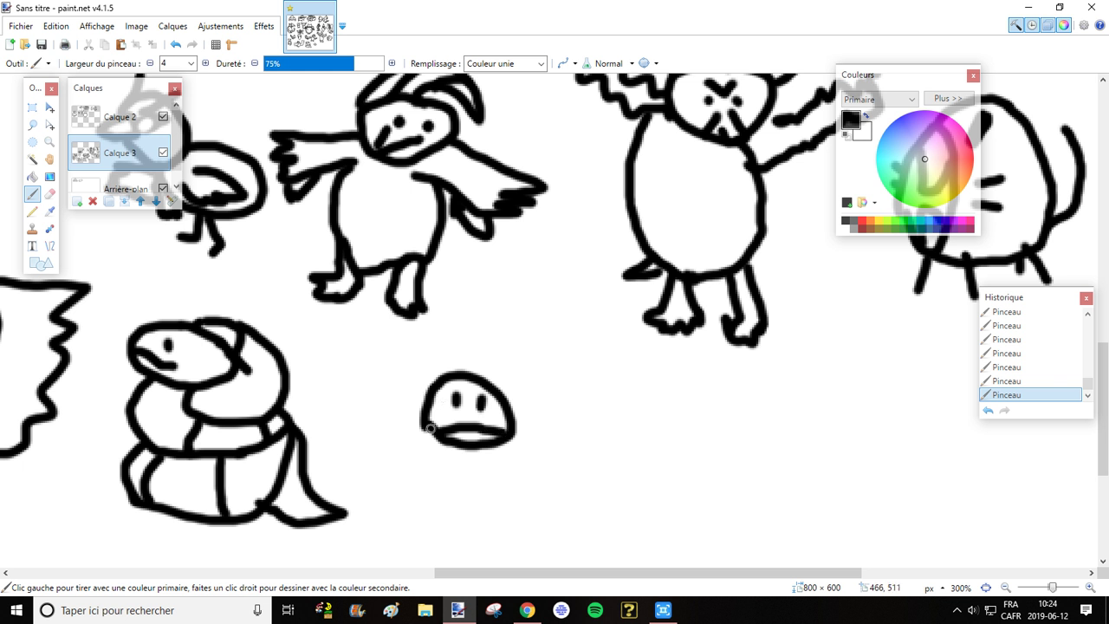
Paint Arbok's narrow neck, wide rounded hood, short lower body and a pointed tail tip rising behind the hood
{"action": "scroll", "coordinate": [436, 458], "scroll_direction": "down", "scroll_amount": 3}
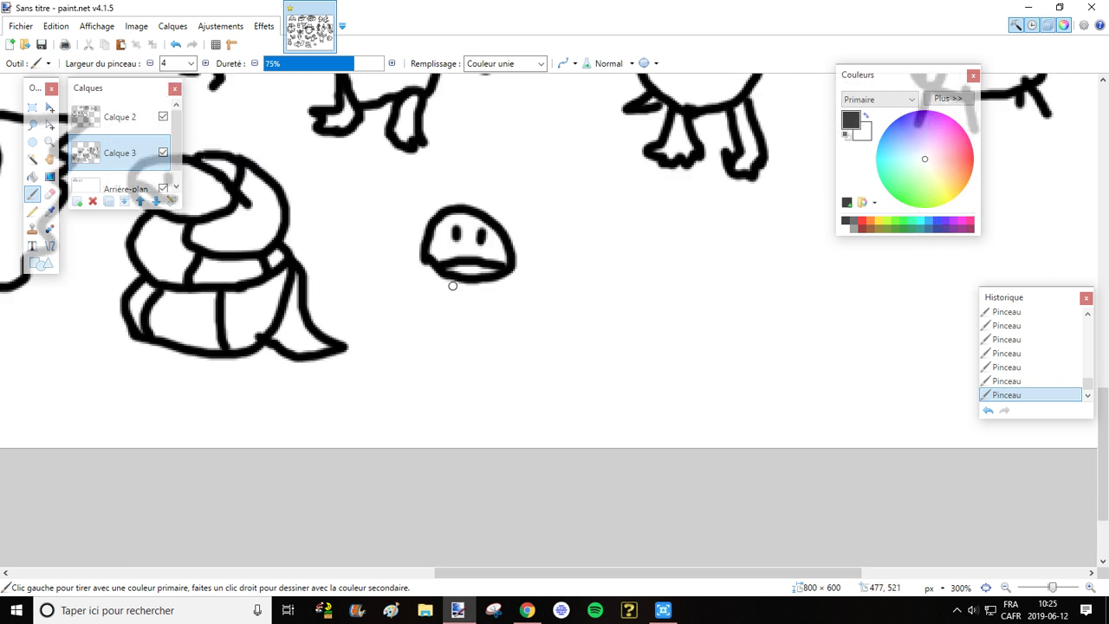
{"action": "mouse_move", "coordinate": [453, 282]}
{"action": "left_mouse_down"}
{"action": "mouse_move", "coordinate": [374, 343]}
{"action": "mouse_move", "coordinate": [398, 380]}
{"action": "mouse_move", "coordinate": [457, 388]}
{"action": "left_mouse_up"}
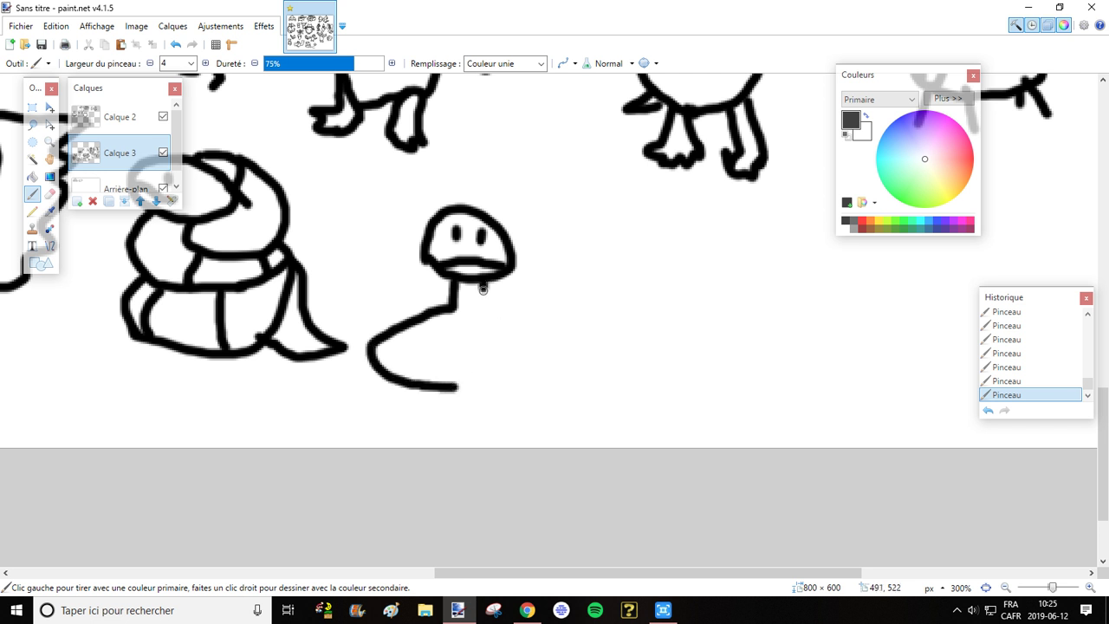
{"action": "mouse_move", "coordinate": [482, 288]}
{"action": "left_mouse_down"}
{"action": "mouse_move", "coordinate": [547, 330]}
{"action": "mouse_move", "coordinate": [556, 357]}
{"action": "mouse_move", "coordinate": [503, 383]}
{"action": "left_mouse_up"}
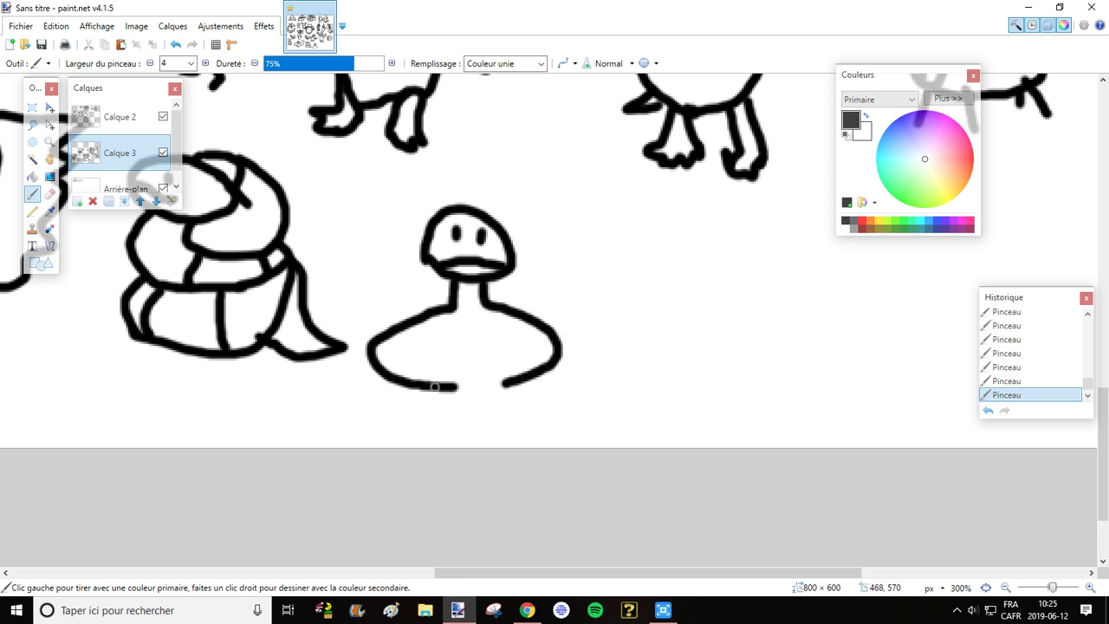
{"action": "mouse_move", "coordinate": [434, 387]}
{"action": "left_mouse_down"}
{"action": "mouse_move", "coordinate": [453, 426]}
{"action": "mouse_move", "coordinate": [496, 419]}
{"action": "mouse_move", "coordinate": [519, 381]}
{"action": "left_mouse_up"}
{"action": "mouse_move", "coordinate": [548, 331]}
{"action": "left_mouse_down"}
{"action": "mouse_move", "coordinate": [562, 305]}
{"action": "mouse_move", "coordinate": [547, 291]}
{"action": "mouse_move", "coordinate": [562, 301]}
{"action": "mouse_move", "coordinate": [554, 283]}
{"action": "left_mouse_up"}
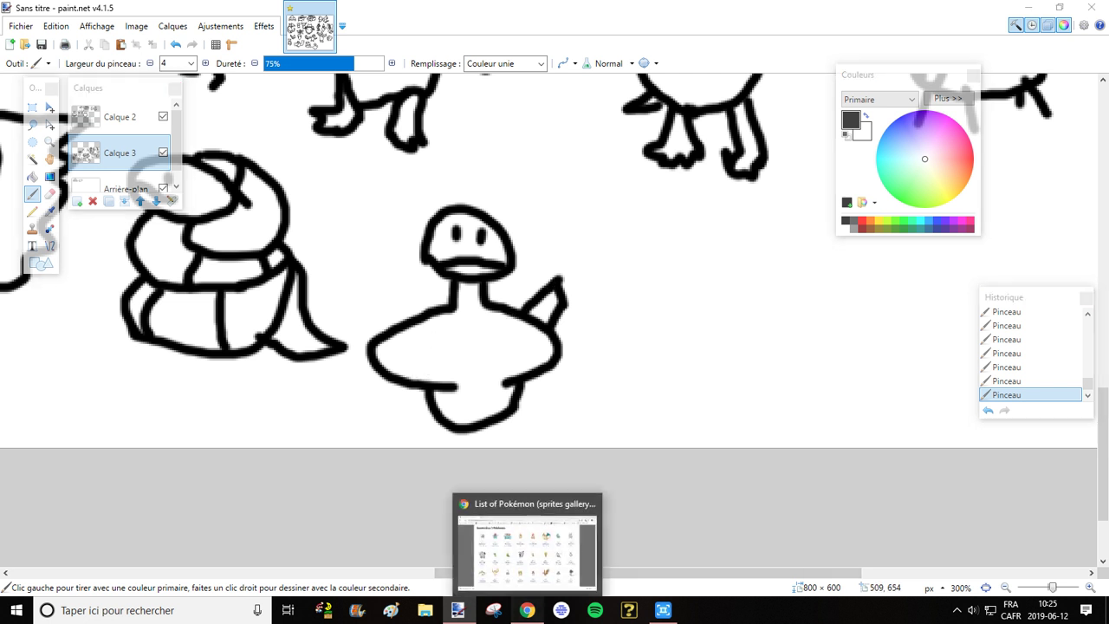
Check Arbok's markings in Chrome and paint two slanted eyes, a V and a curved mouth on its hood in paint.net
{"action": "left_click", "coordinate": [526, 610]}
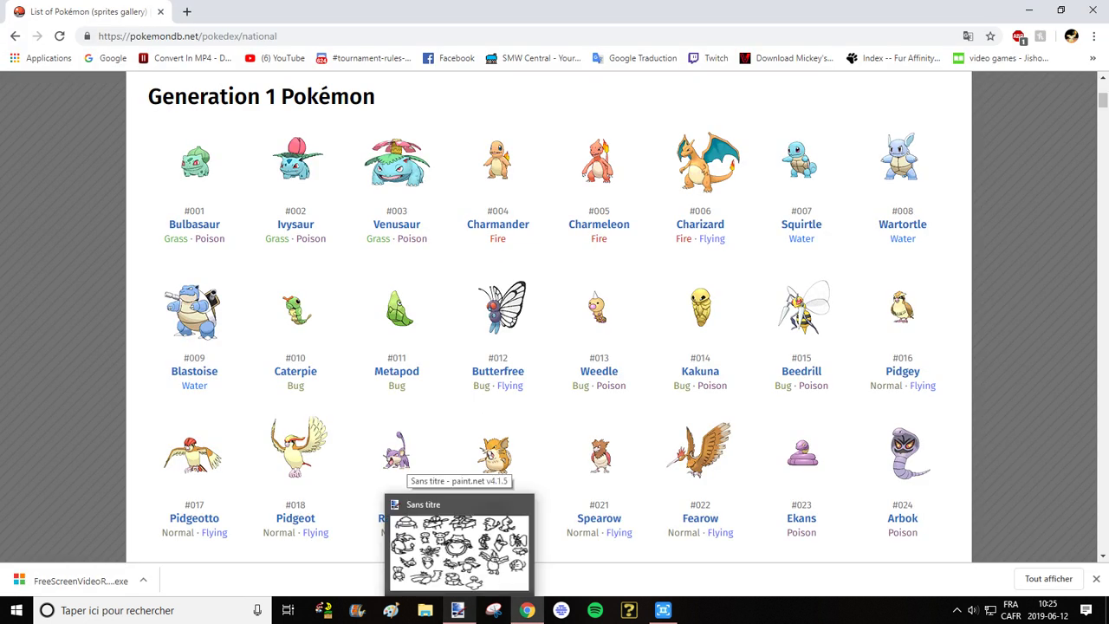
{"action": "left_click", "coordinate": [459, 541]}
{"action": "mouse_move", "coordinate": [431, 350]}
{"action": "left_mouse_down"}
{"action": "mouse_move", "coordinate": [447, 335]}
{"action": "mouse_move", "coordinate": [433, 355]}
{"action": "mouse_move", "coordinate": [424, 343]}
{"action": "left_mouse_up"}
{"action": "left_click", "coordinate": [499, 338]}
{"action": "mouse_move", "coordinate": [499, 338]}
{"action": "left_mouse_down"}
{"action": "mouse_move", "coordinate": [520, 346]}
{"action": "mouse_move", "coordinate": [474, 334]}
{"action": "mouse_move", "coordinate": [486, 317]}
{"action": "left_mouse_up"}
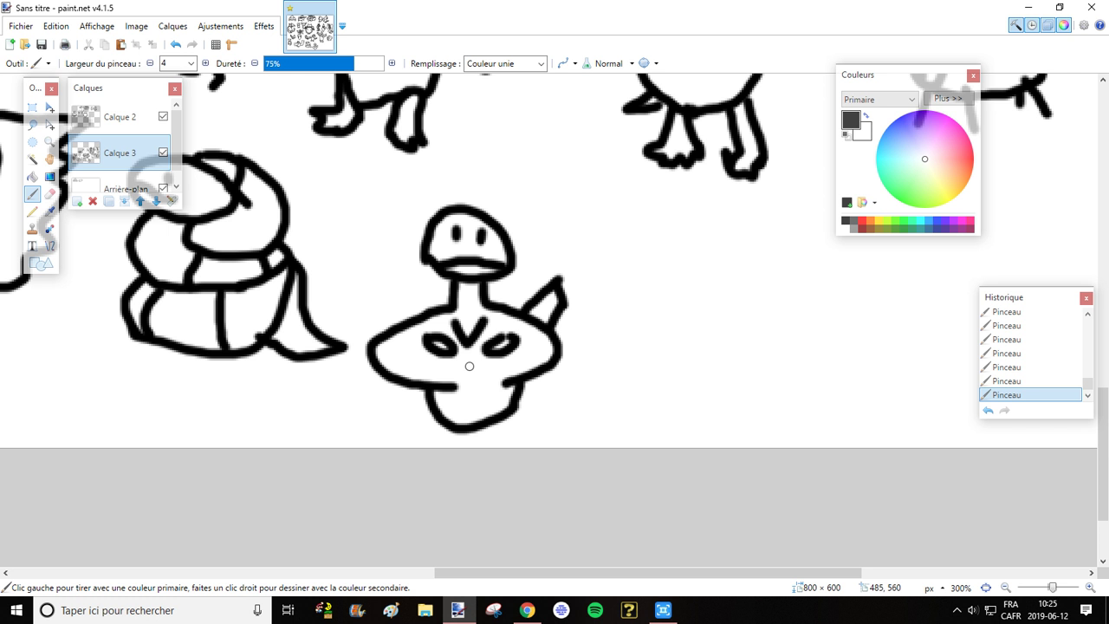
{"action": "mouse_move", "coordinate": [430, 364]}
{"action": "left_mouse_down"}
{"action": "mouse_move", "coordinate": [445, 372]}
{"action": "mouse_move", "coordinate": [484, 361]}
{"action": "left_mouse_up"}
Check Pikachu in Chrome and paint its oval head with two long pointed ears beside Arbok in paint.net
{"action": "left_click_drag", "start_coordinate": [468, 573], "coordinate": [544, 572]}
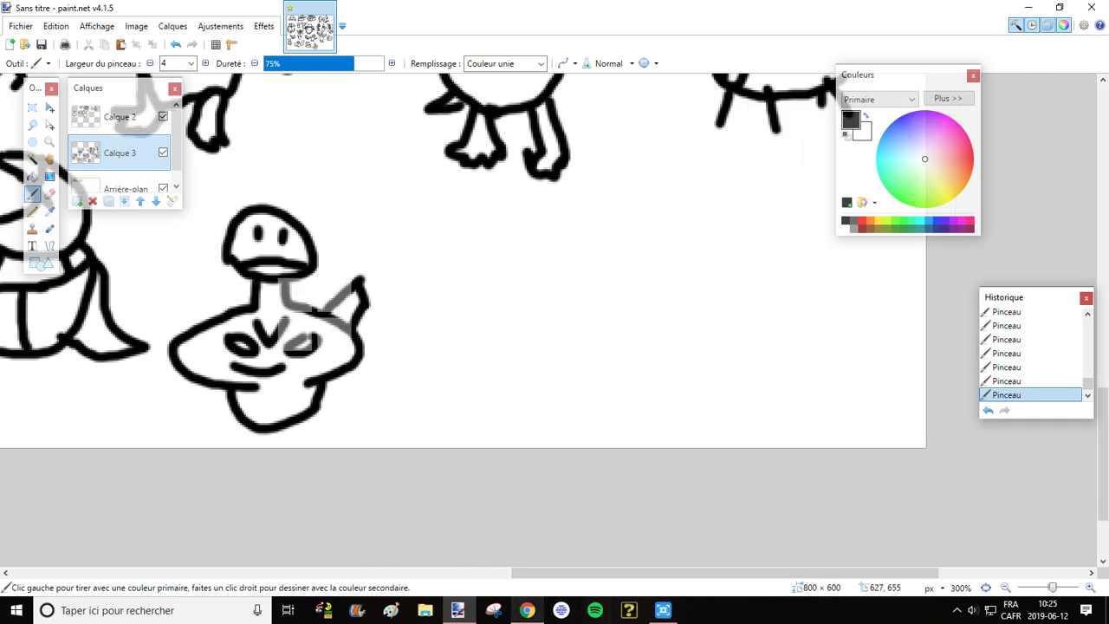
{"action": "left_click", "coordinate": [527, 609]}
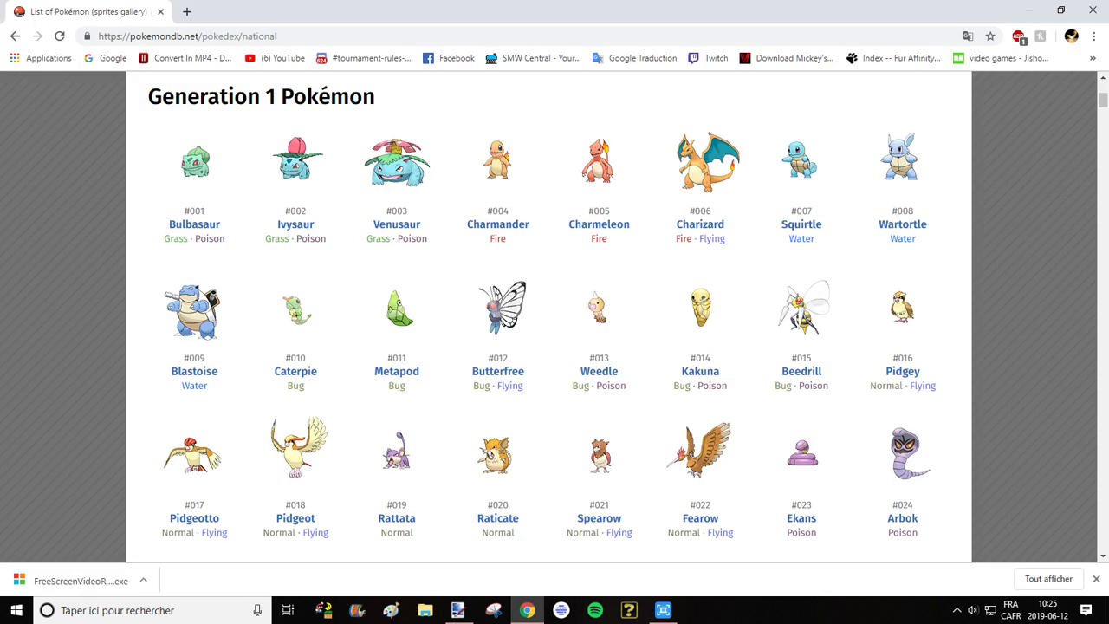
{"action": "scroll", "coordinate": [498, 471], "scroll_direction": "down", "scroll_amount": 3}
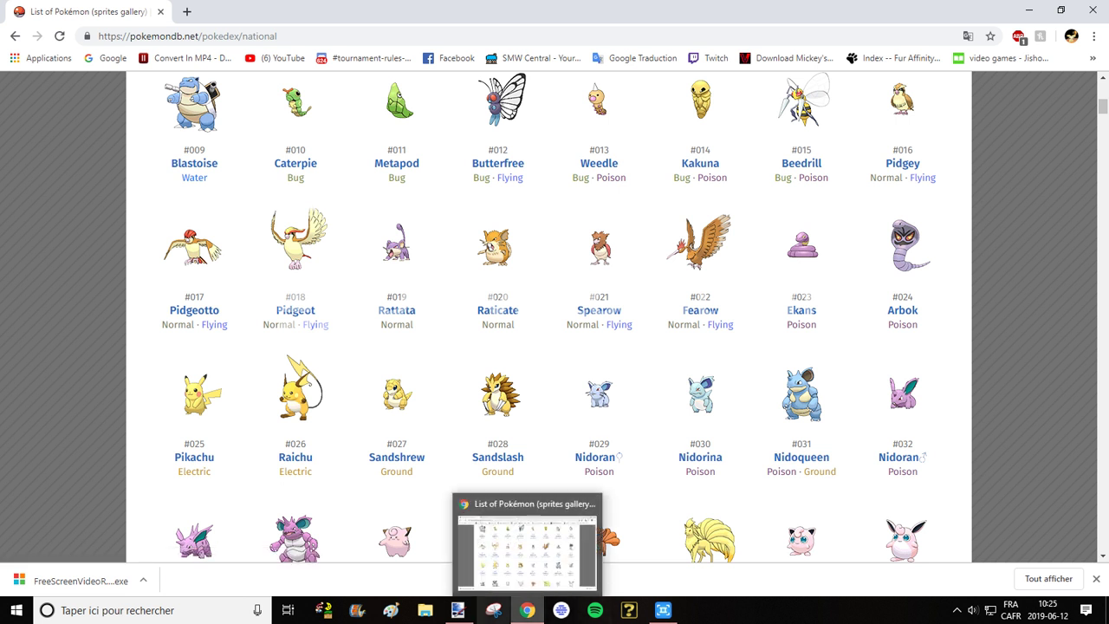
{"action": "left_click", "coordinate": [458, 609]}
{"action": "scroll", "coordinate": [444, 333], "scroll_direction": "up", "scroll_amount": 2}
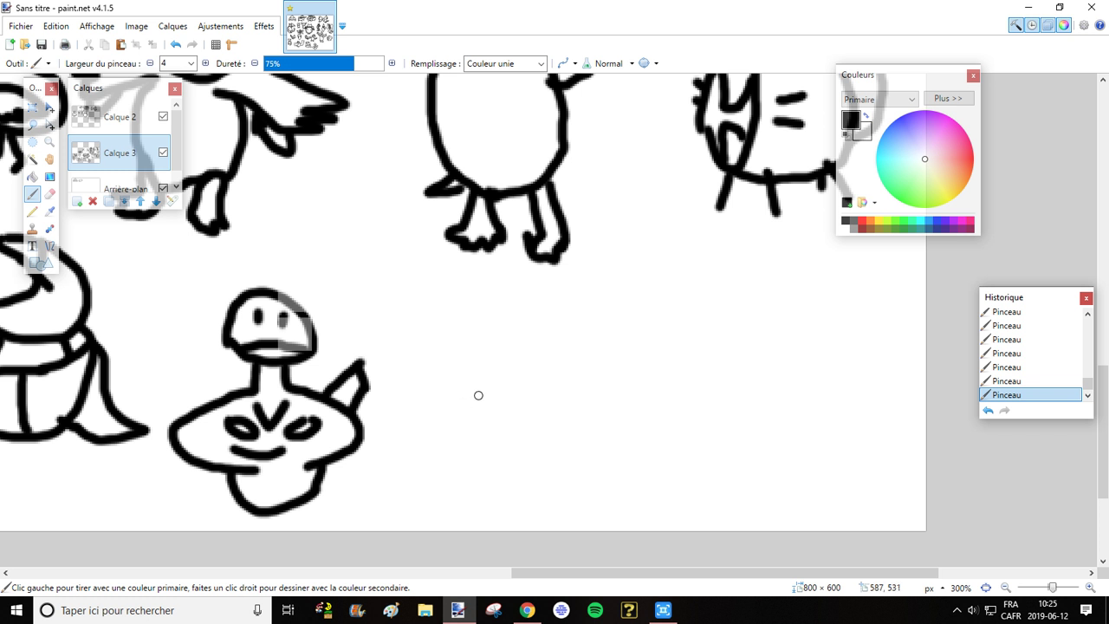
{"action": "mouse_move", "coordinate": [483, 373]}
{"action": "left_mouse_down"}
{"action": "mouse_move", "coordinate": [436, 400]}
{"action": "mouse_move", "coordinate": [449, 438]}
{"action": "mouse_move", "coordinate": [526, 438]}
{"action": "mouse_move", "coordinate": [535, 392]}
{"action": "mouse_move", "coordinate": [500, 372]}
{"action": "mouse_move", "coordinate": [457, 384]}
{"action": "mouse_move", "coordinate": [475, 363]}
{"action": "mouse_move", "coordinate": [442, 303]}
{"action": "left_mouse_up"}
{"action": "left_click_drag", "start_coordinate": [448, 382], "coordinate": [444, 299]}
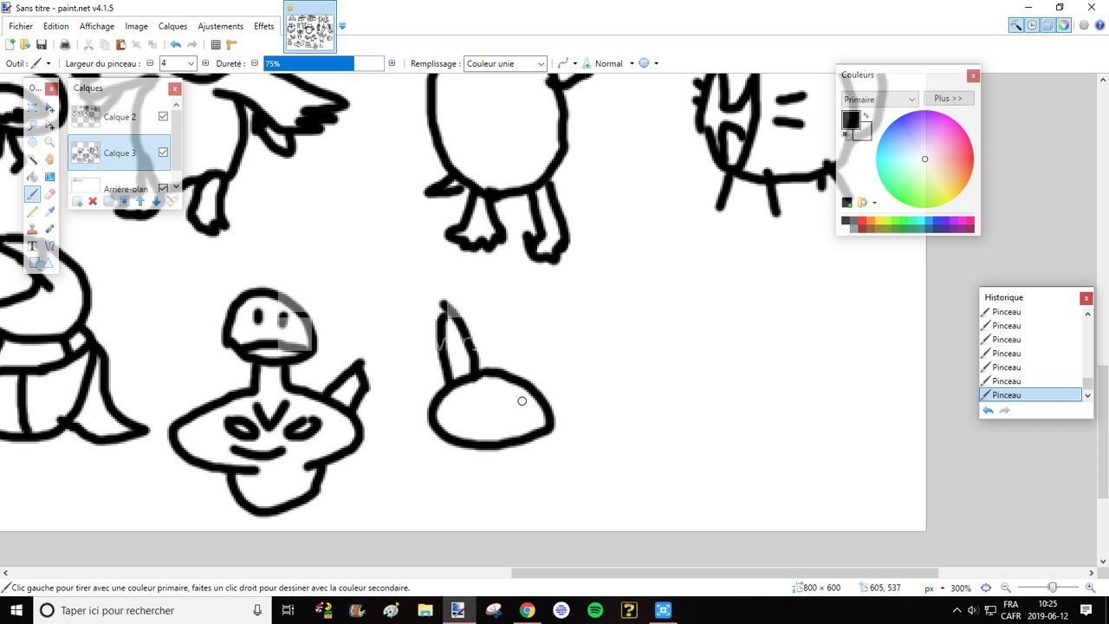
{"action": "mouse_move", "coordinate": [522, 400]}
{"action": "left_mouse_down"}
{"action": "mouse_move", "coordinate": [574, 356]}
{"action": "mouse_move", "coordinate": [567, 379]}
{"action": "mouse_move", "coordinate": [573, 352]}
{"action": "left_mouse_up"}
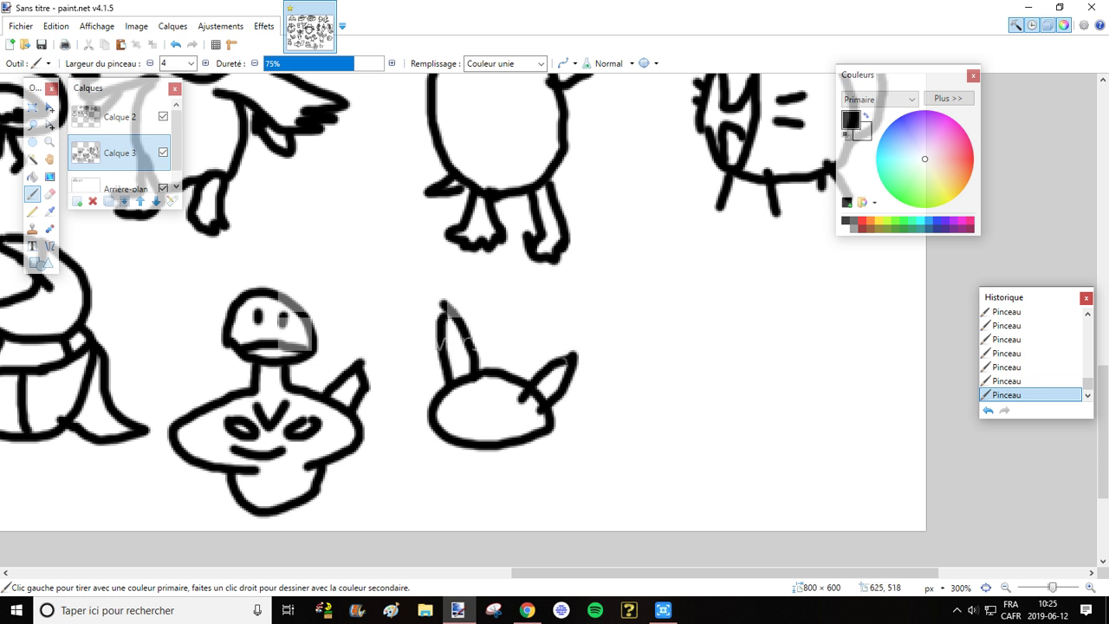
Paint Pikachu's eyes, smiling mouth and round cheeks, and an oval body with four short legs
{"action": "left_click", "coordinate": [467, 401]}
{"action": "left_click", "coordinate": [496, 405]}
{"action": "mouse_move", "coordinate": [450, 421]}
{"action": "left_mouse_down"}
{"action": "mouse_move", "coordinate": [491, 427]}
{"action": "mouse_move", "coordinate": [470, 466]}
{"action": "mouse_move", "coordinate": [552, 500]}
{"action": "mouse_move", "coordinate": [579, 485]}
{"action": "mouse_move", "coordinate": [568, 442]}
{"action": "mouse_move", "coordinate": [535, 425]}
{"action": "left_mouse_up"}
{"action": "mouse_move", "coordinate": [472, 462]}
{"action": "left_mouse_down"}
{"action": "mouse_move", "coordinate": [484, 494]}
{"action": "mouse_move", "coordinate": [538, 495]}
{"action": "mouse_move", "coordinate": [539, 509]}
{"action": "mouse_move", "coordinate": [565, 513]}
{"action": "left_mouse_up"}
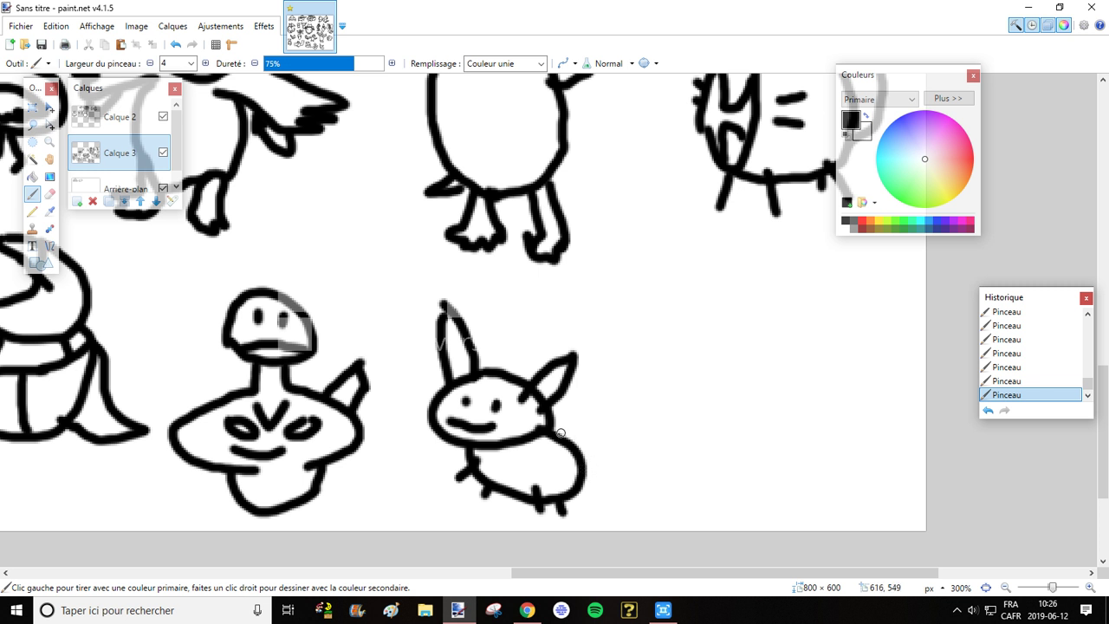
{"action": "mouse_move", "coordinate": [517, 421]}
{"action": "left_mouse_down"}
{"action": "mouse_move", "coordinate": [530, 433]}
{"action": "mouse_move", "coordinate": [509, 416]}
{"action": "left_mouse_up"}
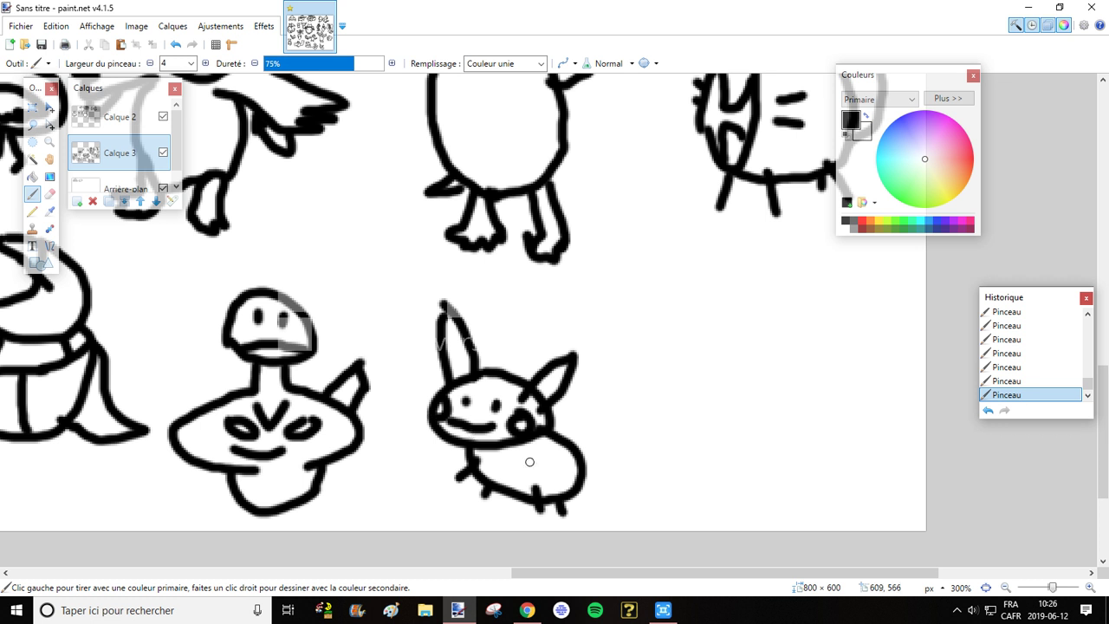
Check Pikachu's tail in Chrome and paint a zigzag tail at the back of its body in paint.net
{"action": "left_click", "coordinate": [526, 610]}
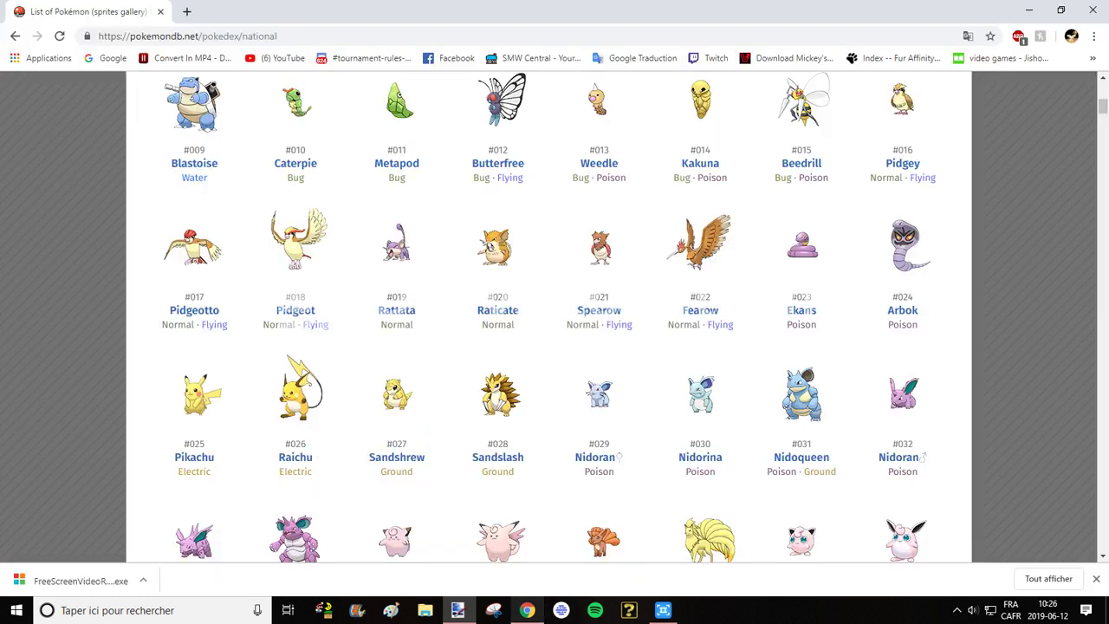
{"action": "left_click", "coordinate": [457, 610]}
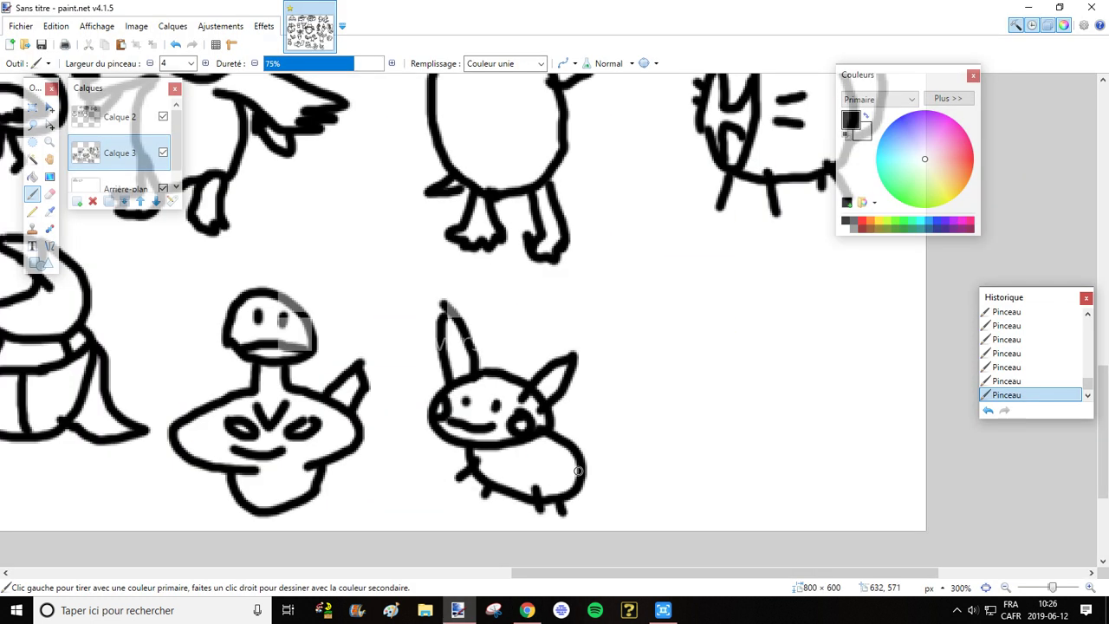
{"action": "mouse_move", "coordinate": [578, 475]}
{"action": "left_mouse_down"}
{"action": "mouse_move", "coordinate": [608, 461]}
{"action": "mouse_move", "coordinate": [584, 421]}
{"action": "mouse_move", "coordinate": [637, 405]}
{"action": "left_mouse_up"}
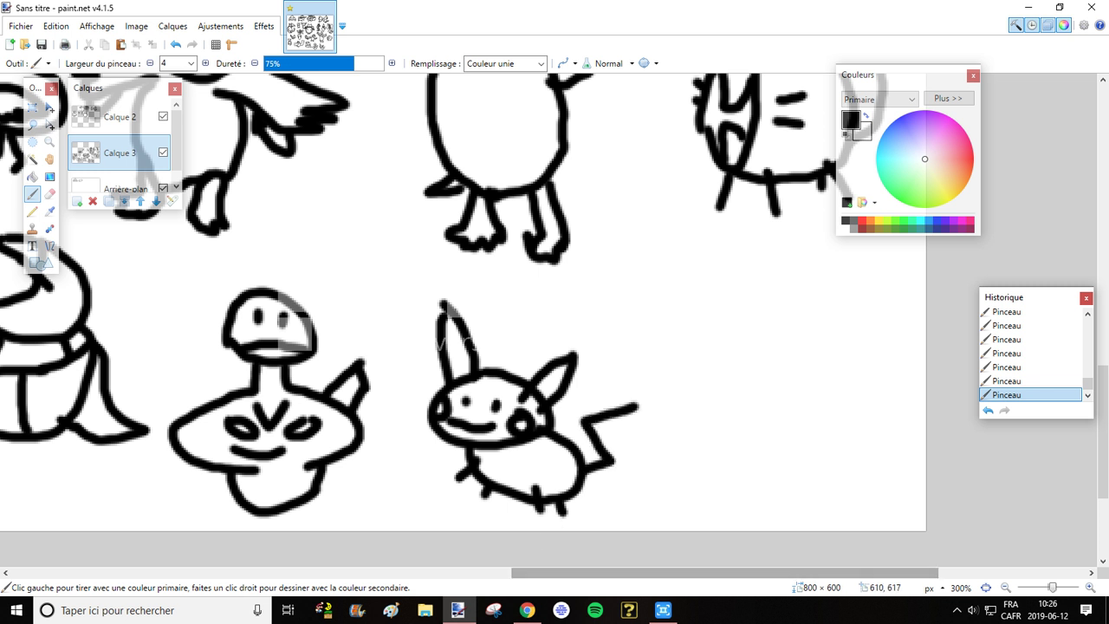
Paint Raichu's tilted oval head beside Pikachu, with two eyes, a small mouth and a mark on its upper edge
{"action": "left_click_drag", "start_coordinate": [532, 573], "coordinate": [625, 573]}
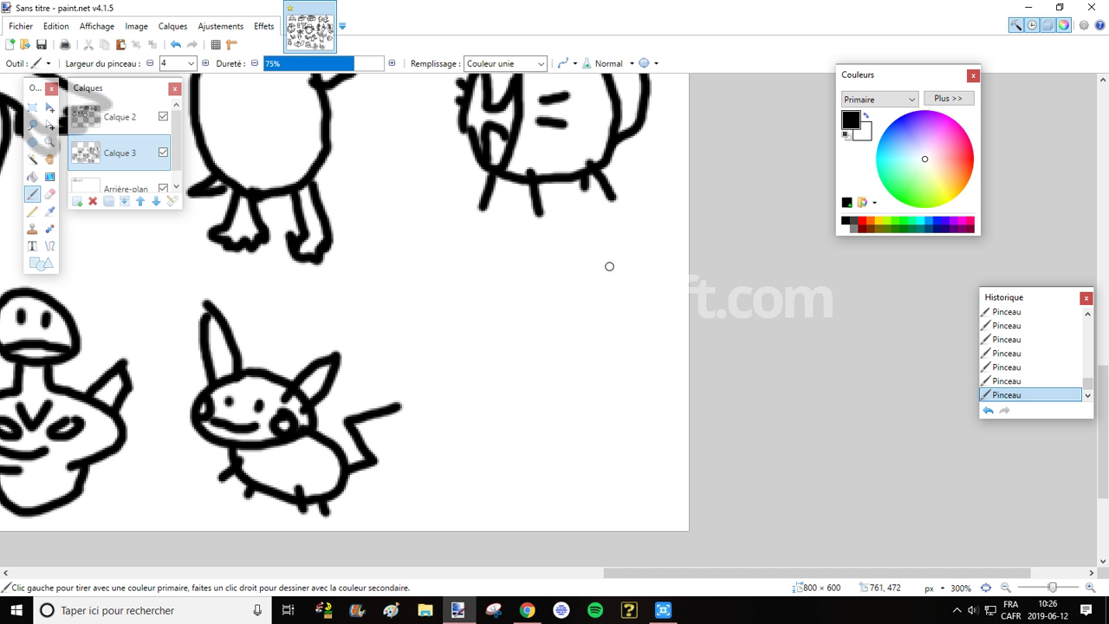
{"action": "mouse_move", "coordinate": [609, 265]}
{"action": "left_mouse_down"}
{"action": "mouse_move", "coordinate": [643, 299]}
{"action": "mouse_move", "coordinate": [642, 330]}
{"action": "mouse_move", "coordinate": [608, 331]}
{"action": "mouse_move", "coordinate": [576, 307]}
{"action": "mouse_move", "coordinate": [563, 258]}
{"action": "mouse_move", "coordinate": [586, 253]}
{"action": "mouse_move", "coordinate": [608, 269]}
{"action": "mouse_move", "coordinate": [593, 284]}
{"action": "mouse_move", "coordinate": [613, 311]}
{"action": "left_mouse_up"}
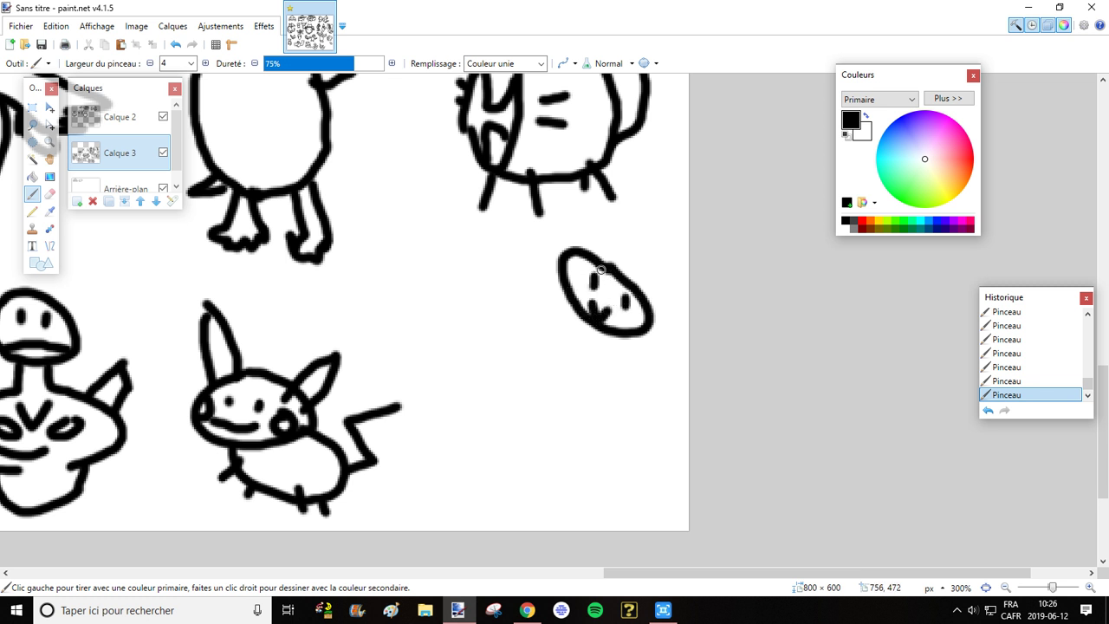
{"action": "left_click_drag", "start_coordinate": [600, 270], "coordinate": [631, 281]}
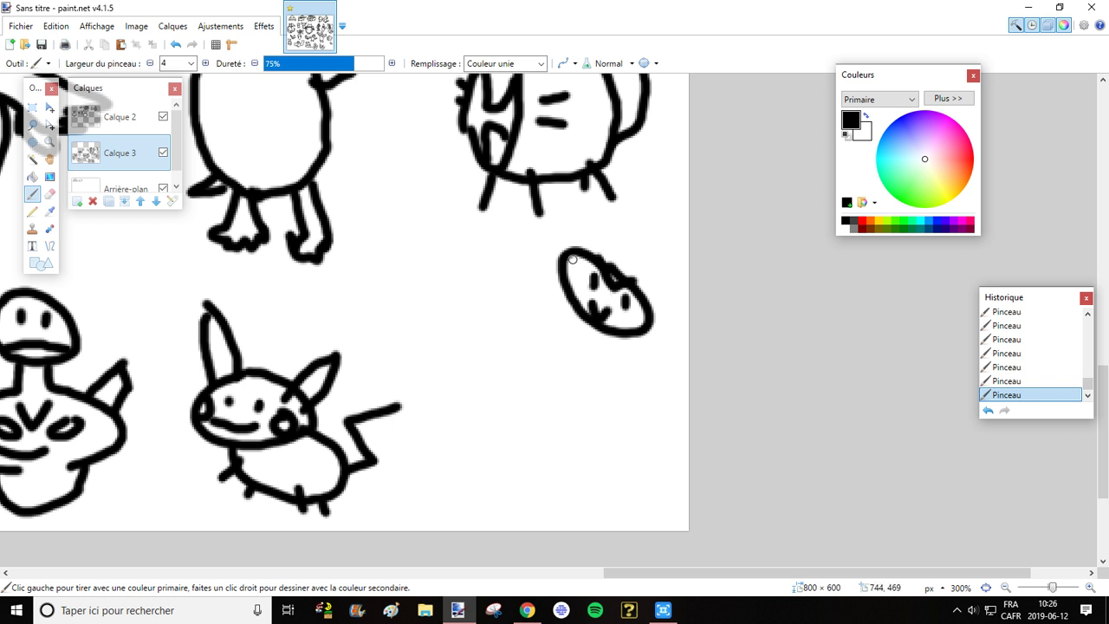
Check Raichu's ears in Chrome and paint two long pointed ears with small curls at both ends of its head in paint.net
{"action": "left_click", "coordinate": [527, 610]}
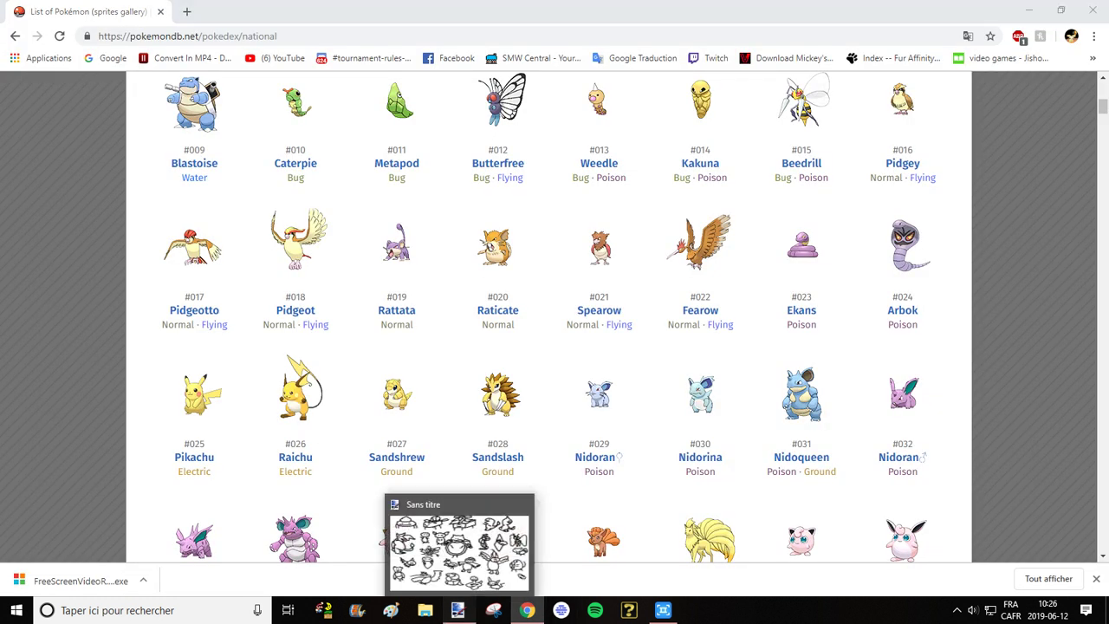
{"action": "left_click", "coordinate": [458, 609]}
{"action": "mouse_move", "coordinate": [574, 235]}
{"action": "left_mouse_down"}
{"action": "mouse_move", "coordinate": [556, 257]}
{"action": "mouse_move", "coordinate": [504, 250]}
{"action": "left_mouse_up"}
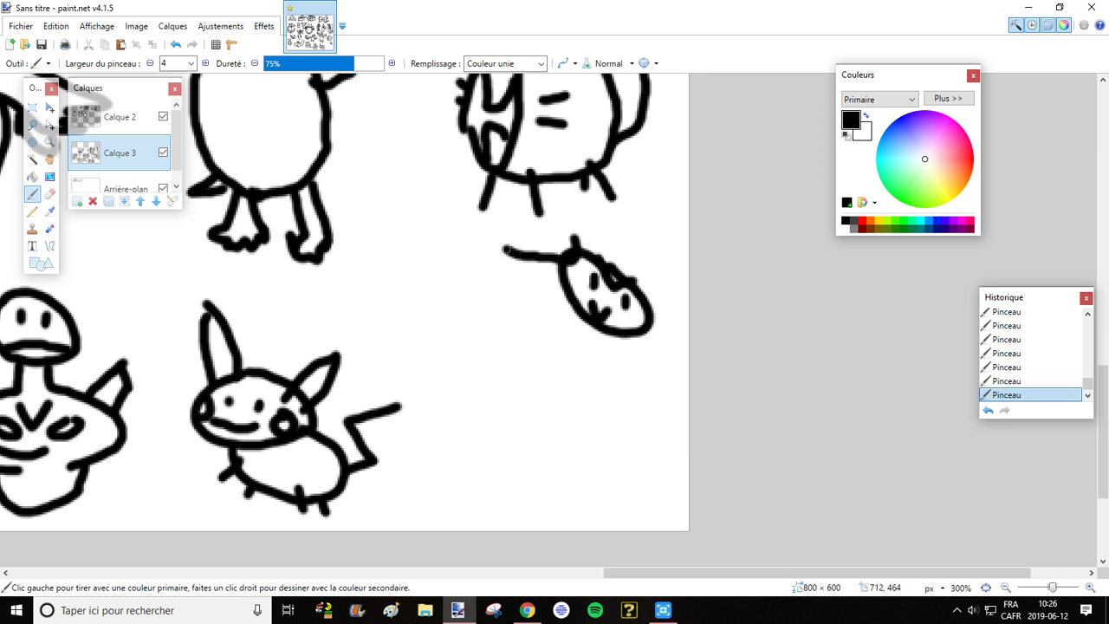
{"action": "mouse_move", "coordinate": [574, 240]}
{"action": "left_mouse_down"}
{"action": "mouse_move", "coordinate": [568, 219]}
{"action": "mouse_move", "coordinate": [597, 232]}
{"action": "mouse_move", "coordinate": [573, 227]}
{"action": "mouse_move", "coordinate": [517, 246]}
{"action": "mouse_move", "coordinate": [524, 257]}
{"action": "left_mouse_up"}
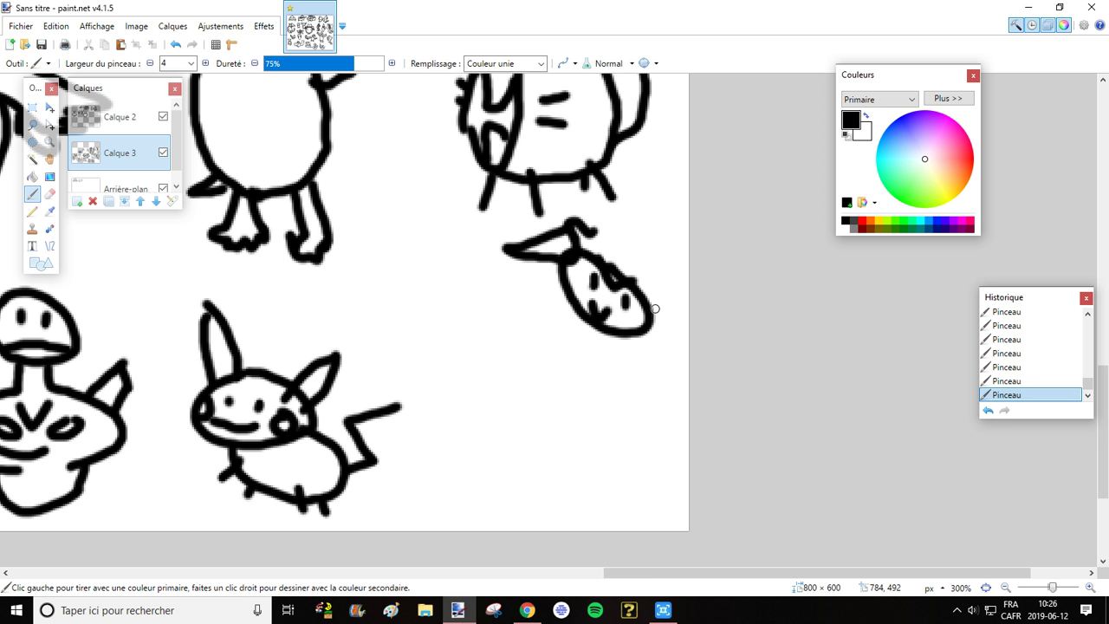
{"action": "mouse_move", "coordinate": [655, 308]}
{"action": "left_mouse_down"}
{"action": "mouse_move", "coordinate": [673, 328]}
{"action": "mouse_move", "coordinate": [679, 276]}
{"action": "left_mouse_up"}
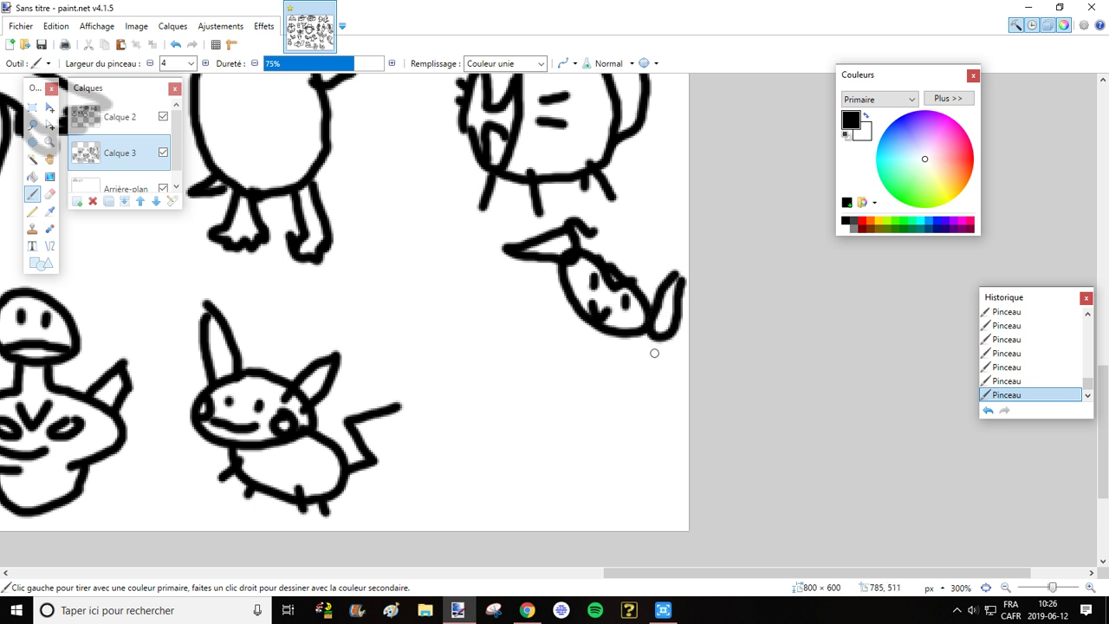
{"action": "left_click_drag", "start_coordinate": [652, 338], "coordinate": [656, 368]}
Paint Raichu's large round body below the head, with two short arm strokes inside it and two short legs
{"action": "mouse_move", "coordinate": [621, 337]}
{"action": "left_mouse_down"}
{"action": "mouse_move", "coordinate": [637, 402]}
{"action": "mouse_move", "coordinate": [604, 433]}
{"action": "mouse_move", "coordinate": [528, 427]}
{"action": "mouse_move", "coordinate": [492, 385]}
{"action": "mouse_move", "coordinate": [498, 328]}
{"action": "mouse_move", "coordinate": [553, 283]}
{"action": "left_mouse_up"}
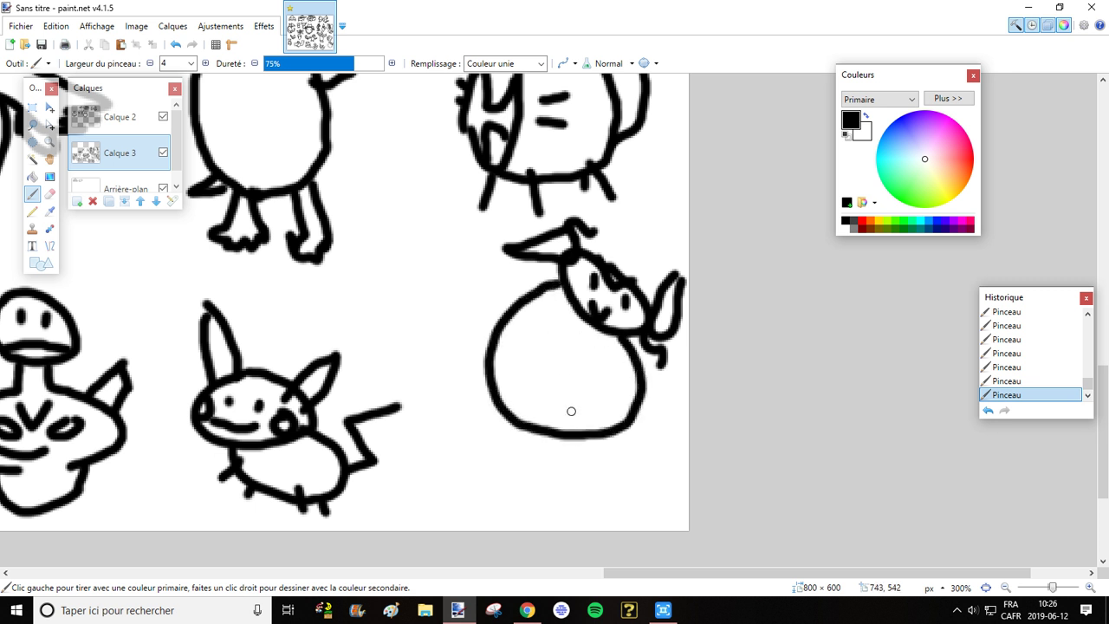
{"action": "left_click_drag", "start_coordinate": [540, 333], "coordinate": [543, 371]}
{"action": "left_click_drag", "start_coordinate": [606, 353], "coordinate": [599, 381]}
{"action": "mouse_move", "coordinate": [527, 427]}
{"action": "left_mouse_down"}
{"action": "mouse_move", "coordinate": [521, 458]}
{"action": "mouse_move", "coordinate": [579, 456]}
{"action": "mouse_move", "coordinate": [582, 469]}
{"action": "left_mouse_up"}
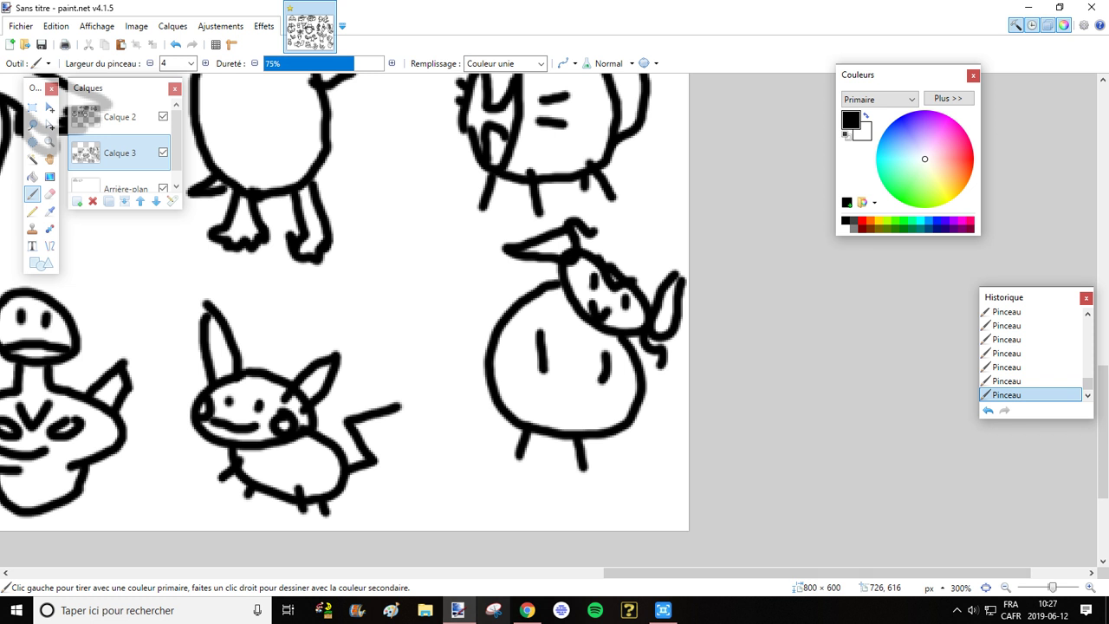
Check Raichu's tail in Chrome and paint a long, S-curved tail from the base of its body towards Pikachu in paint.net
{"action": "left_click", "coordinate": [527, 610]}
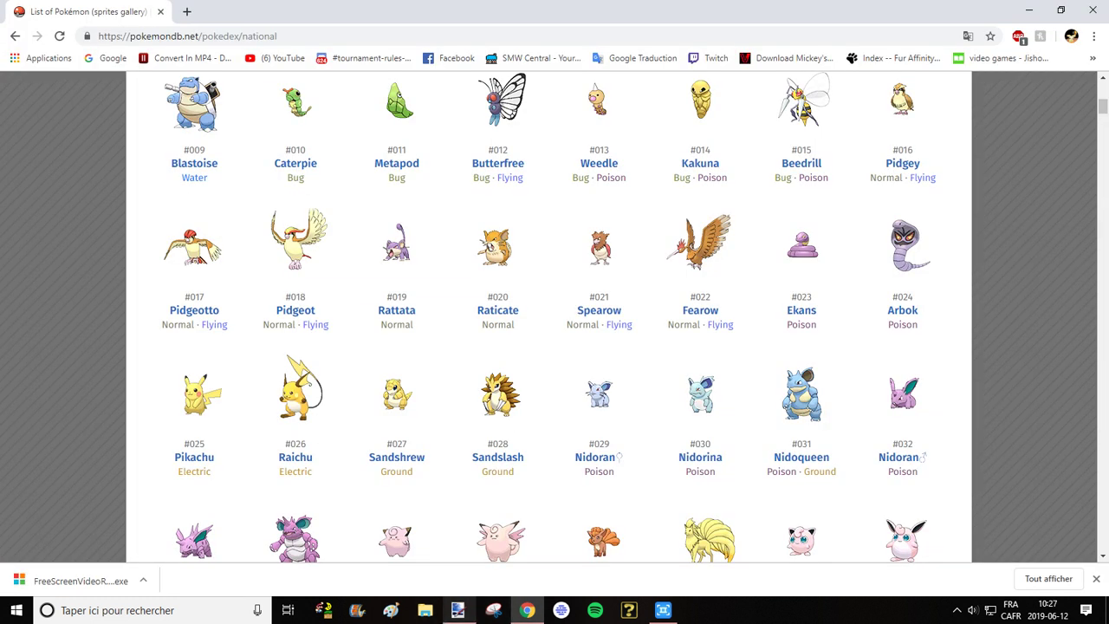
{"action": "mouse_move", "coordinate": [458, 610]}
{"action": "left_click", "coordinate": [459, 546]}
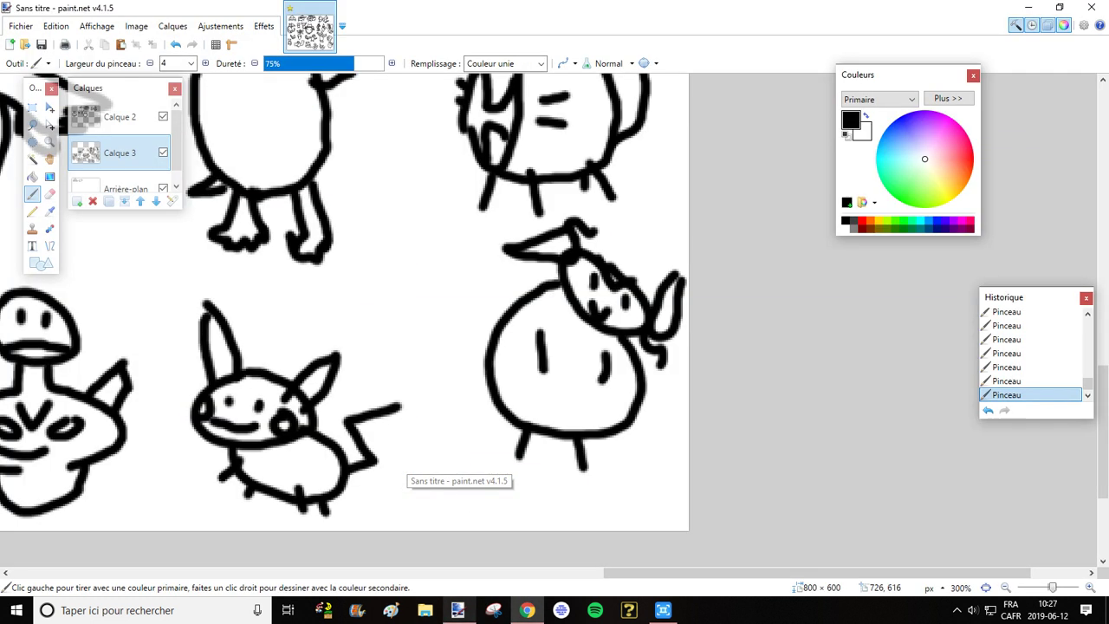
{"action": "left_click", "coordinate": [527, 610]}
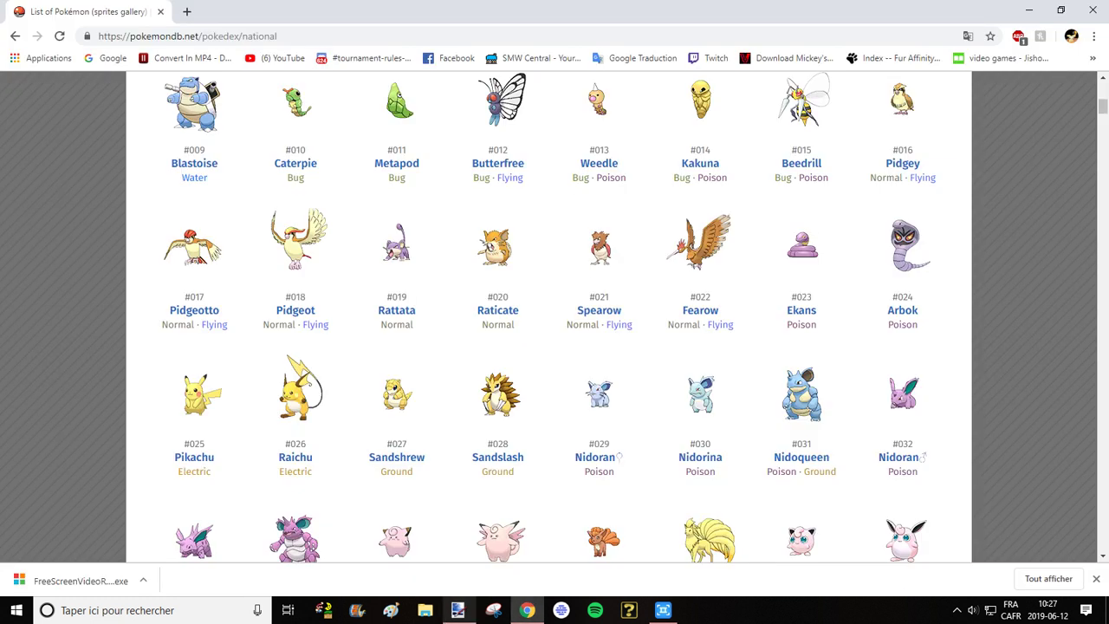
{"action": "left_click", "coordinate": [457, 610]}
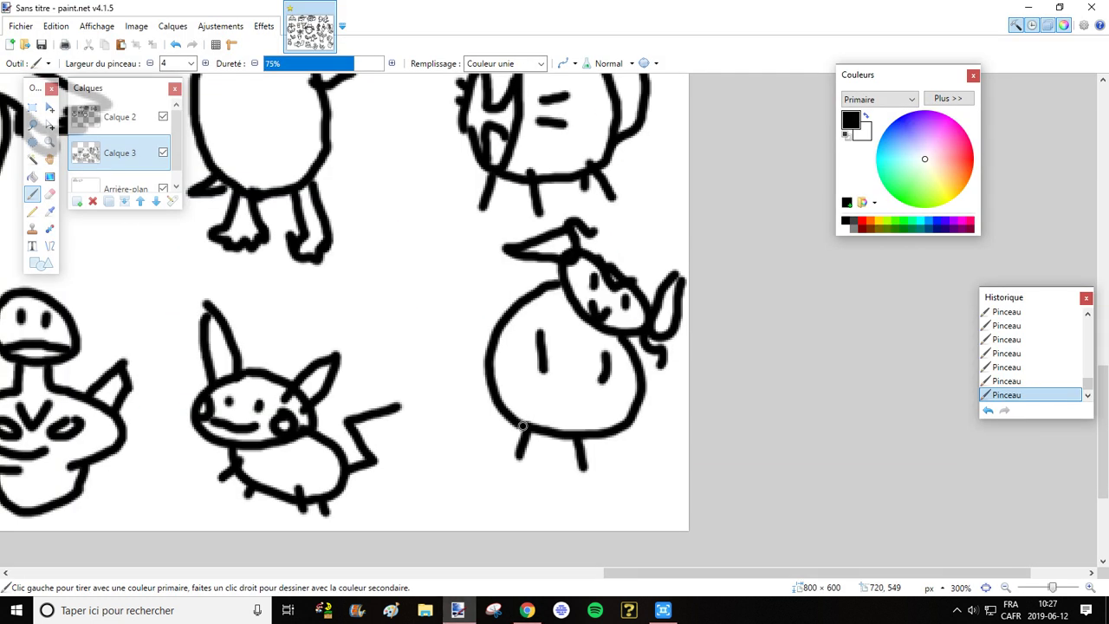
{"action": "mouse_move", "coordinate": [526, 424]}
{"action": "left_mouse_down"}
{"action": "mouse_move", "coordinate": [490, 432]}
{"action": "mouse_move", "coordinate": [458, 387]}
{"action": "mouse_move", "coordinate": [485, 295]}
{"action": "mouse_move", "coordinate": [468, 261]}
{"action": "mouse_move", "coordinate": [420, 259]}
{"action": "mouse_move", "coordinate": [397, 288]}
{"action": "mouse_move", "coordinate": [423, 354]}
{"action": "mouse_move", "coordinate": [401, 356]}
{"action": "mouse_move", "coordinate": [359, 331]}
{"action": "left_mouse_up"}
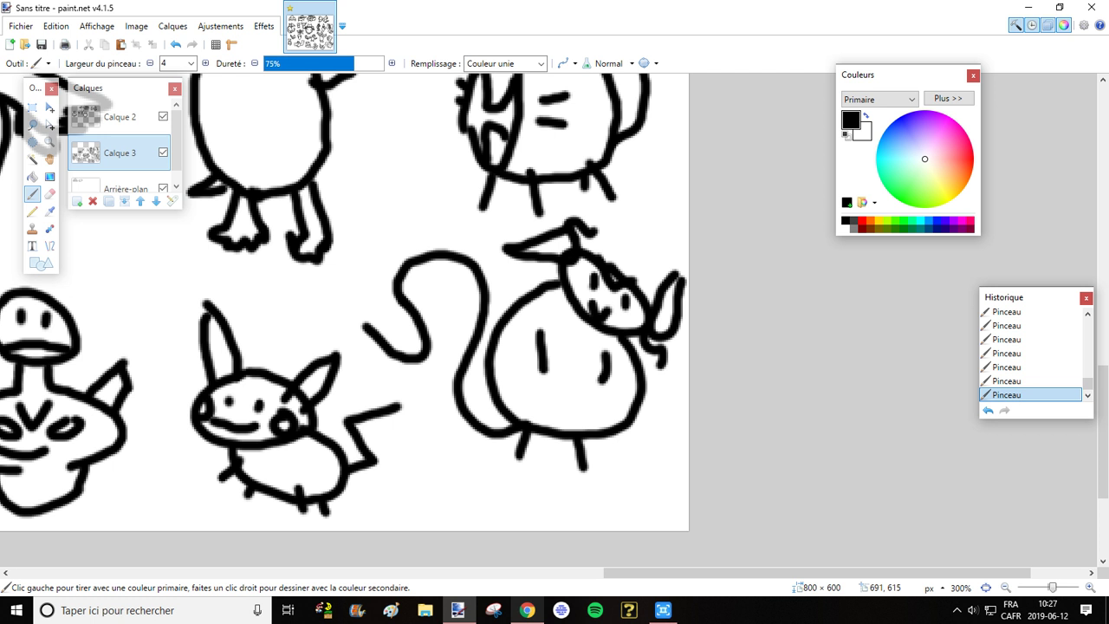
Check the tail tip in Chrome and paint a jagged lightning-bolt outline at the end of Raichu's tail in paint.net
{"action": "left_click", "coordinate": [526, 609]}
{"action": "left_click", "coordinate": [407, 554]}
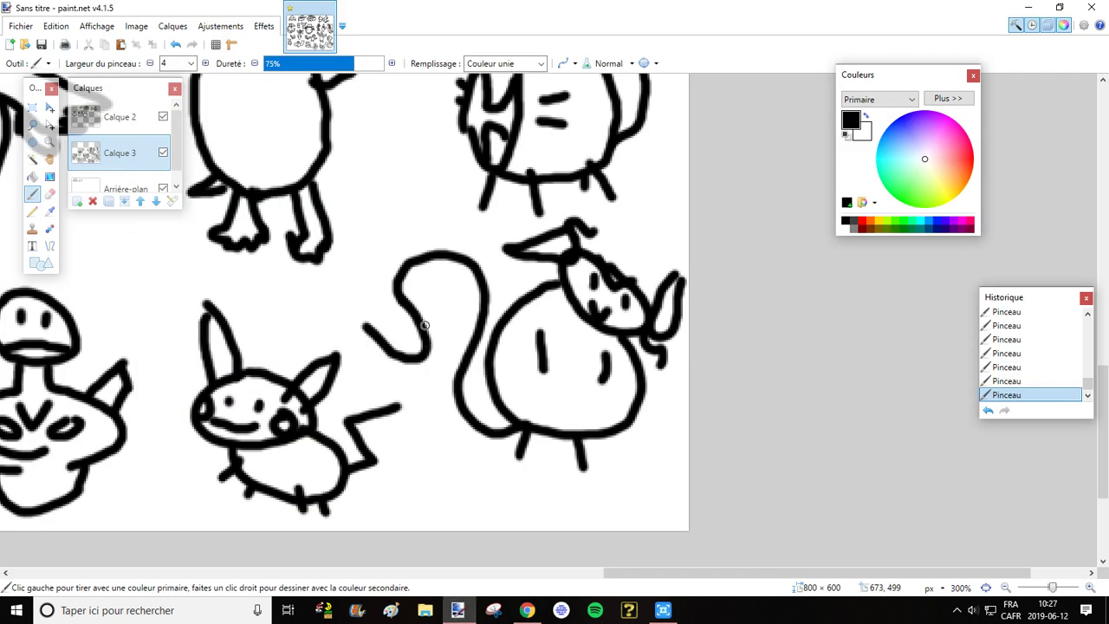
{"action": "mouse_move", "coordinate": [368, 326]}
{"action": "left_mouse_down"}
{"action": "mouse_move", "coordinate": [328, 295]}
{"action": "mouse_move", "coordinate": [332, 318]}
{"action": "mouse_move", "coordinate": [292, 309]}
{"action": "left_mouse_up"}
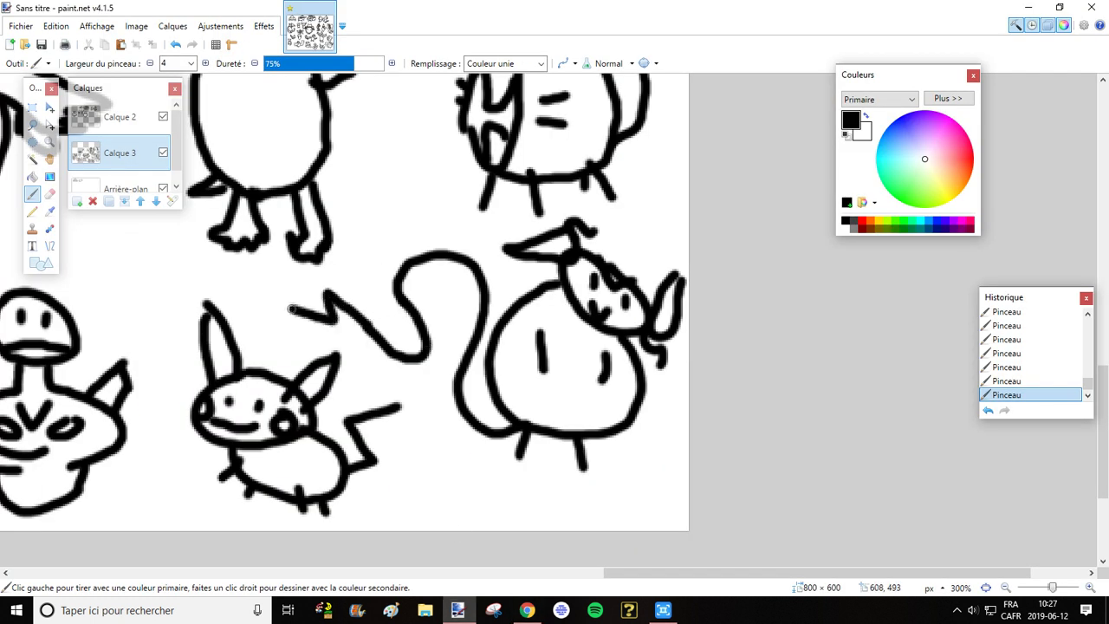
{"action": "mouse_move", "coordinate": [355, 323]}
{"action": "left_mouse_down"}
{"action": "mouse_move", "coordinate": [373, 347]}
{"action": "mouse_move", "coordinate": [272, 322]}
{"action": "mouse_move", "coordinate": [298, 309]}
{"action": "left_mouse_up"}
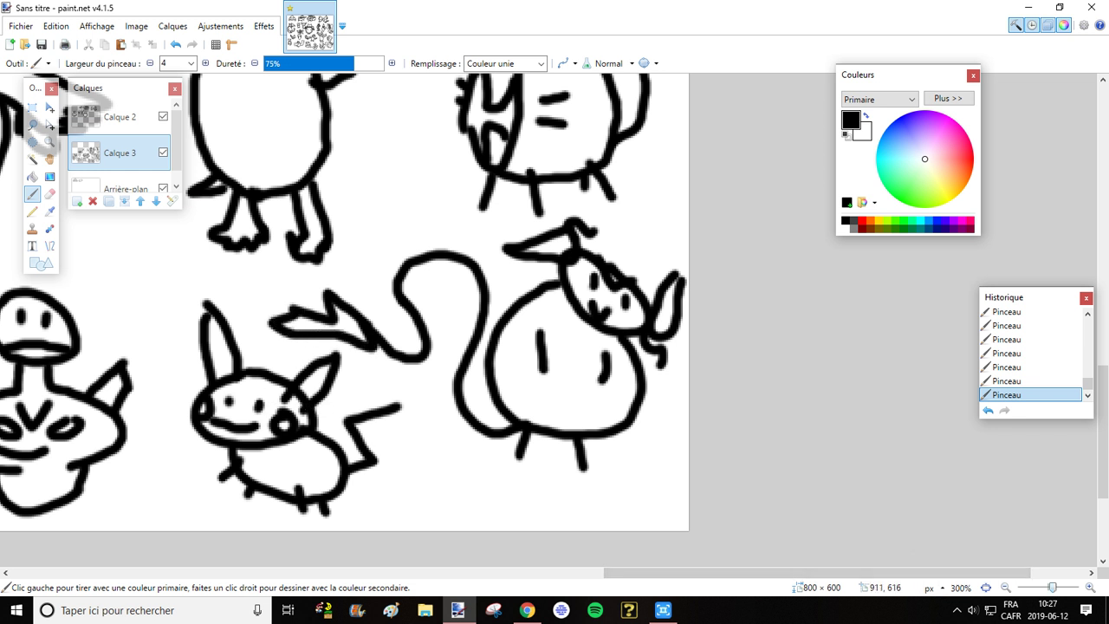
Move the Colours window clear of the canvas and review the whole sheet of Pokémon sketches at 100% zoom
{"action": "scroll", "coordinate": [898, 549], "scroll_direction": "down", "scroll_amount": 1}
{"action": "scroll", "coordinate": [898, 549], "scroll_direction": "down", "scroll_amount": 7}
{"action": "scroll", "coordinate": [898, 550], "scroll_direction": "up", "scroll_amount": 5}
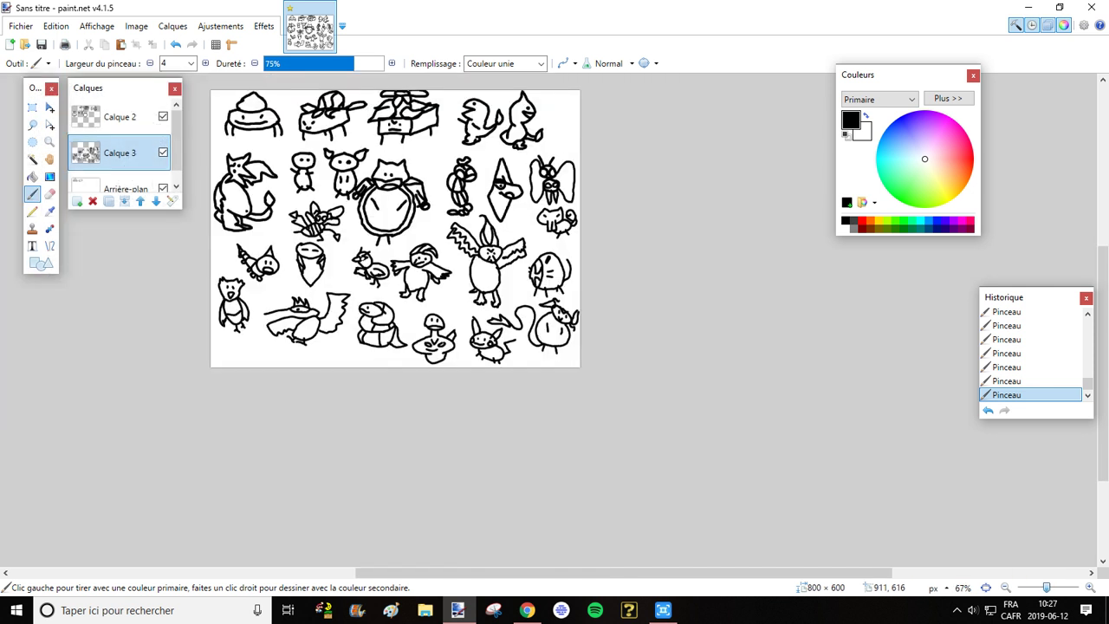
{"action": "scroll", "coordinate": [468, 252], "scroll_direction": "left", "scroll_amount": 5}
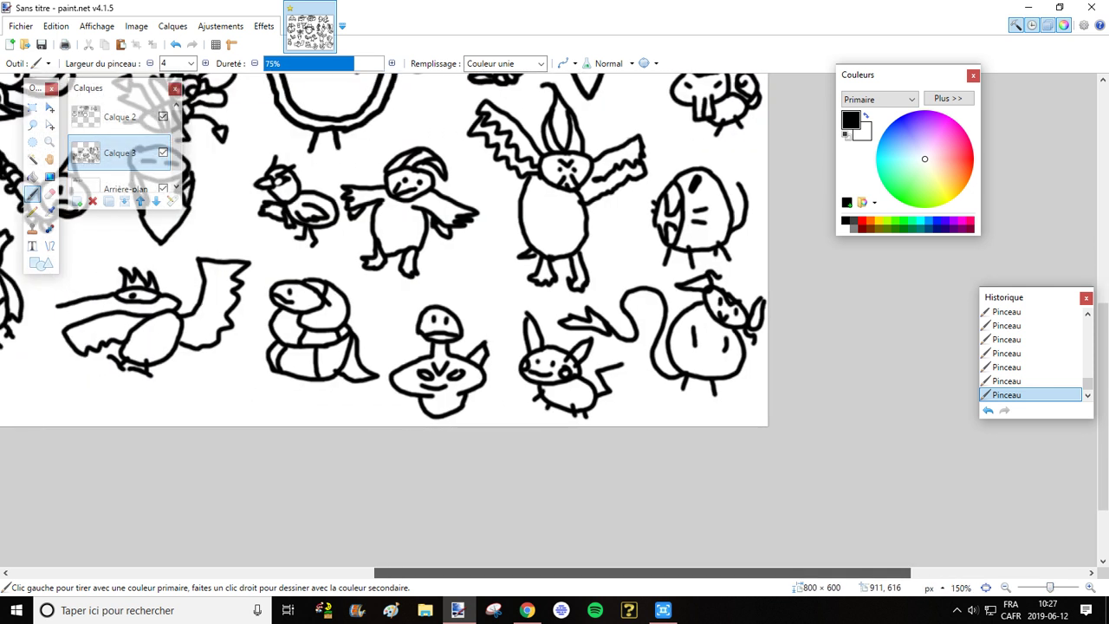
{"action": "scroll", "coordinate": [468, 251], "scroll_direction": "left", "scroll_amount": 1}
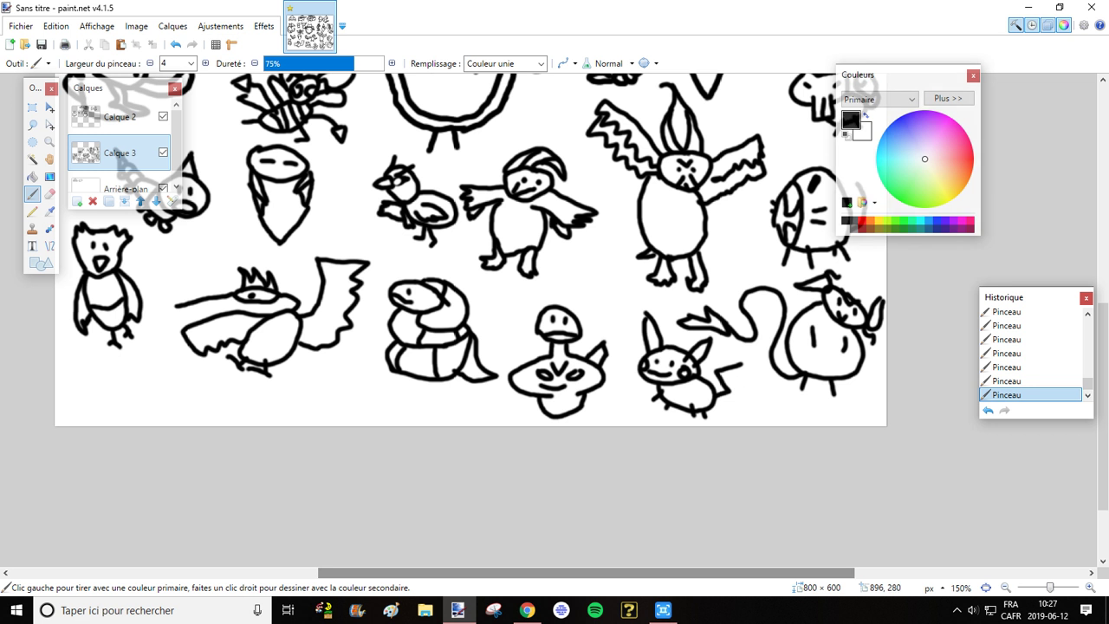
{"action": "left_click_drag", "start_coordinate": [857, 74], "coordinate": [952, 89]}
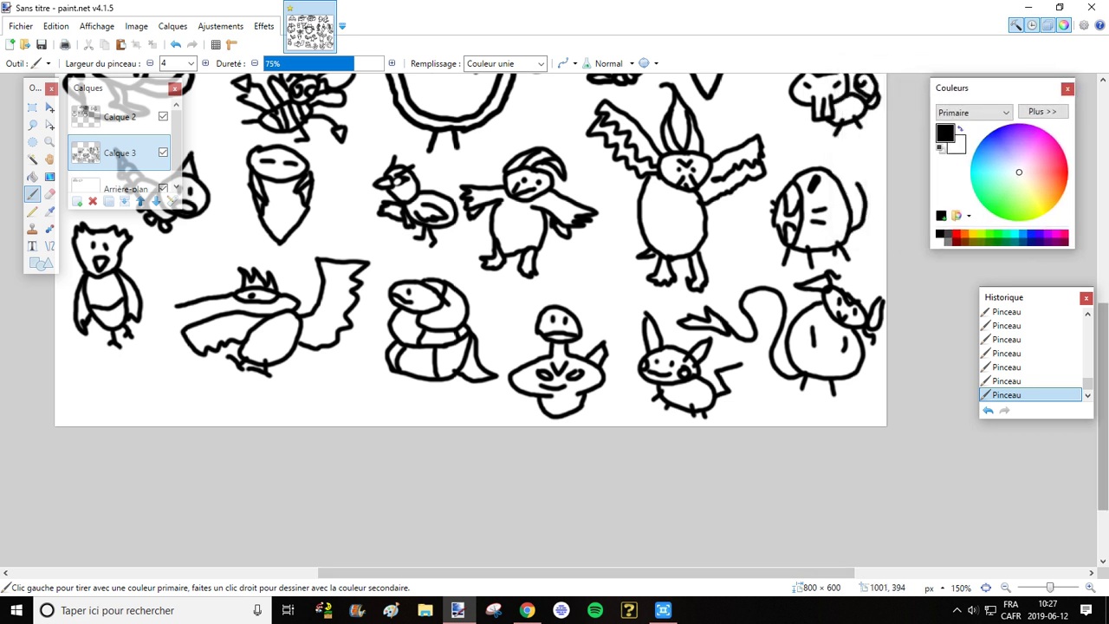
{"action": "scroll", "coordinate": [1103, 260], "scroll_direction": "up", "scroll_amount": 3}
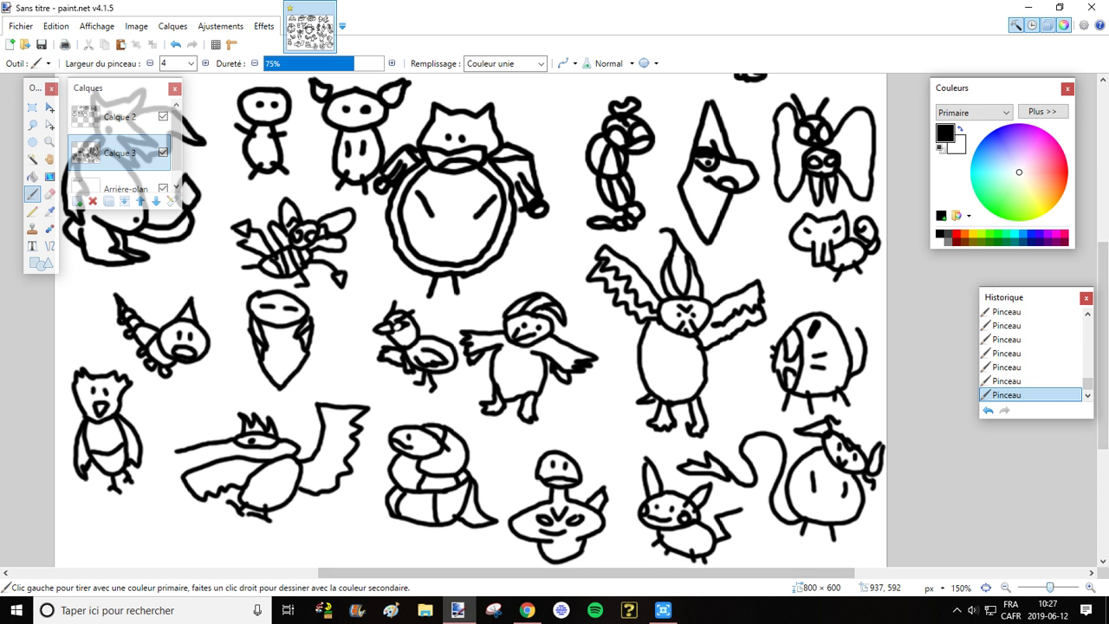
{"action": "key", "text": "ctrl+minus"}
{"action": "scroll", "coordinate": [1096, 485], "scroll_direction": "up", "scroll_amount": 1}
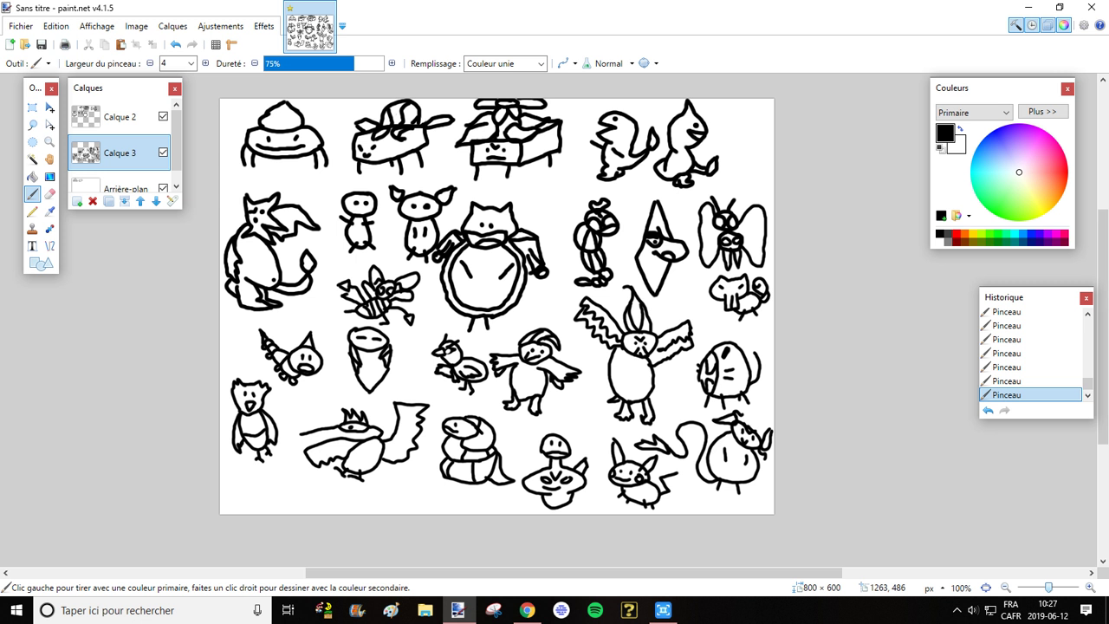
{"action": "left_click", "coordinate": [957, 609]}
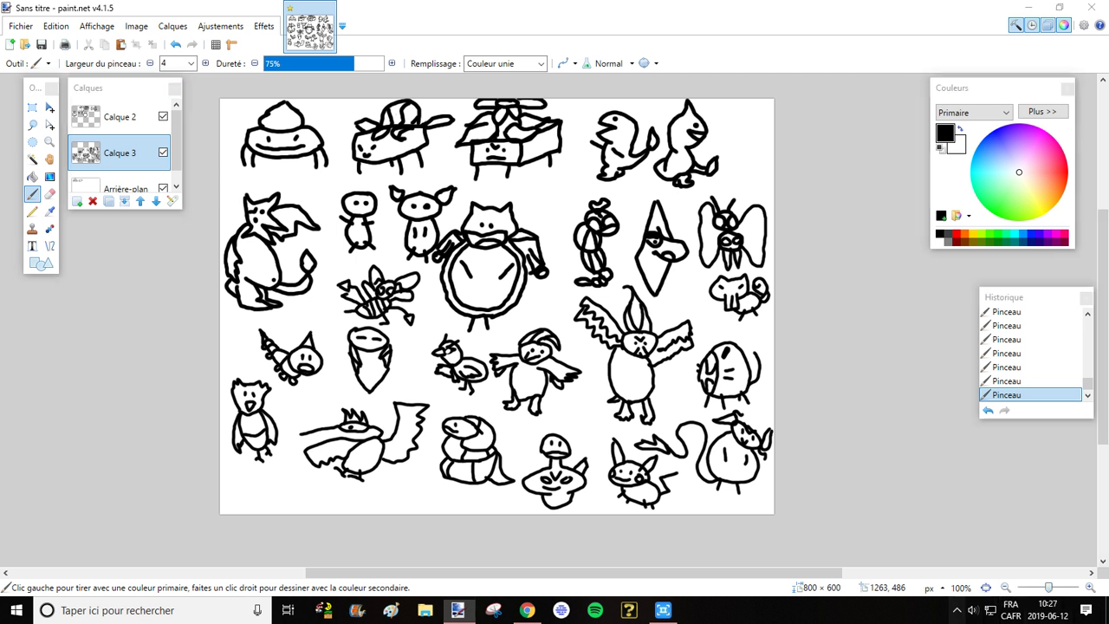